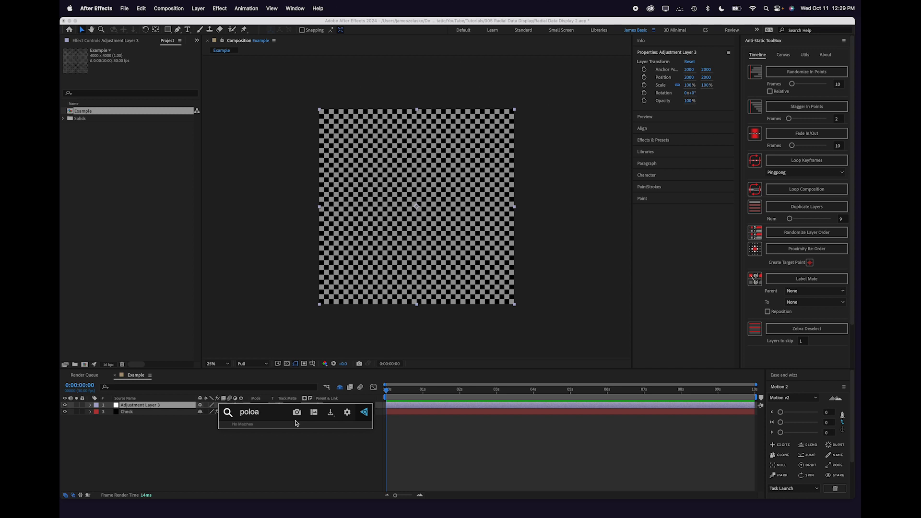
# Apply Polar Coordinates to the adjustment layer with Rect to Polar conversion and 100% interpolation
pyautogui.press('BackSpace')
pyautogui.write('a')
pyautogui.press('Return')
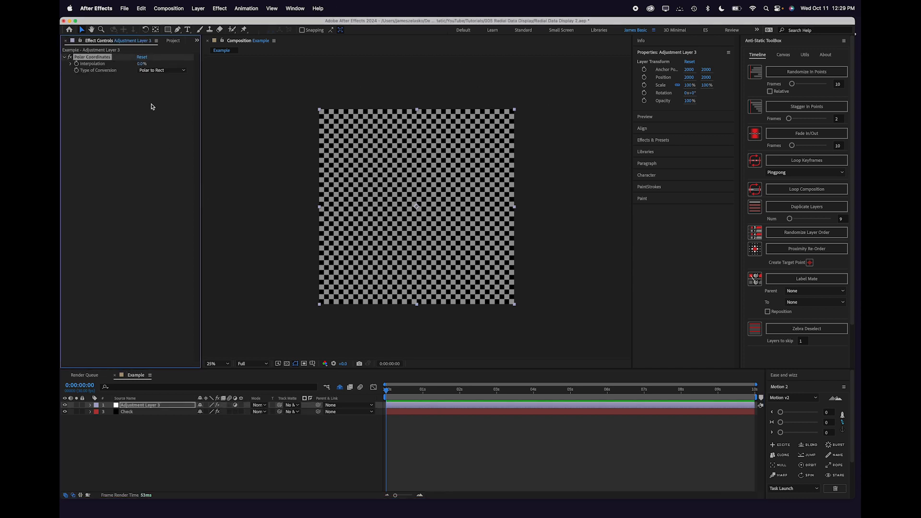
pyautogui.click(163, 71)
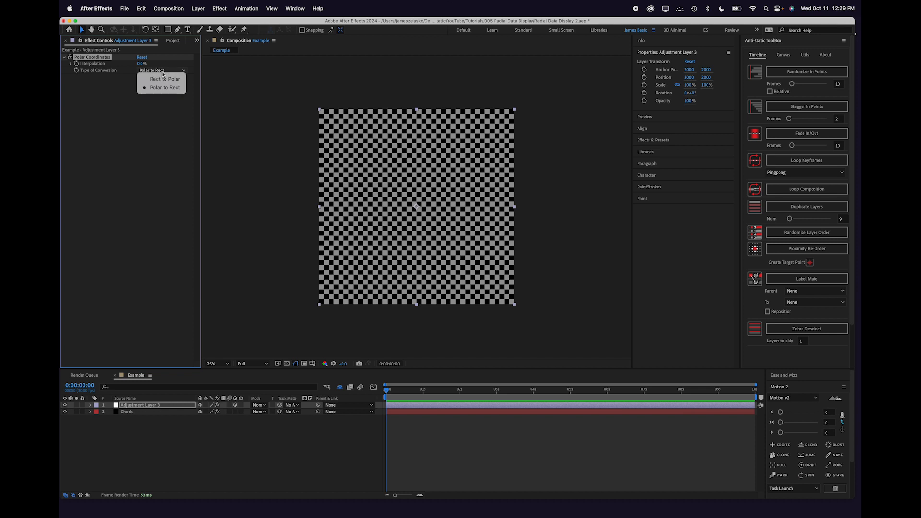
pyautogui.click(165, 79)
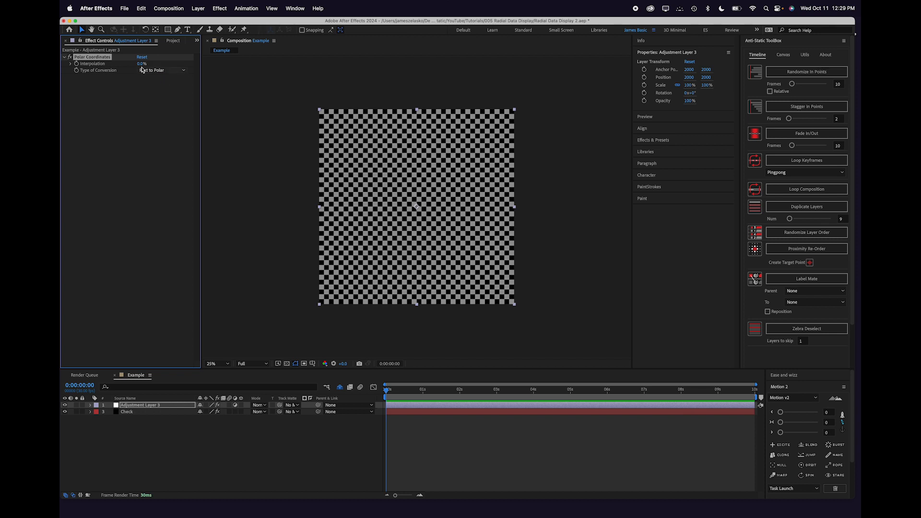
pyautogui.moveTo(142, 63); pyautogui.dragTo(187, 57)
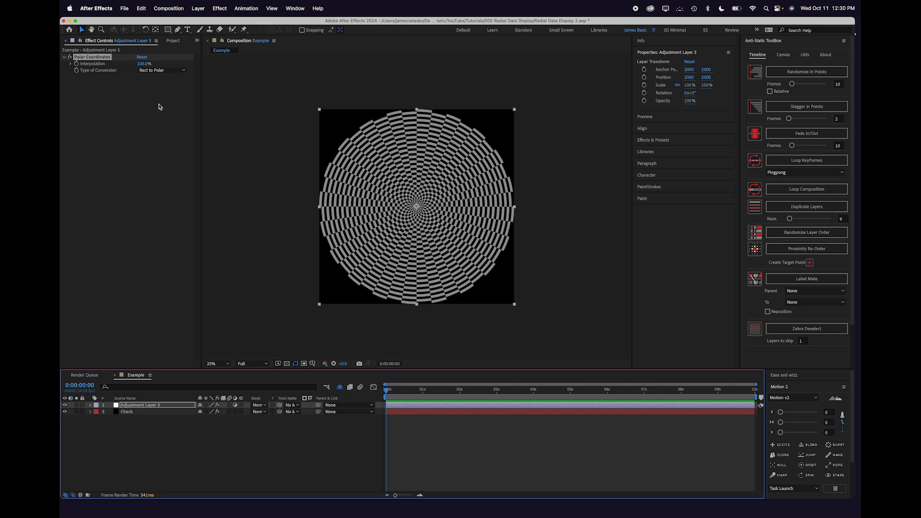
# Set the Polar Coordinates interpolation back to 0%, then reveal the shy Edges layer and turn on its visibility
pyautogui.click(140, 64)
pyautogui.moveTo(140, 64); pyautogui.dragTo(92, 68)
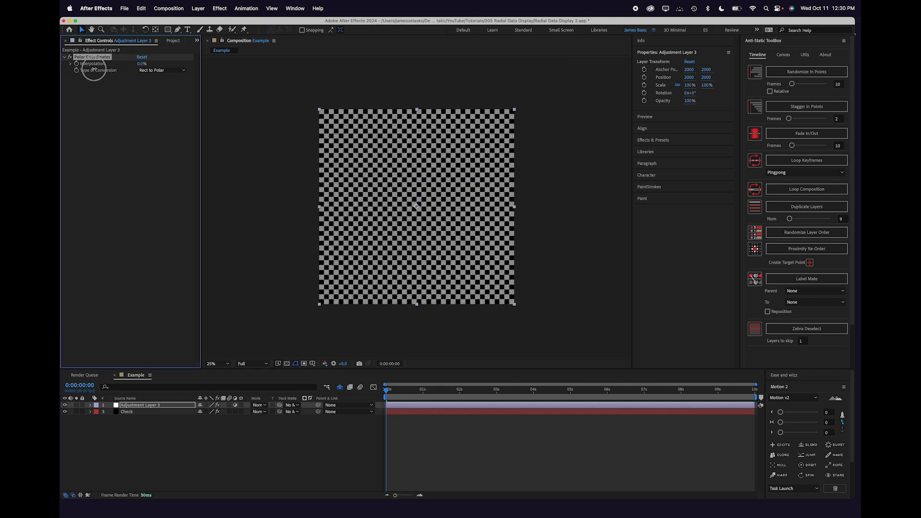
pyautogui.click(339, 387)
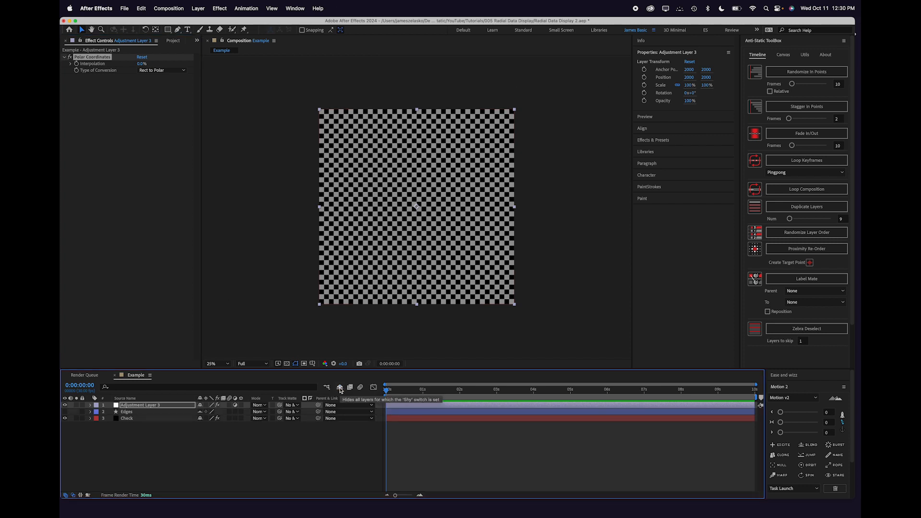
pyautogui.click(65, 412)
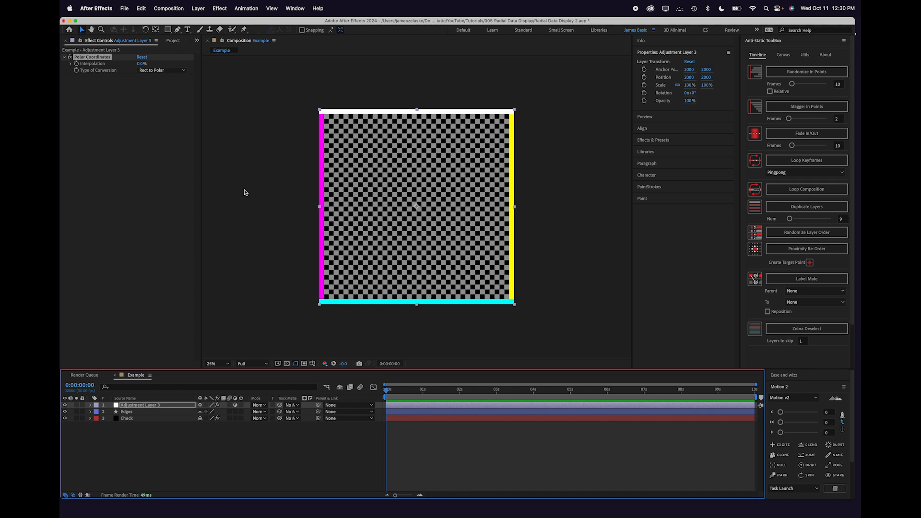
# Scrub the Polar Coordinates interpolation between 0% and 100% to see how the coloured edges wrap, ending at 100%
pyautogui.click(140, 64)
pyautogui.moveTo(140, 63); pyautogui.dragTo(81, 64)
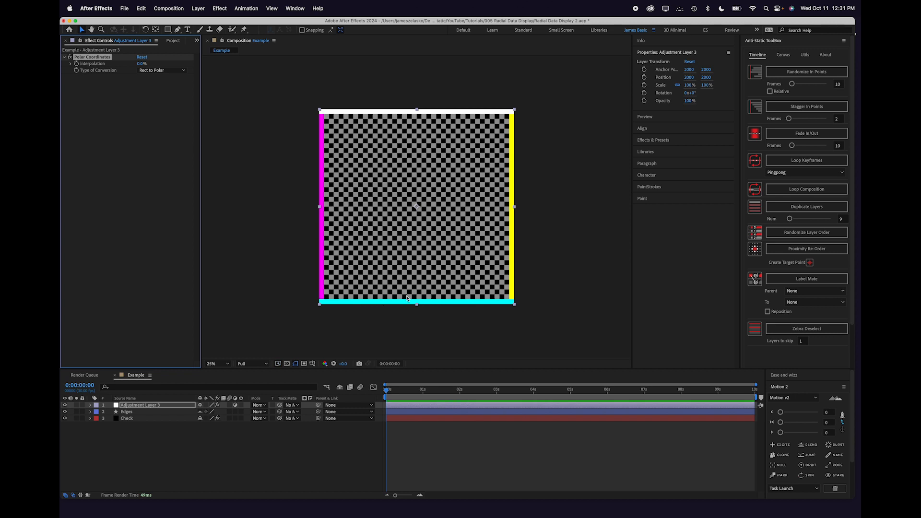
pyautogui.moveTo(142, 63); pyautogui.dragTo(188, 59)
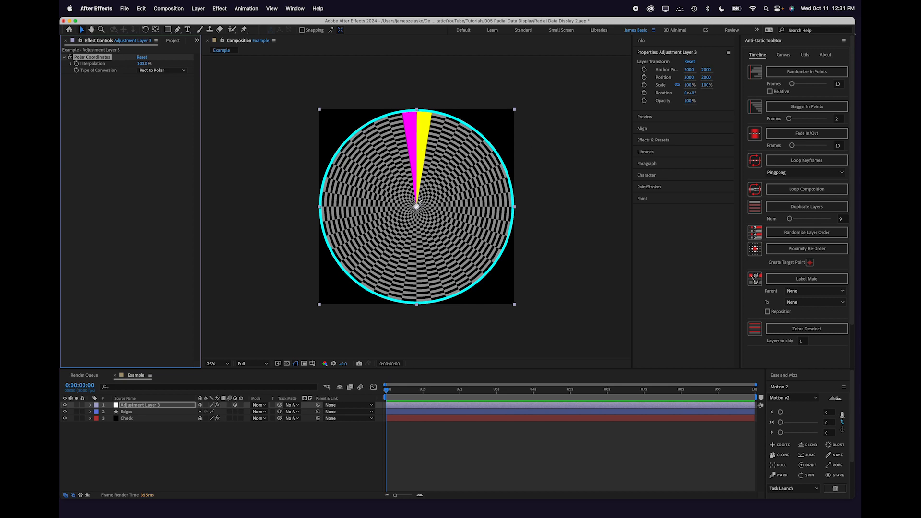
pyautogui.moveTo(143, 63); pyautogui.dragTo(65, 62)
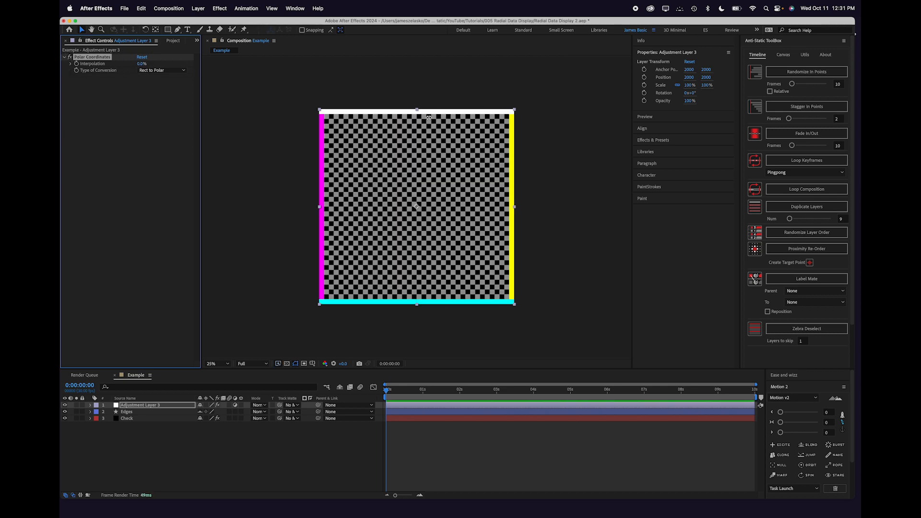
pyautogui.moveTo(144, 65); pyautogui.dragTo(318, 73)
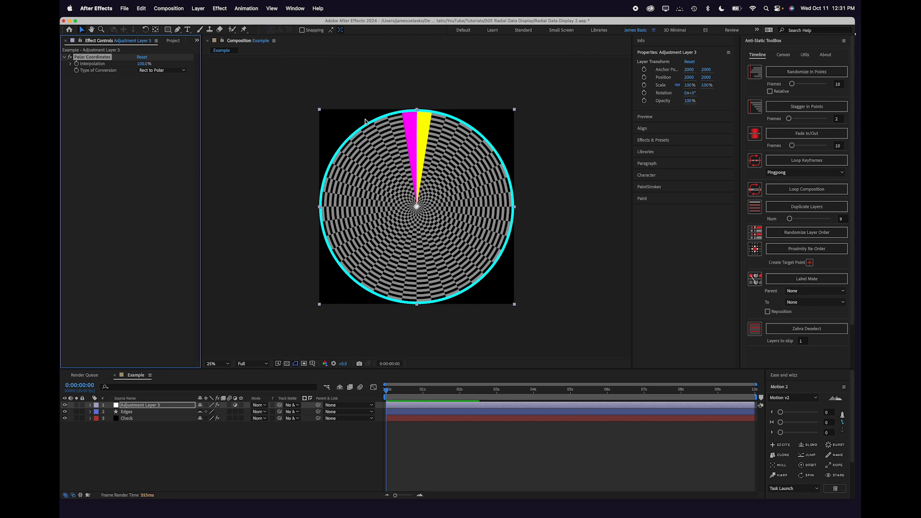
# Examine the centre and outer edge of the polar result, comparing it with the adjustment layer hidden and shown
pyautogui.scroll(3, 420, 214)
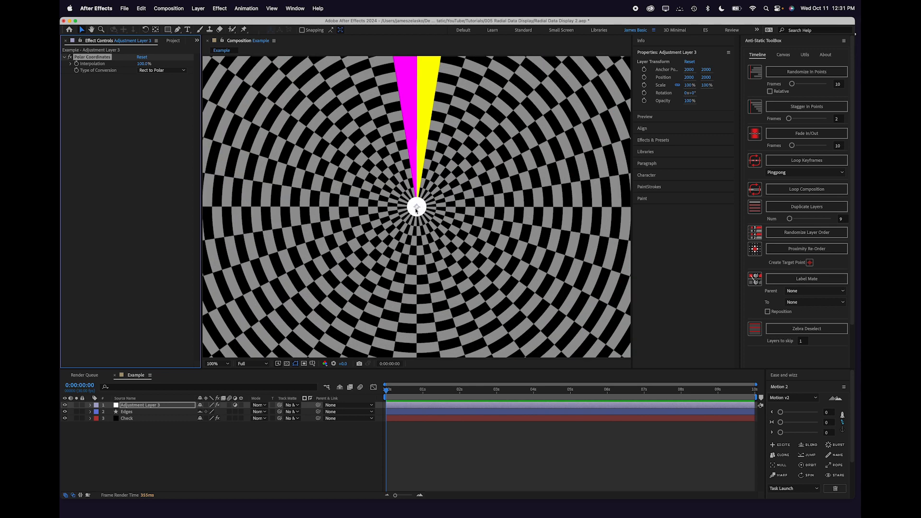
pyautogui.scroll(-3, 415, 207)
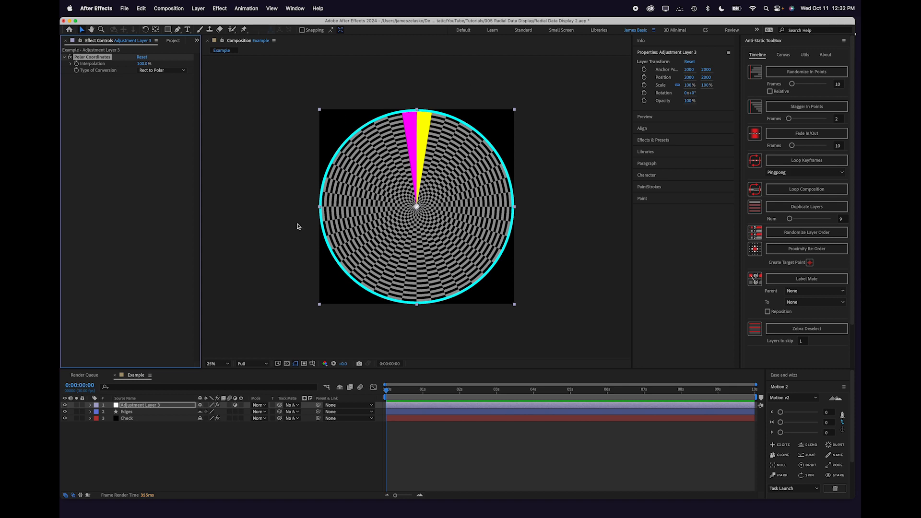
pyautogui.press('.')
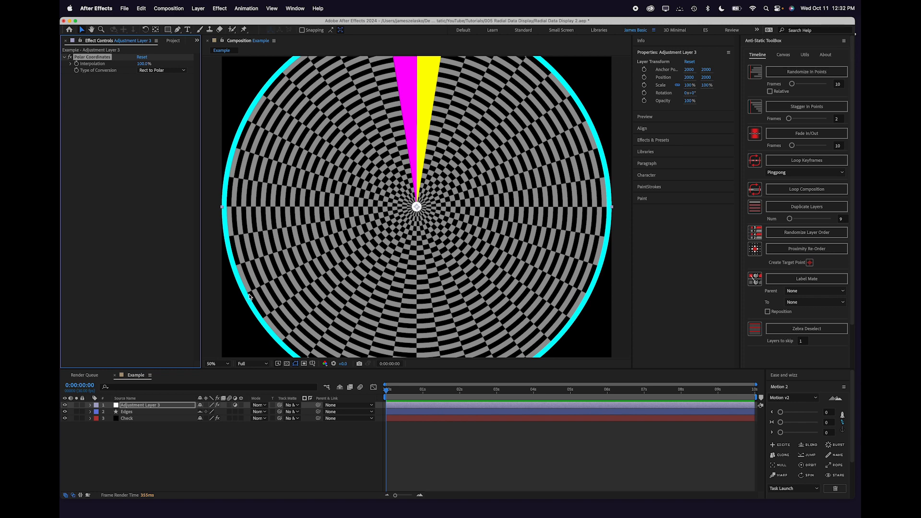
pyautogui.click(64, 405)
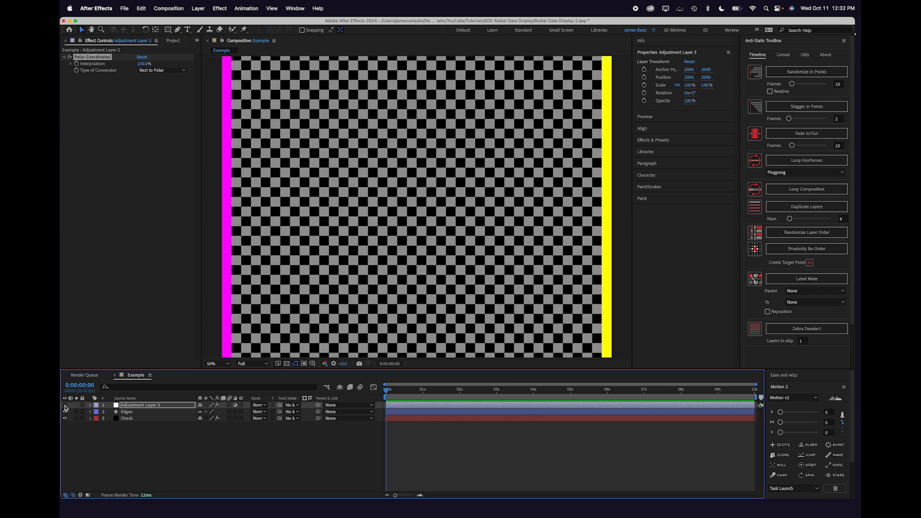
pyautogui.click(65, 406)
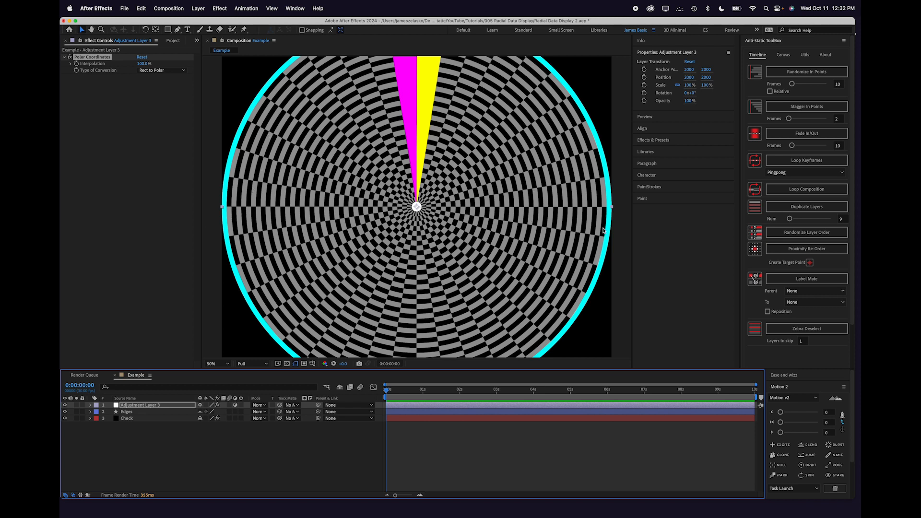
pyautogui.press(',')
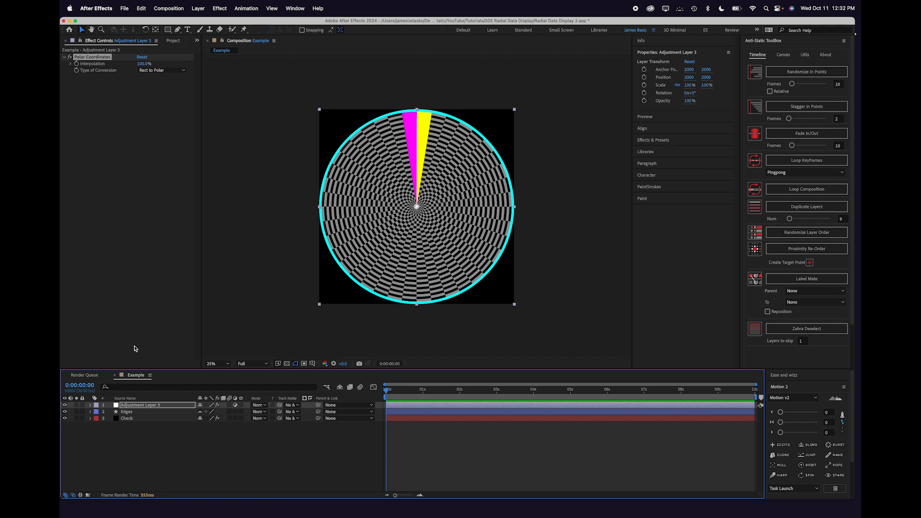
# Hide the Edges layer and create a new 4000 × 500 px composition
pyautogui.click(65, 412)
pyautogui.click(125, 439)
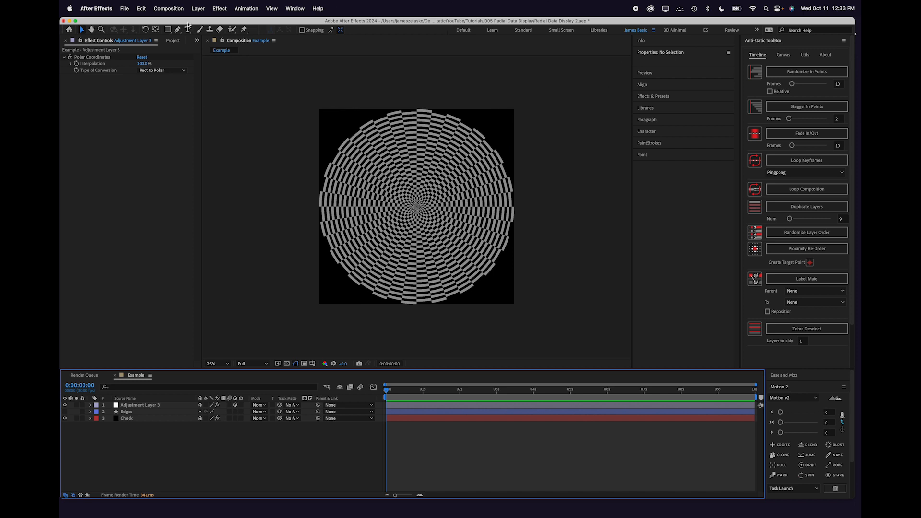
pyautogui.click(168, 8)
pyautogui.click(166, 23)
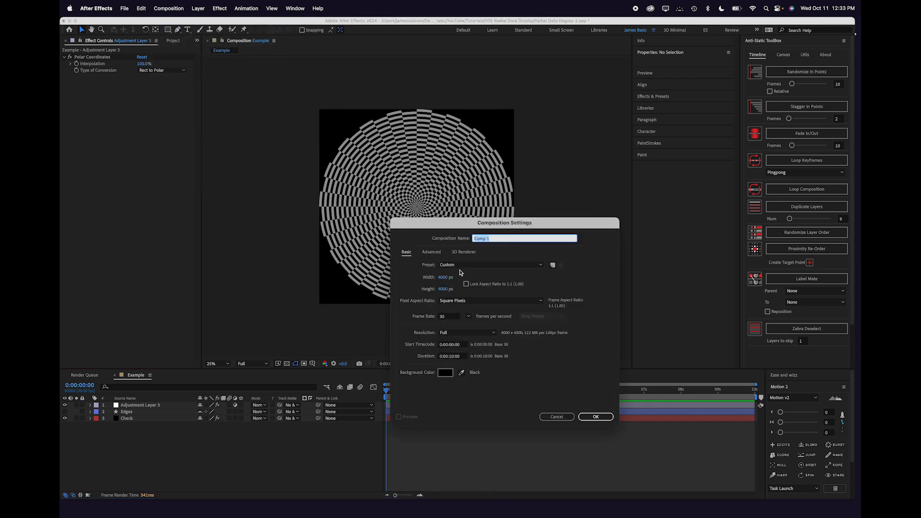
pyautogui.click(443, 289)
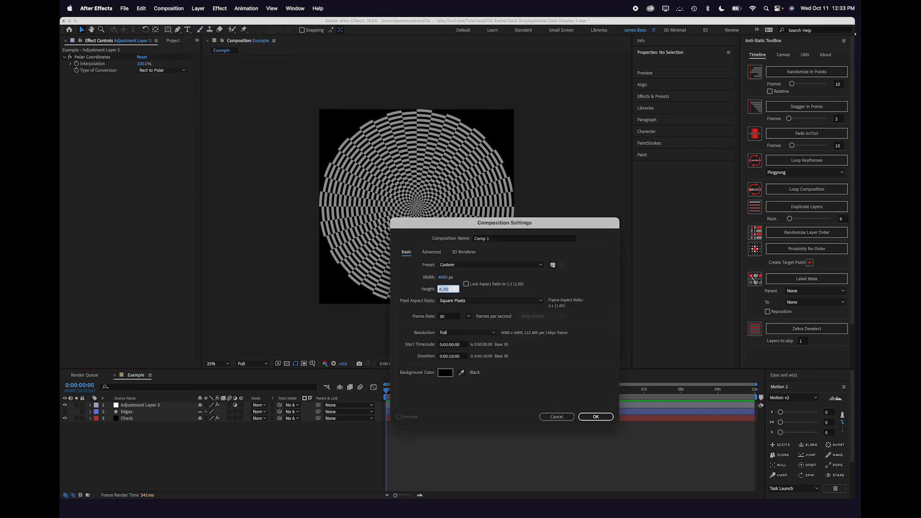
pyautogui.write('500')
pyautogui.press('Return')
# Add a comp-sized black solid and apply the Checkerboard effect to it with a width of 100
pyautogui.press('super+y')
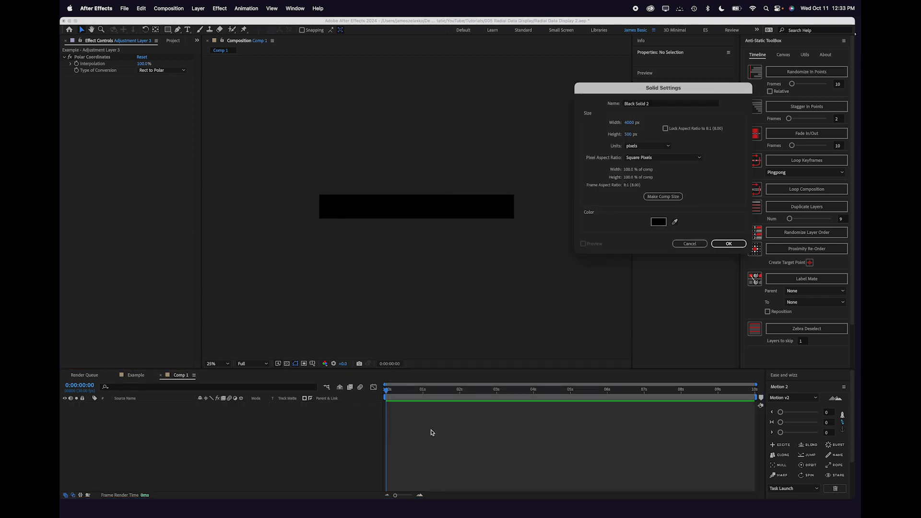
pyautogui.press('Return')
pyautogui.hotkey('ctrl', 'space')
pyautogui.write('checker')
pyautogui.press('Return')
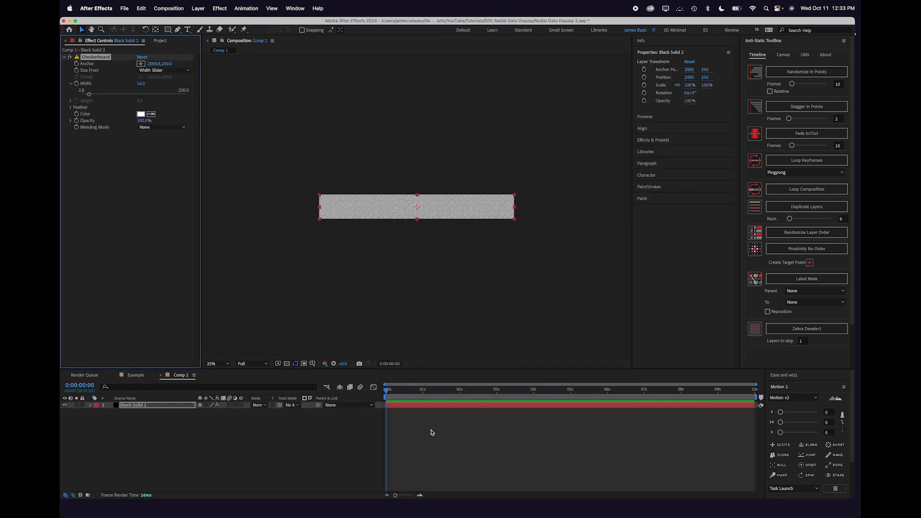
pyautogui.click(141, 83)
pyautogui.write('100')
pyautogui.press('Return')
pyautogui.click(451, 449)
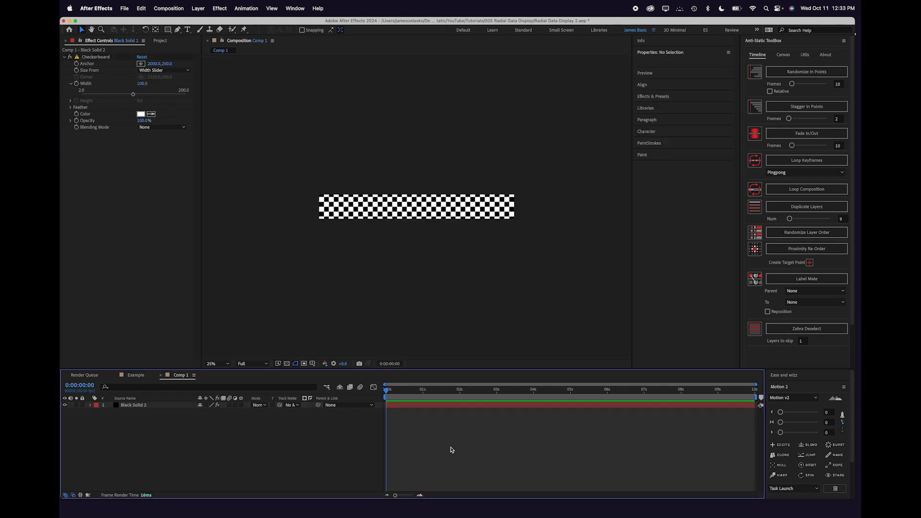
# Place Comp 1 in the Example composition directly below the adjustment layer and hide the Check layer
pyautogui.click(137, 375)
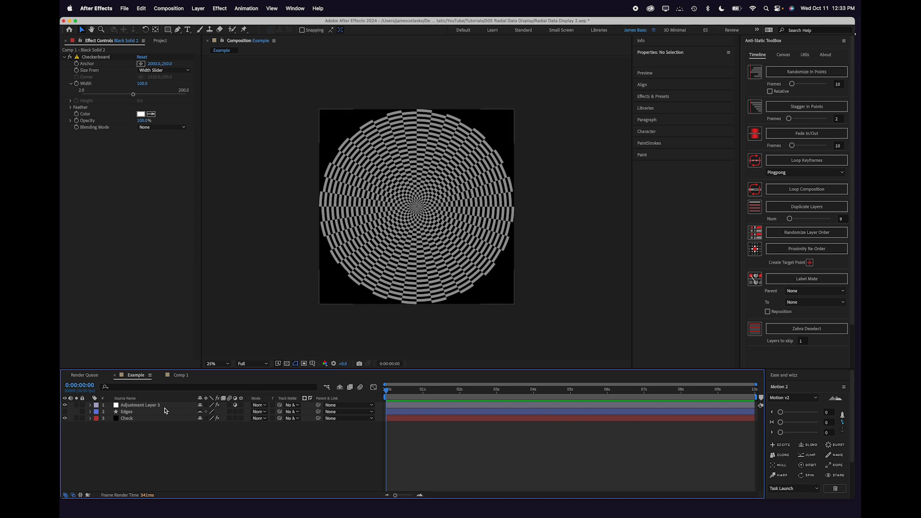
pyautogui.click(158, 41)
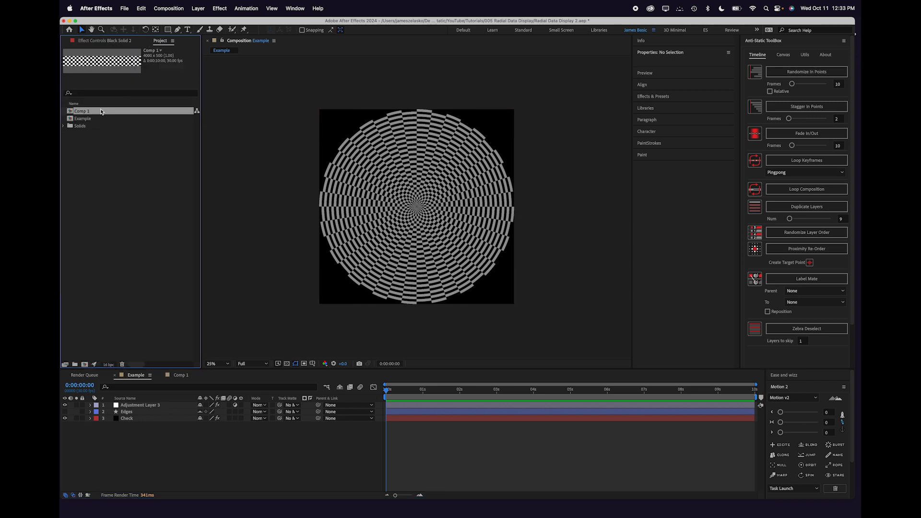
pyautogui.moveTo(93, 113); pyautogui.dragTo(416, 212)
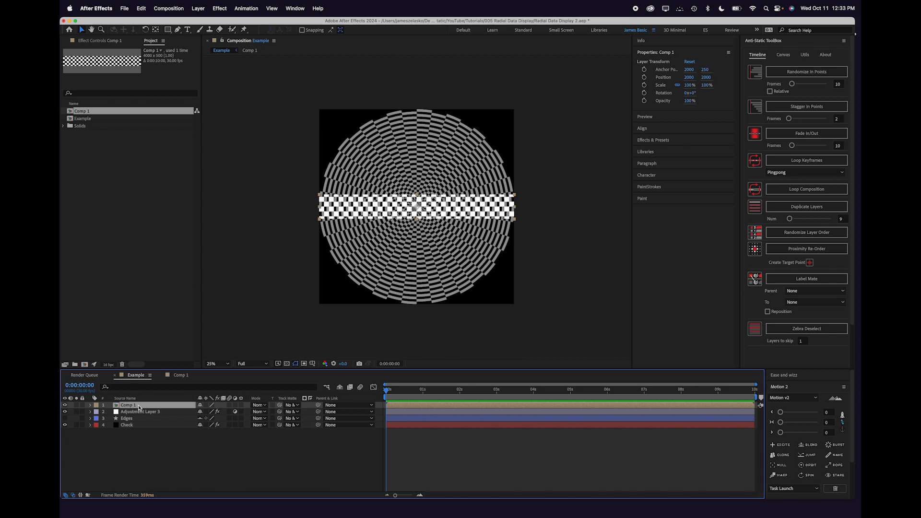
pyautogui.moveTo(140, 408); pyautogui.dragTo(140, 416)
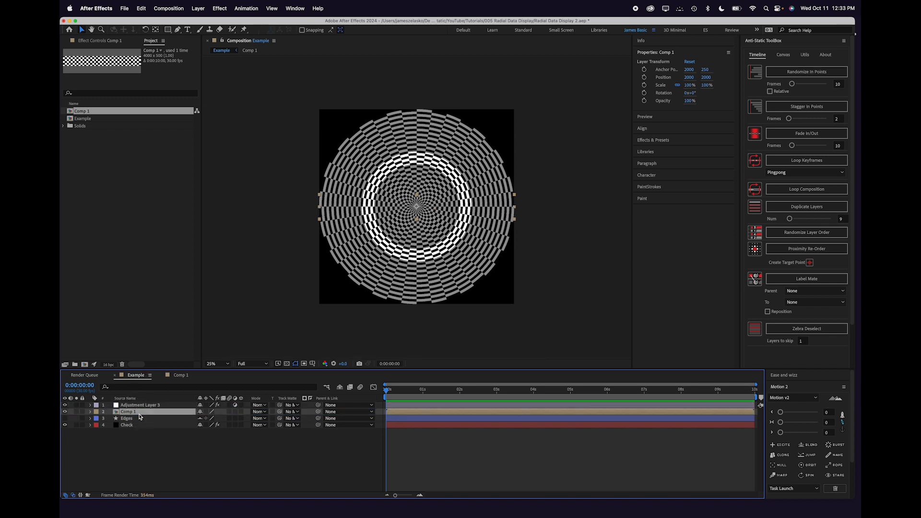
pyautogui.click(65, 425)
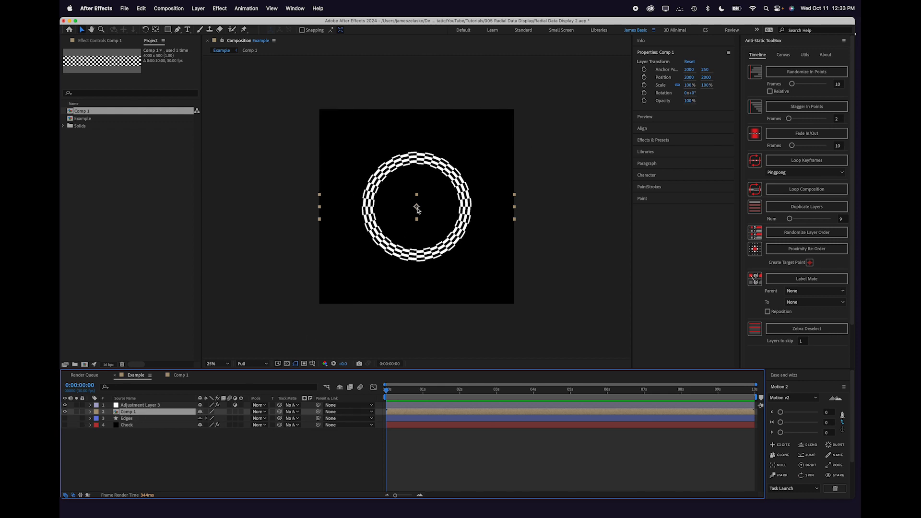
# Move the Comp 1 strip down to about Y 3712 and narrow its horizontal scale to about 23.6%
pyautogui.moveTo(417, 210); pyautogui.dragTo(402, 294)
pyautogui.scroll(-1, 518, 280)
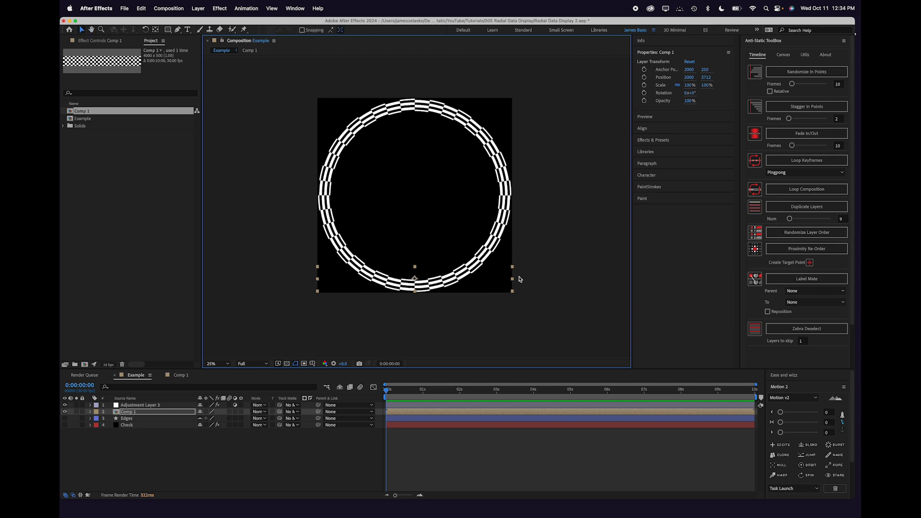
pyautogui.moveTo(512, 280); pyautogui.dragTo(438, 124)
pyautogui.press('.')
pyautogui.press('.')
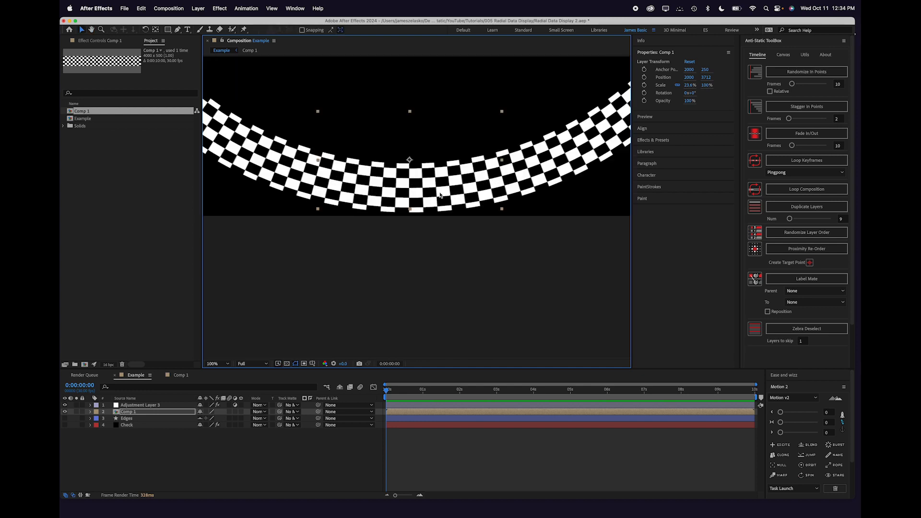
pyautogui.press(',')
pyautogui.press(',')
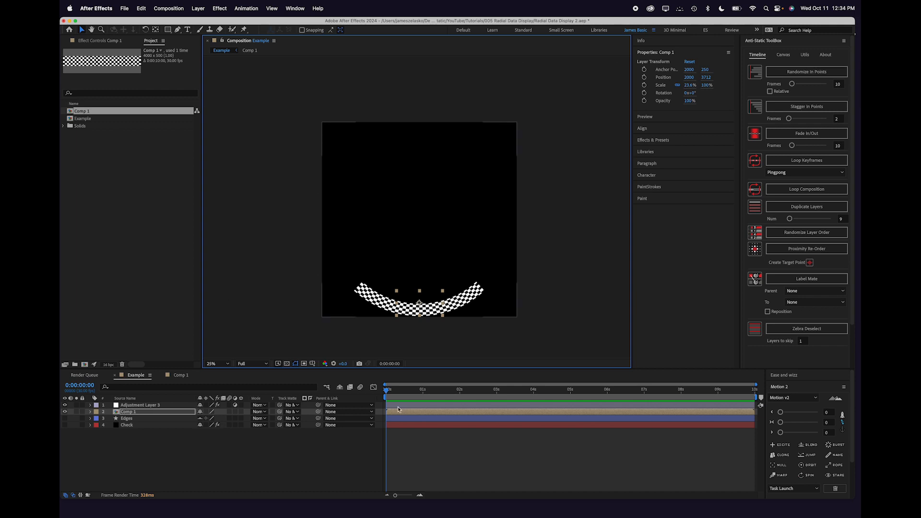
# Duplicate the Comp 1 strip three times, placing the copies progressively higher up to about Y 1160
pyautogui.press('super+d')
pyautogui.moveTo(417, 300); pyautogui.dragTo(419, 178)
pyautogui.press('super+d')
pyautogui.press('super+d')
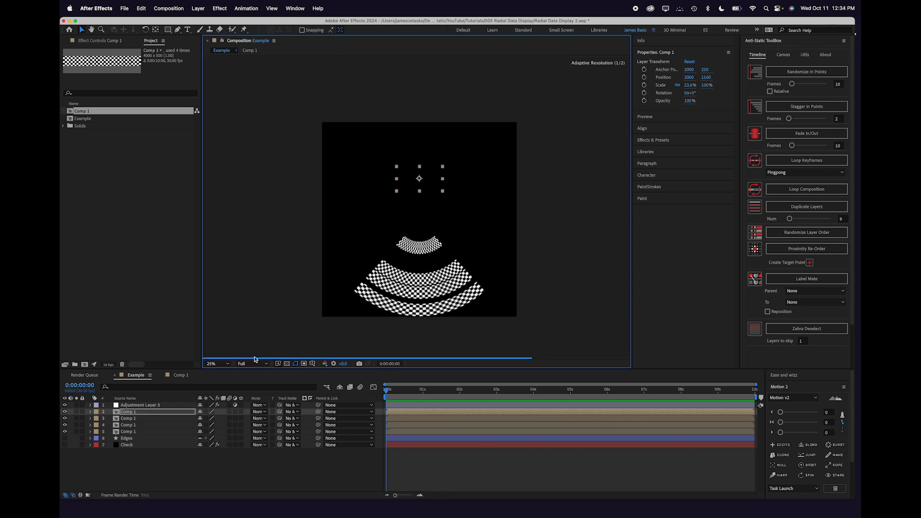
# Show Scale on all Comp 1 copies, unlink its proportions and widen the two upper copies to about 44.6% and 38.6% horizontally
pyautogui.press('s')
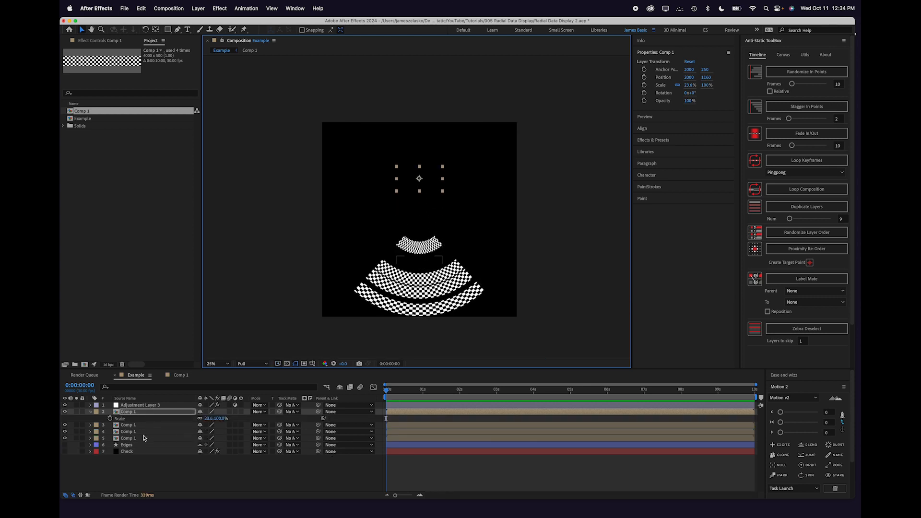
pyautogui.click(137, 424)
pyautogui.keyDown('shift'); pyautogui.click(136, 437); pyautogui.keyUp('shift')
pyautogui.press('s')
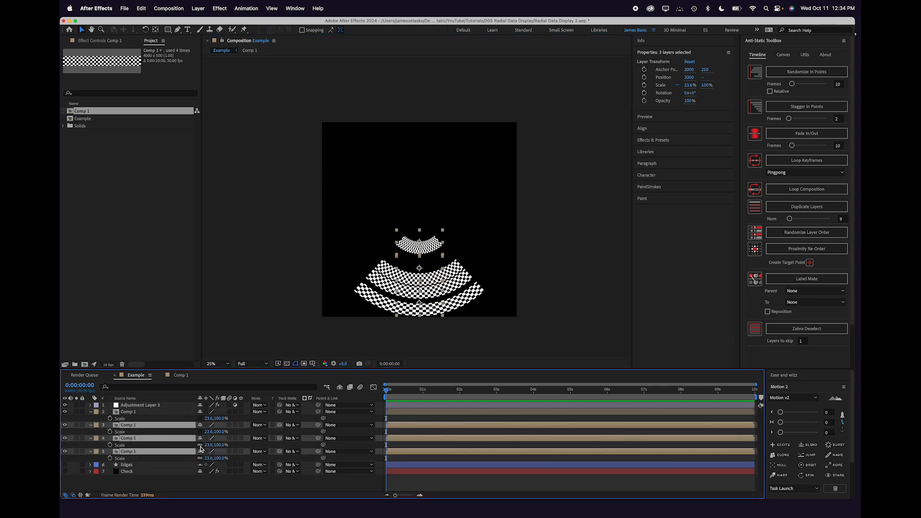
pyautogui.click(200, 458)
pyautogui.moveTo(210, 421); pyautogui.dragTo(212, 431)
pyautogui.press('.')
pyautogui.press('.')
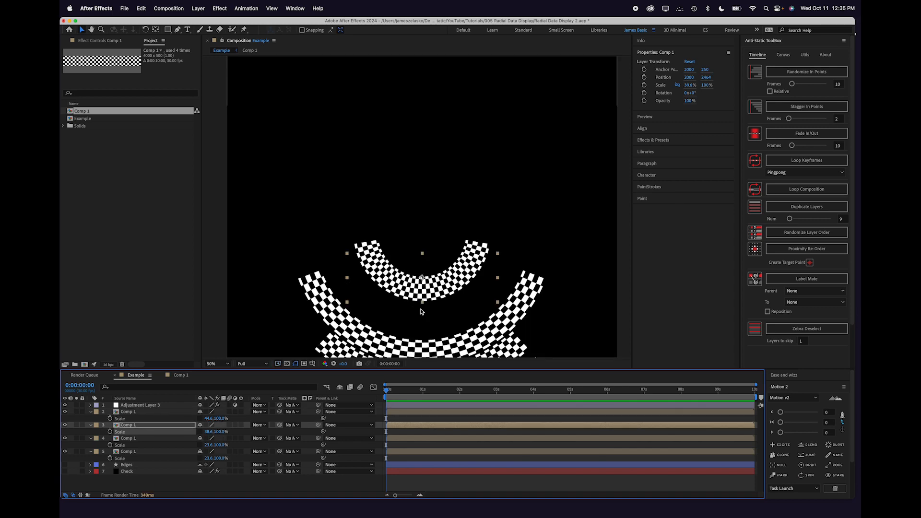
# Reduce the horizontal scale of the second-highest Comp 1 strip to about 27.6%
pyautogui.moveTo(421, 311); pyautogui.dragTo(414, 152)
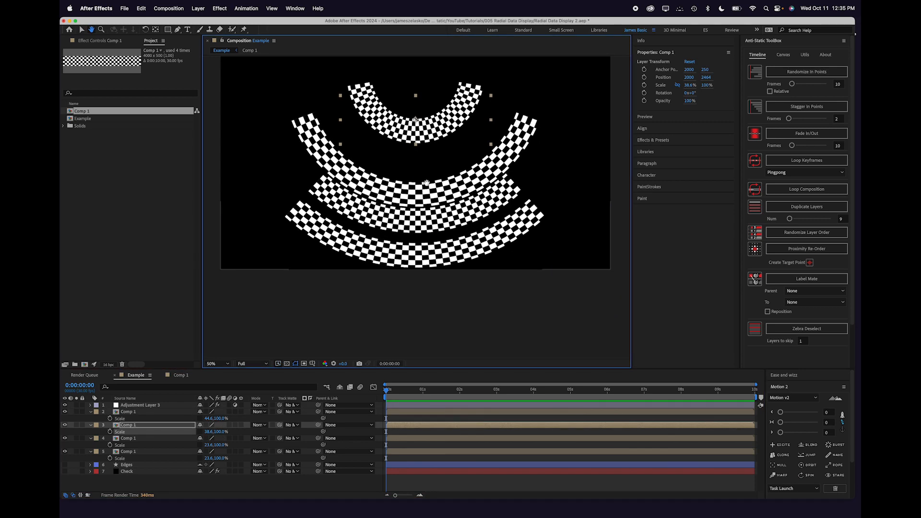
pyautogui.click(208, 434)
pyautogui.moveTo(208, 434); pyautogui.dragTo(205, 432)
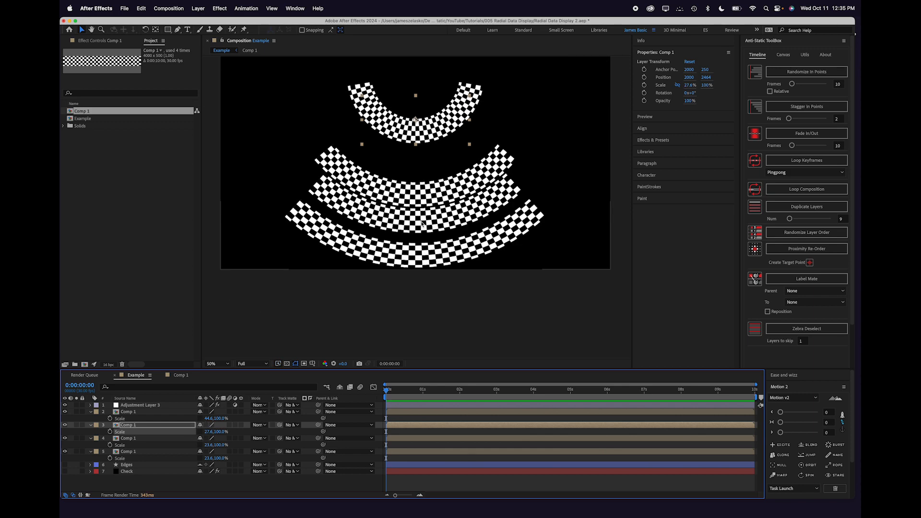
pyautogui.scroll(-1, 383, 219)
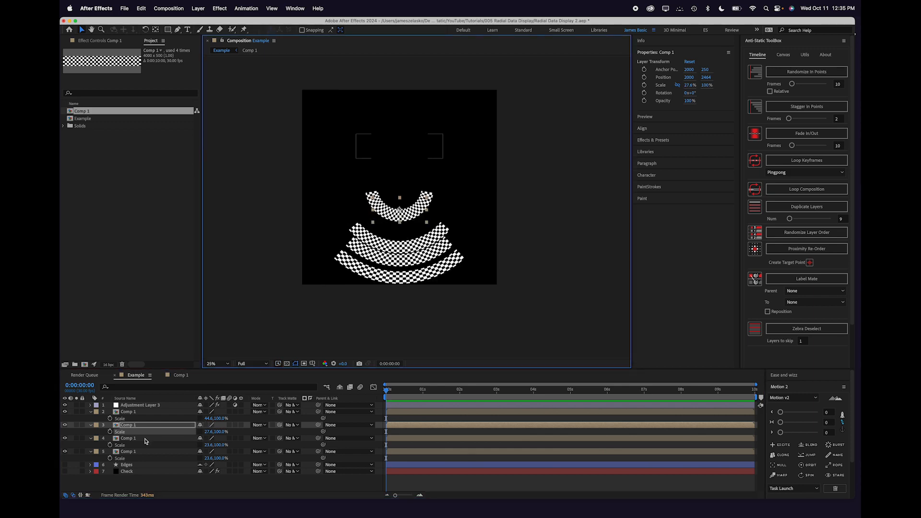
# Apply Motion Tile to the outermost Comp 1 strip and raise its Output Width to 440
pyautogui.click(134, 454)
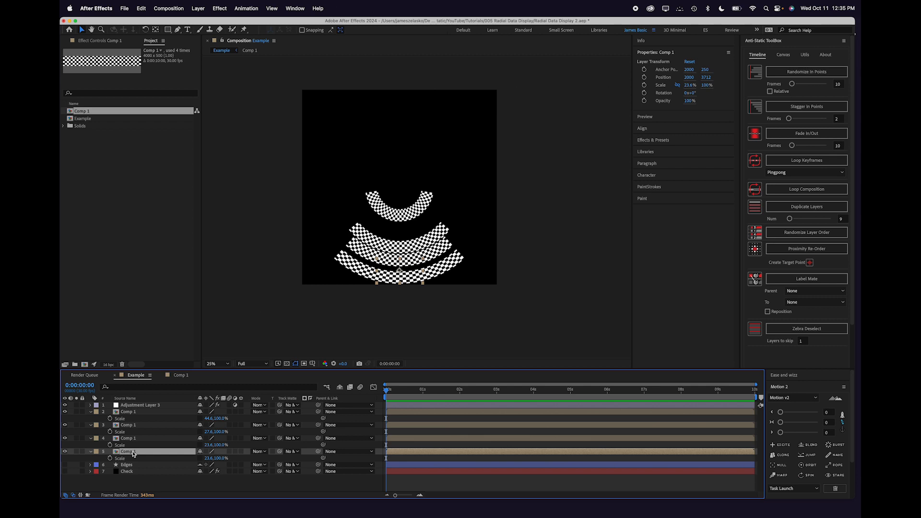
pyautogui.hotkey('ctrl', 'space')
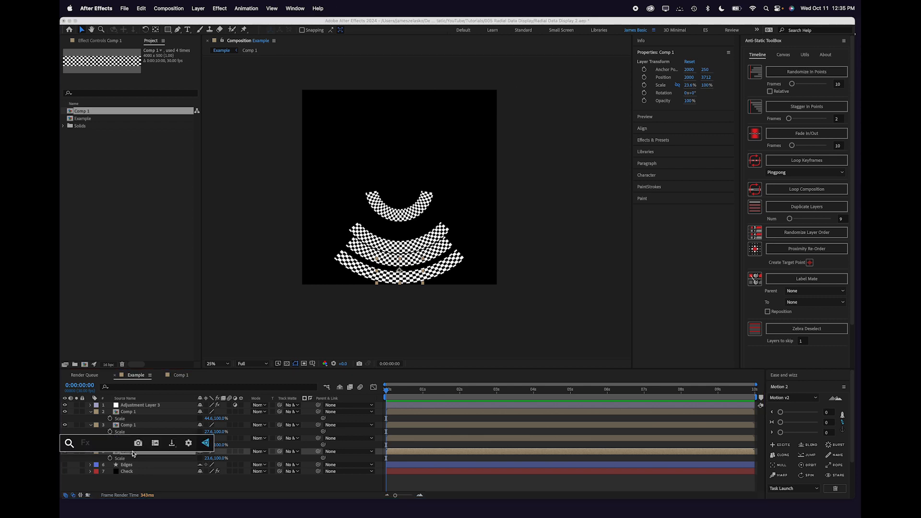
pyautogui.write('moti')
pyautogui.press('Return')
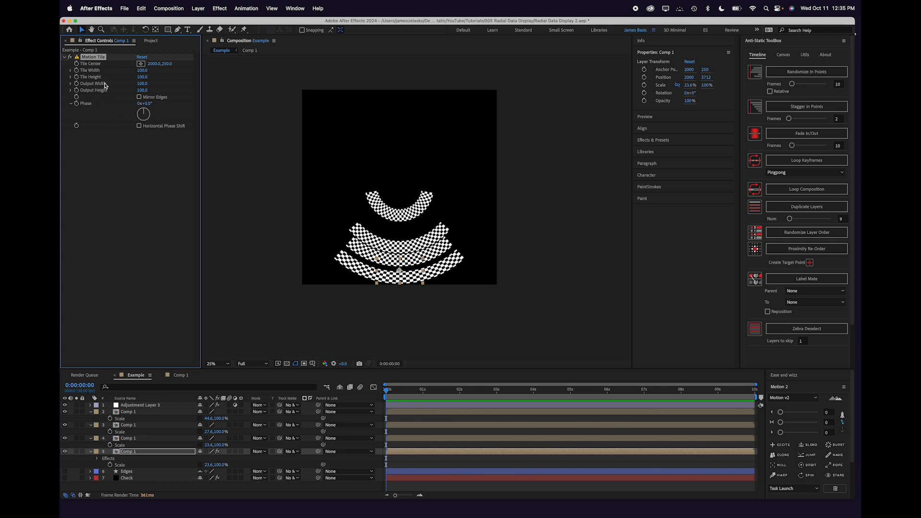
pyautogui.moveTo(143, 83); pyautogui.dragTo(155, 83)
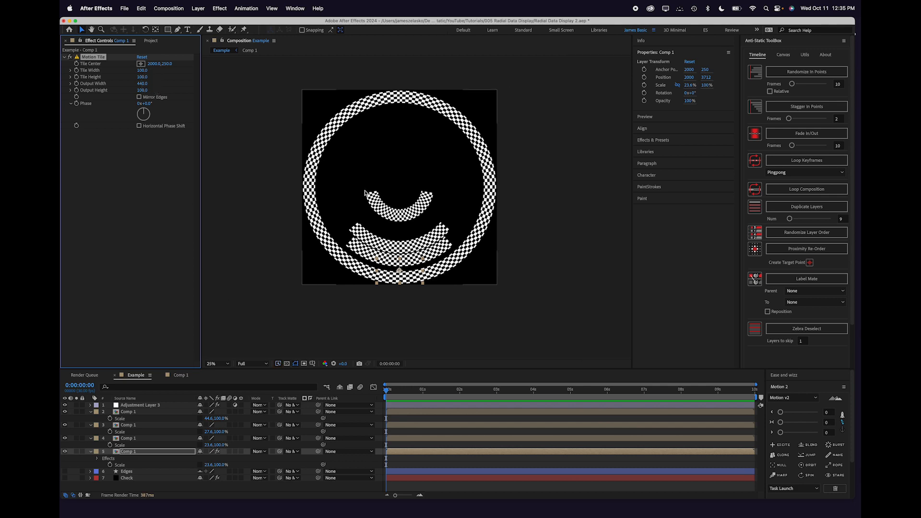
# Adjust the outermost ring's horizontal scale in 1% increments, ending at 22.6%, while checking the seam at the ring's top
pyautogui.scroll(2, 398, 108)
pyautogui.moveTo(399, 181); pyautogui.dragTo(401, 274)
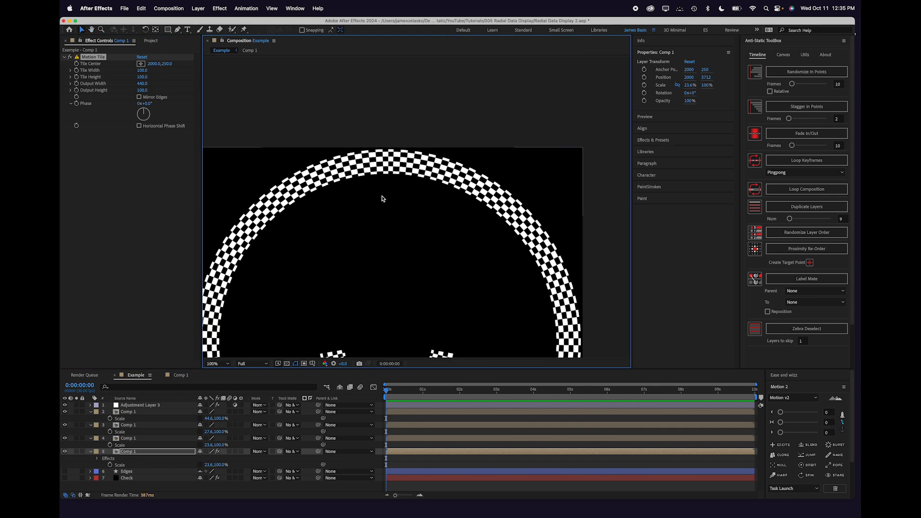
pyautogui.scroll(1, 382, 200)
pyautogui.moveTo(382, 205); pyautogui.dragTo(381, 290)
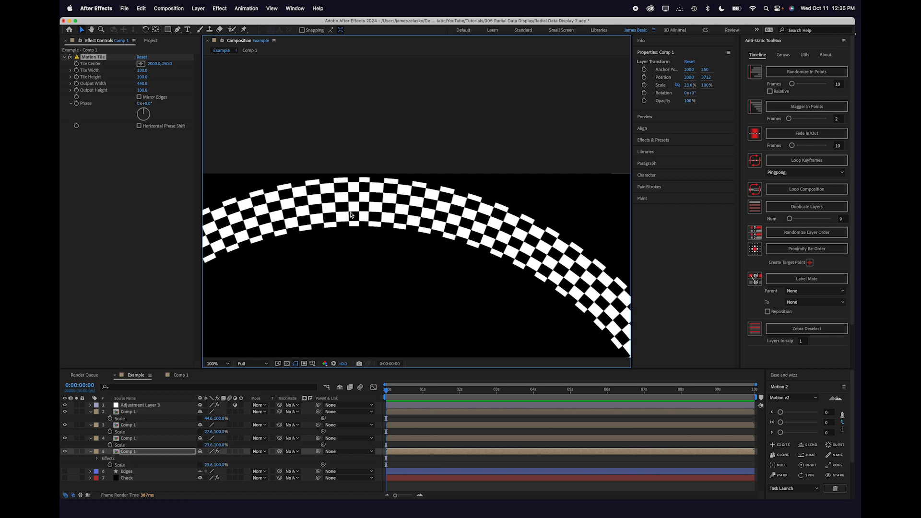
pyautogui.scroll(1, 353, 213)
pyautogui.moveTo(322, 201); pyautogui.dragTo(394, 203)
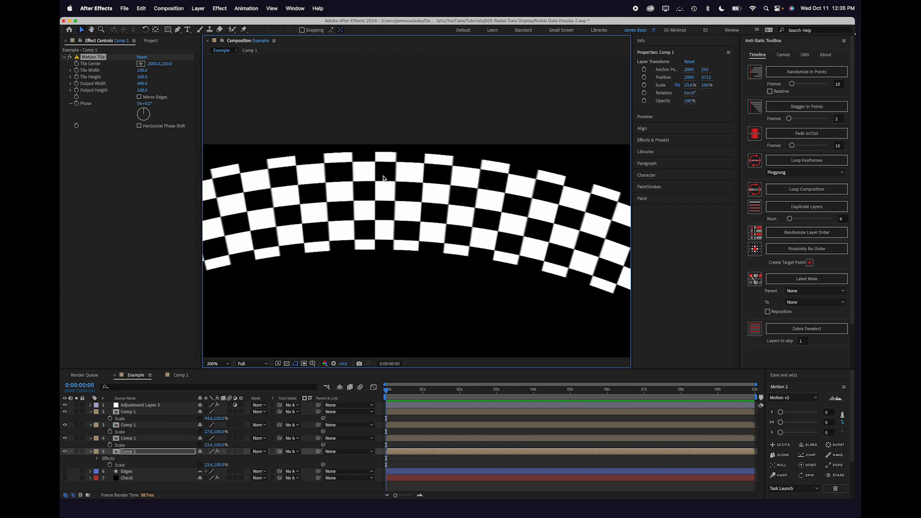
pyautogui.click(209, 465)
pyautogui.press('Down')
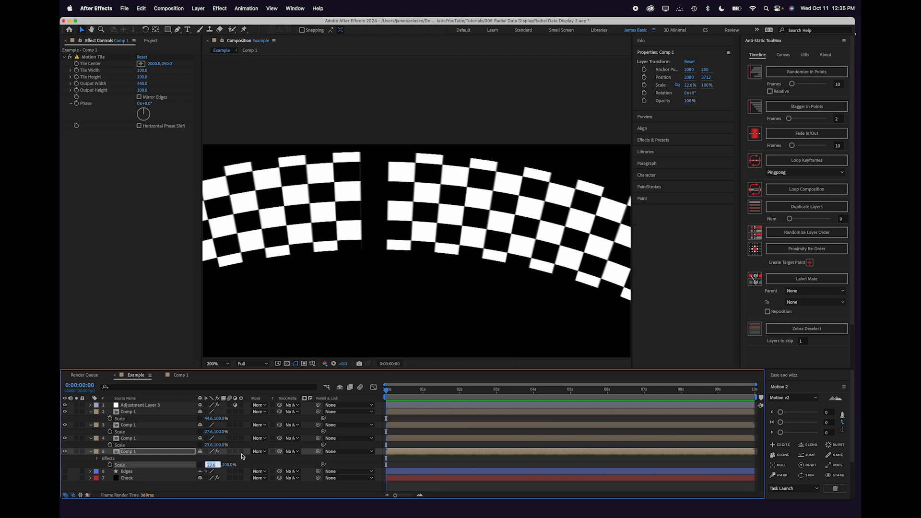
pyautogui.press('Down')
pyautogui.press('Up')
pyautogui.press('Down')
pyautogui.press('Down')
pyautogui.press('Down')
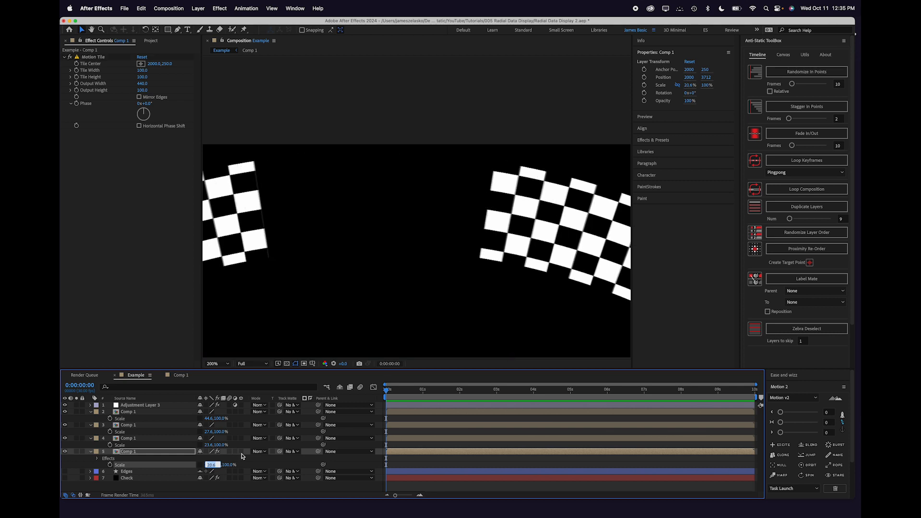
pyautogui.press('Up')
pyautogui.press('Up')
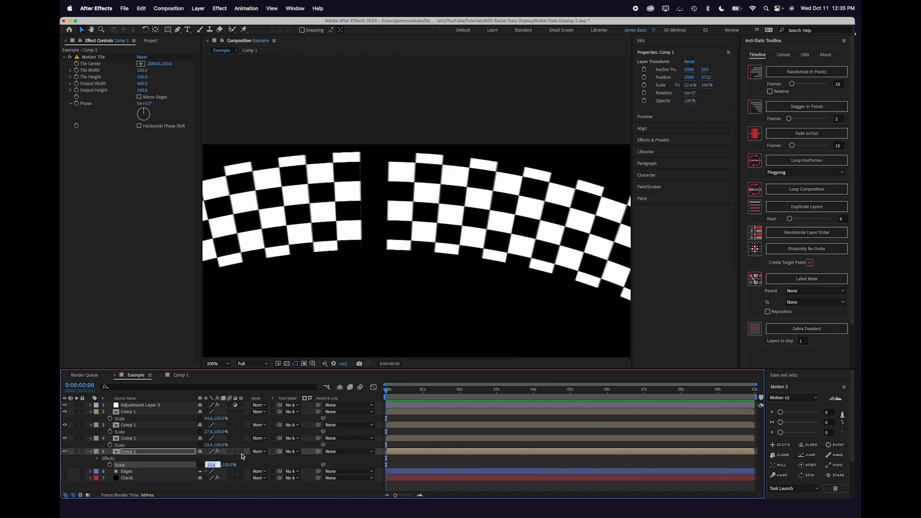
# Fine-tune the outermost ring's horizontal scale to about 22.7% so the checkerboard seam closes, and deselect the layer
pyautogui.press('Right')
pyautogui.write('.67')
pyautogui.press('Return')
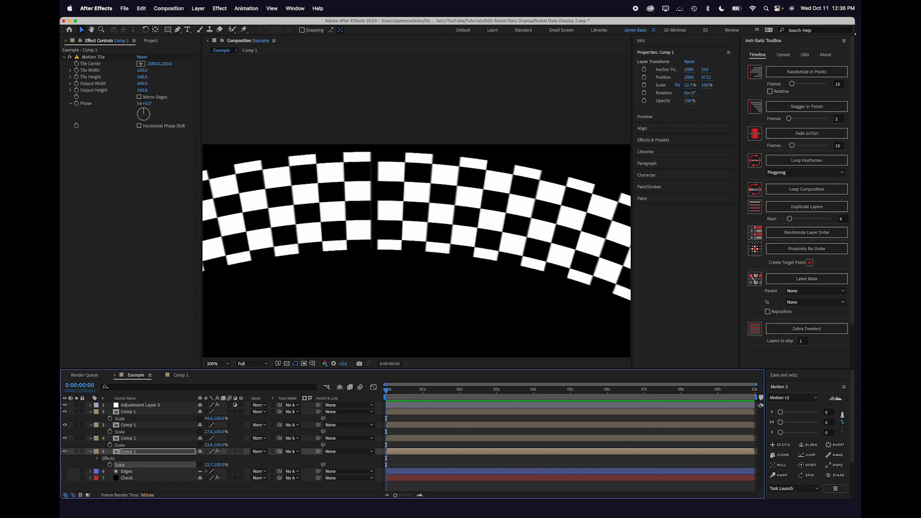
pyautogui.click(210, 464)
pyautogui.press('Return')
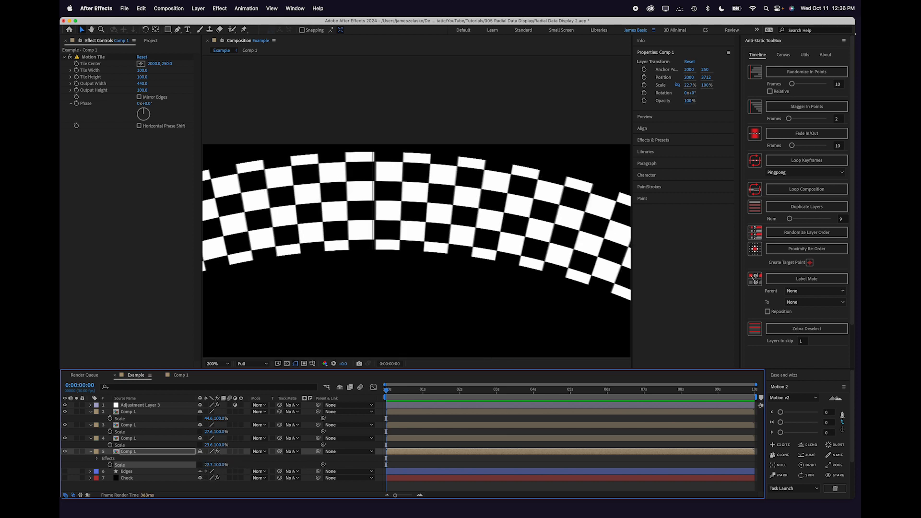
pyautogui.click(209, 465)
pyautogui.press('Return')
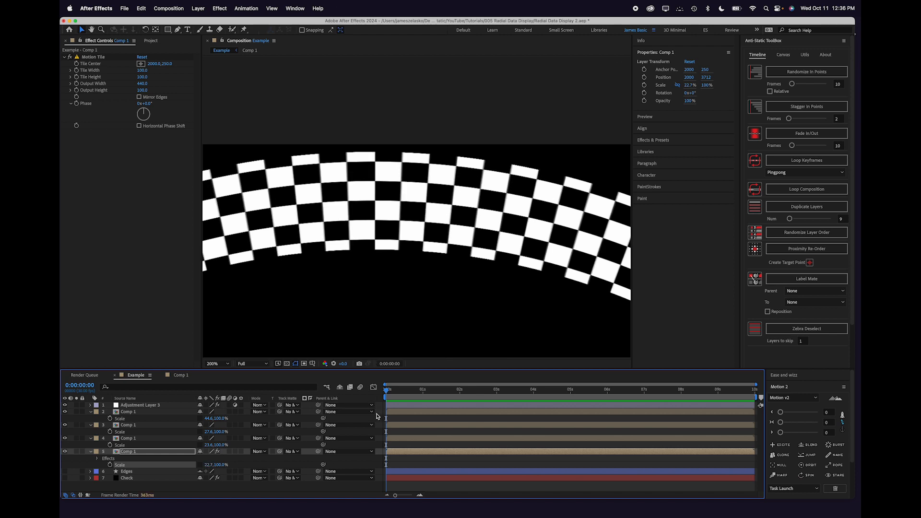
pyautogui.click(379, 422)
pyautogui.moveTo(413, 216); pyautogui.dragTo(397, 131)
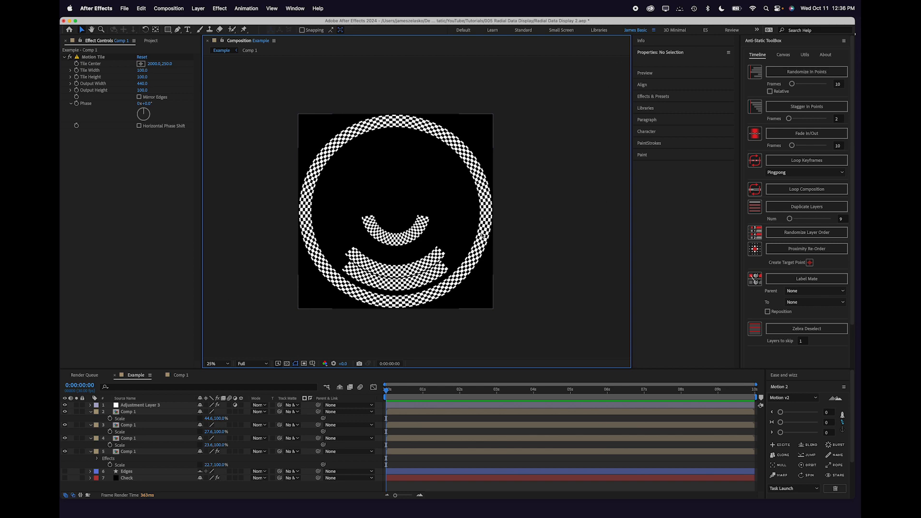
pyautogui.press('.')
pyautogui.moveTo(480, 233); pyautogui.dragTo(473, 162)
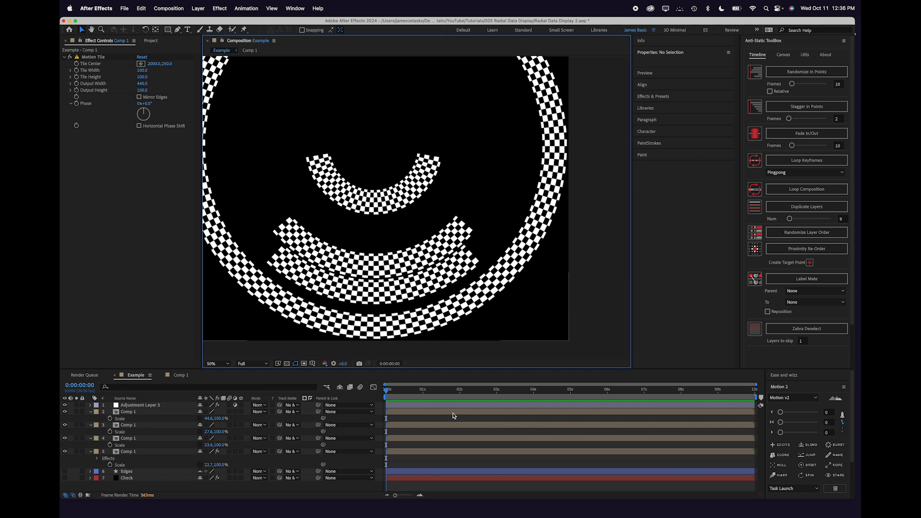
pyautogui.click(453, 416)
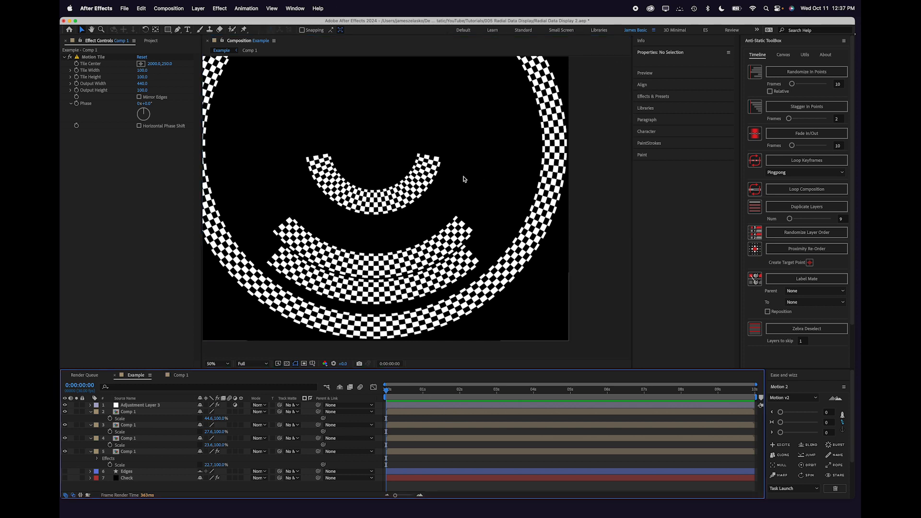
# Create a new 4000 × 4000 px composition named Radial
pyautogui.click(183, 6)
pyautogui.click(177, 24)
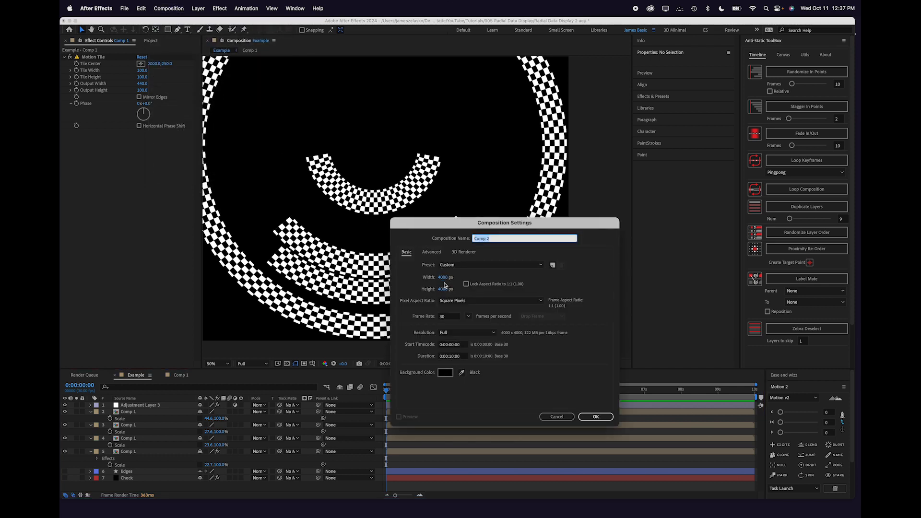
pyautogui.write('Radial')
pyautogui.click(600, 416)
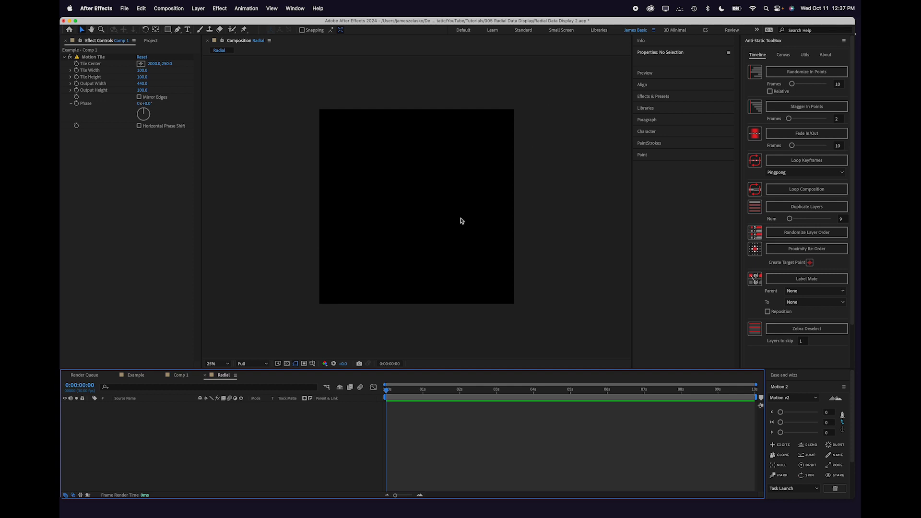
# Add an adjustment layer to the Radial composition and apply the Polar Coordinates effect to it
pyautogui.press('super+alt+y')
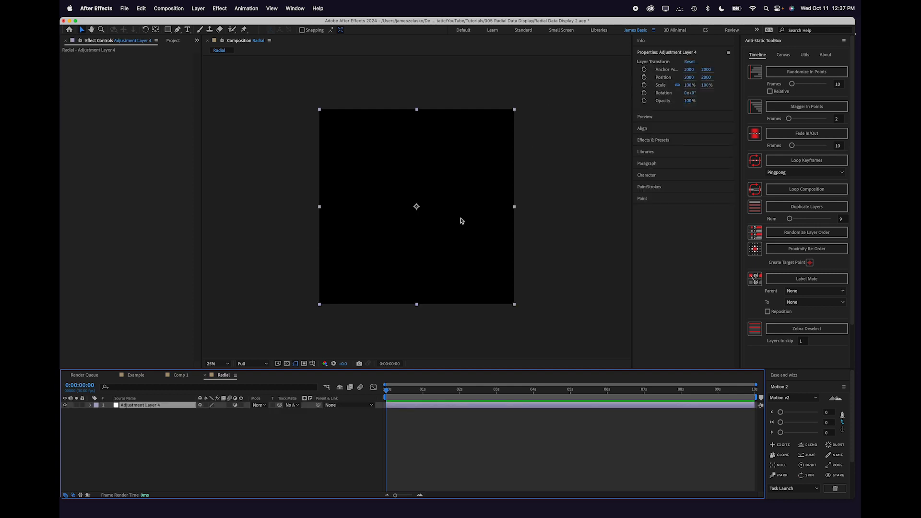
pyautogui.hotkey('ctrl', 'space')
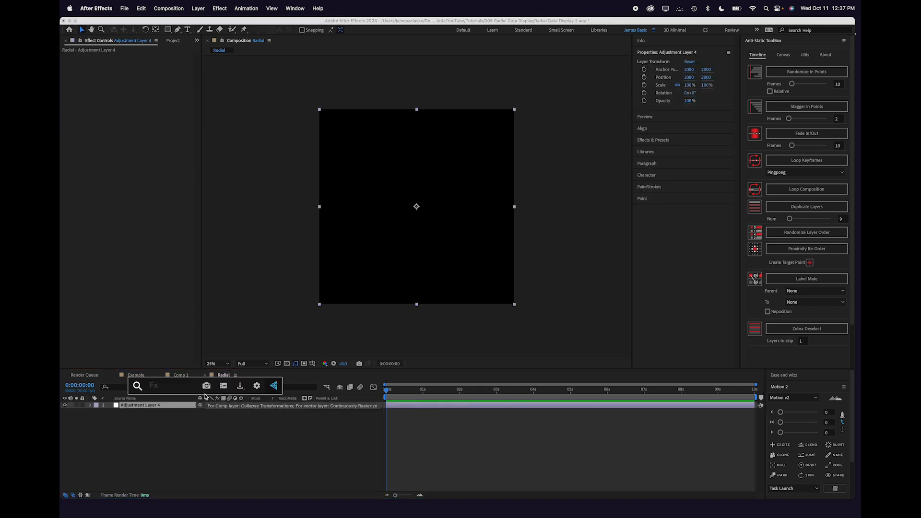
pyautogui.write('polo')
pyautogui.press('BackSpace')
pyautogui.press('BackSpace')
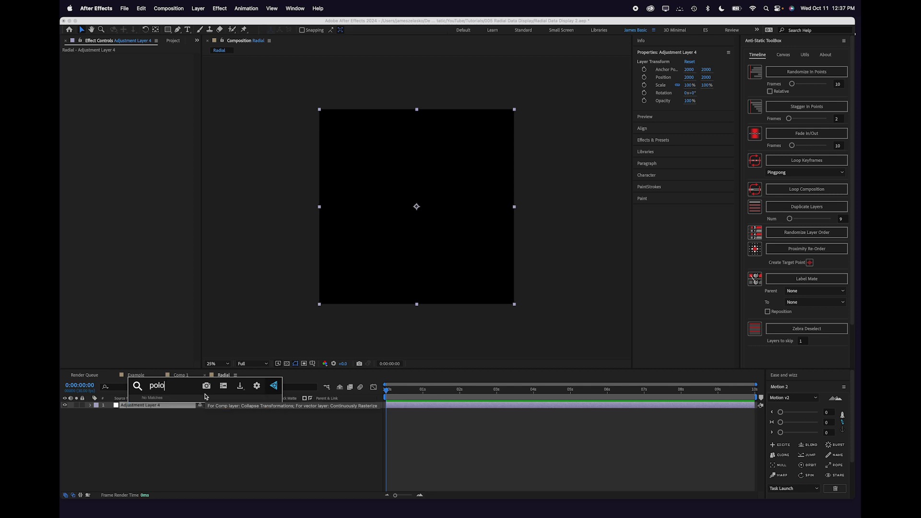
pyautogui.press('Return')
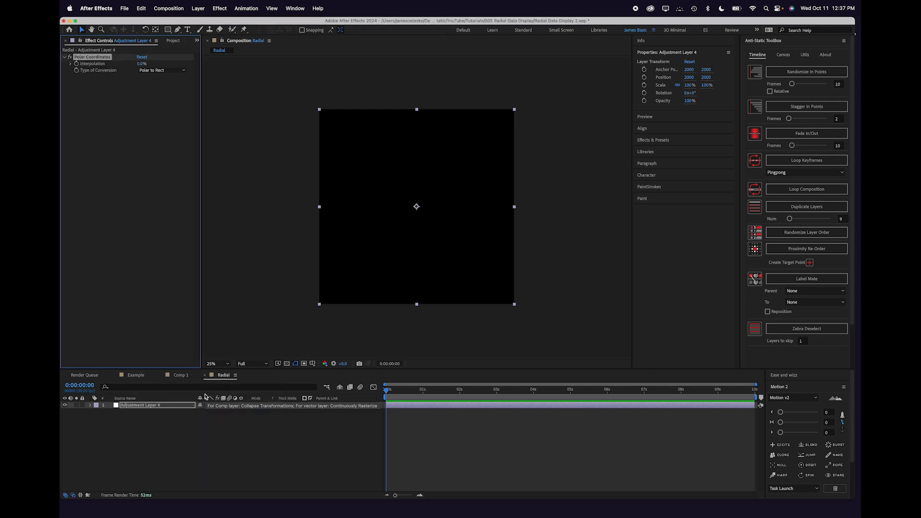
# Set the Polar Coordinates interpolation to 100%, choose the conversion type that wraps flat content into rings, and deselect the layer
pyautogui.click(142, 63)
pyautogui.moveTo(142, 63); pyautogui.dragTo(216, 70)
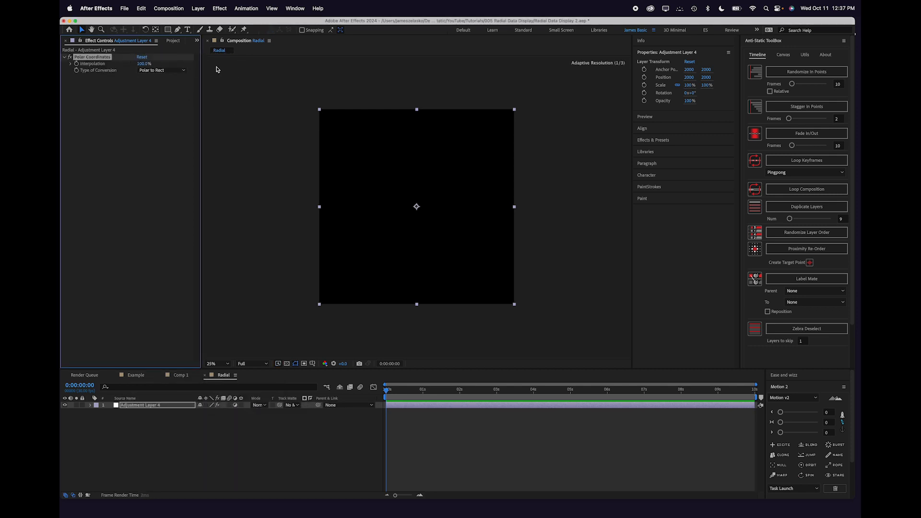
pyautogui.click(163, 70)
pyautogui.click(167, 80)
pyautogui.click(409, 424)
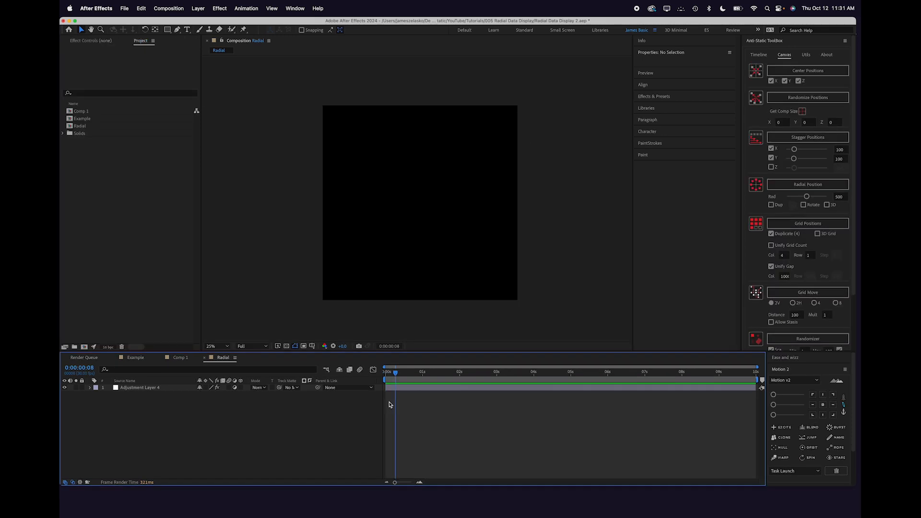
# Create a new composition named Comp 2, 8000 px wide and 500 px high
pyautogui.click(170, 8)
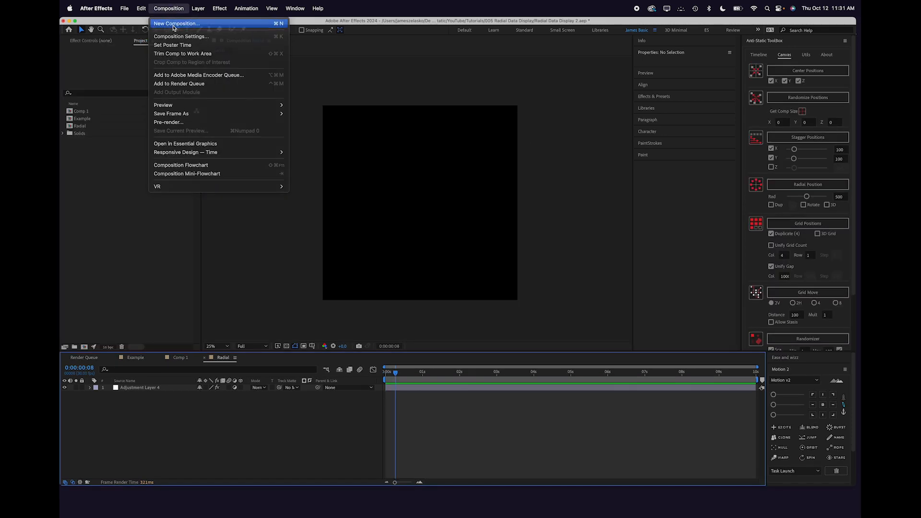
pyautogui.click(174, 24)
pyautogui.doubleClick(405, 183)
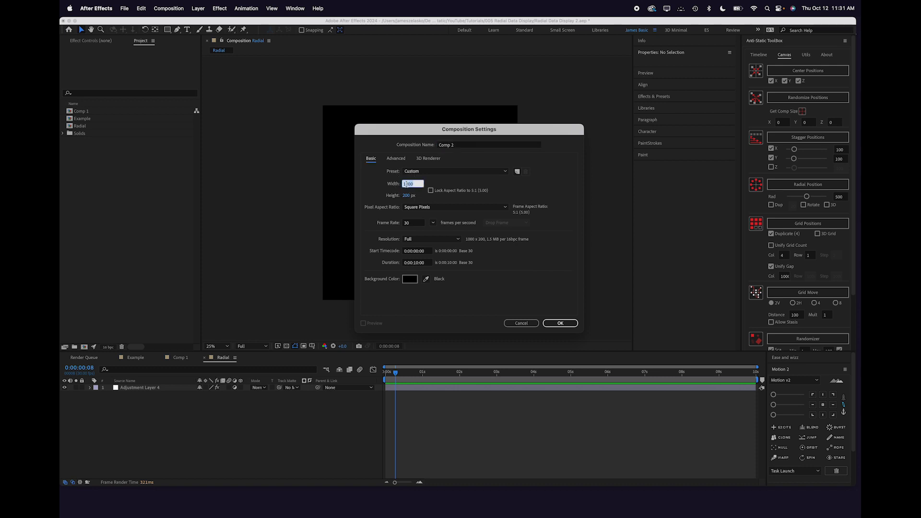
pyautogui.write('8000')
pyautogui.press('Tab')
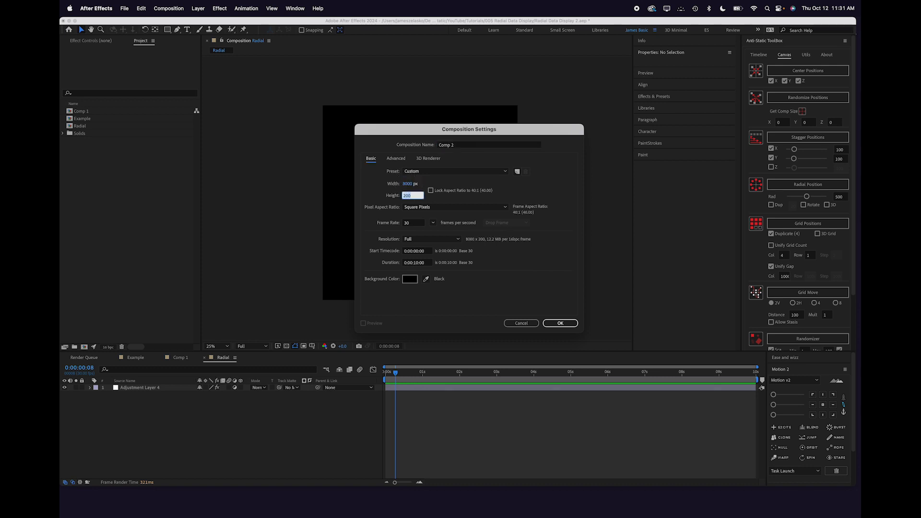
pyautogui.write('500')
pyautogui.press('Return')
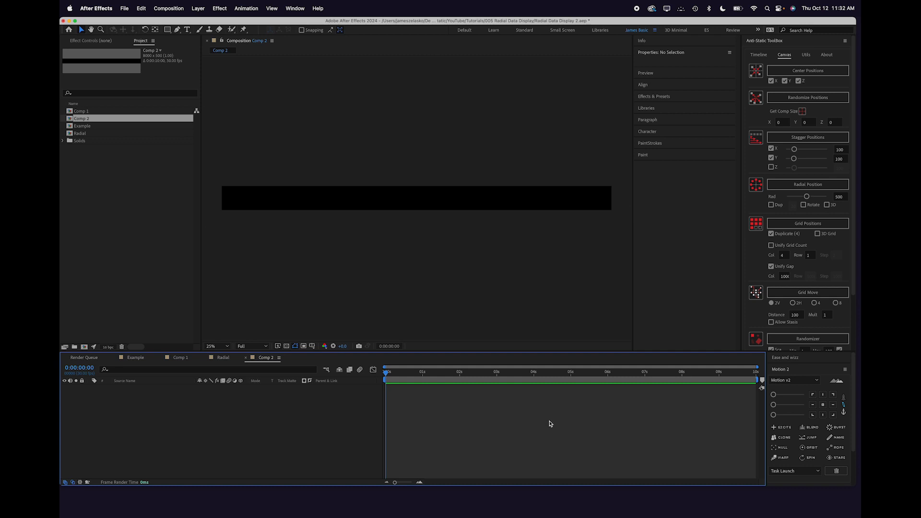
# Add an 8000 × 200 px solid named Noise 1 to Comp 2 and move it down to about Y 380
pyautogui.press('super+y')
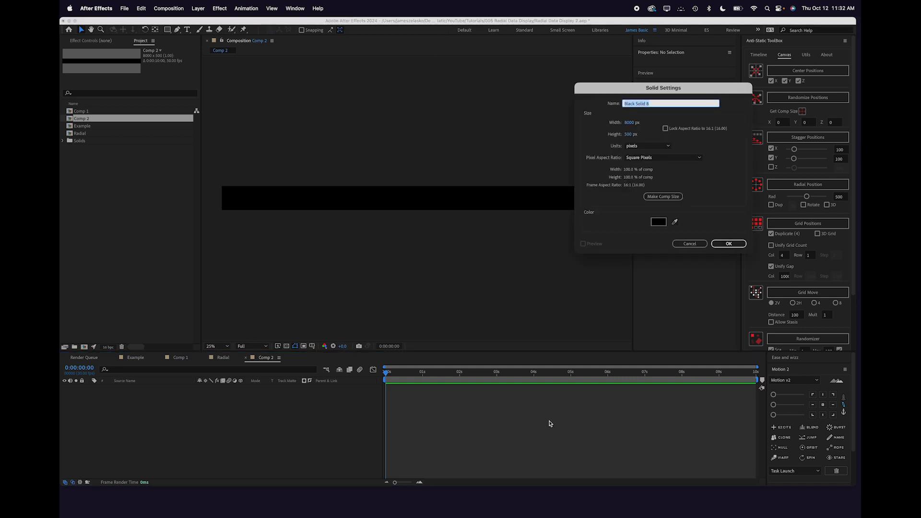
pyautogui.write('Noise 1')
pyautogui.click(627, 134)
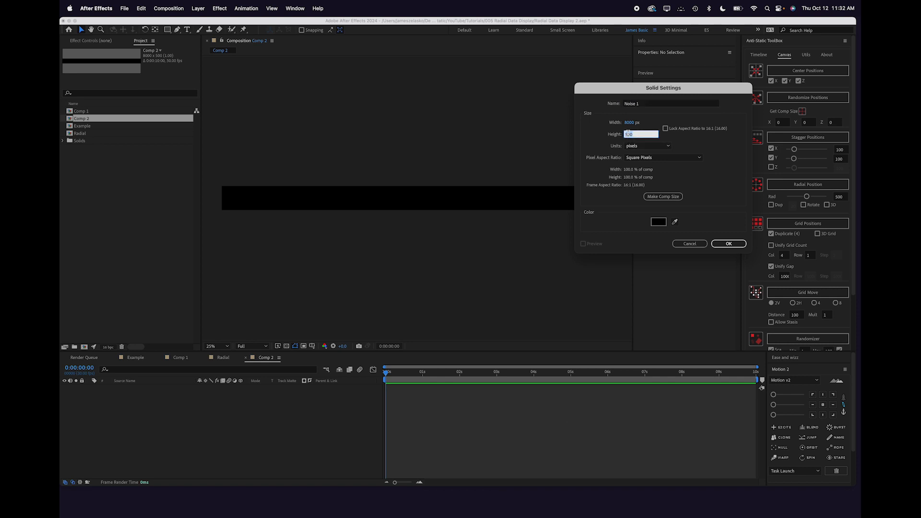
pyautogui.write('200')
pyautogui.press('Return')
pyautogui.scroll(4, 397, 210)
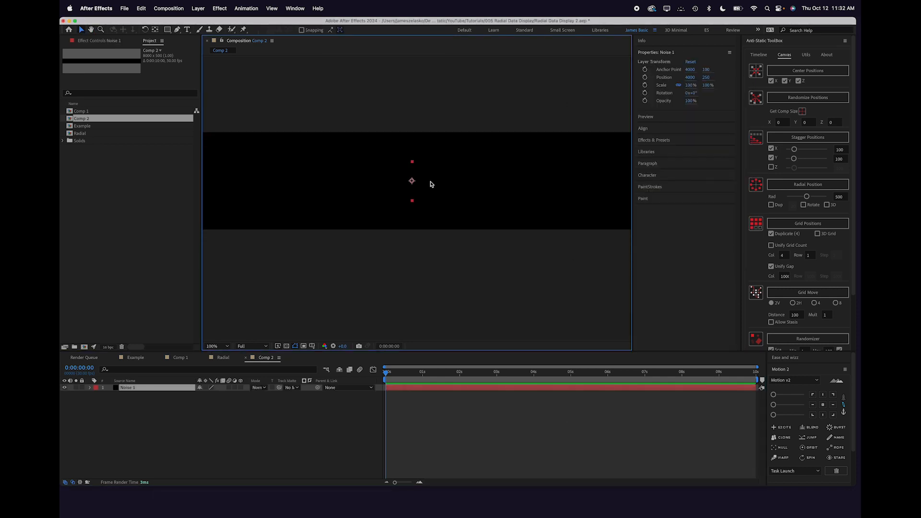
pyautogui.moveTo(430, 183); pyautogui.dragTo(430, 210)
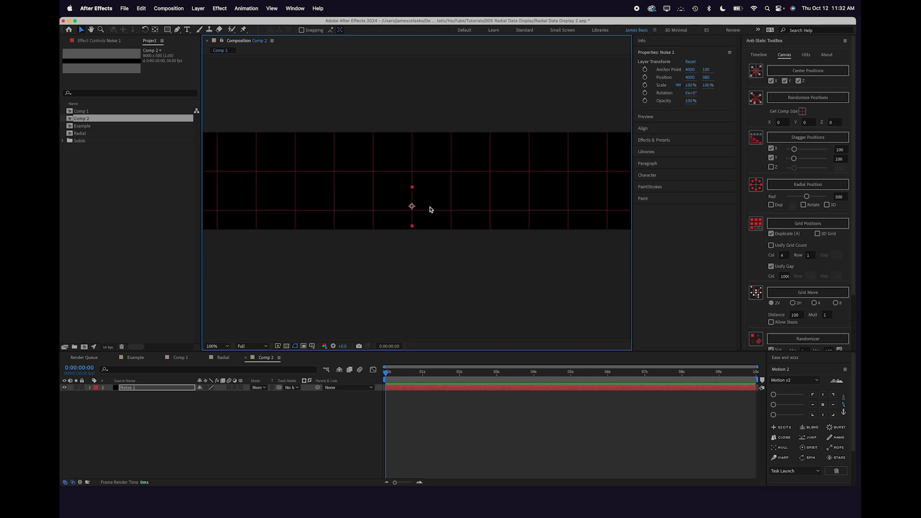
# Apply the Turbulent Noise effect to the Noise 1 solid
pyautogui.hotkey('ctrl', 'space')
pyautogui.write('turb')
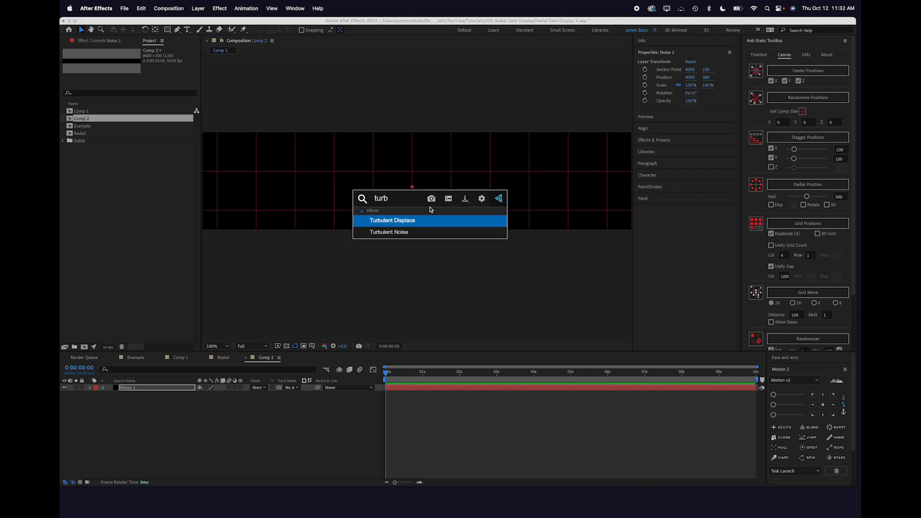
pyautogui.press('Down')
pyautogui.press('Return')
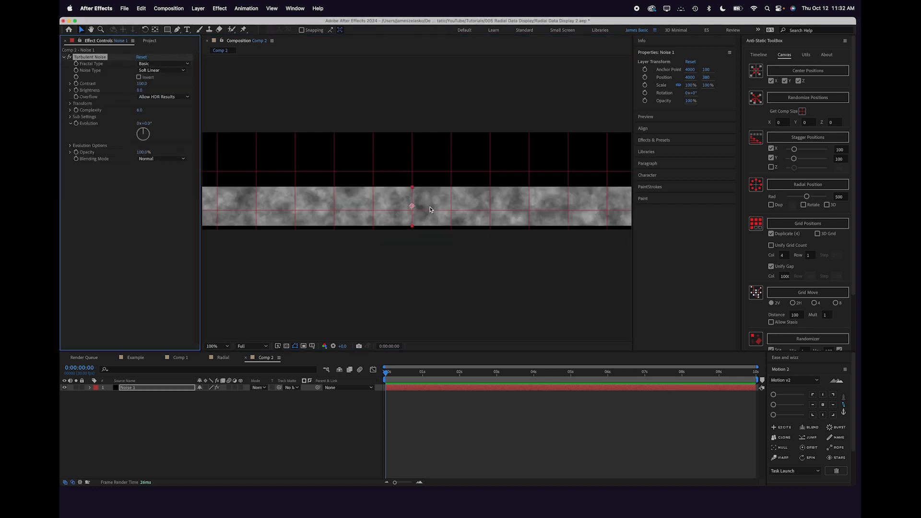
# Set the Turbulent Noise type to Block and raise its contrast to 252
pyautogui.click(171, 71)
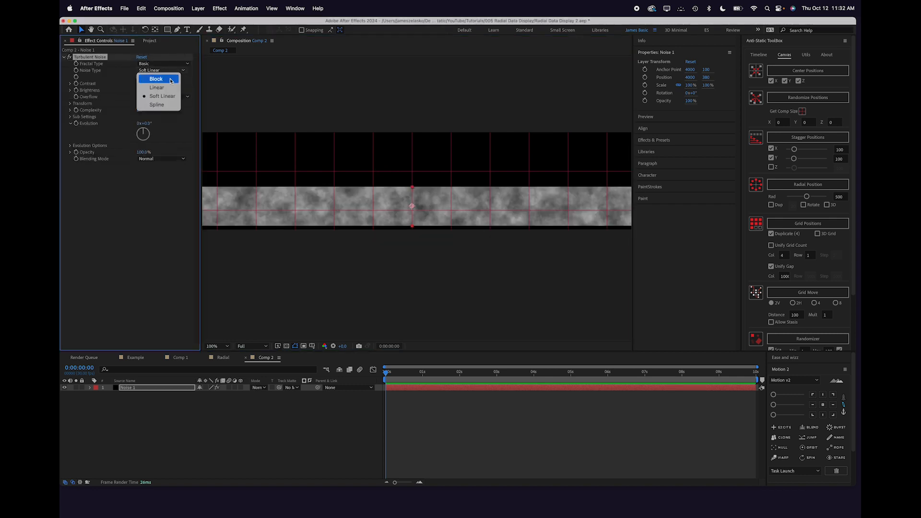
pyautogui.click(171, 80)
pyautogui.moveTo(143, 84); pyautogui.dragTo(194, 84)
# Turn off uniform scaling in the Turbulent Noise transform settings and set the scale width to 1000
pyautogui.click(70, 104)
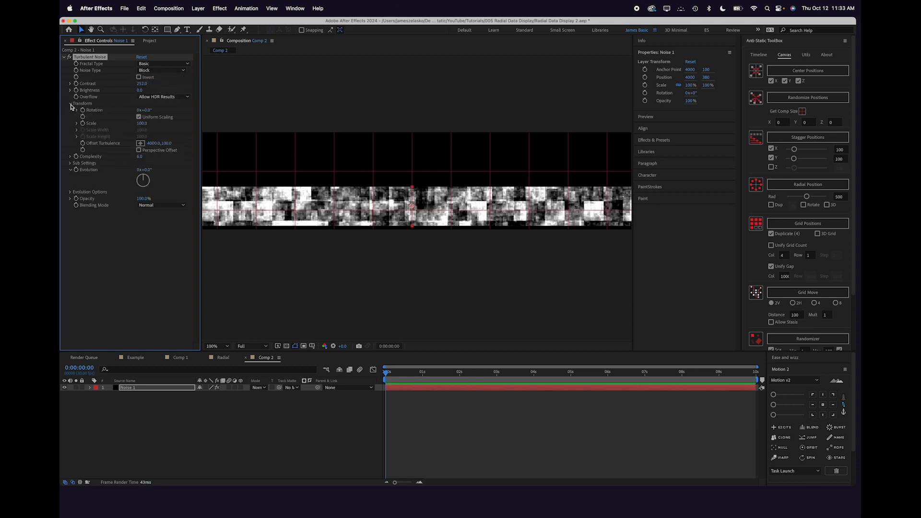
pyautogui.click(138, 117)
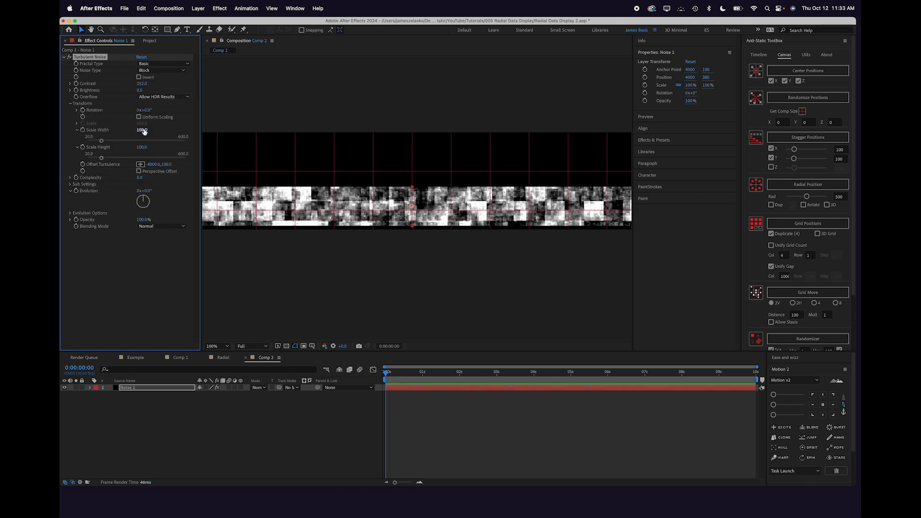
pyautogui.click(142, 130)
pyautogui.write('1')
pyautogui.press('Tab')
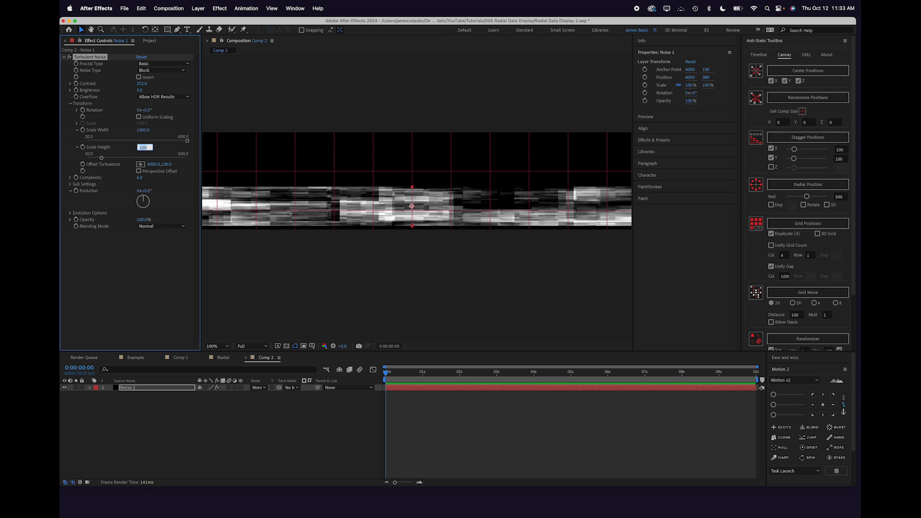
pyautogui.click(126, 252)
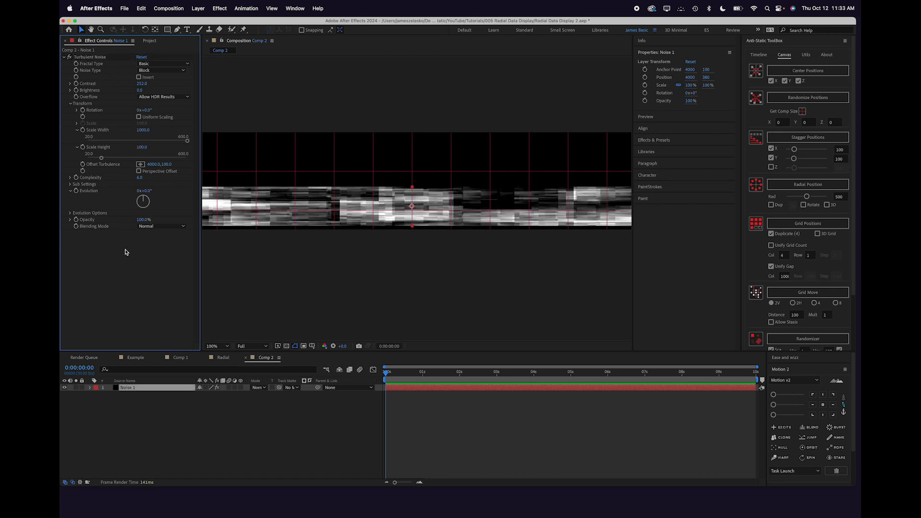
# Add the expression [value[0], value[1]] to the Turbulent Noise Offset Turbulence property
pyautogui.keyDown('alt'); pyautogui.click(82, 164); pyautogui.keyUp('alt')
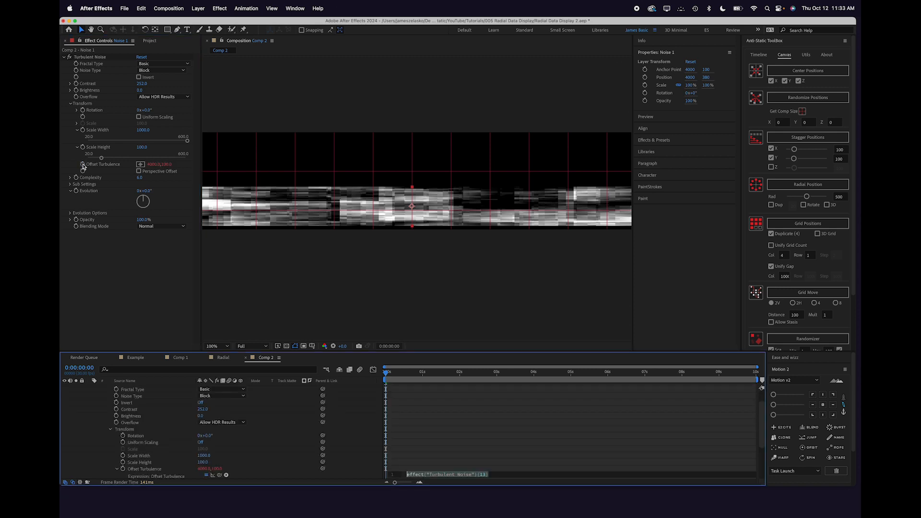
pyautogui.press('BackSpace')
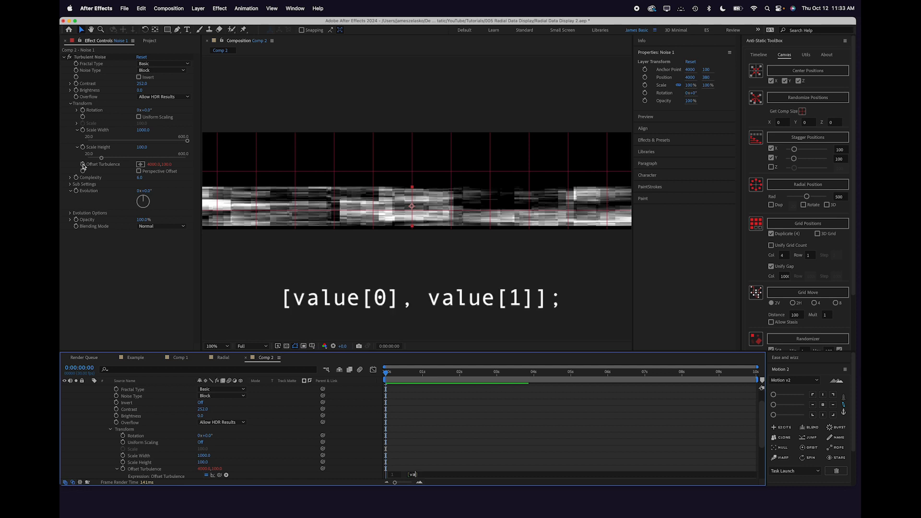
pyautogui.write('[value[0], value[')
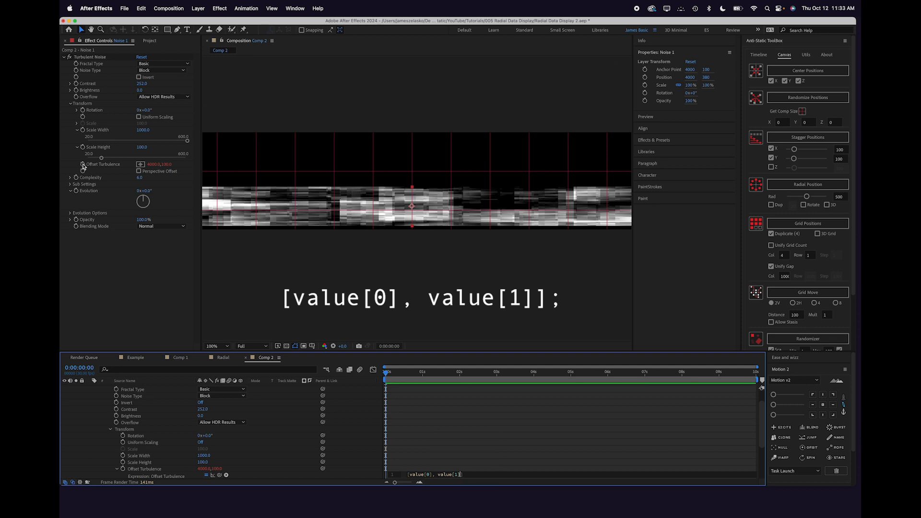
pyautogui.write('1')
pyautogui.click(439, 434)
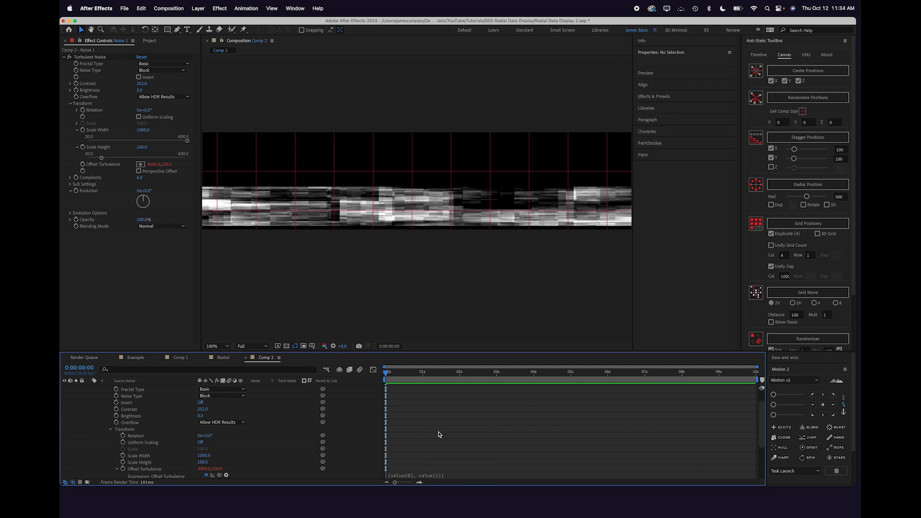
# Extend the Offset Turbulence expression to [value[0], value[1]+time*200] and scrub the timeline to check the motion
pyautogui.scroll(-3, 439, 434)
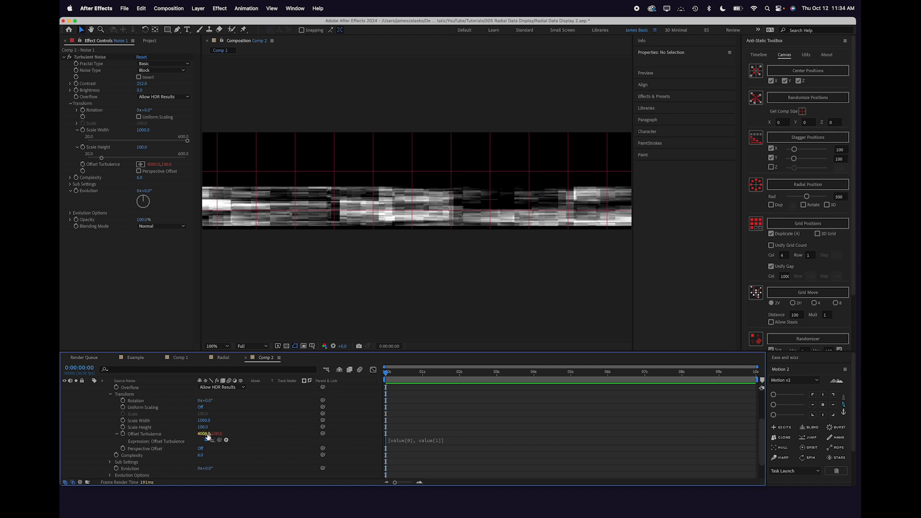
pyautogui.click(451, 440)
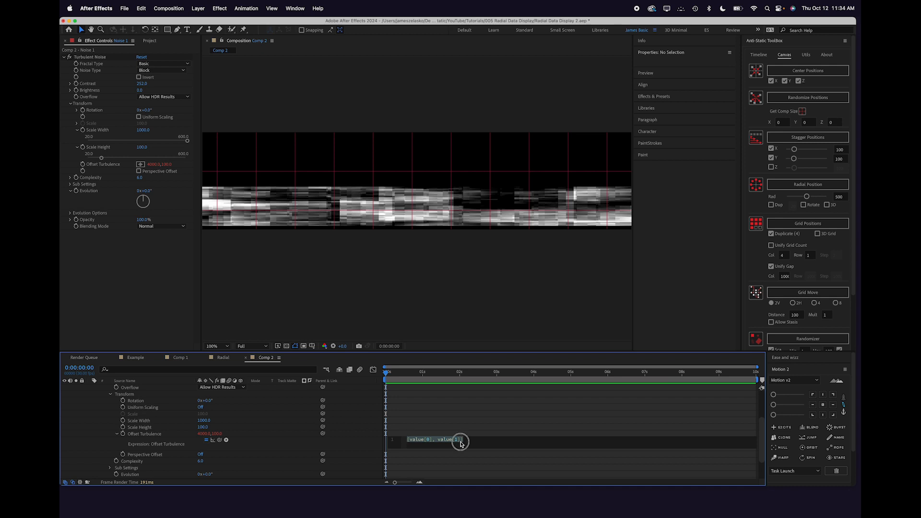
pyautogui.click(460, 444)
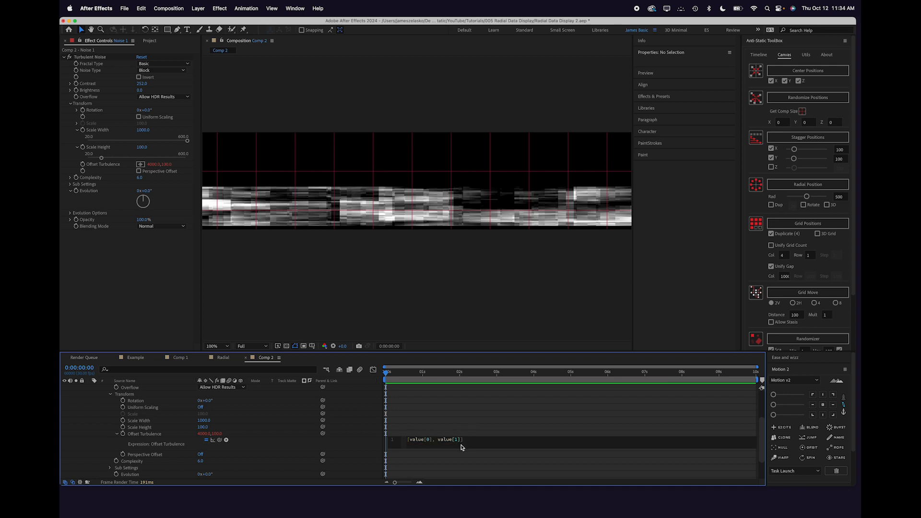
pyautogui.write('+t')
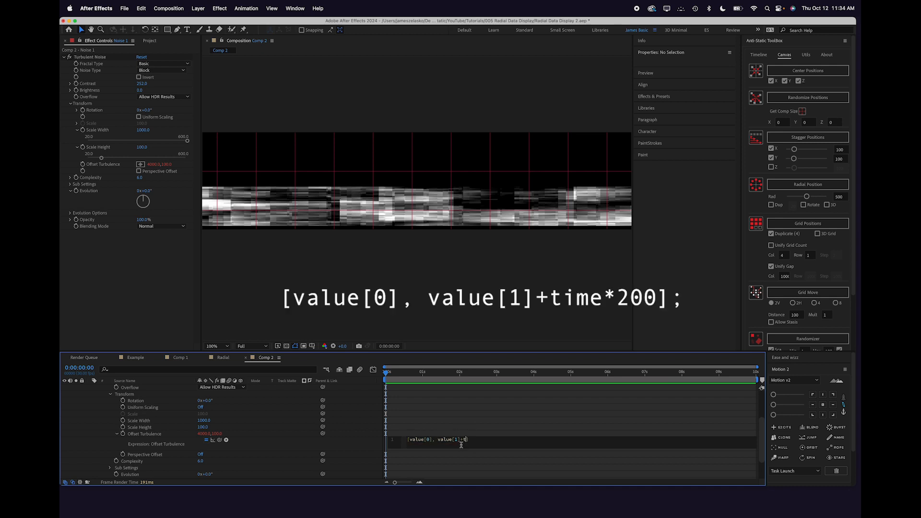
pyautogui.write('ime*200]')
pyautogui.moveTo(387, 373)
pyautogui.mouseDown()
pyautogui.moveTo(546, 376)
pyautogui.moveTo(385, 375)
pyautogui.mouseUp()
pyautogui.scroll(3, 183, 403)
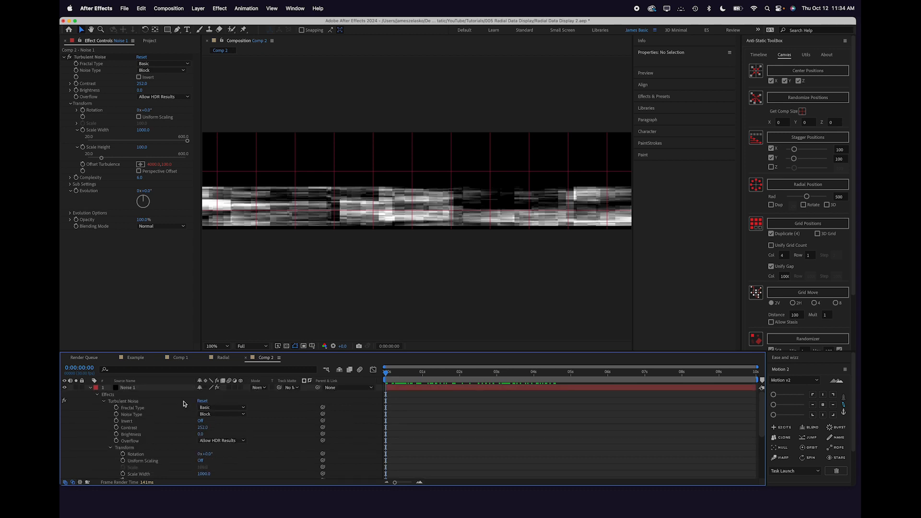
# Collapse the Noise 1 layer's properties and apply the Colorama effect to it
pyautogui.click(90, 388)
pyautogui.click(135, 388)
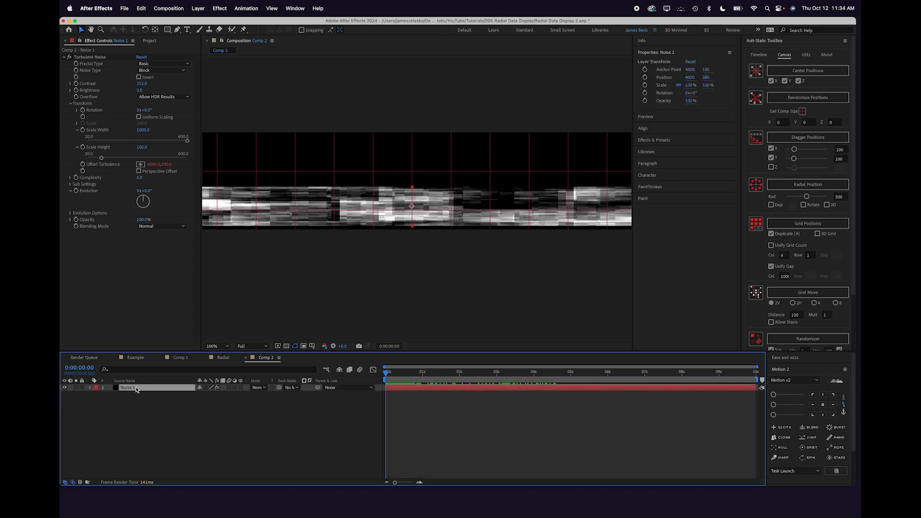
pyautogui.hotkey('ctrl', 'space')
pyautogui.write('colora')
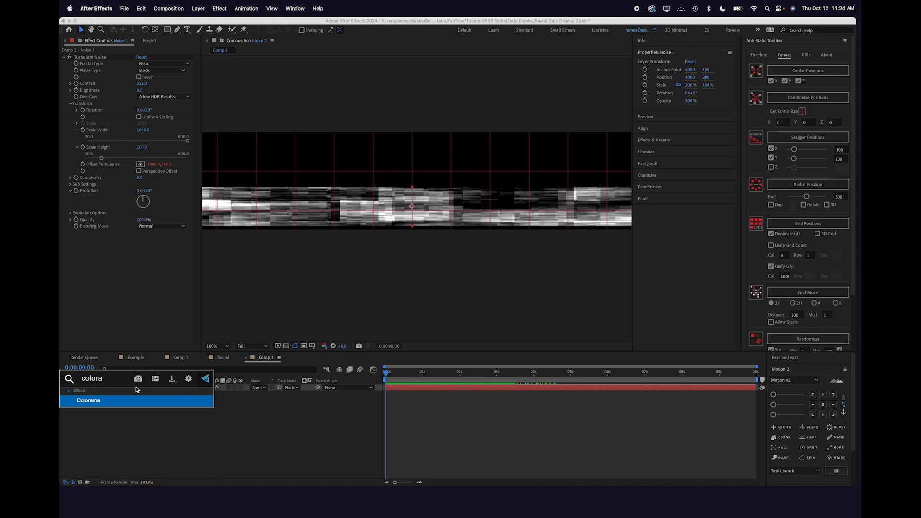
pyautogui.press('Return')
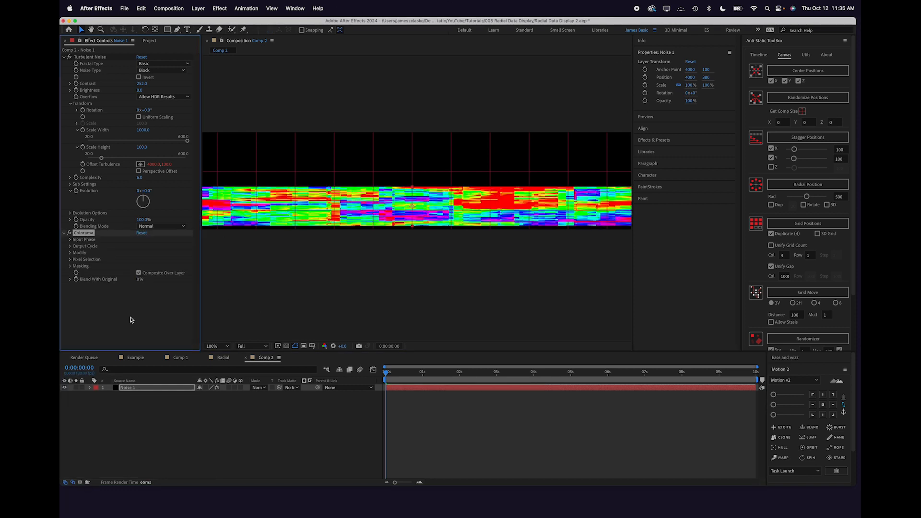
# Change the red stop at the top of Colorama's output cycle to black (000000) and make it fully transparent
pyautogui.click(69, 246)
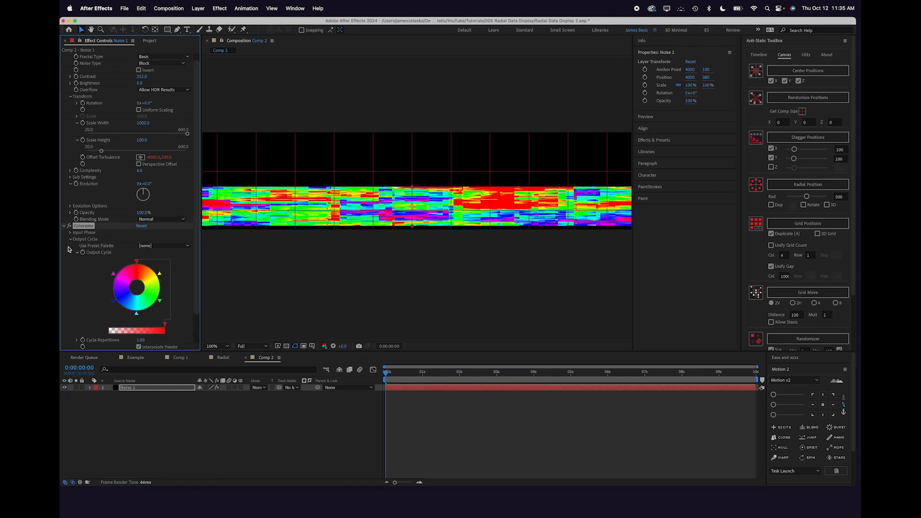
pyautogui.doubleClick(137, 262)
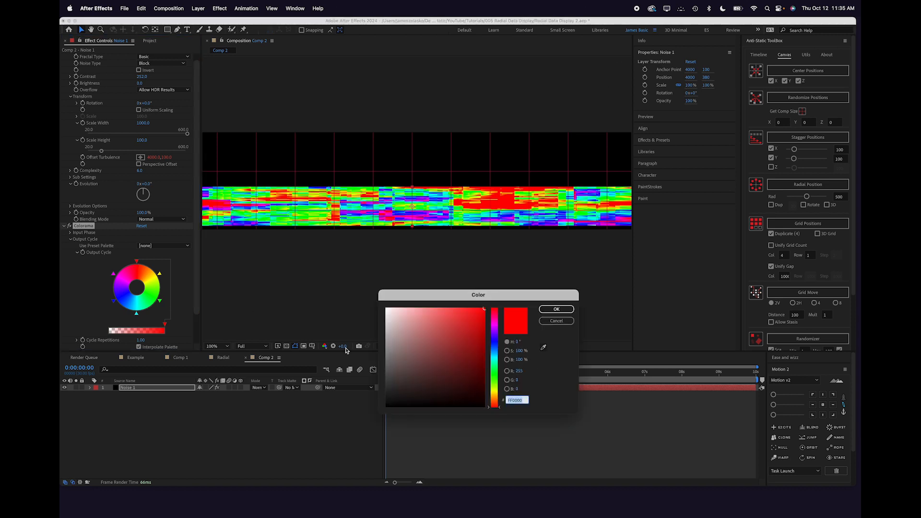
pyautogui.moveTo(407, 392); pyautogui.dragTo(369, 413)
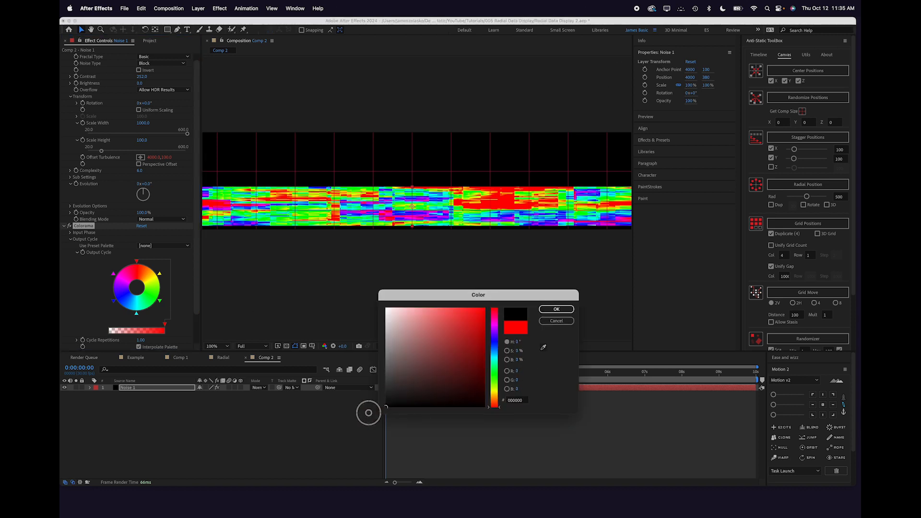
pyautogui.click(556, 309)
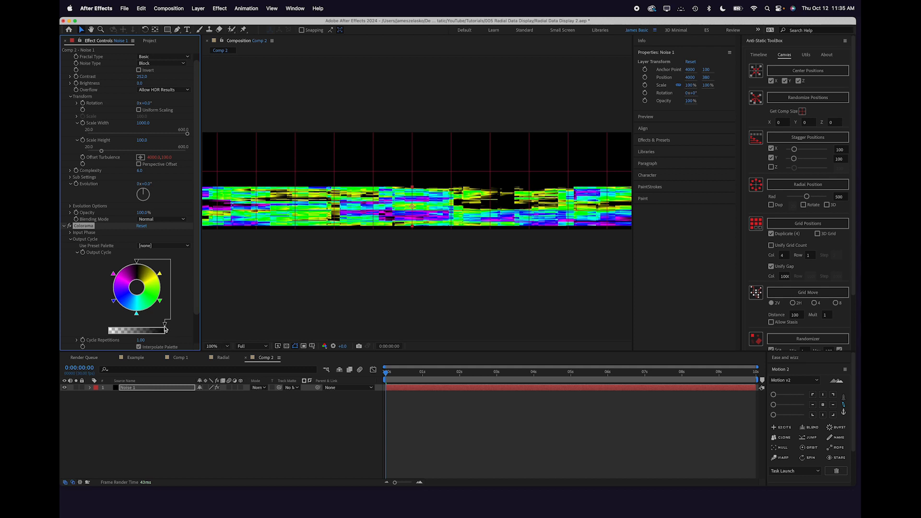
pyautogui.moveTo(165, 327); pyautogui.dragTo(104, 327)
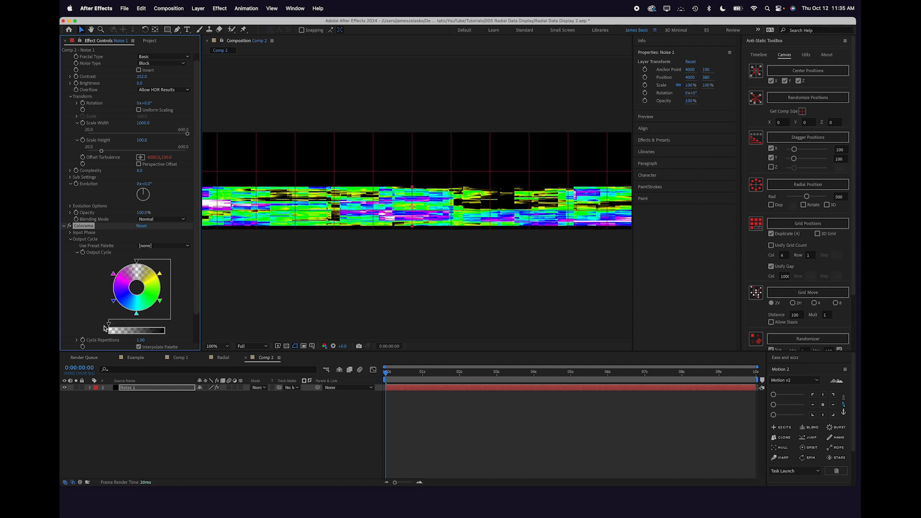
pyautogui.click(84, 295)
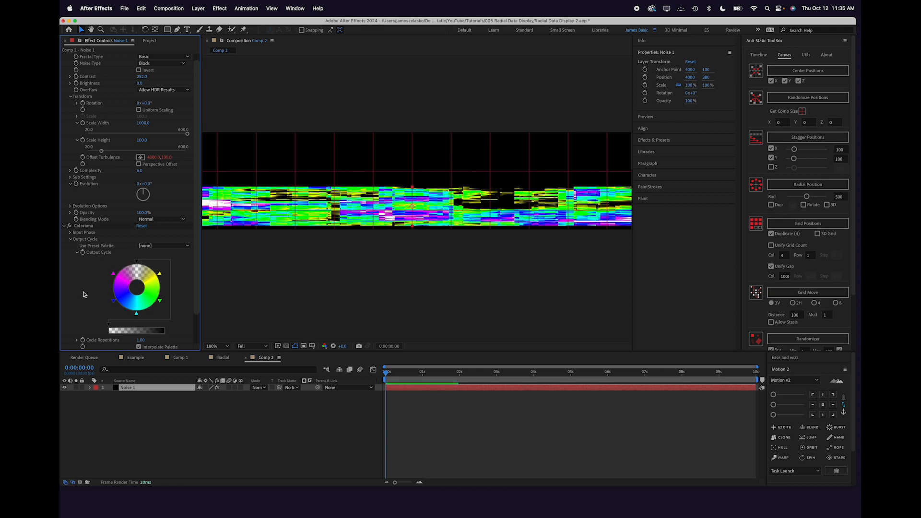
# Collapse Colorama and add a Mosaic effect with 200 horizontal blocks and 5 vertical blocks
pyautogui.click(64, 225)
pyautogui.hotkey('ctrl', 'space')
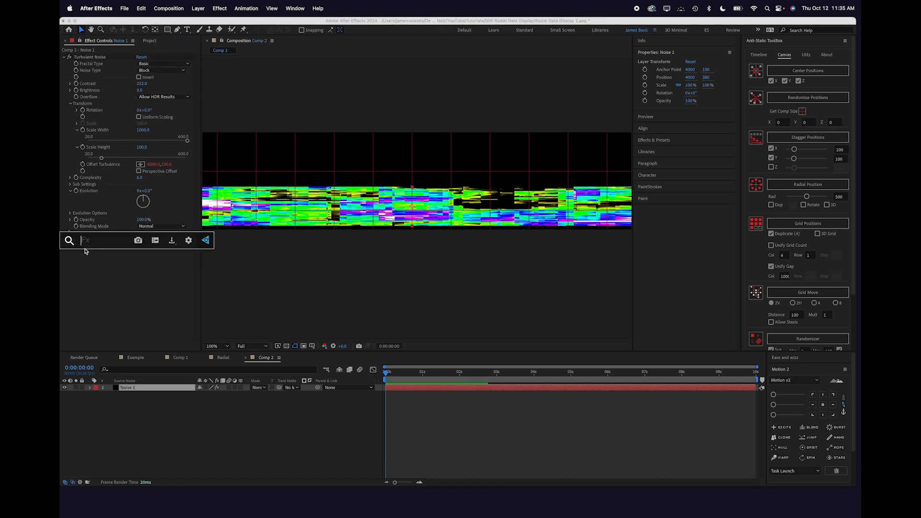
pyautogui.write('mosa')
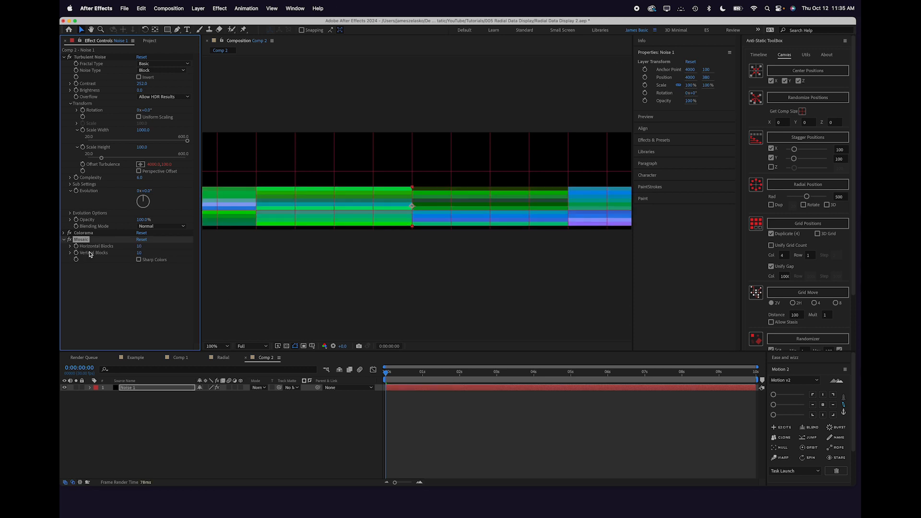
pyautogui.click(139, 246)
pyautogui.write('200')
pyautogui.press('Tab')
pyautogui.press('Return')
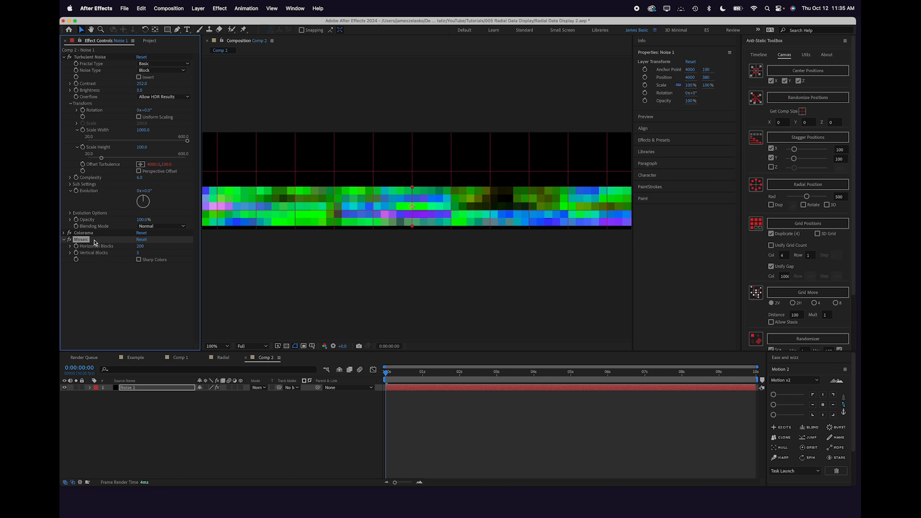
# Add a Venetian Blinds effect to Noise 1 with 50% transition completion and a width of 50
pyautogui.hotkey('ctrl', 'space')
pyautogui.write('venet')
pyautogui.press('Return')
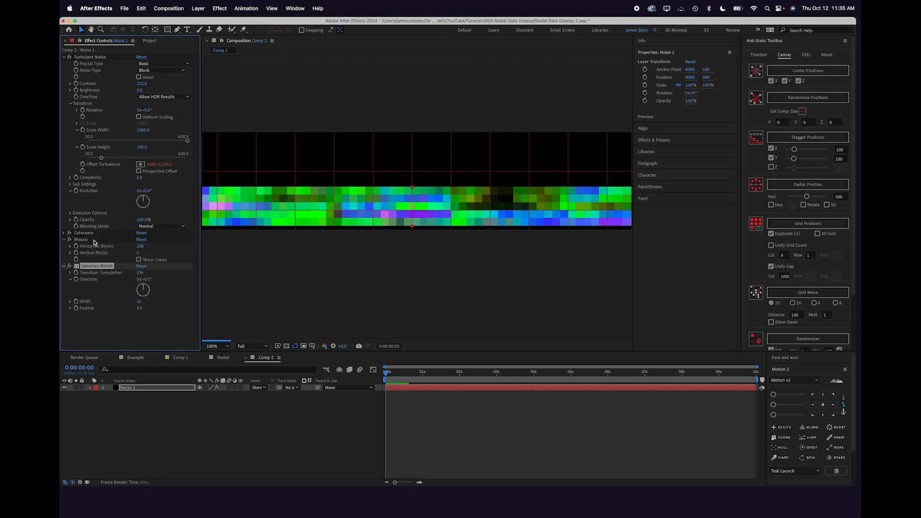
pyautogui.click(139, 273)
pyautogui.write('50')
pyautogui.press('Return')
pyautogui.click(139, 302)
pyautogui.write('5')
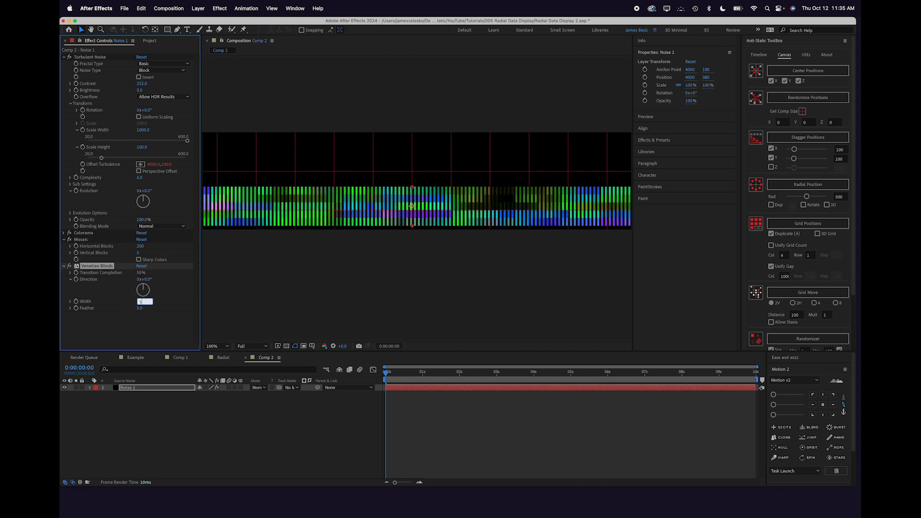
pyautogui.write('0')
pyautogui.press('Return')
pyautogui.click(147, 322)
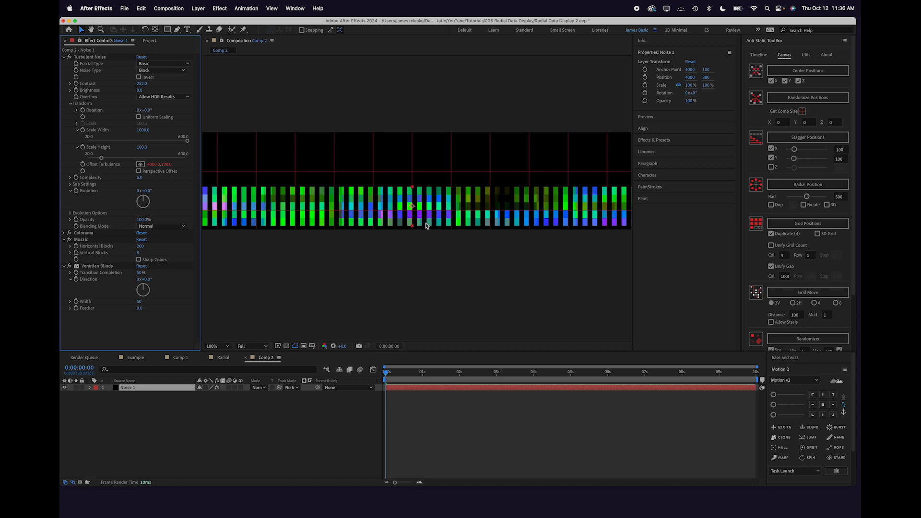
# Preview the animated noise, then duplicate the Noise 1 layer and move the copy up to about Y 168
pyautogui.moveTo(389, 373)
pyautogui.mouseDown()
pyautogui.moveTo(411, 377)
pyautogui.moveTo(385, 376)
pyautogui.mouseUp()
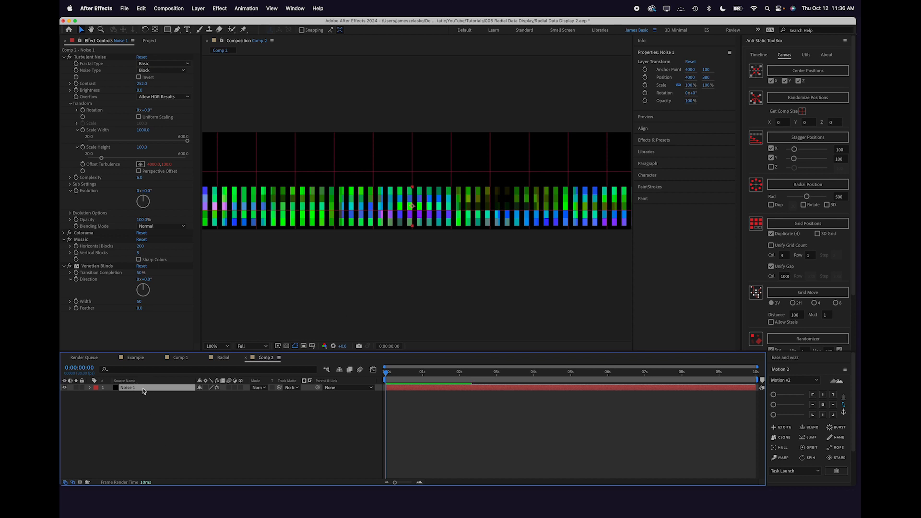
pyautogui.press('super+d')
pyautogui.moveTo(378, 206); pyautogui.dragTo(379, 167)
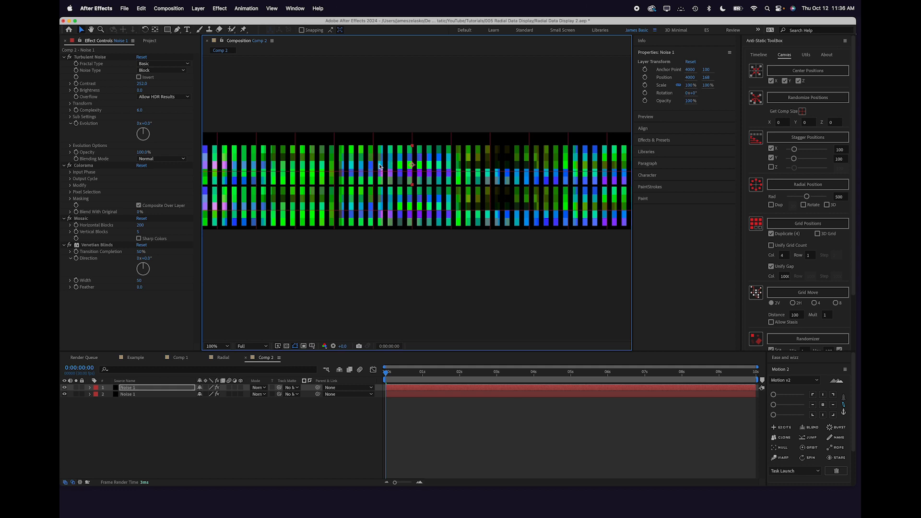
# Duplicate the Venetian Blinds effect on the original, lower Noise 1 layer
pyautogui.click(143, 395)
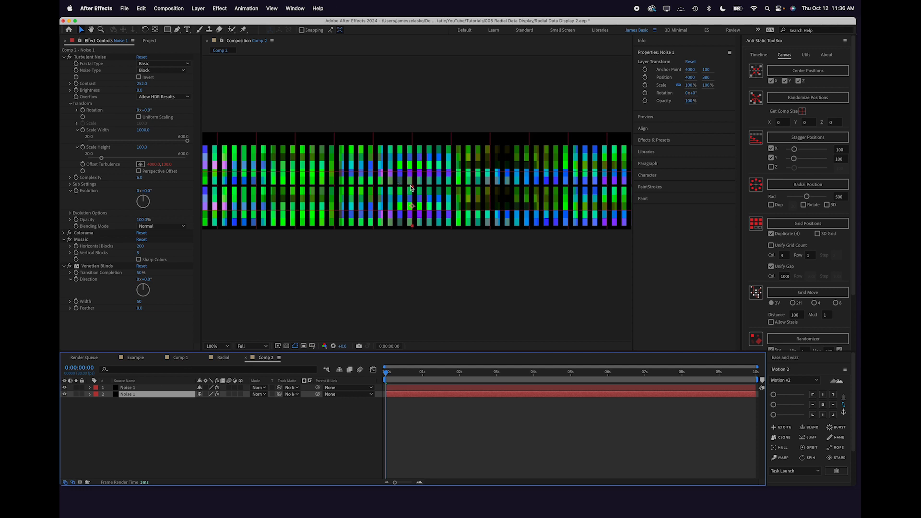
pyautogui.click(102, 266)
pyautogui.press('super+d')
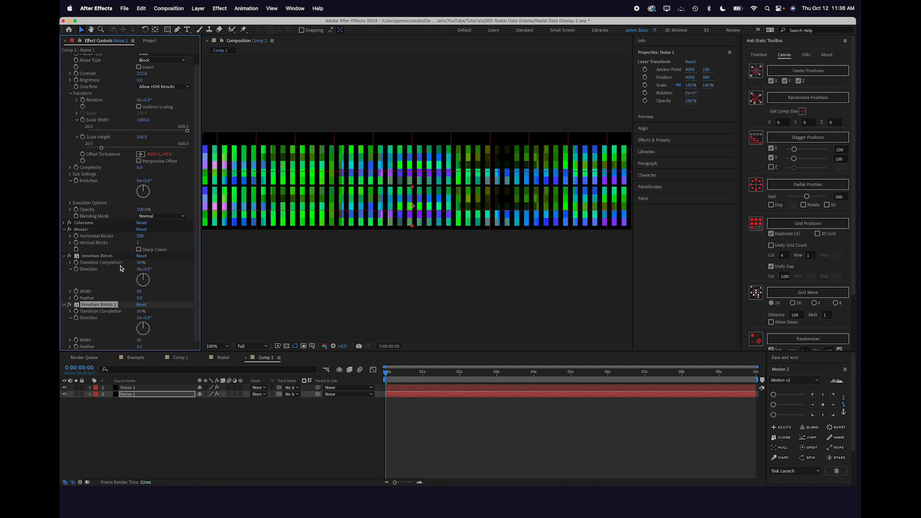
# Set the second Venetian Blinds effect's direction to 90° on the lower Noise 1 layer and collapse the effects above it
pyautogui.click(150, 317)
pyautogui.press('Return')
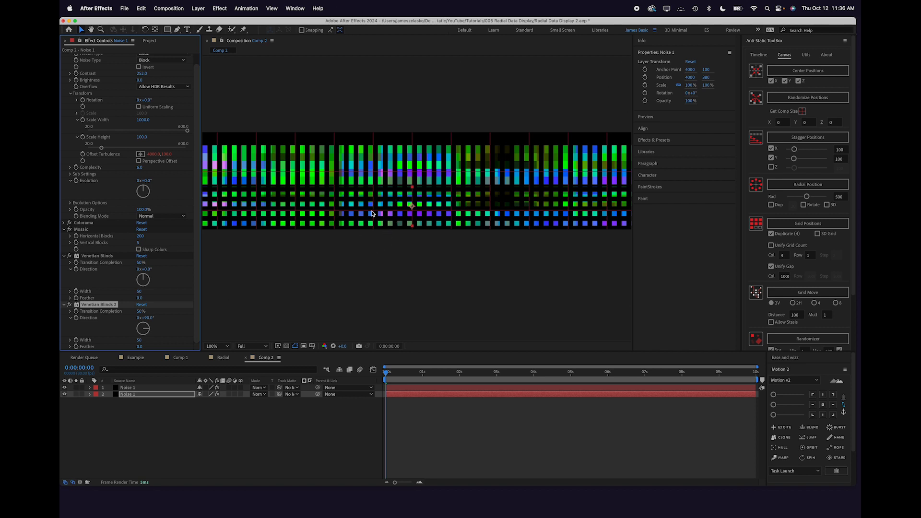
pyautogui.click(64, 229)
pyautogui.click(64, 57)
pyautogui.click(64, 77)
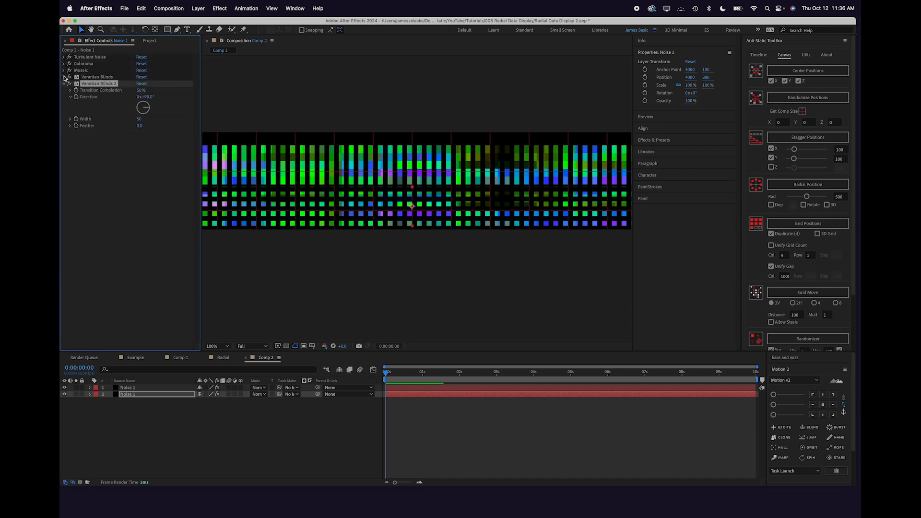
# Add a CC Ball Action effect to the lower Noise 1 layer
pyautogui.click(128, 174)
pyautogui.hotkey('ctrl', 'space')
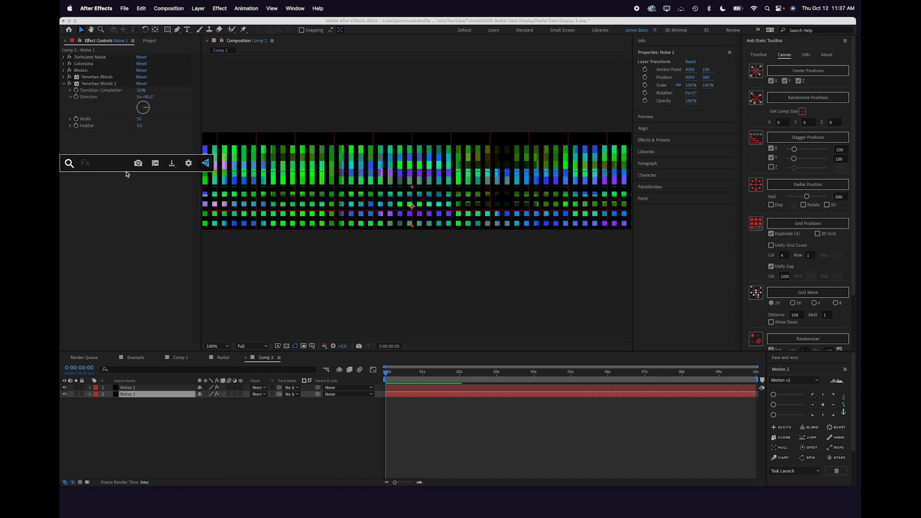
pyautogui.write('ball')
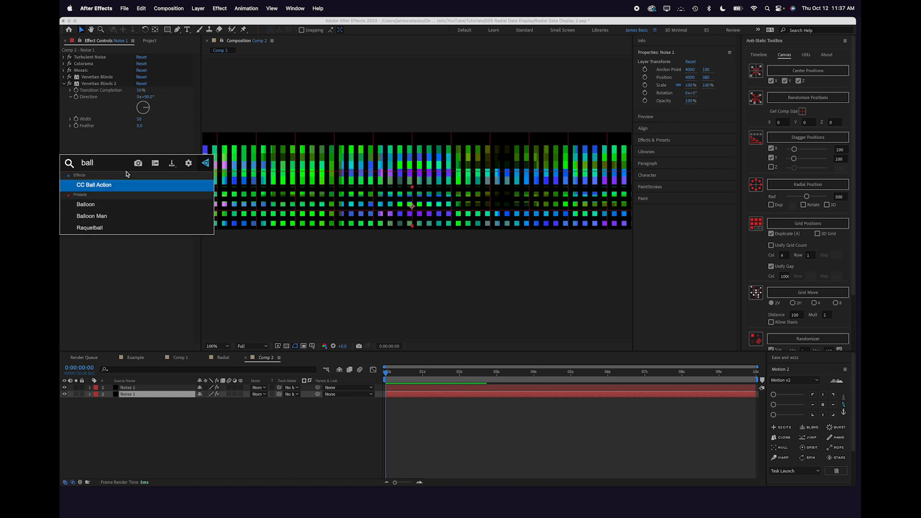
pyautogui.press('Return')
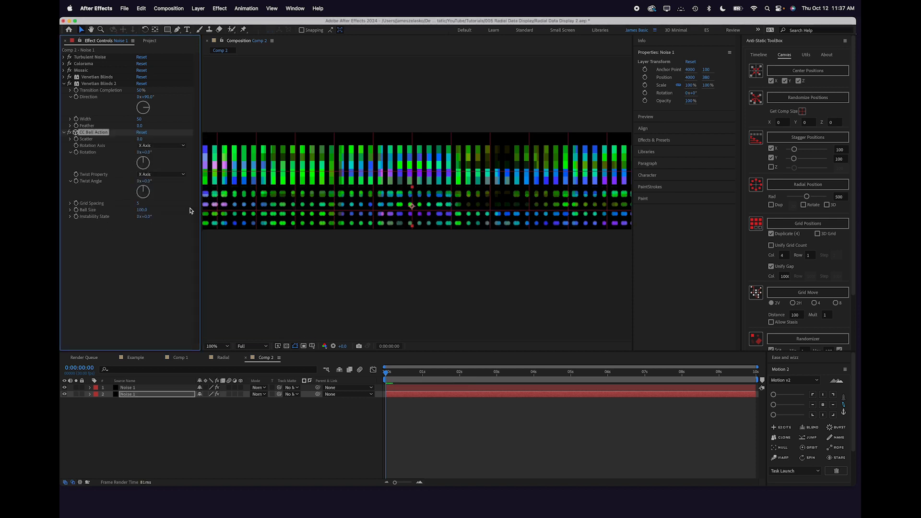
# Set CC Ball Action's grid spacing to 7 and ball size to 47, and scrub the animation to frame 8
pyautogui.click(139, 203)
pyautogui.write('7')
pyautogui.press('Return')
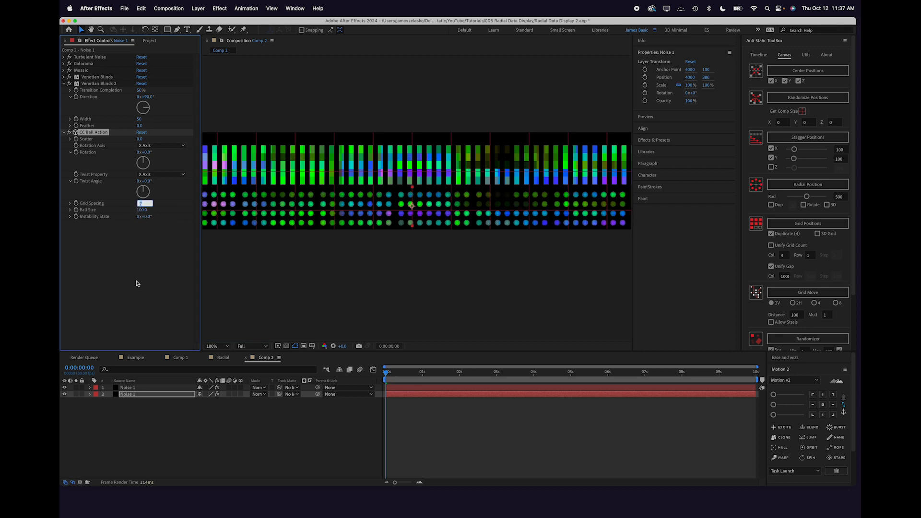
pyautogui.press('Tab')
pyautogui.write('70')
pyautogui.press('Return')
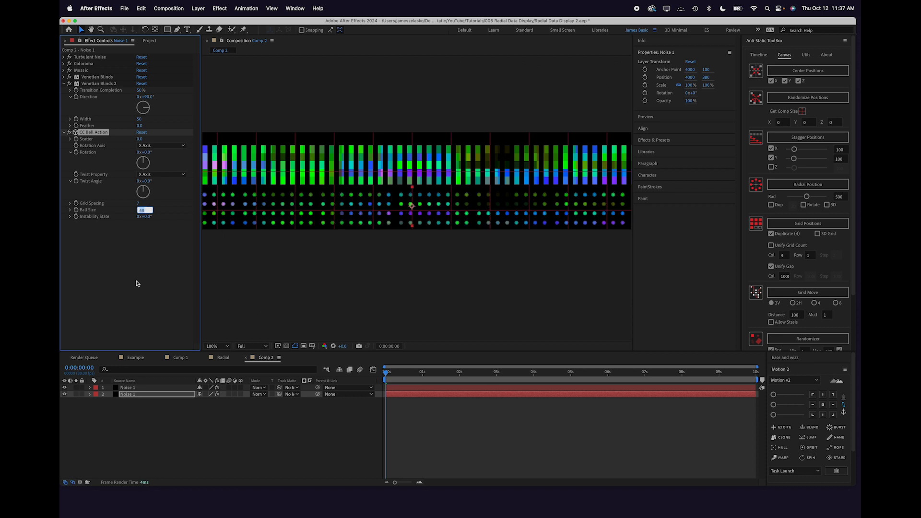
pyautogui.press('Return')
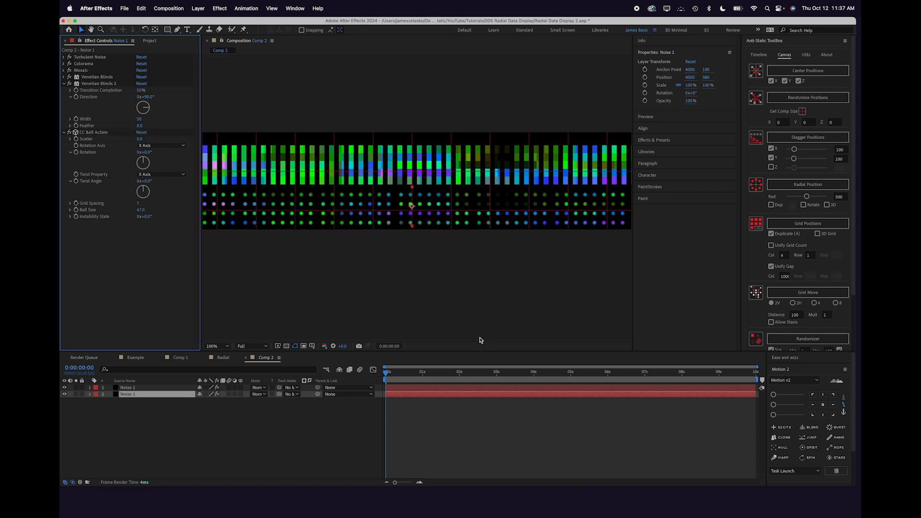
pyautogui.click(479, 340)
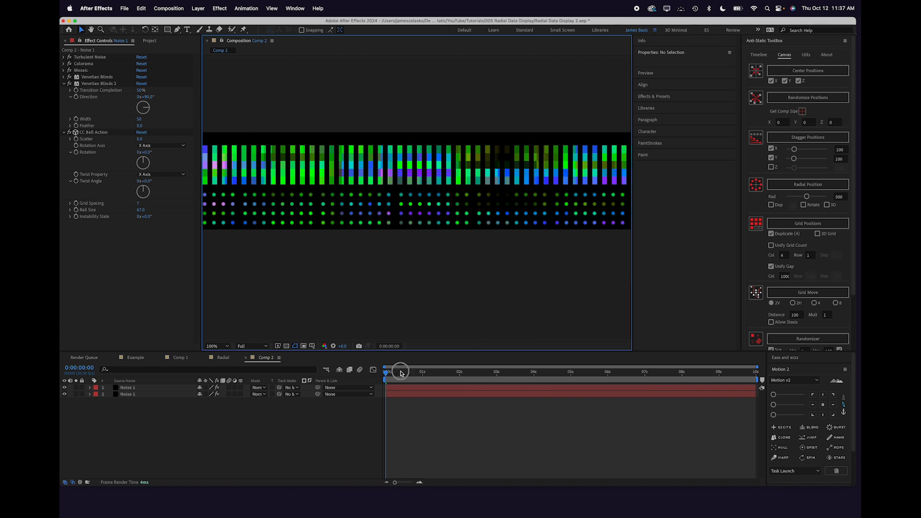
pyautogui.moveTo(402, 374)
pyautogui.mouseDown()
pyautogui.moveTo(491, 364)
pyautogui.moveTo(395, 365)
pyautogui.mouseUp()
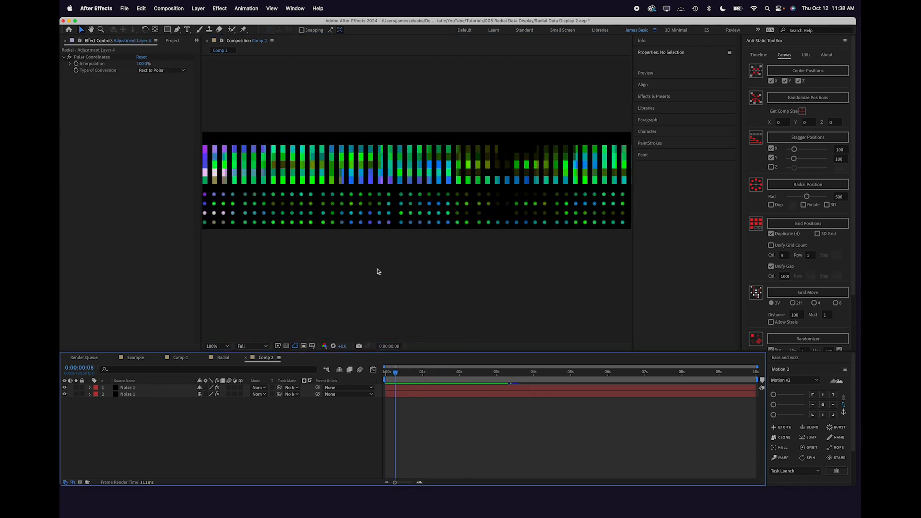
# Open the Radial composition and rename Comp 2 in the project as Ring 1
pyautogui.click(223, 357)
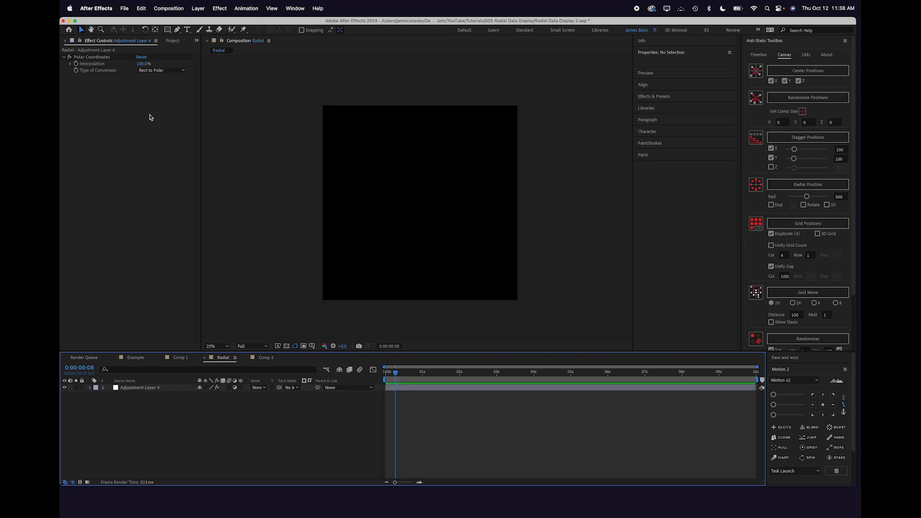
pyautogui.click(169, 42)
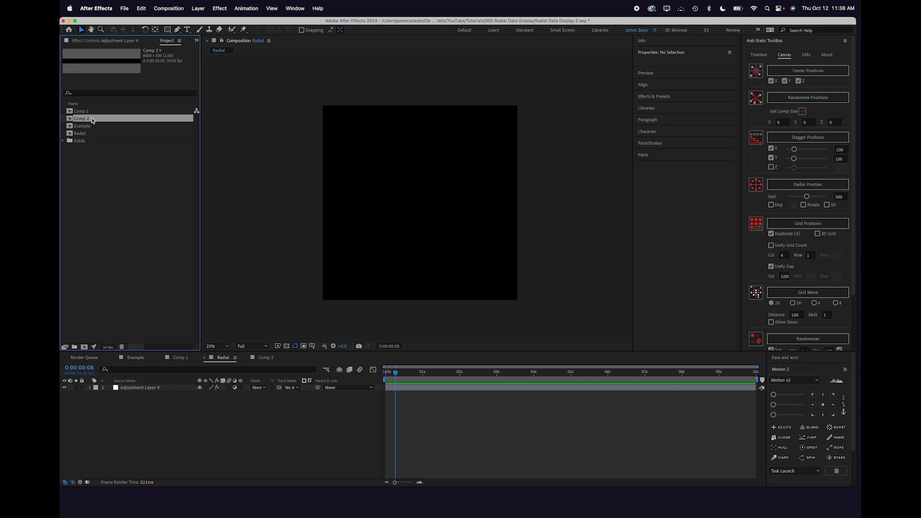
pyautogui.press('Return')
pyautogui.write('Rin')
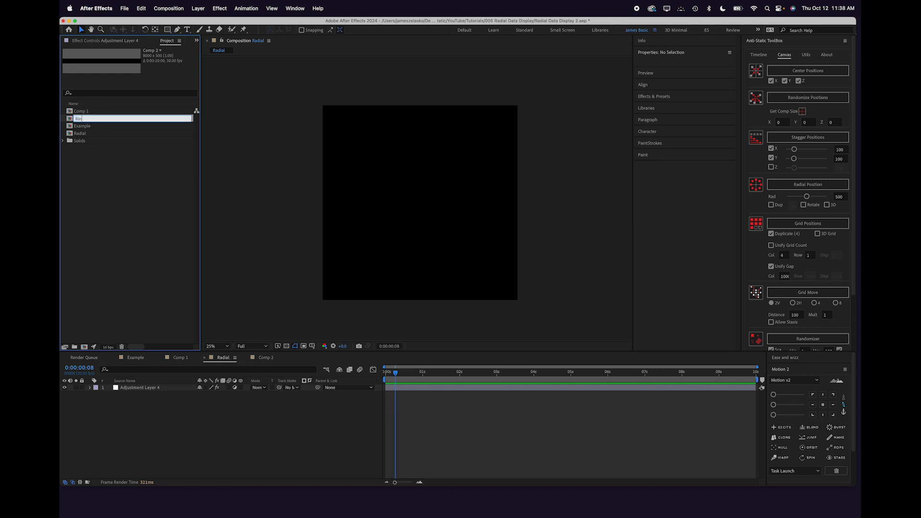
pyautogui.write('g 1')
pyautogui.press('Return')
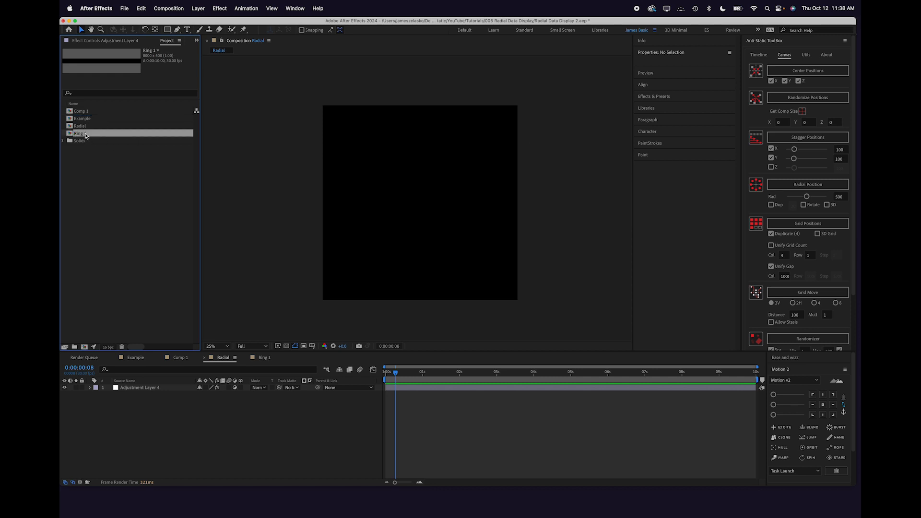
# Place Ring 1 beneath the adjustment layer in Radial and move it down to about Y 2952 to enlarge the ring
pyautogui.moveTo(86, 136); pyautogui.dragTo(134, 401)
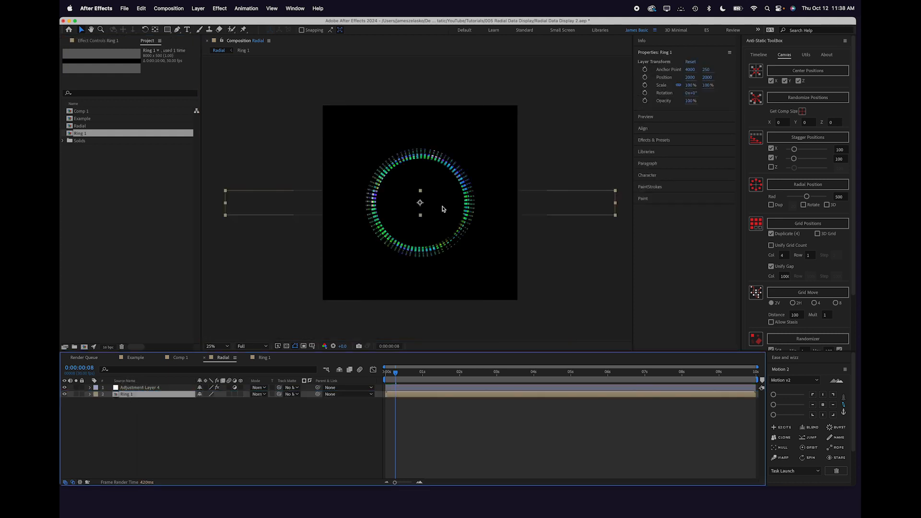
pyautogui.moveTo(442, 208); pyautogui.dragTo(424, 182)
pyautogui.press('.')
pyautogui.press('.')
pyautogui.moveTo(456, 243); pyautogui.dragTo(475, 136)
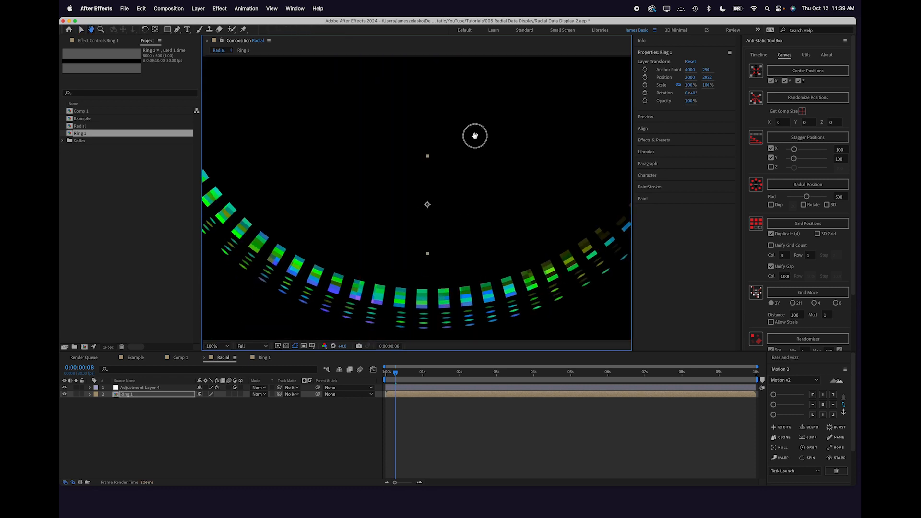
pyautogui.press(',')
pyautogui.click(401, 147)
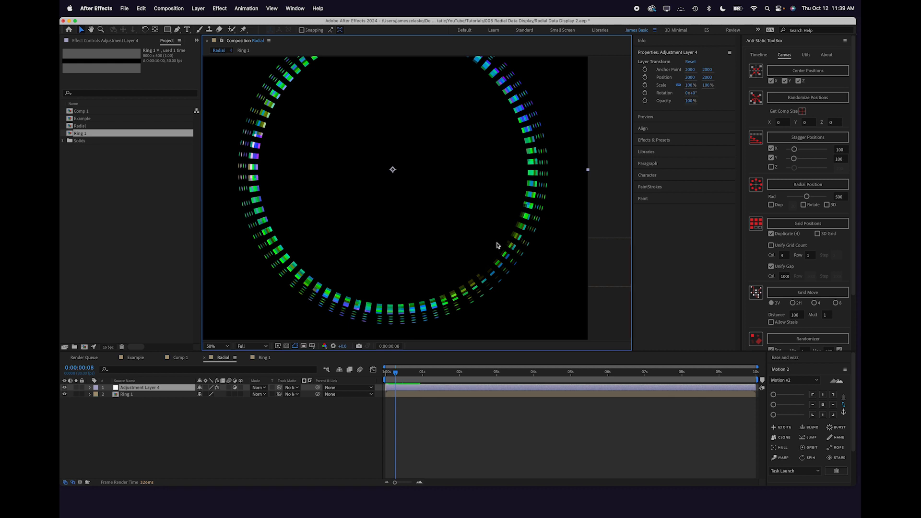
# Create a comp-sized black solid named Grid in the Ring 1 composition
pyautogui.click(264, 357)
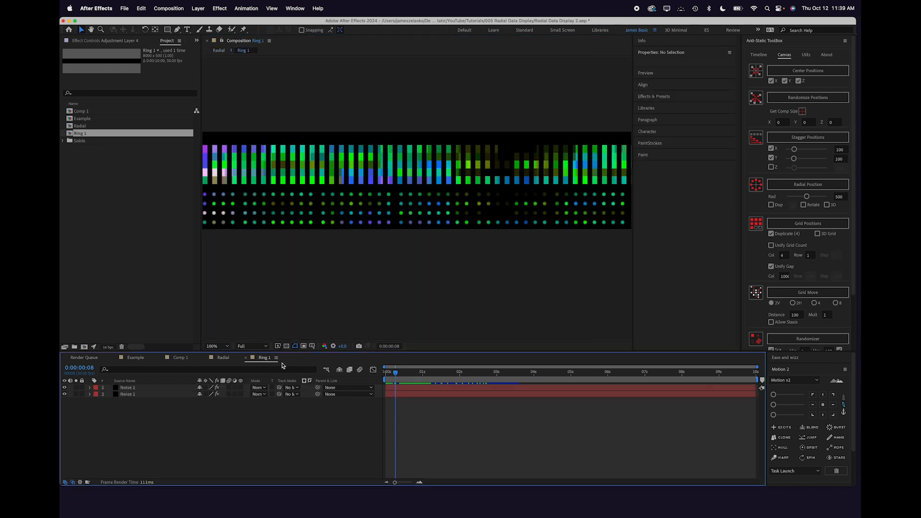
pyautogui.press('super+y')
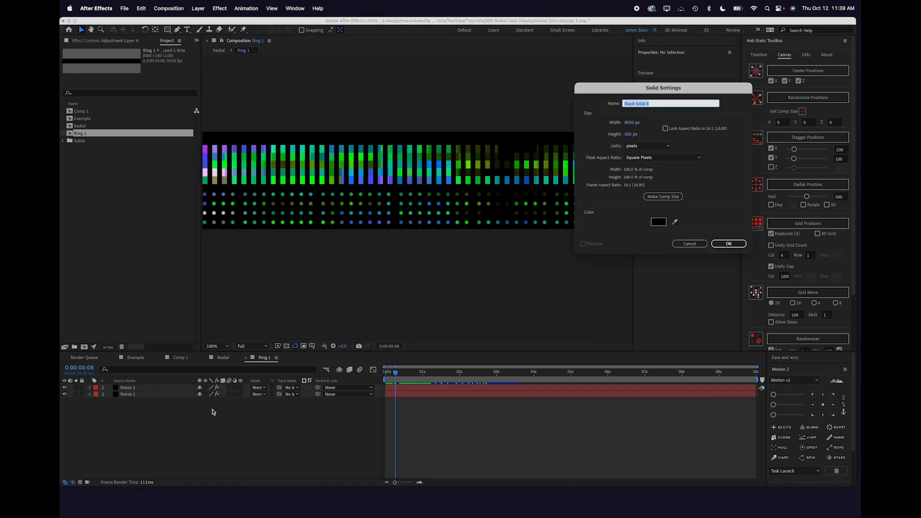
pyautogui.click(655, 196)
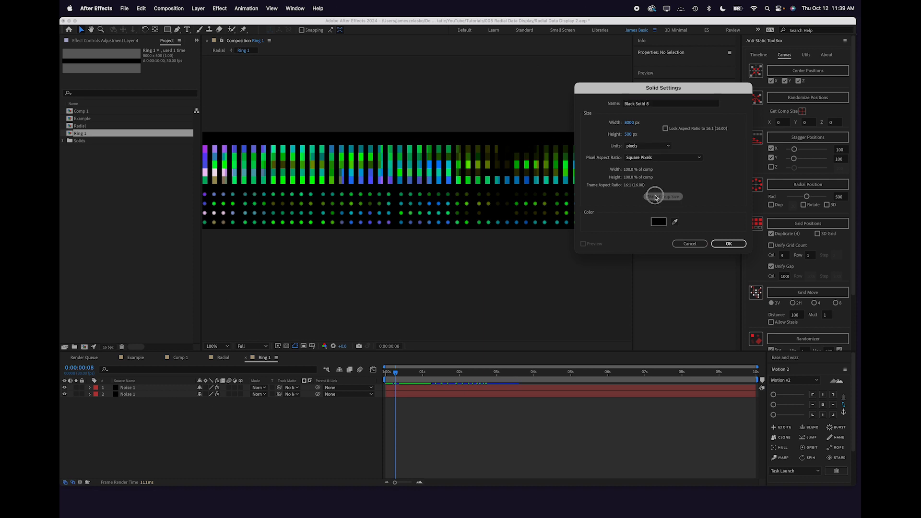
pyautogui.tripleClick(650, 103)
pyautogui.write('G')
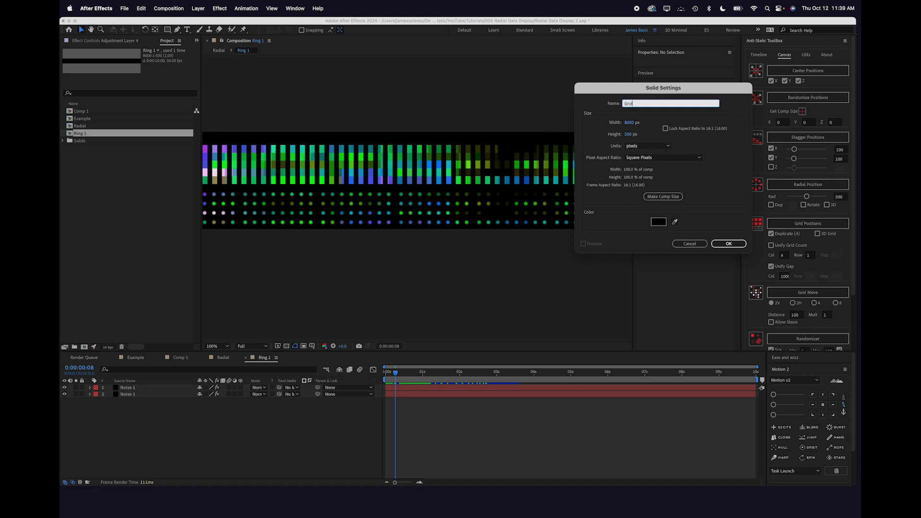
pyautogui.write('rid')
pyautogui.press('Return')
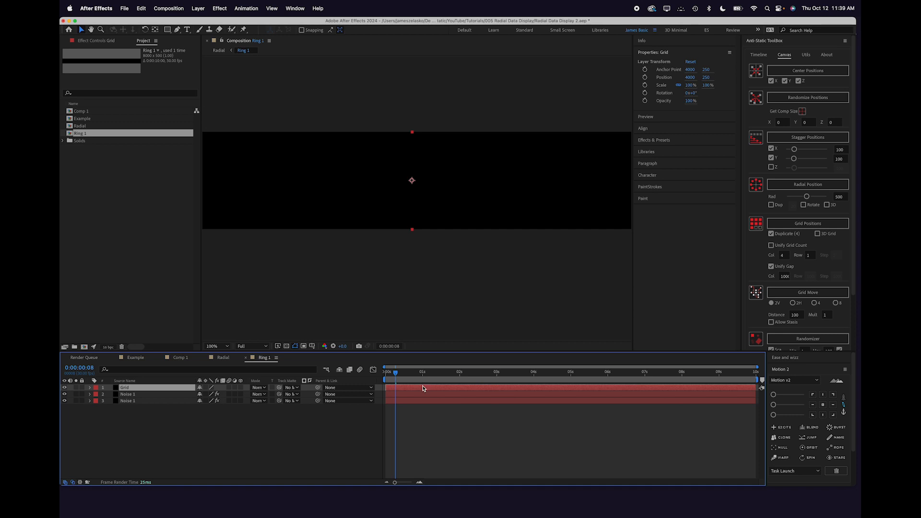
# Apply the Grid effect to the Grid solid and set its anchor to 0, 0
pyautogui.hotkey('ctrl', 'space')
pyautogui.write('grid')
pyautogui.press('Return')
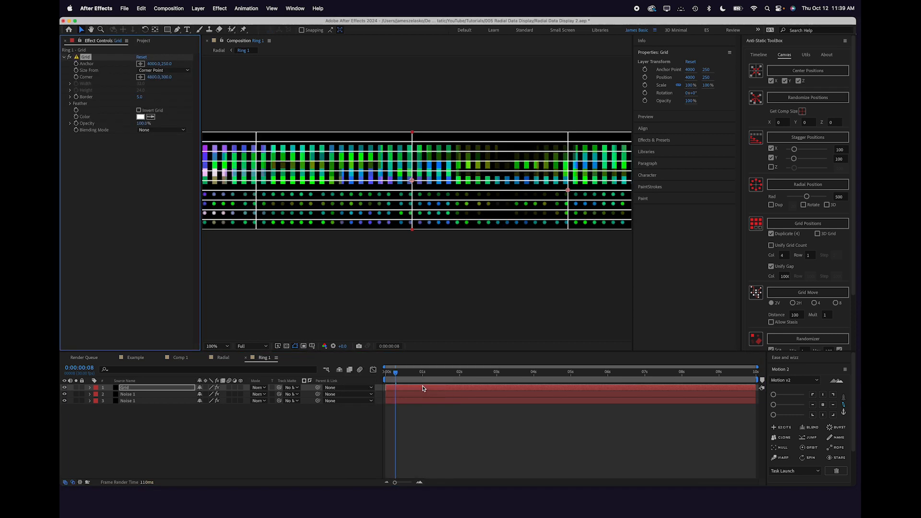
pyautogui.click(155, 64)
pyautogui.write('0')
pyautogui.press('Tab')
pyautogui.write('0')
pyautogui.press('Return')
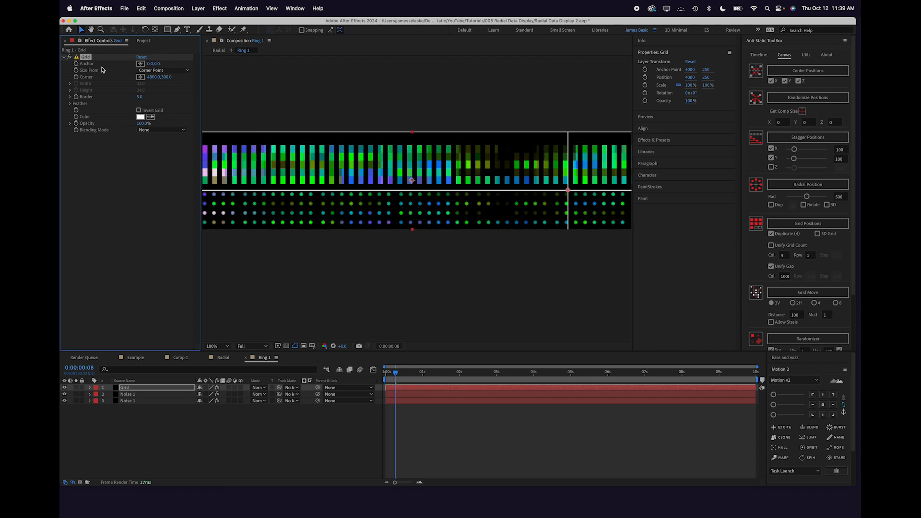
# Size the grid from Width & Height Sliders, with a width of 200 and a height of 500
pyautogui.click(174, 70)
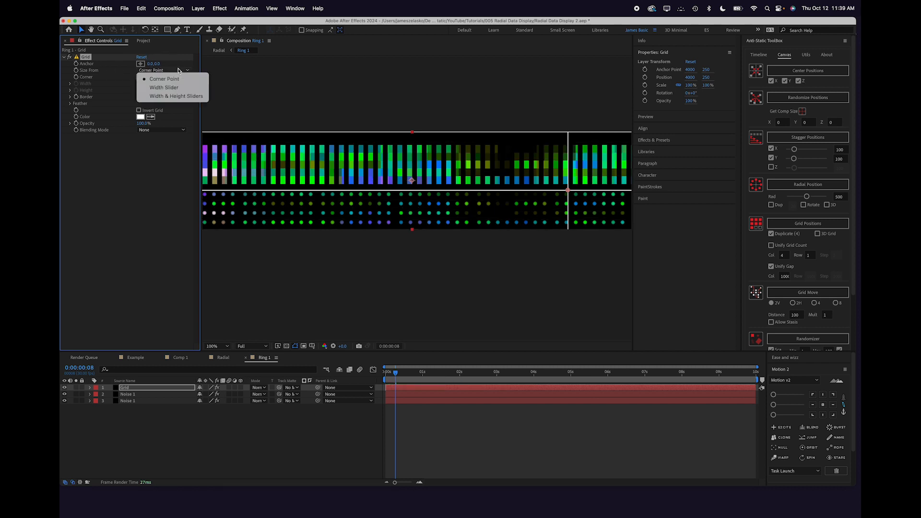
pyautogui.click(173, 96)
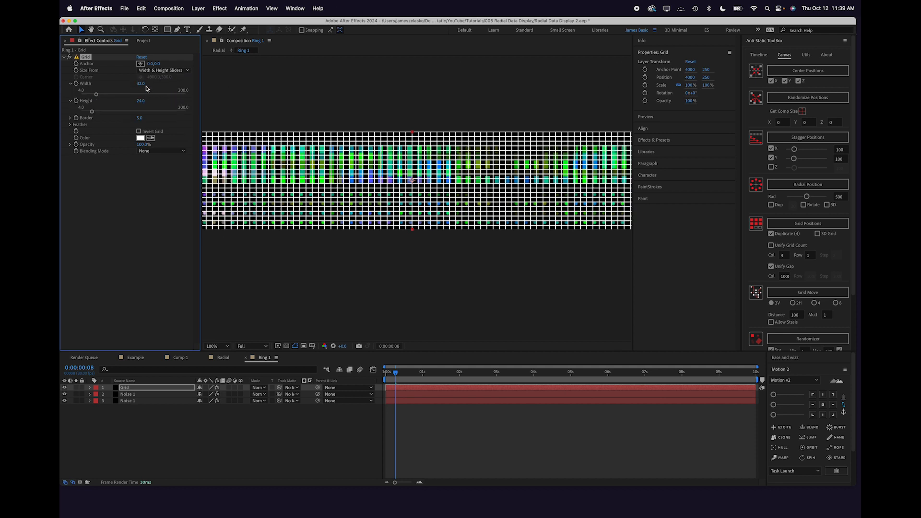
pyautogui.click(142, 85)
pyautogui.write('200')
pyautogui.press('Tab')
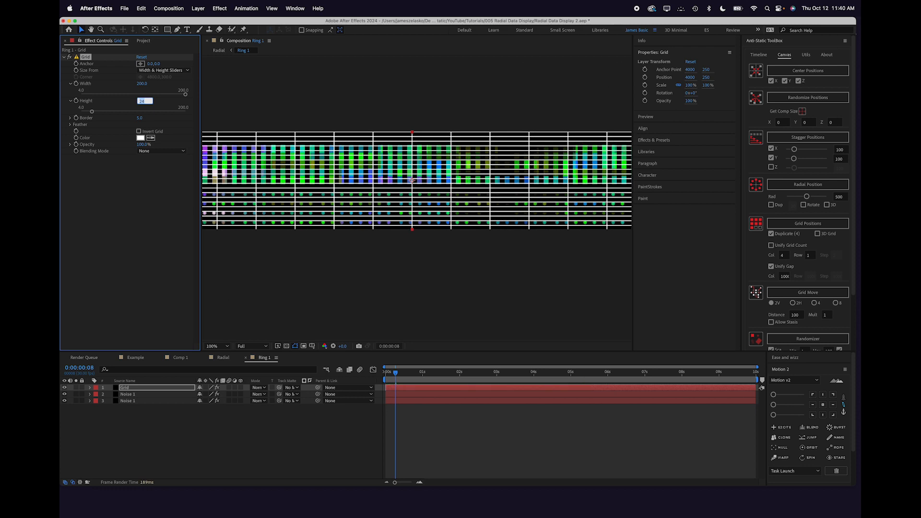
pyautogui.press('Return')
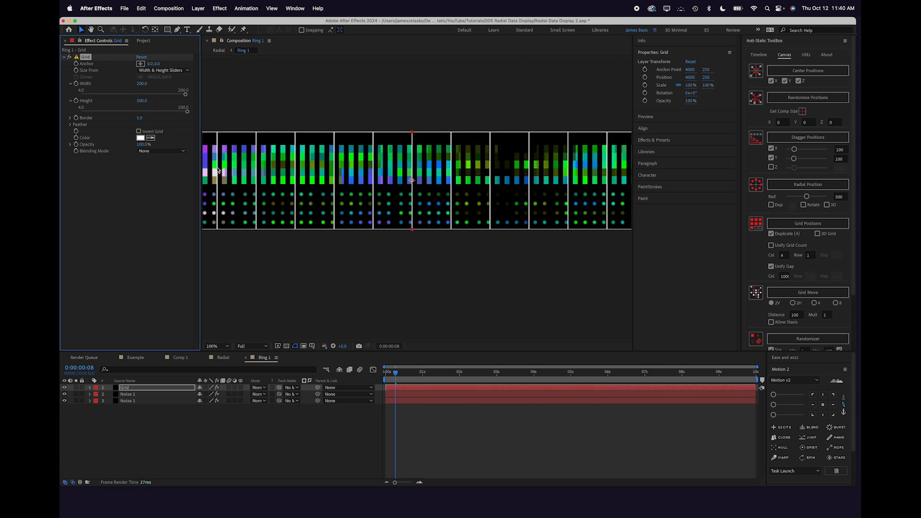
# Set the grid's border to 100 and its color to black (000000)
pyautogui.click(139, 117)
pyautogui.press('Return')
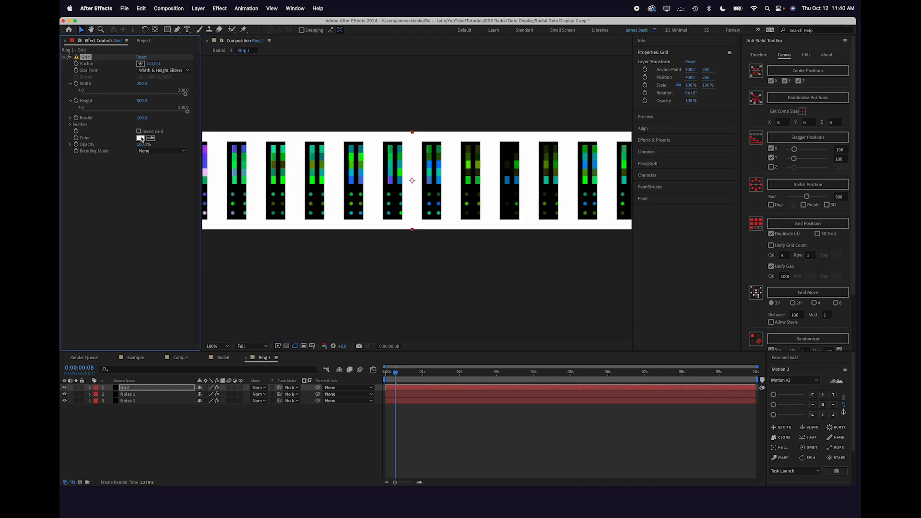
pyautogui.click(141, 138)
pyautogui.moveTo(401, 376); pyautogui.dragTo(376, 418)
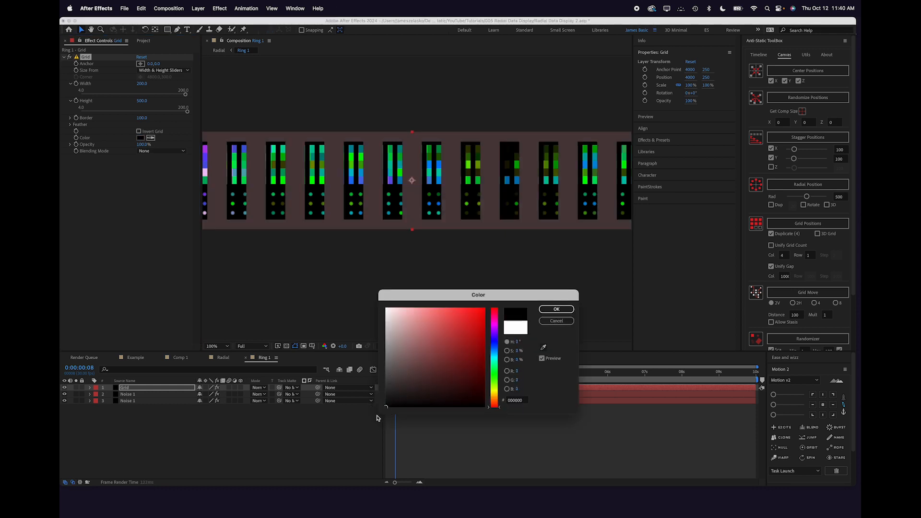
pyautogui.click(556, 309)
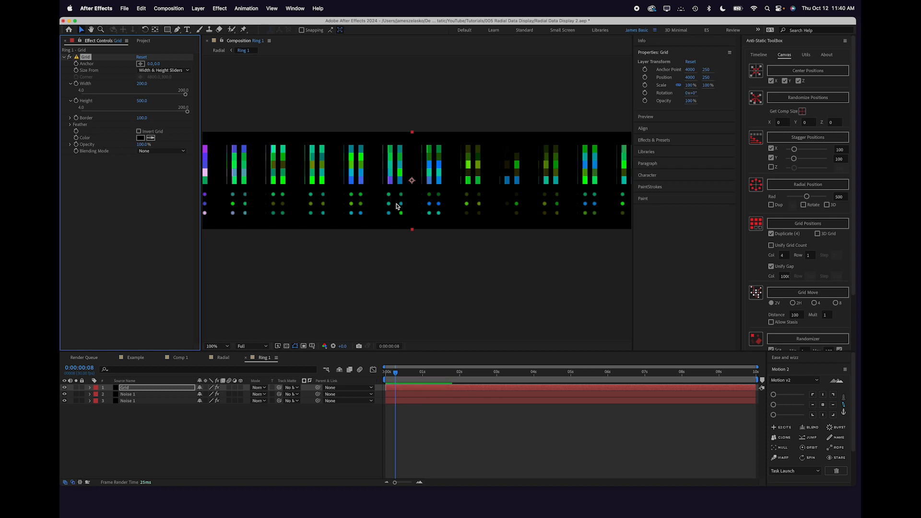
# Nudge both Noise 1 layers one pixel left to X 3999 to hide the slivers beside the grid gaps
pyautogui.click(137, 395)
pyautogui.keyDown('shift'); pyautogui.click(138, 401); pyautogui.keyUp('shift')
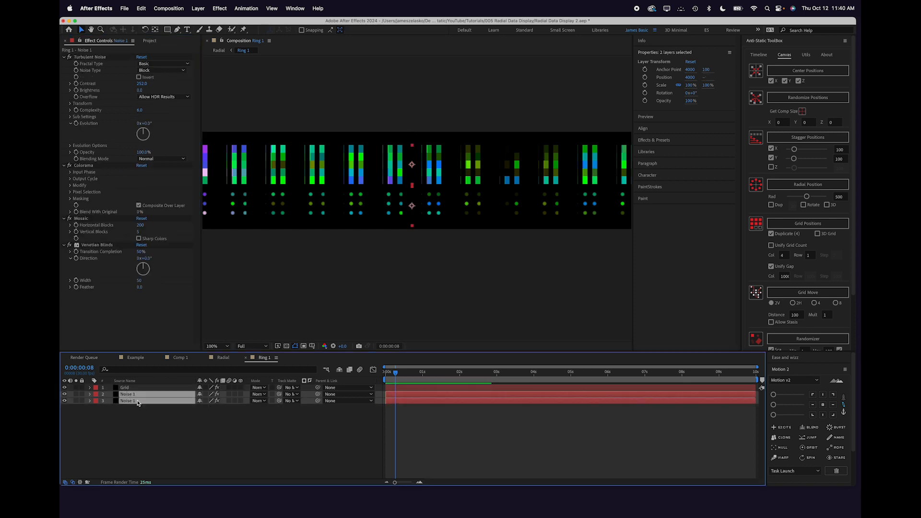
pyautogui.press('.')
pyautogui.press('Left')
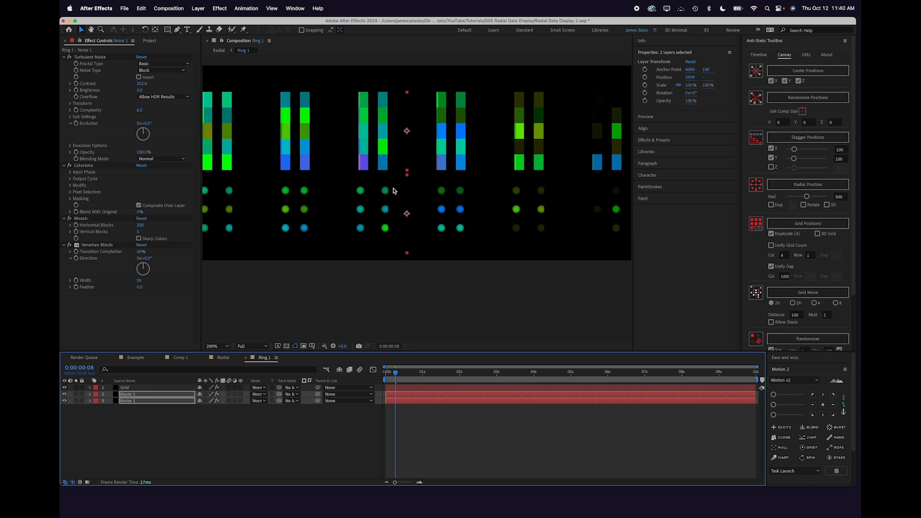
pyautogui.press(',')
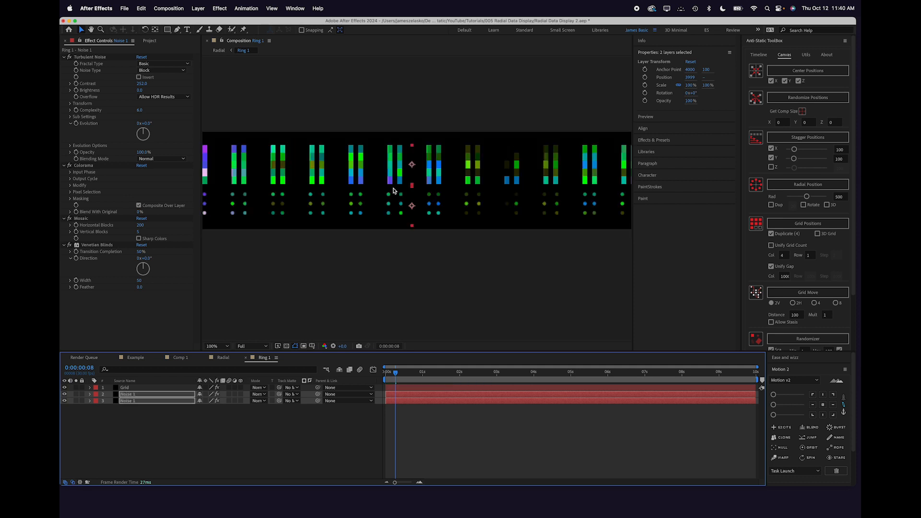
pyautogui.click(281, 414)
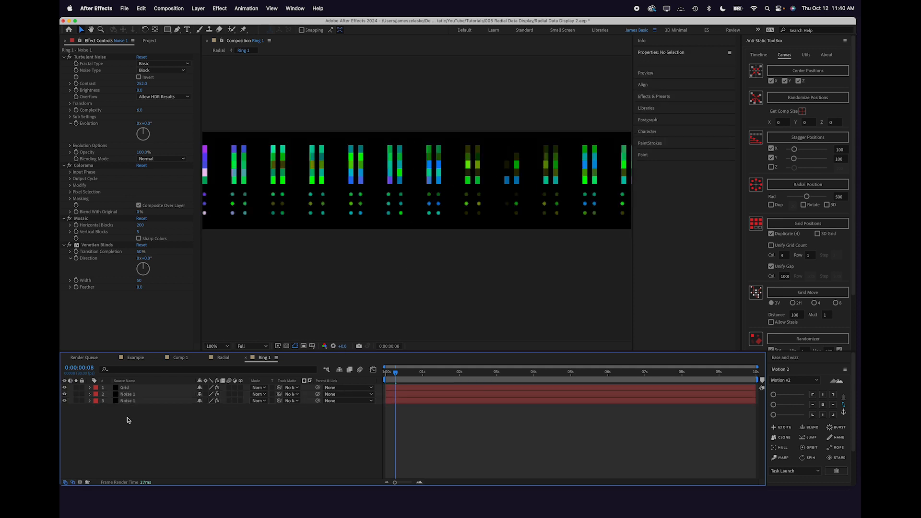
# Duplicate the Grid layer and set the grid color of the copy to white (FFFFFF)
pyautogui.click(133, 388)
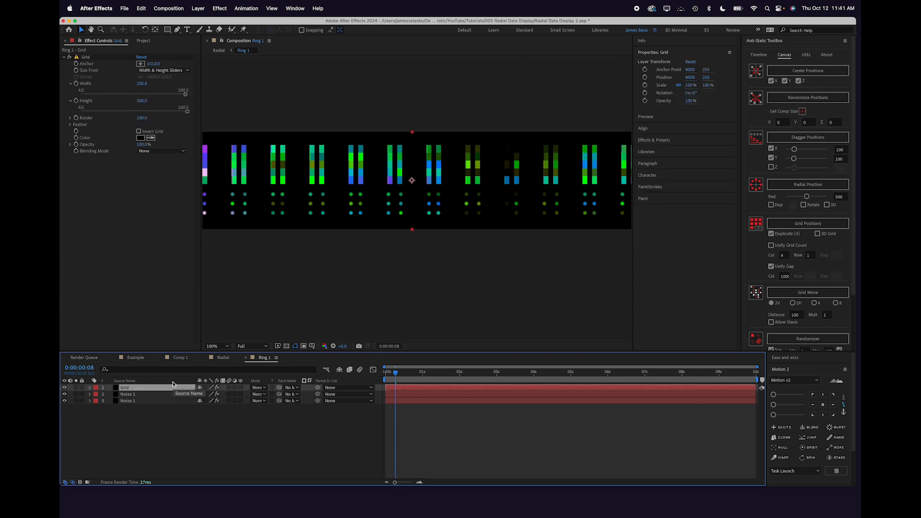
pyautogui.press('super+d')
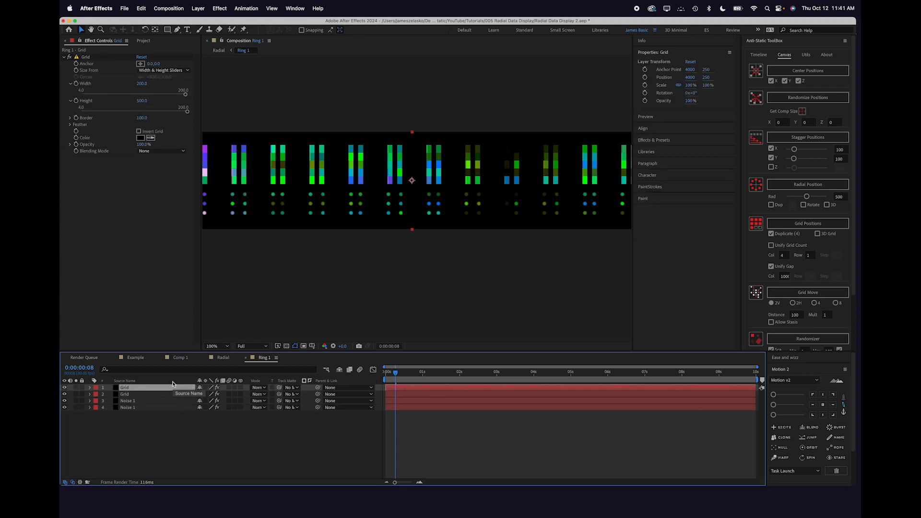
pyautogui.click(140, 139)
pyautogui.moveTo(415, 316); pyautogui.dragTo(383, 303)
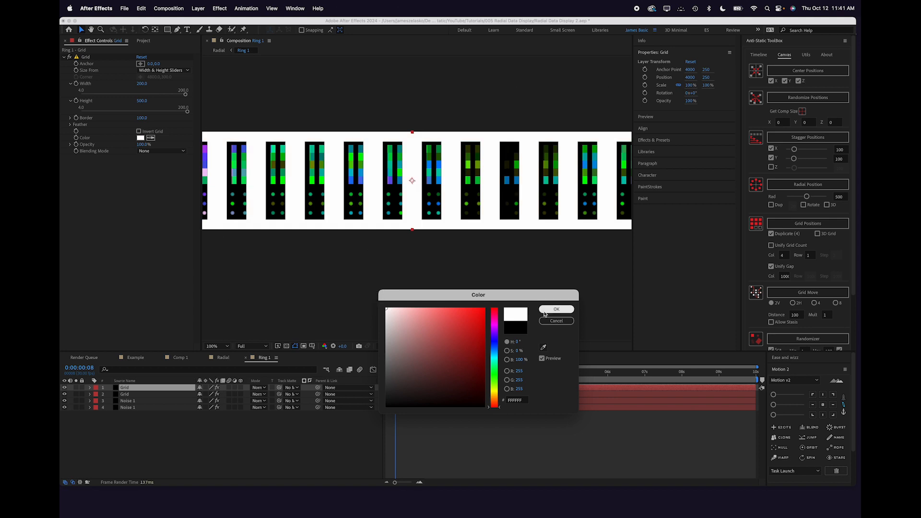
pyautogui.click(549, 308)
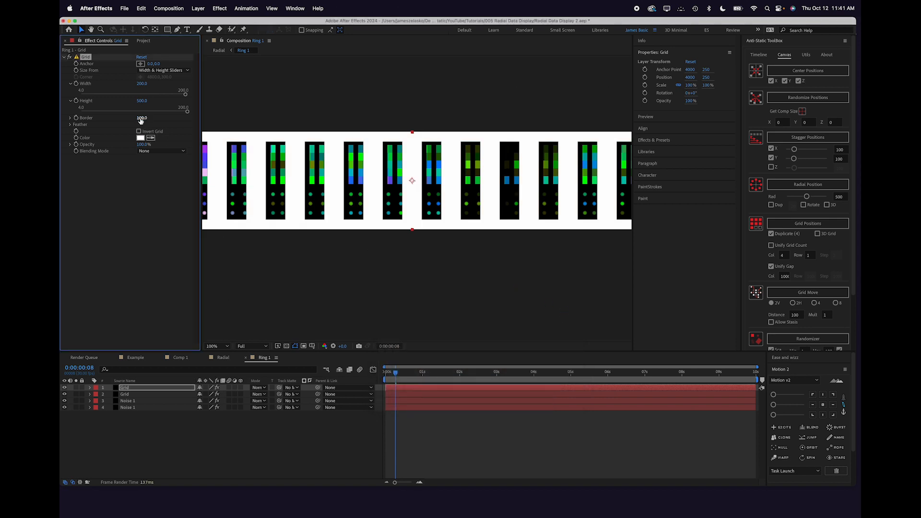
# Set the white grid's border to 4 and check the thin dividing lines along the whole strip
pyautogui.click(142, 117)
pyautogui.write('4')
pyautogui.press('Return')
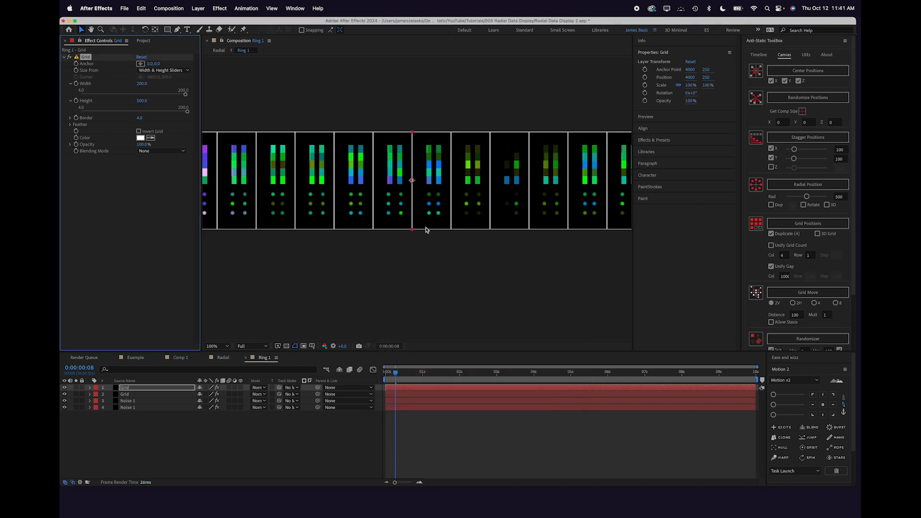
pyautogui.click(403, 307)
pyautogui.moveTo(399, 289); pyautogui.dragTo(456, 304)
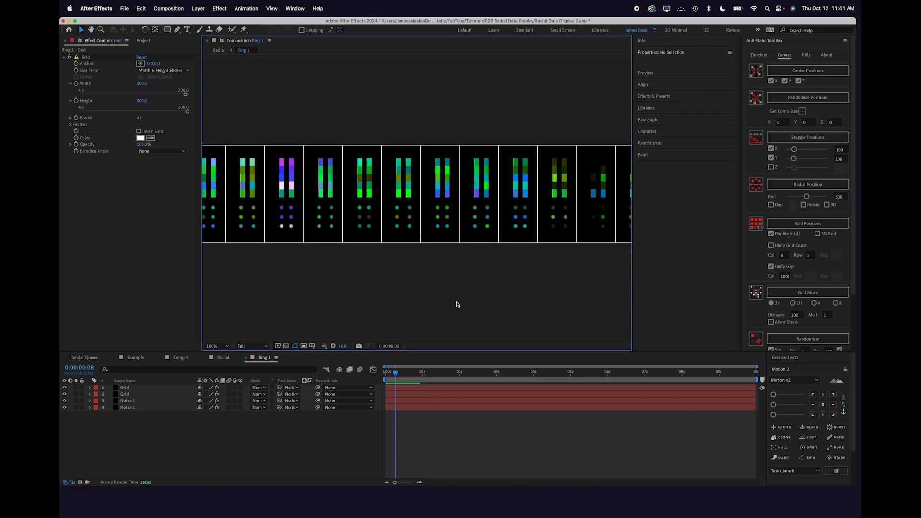
pyautogui.scroll(-5, 456, 305)
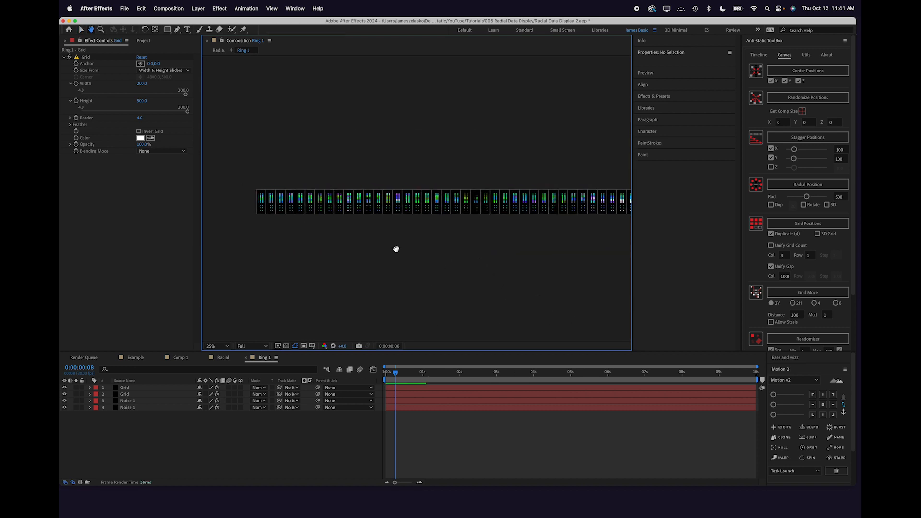
pyautogui.moveTo(567, 210); pyautogui.dragTo(546, 217)
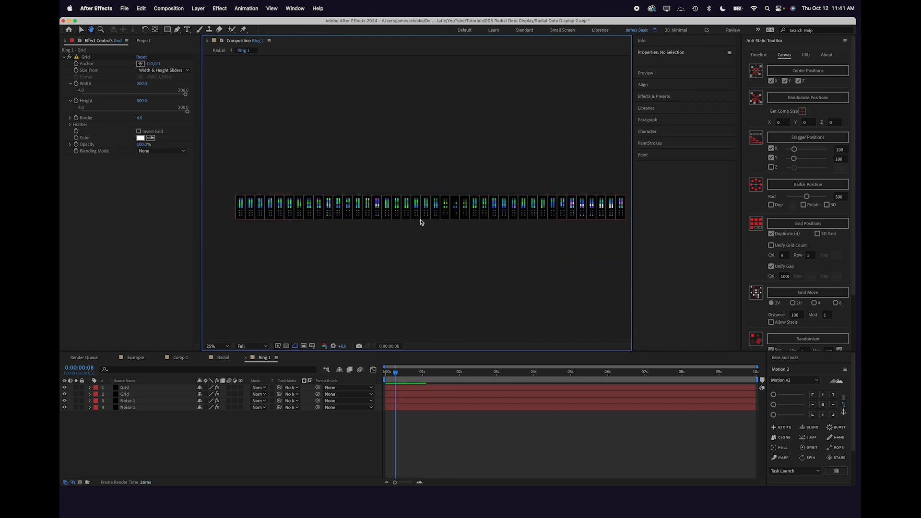
pyautogui.press('.')
pyautogui.press('.')
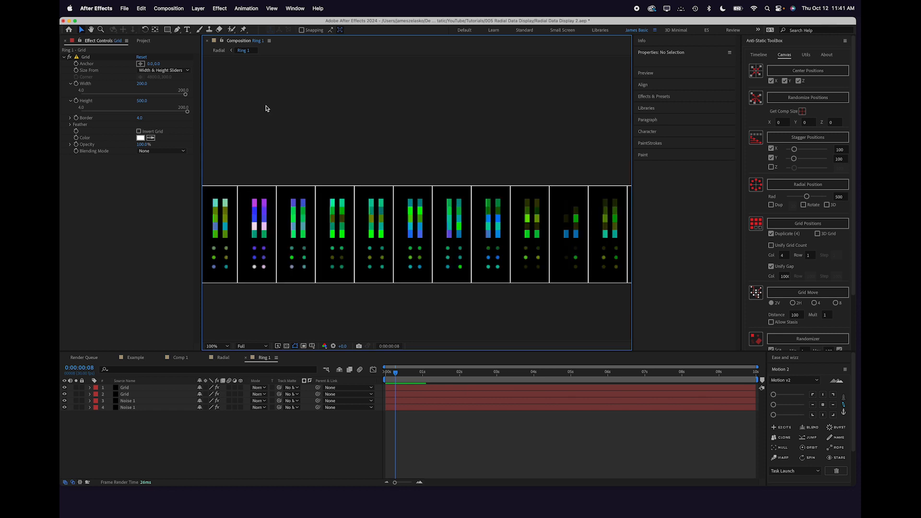
# Create a new composition named Title Block with a width of 500 px and a height of 200 px
pyautogui.click(168, 8)
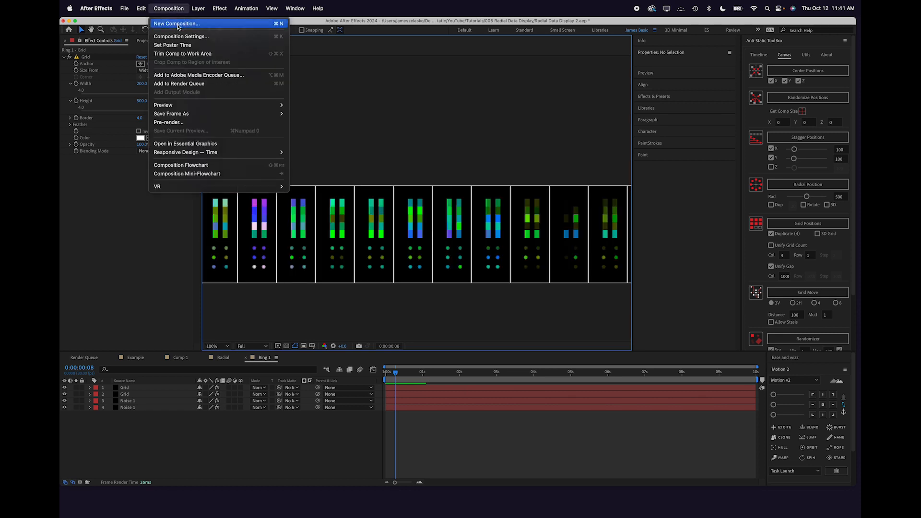
pyautogui.click(177, 24)
pyautogui.write('T')
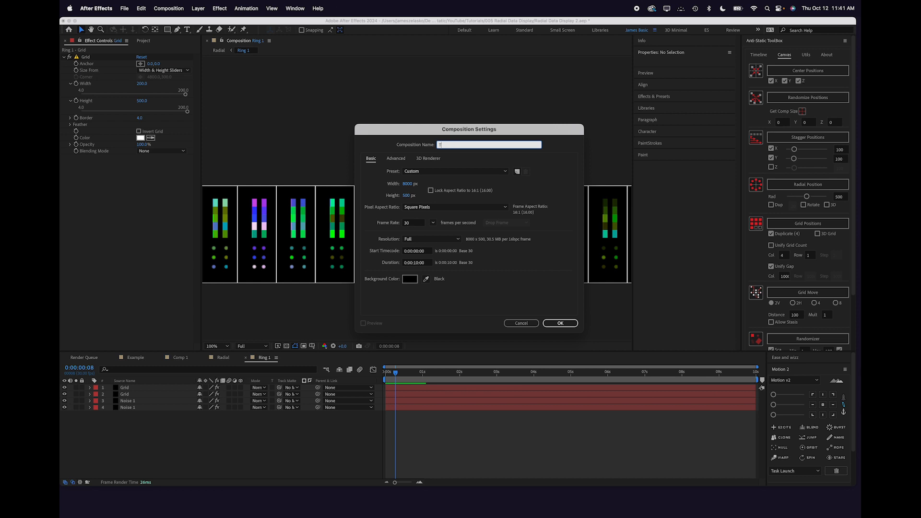
pyautogui.write('itle Block')
pyautogui.click(407, 185)
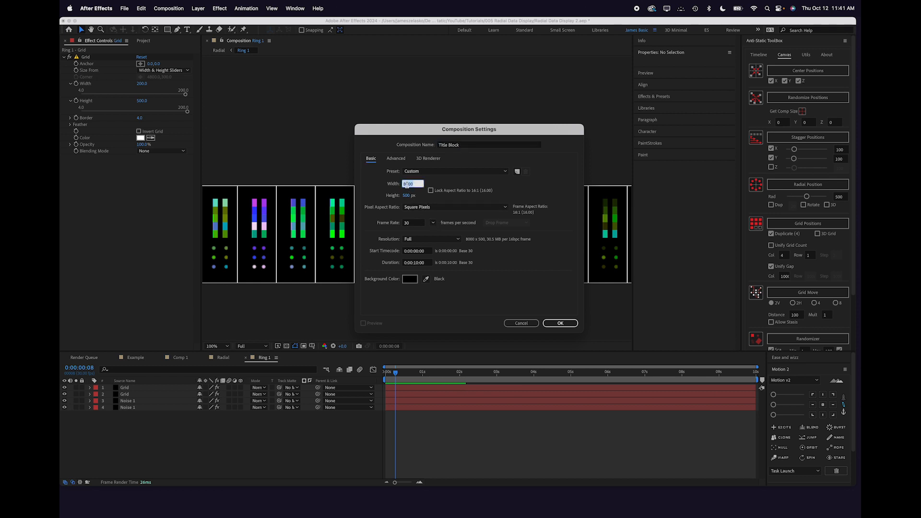
pyautogui.write('500')
pyautogui.press('Tab')
pyautogui.write('200')
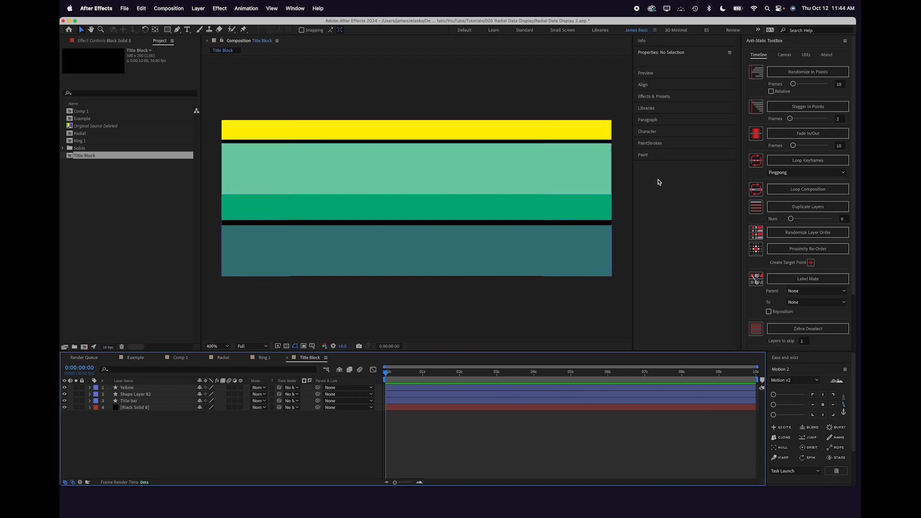
# Generate a Text Greebler layer reading FIELD followed by a random uppercase letter, two numbers, a lowercase letter and a number
pyautogui.click(806, 55)
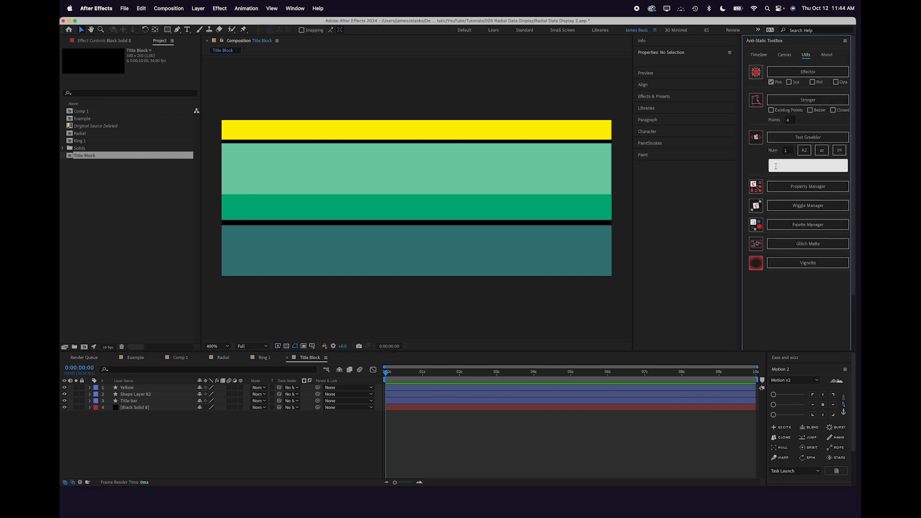
pyautogui.click(779, 166)
pyautogui.click(804, 151)
pyautogui.click(839, 150)
pyautogui.click(839, 151)
pyautogui.click(822, 150)
pyautogui.click(839, 151)
pyautogui.click(812, 139)
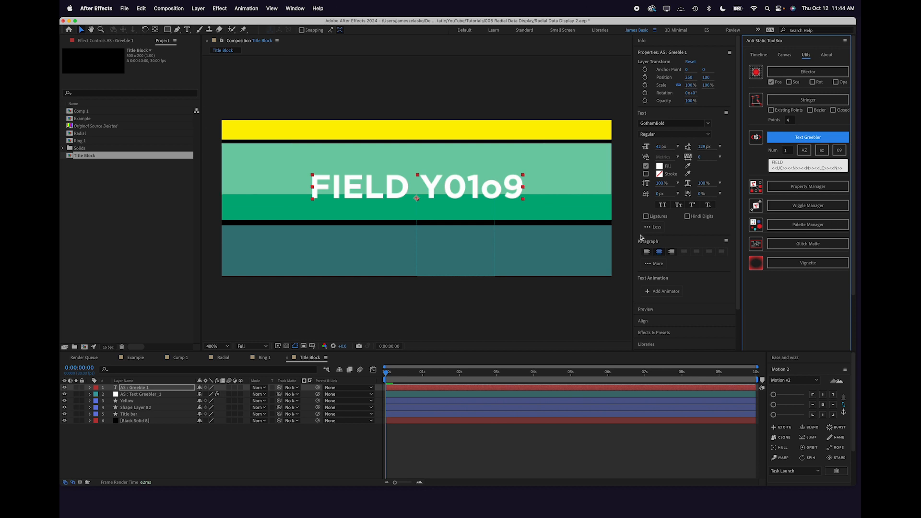
# Left-align the FIELD text and move it to the start of the light green band, at about 12.5, 81.5
pyautogui.click(646, 252)
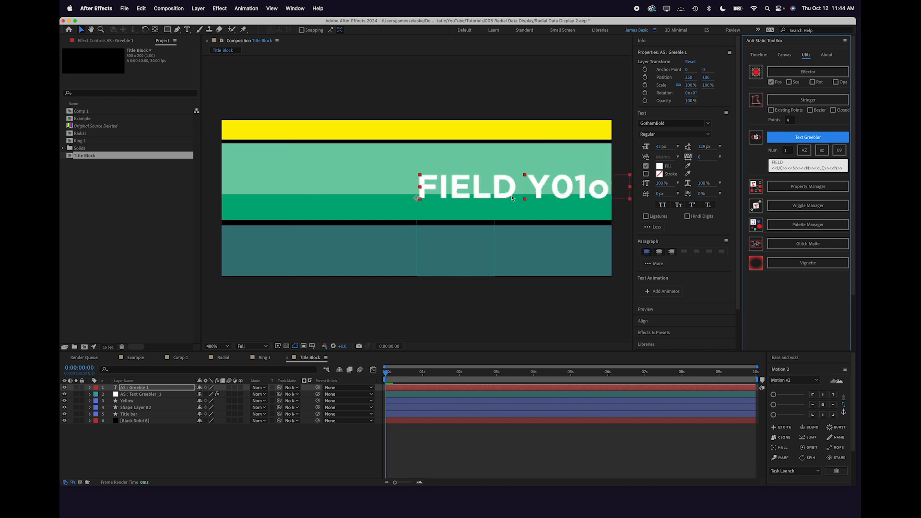
pyautogui.moveTo(501, 194); pyautogui.dragTo(321, 181)
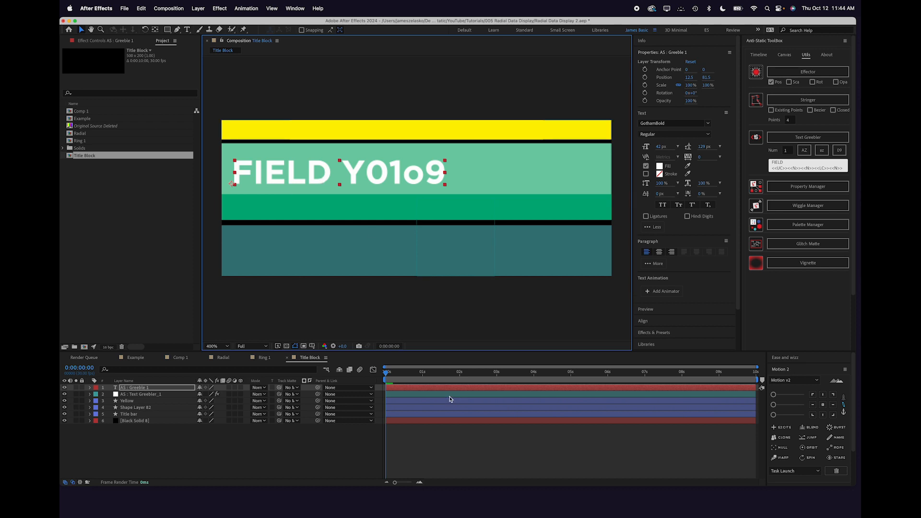
pyautogui.moveTo(386, 374)
pyautogui.mouseDown()
pyautogui.moveTo(444, 374)
pyautogui.moveTo(385, 374)
pyautogui.mouseUp()
pyautogui.click(341, 442)
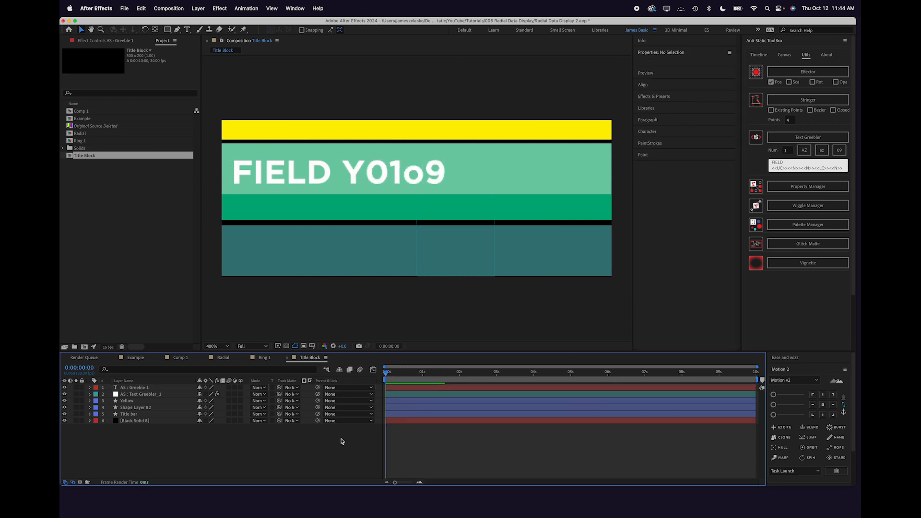
# Add a rectangle shape layer to Title Block and set the rectangle's size to 200 by 20
pyautogui.doubleClick(167, 30)
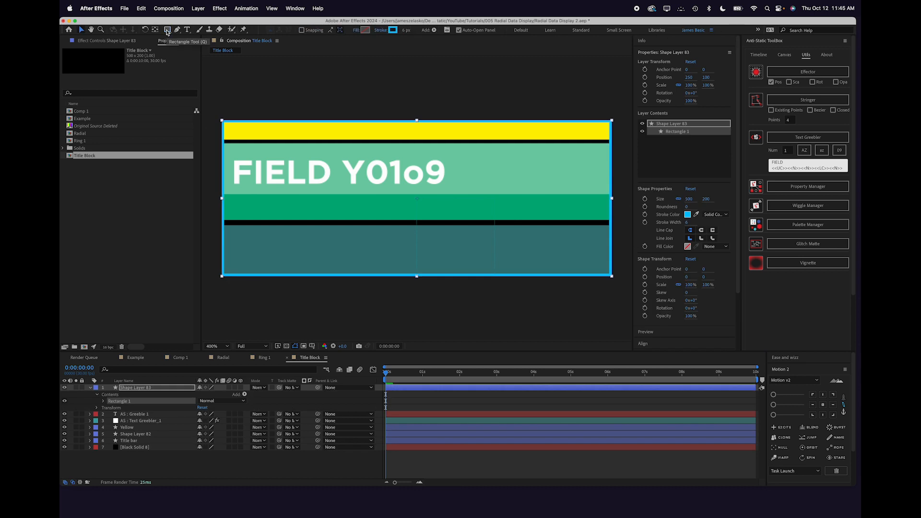
pyautogui.click(697, 206)
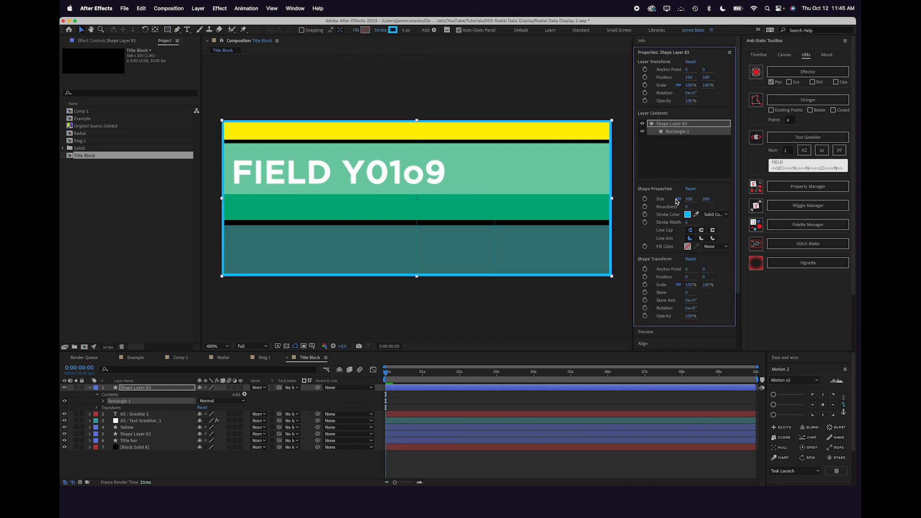
pyautogui.click(686, 199)
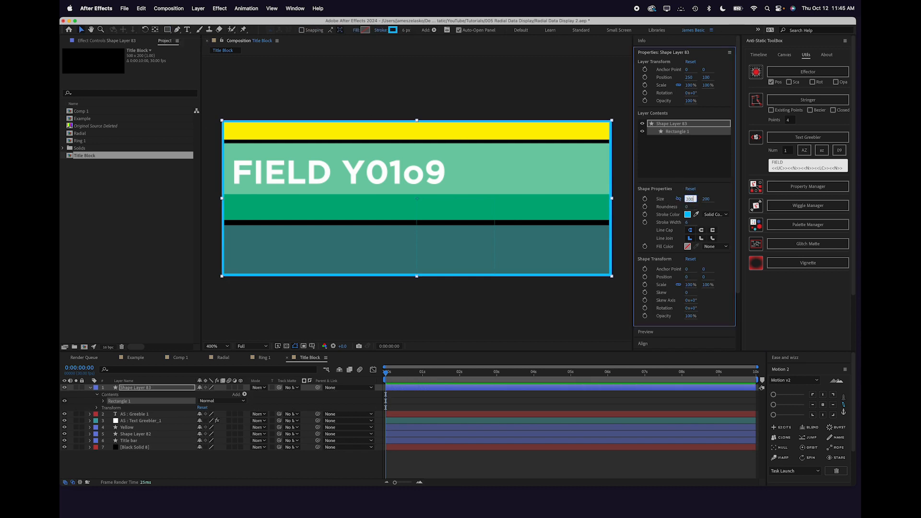
pyautogui.press('Tab')
pyautogui.write('20')
pyautogui.press('Return')
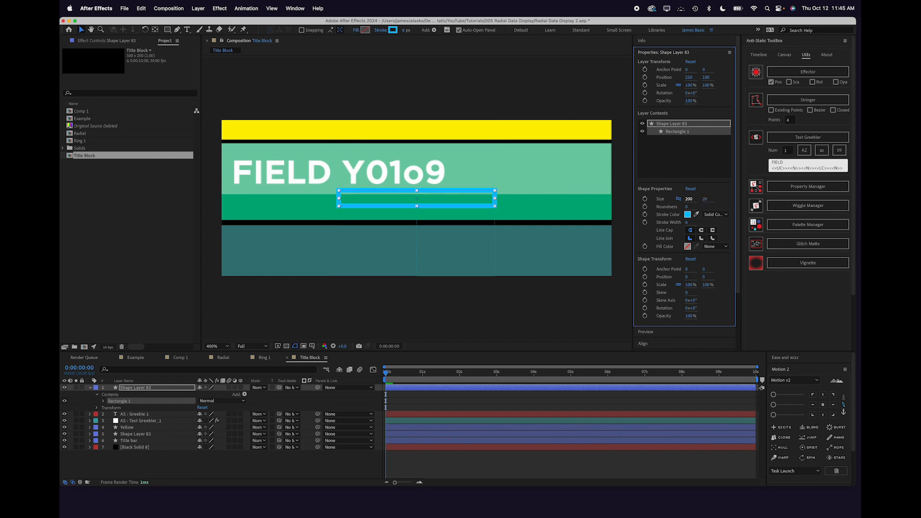
# Give the small rectangle a solid black fill and set its stroke to None
pyautogui.click(715, 246)
pyautogui.click(706, 255)
pyautogui.click(688, 246)
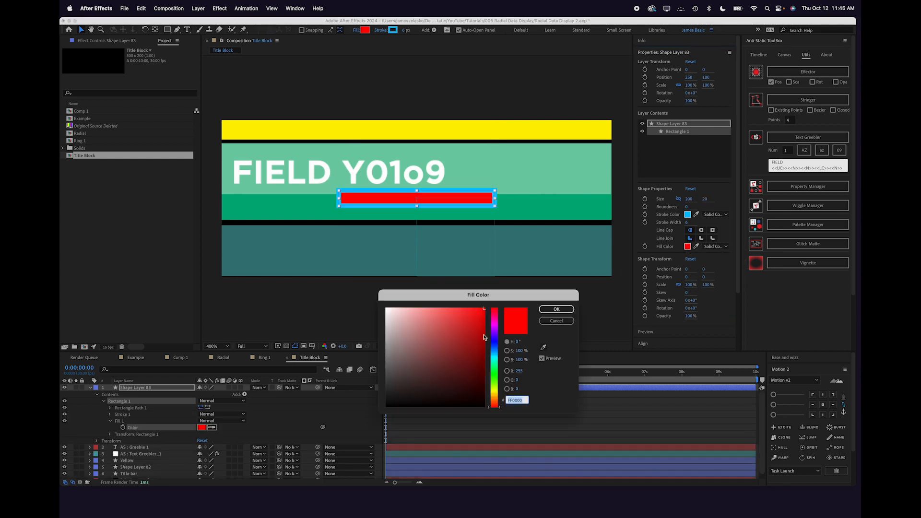
pyautogui.moveTo(485, 338); pyautogui.dragTo(376, 407)
pyautogui.click(555, 308)
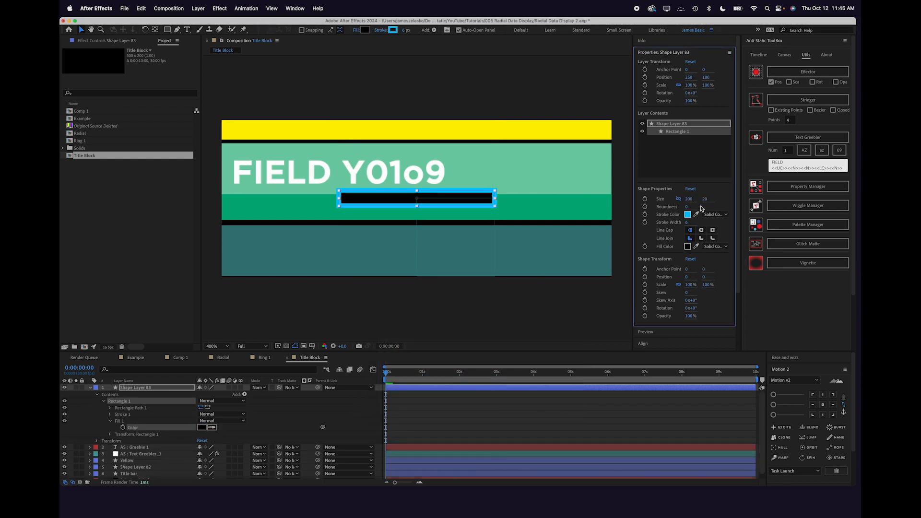
pyautogui.click(715, 214)
pyautogui.click(713, 223)
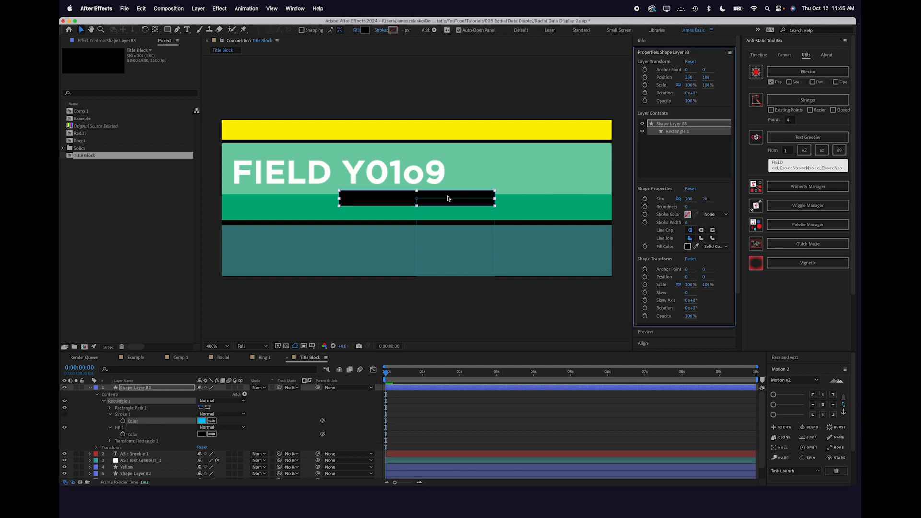
# Move the black rectangle onto the teal band, at about -104, 52.6, and rename its layer Bar 1
pyautogui.moveTo(369, 201); pyautogui.dragTo(288, 241)
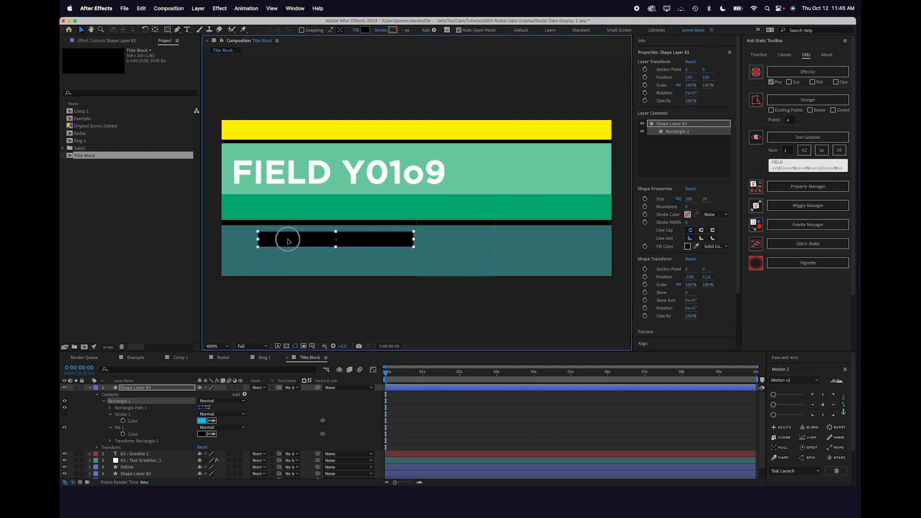
pyautogui.click(156, 388)
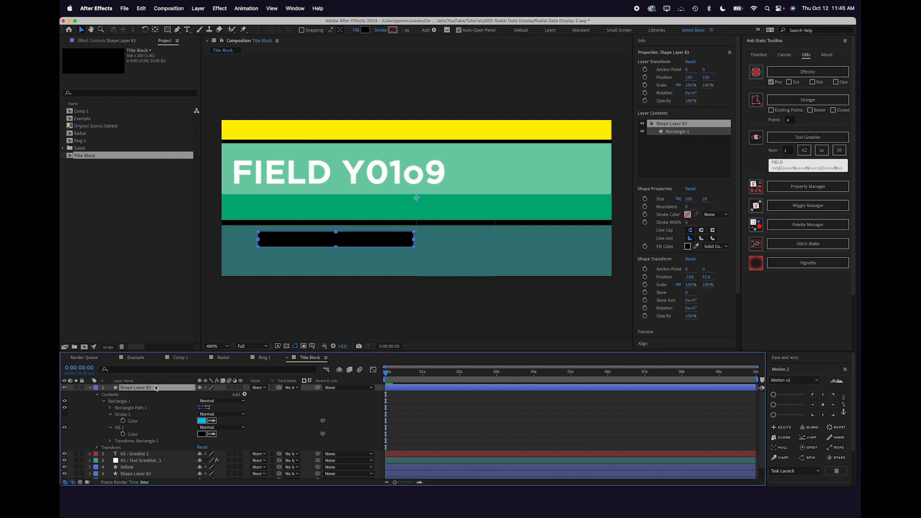
pyautogui.write('Bar 1')
pyautogui.press('Return')
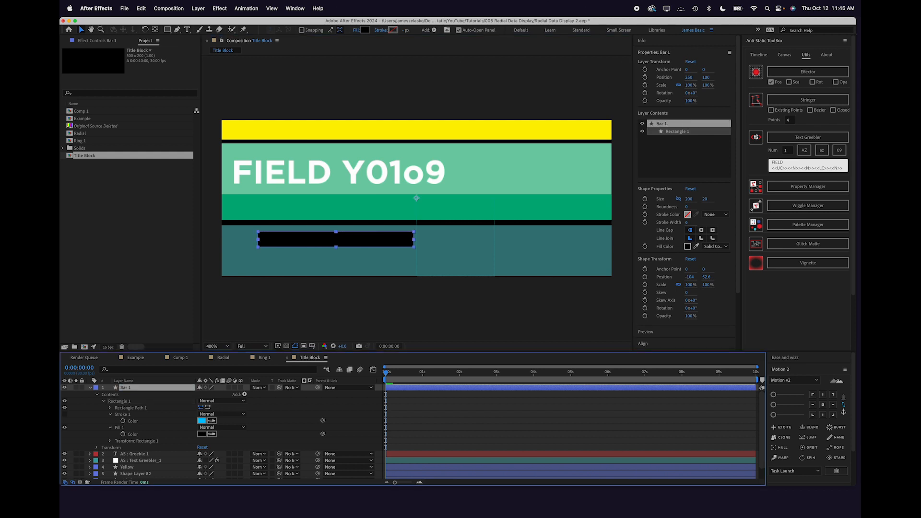
# Add an expression to Rectangle 1's transform anchor point in Bar 1 that links it to the rectangle path's size divided by -2
pyautogui.click(104, 401)
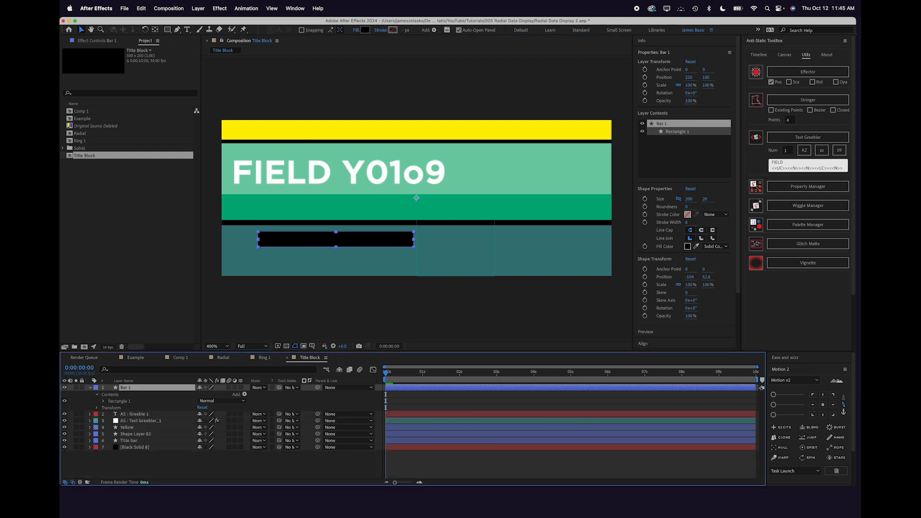
pyautogui.click(104, 402)
pyautogui.scroll(1, 105, 390)
pyautogui.scroll(1, 109, 406)
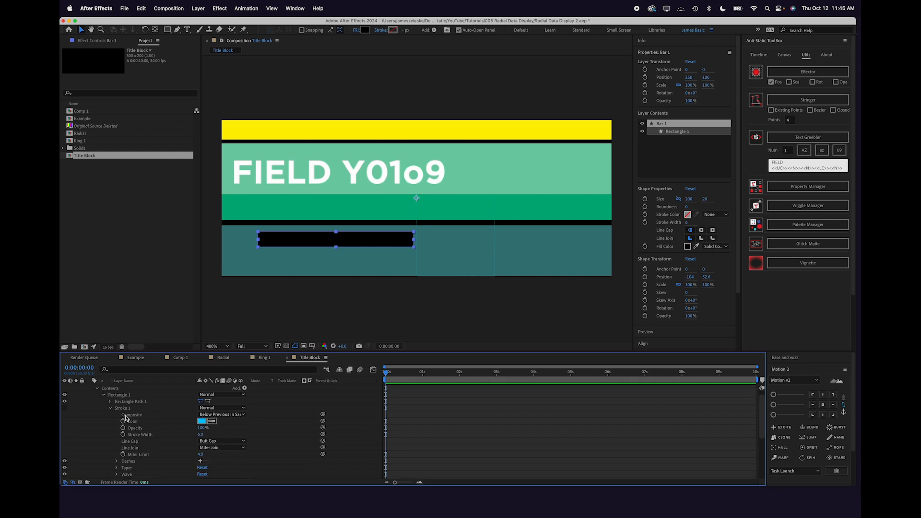
pyautogui.click(110, 409)
pyautogui.click(110, 401)
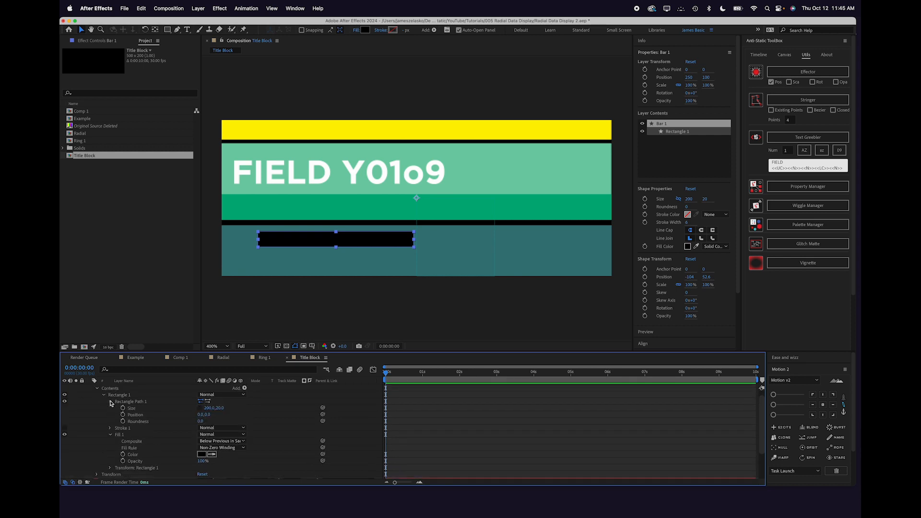
pyautogui.click(110, 435)
pyautogui.click(110, 443)
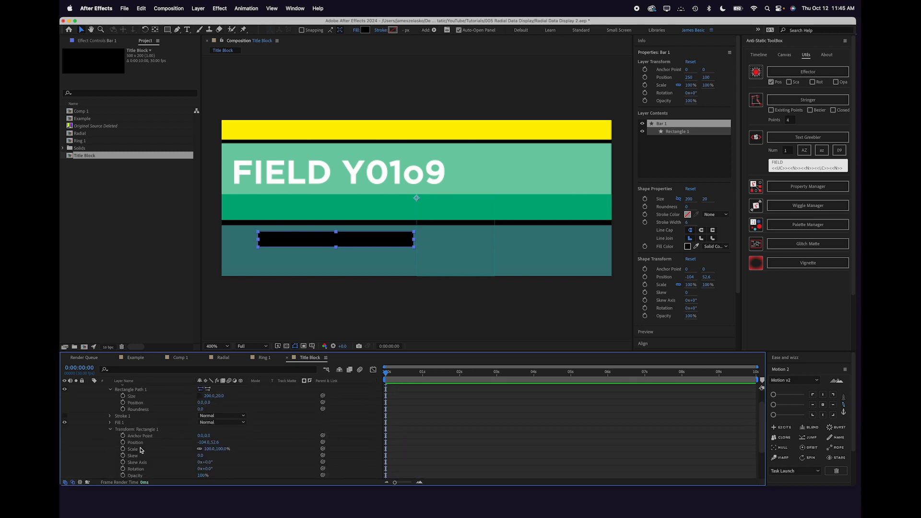
pyautogui.scroll(4, 211, 439)
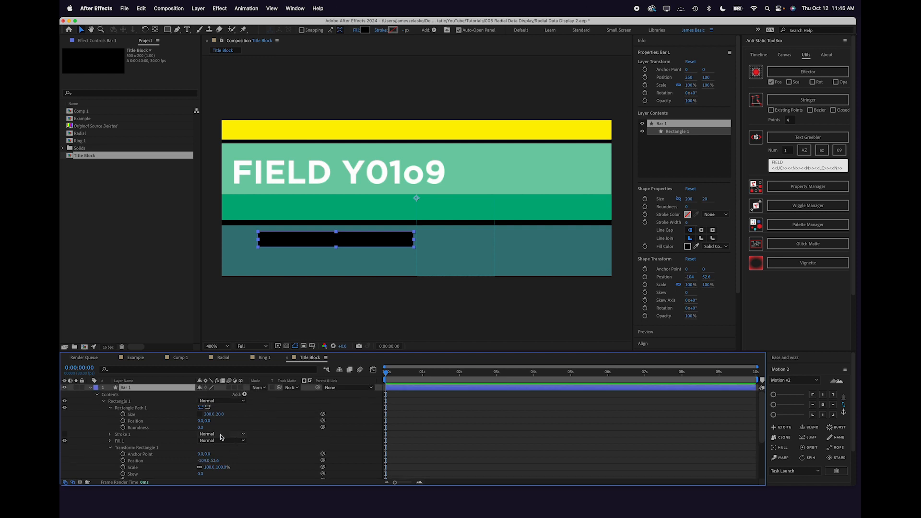
pyautogui.keyDown('alt'); pyautogui.click(123, 454); pyautogui.keyUp('alt')
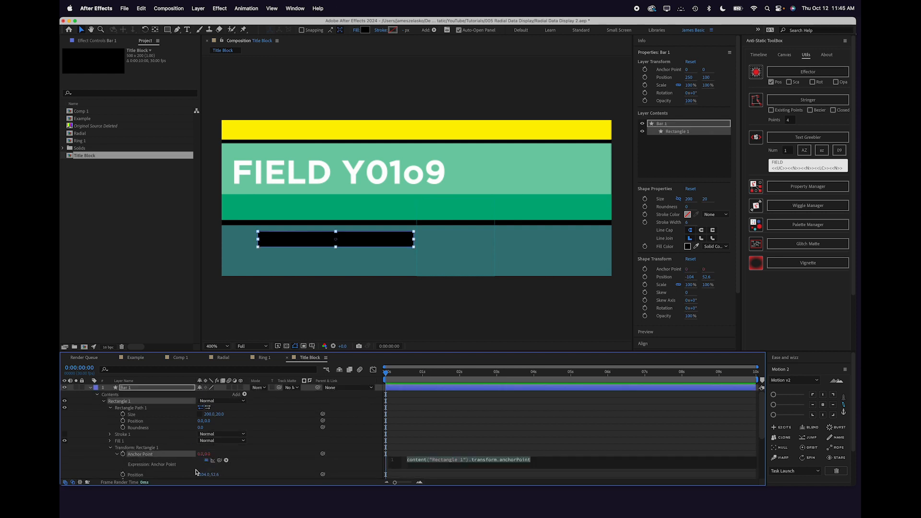
pyautogui.moveTo(220, 462); pyautogui.dragTo(136, 415)
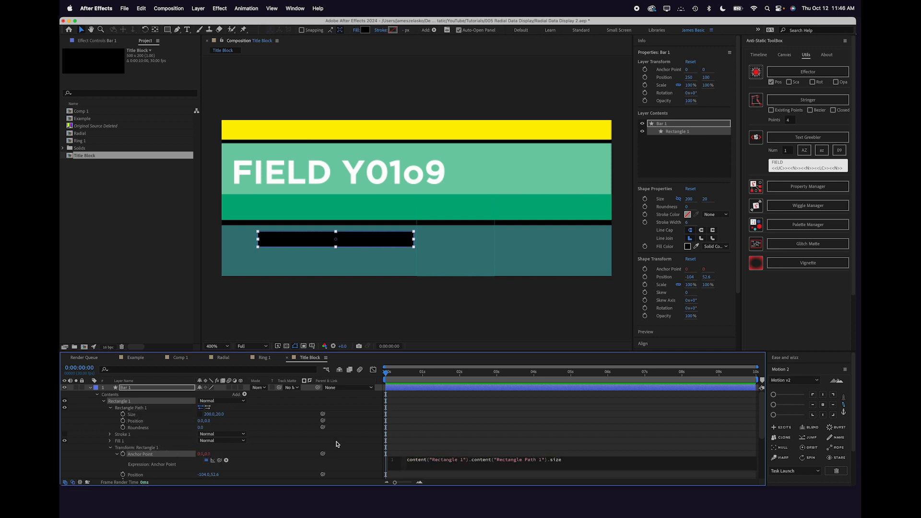
pyautogui.write('/-2')
pyautogui.click(463, 451)
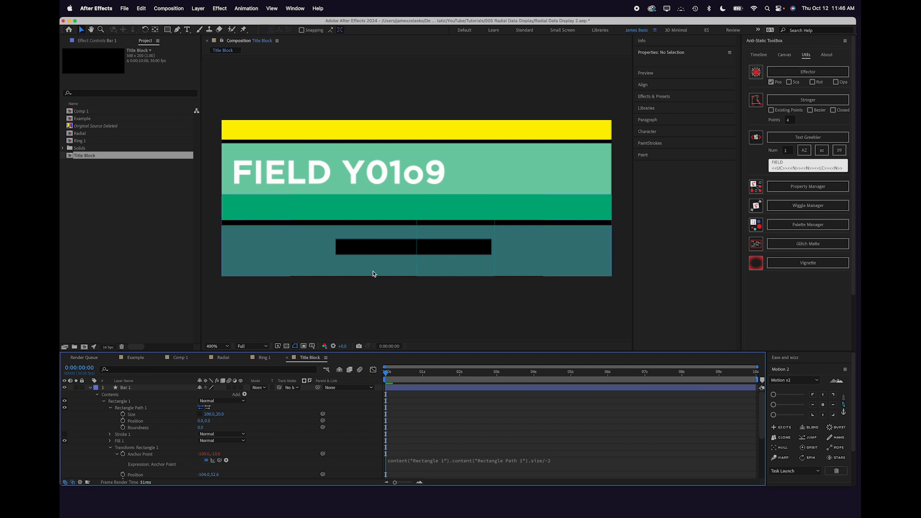
# Set the Bar 1 rectangle's width to 122 and move the layer to about 156.5, 91.5 on the teal band
pyautogui.moveTo(207, 414); pyautogui.dragTo(187, 423)
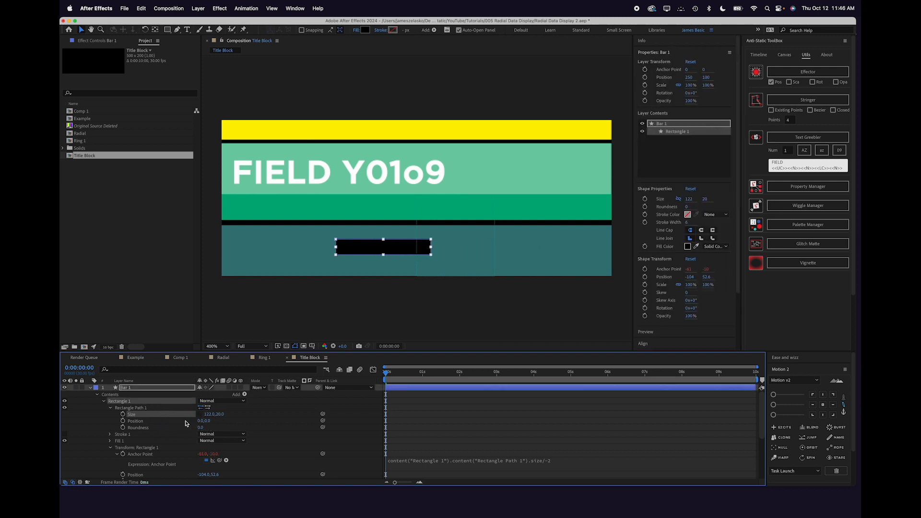
pyautogui.click(391, 407)
pyautogui.click(395, 385)
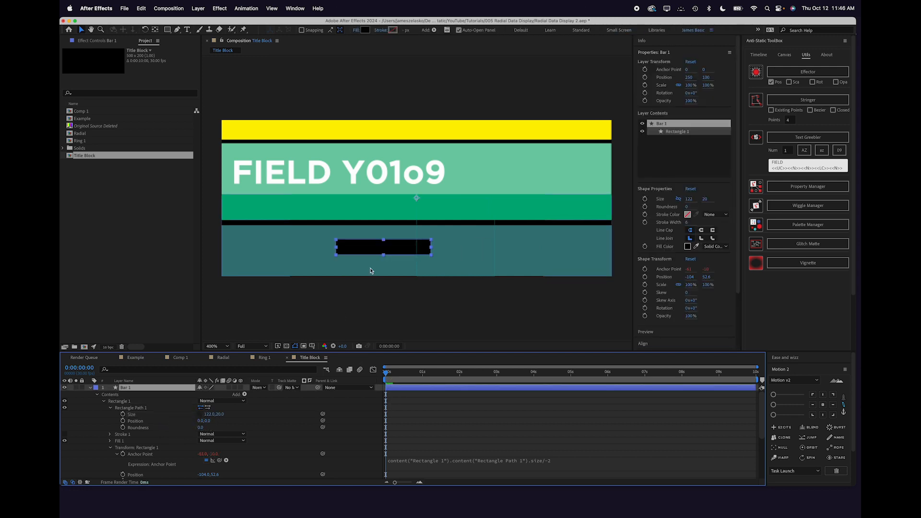
pyautogui.moveTo(340, 247); pyautogui.dragTo(267, 240)
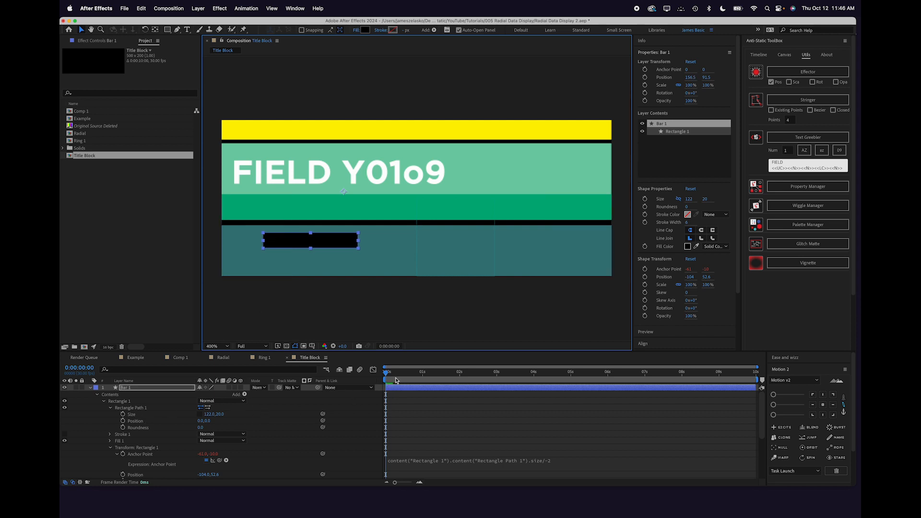
pyautogui.moveTo(396, 381)
pyautogui.mouseDown()
pyautogui.moveTo(413, 374)
pyautogui.moveTo(386, 379)
pyautogui.mouseUp()
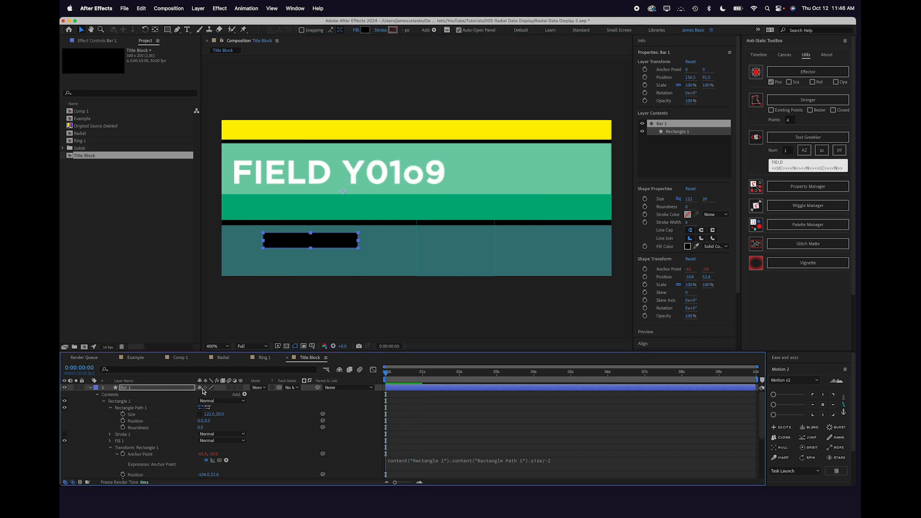
# Add the expression [value[0], value[1]] to the Bar 1 rectangle path's Size
pyautogui.keyDown('alt'); pyautogui.click(123, 415); pyautogui.keyUp('alt')
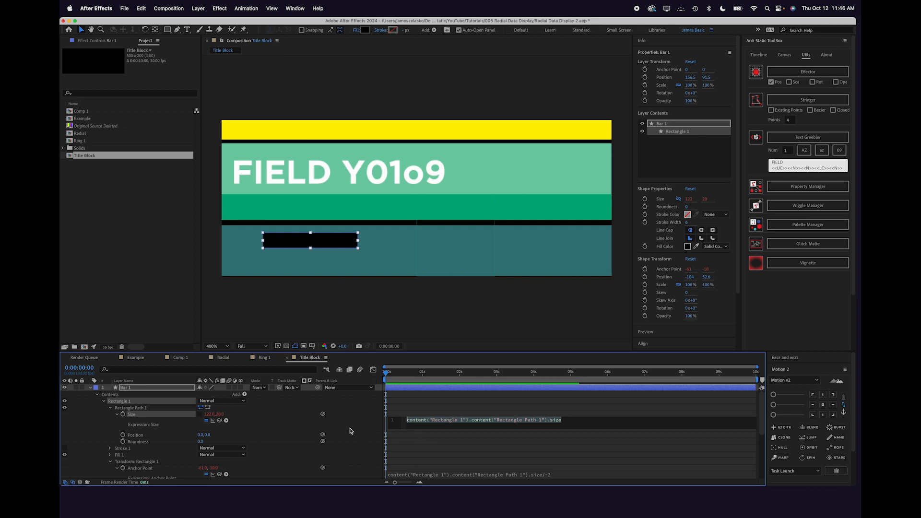
pyautogui.write('[')
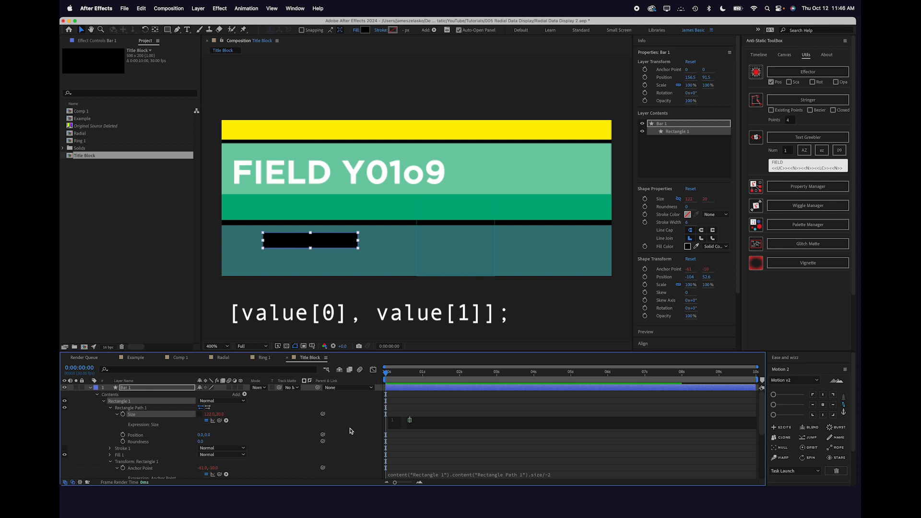
pyautogui.write('value[0], value')
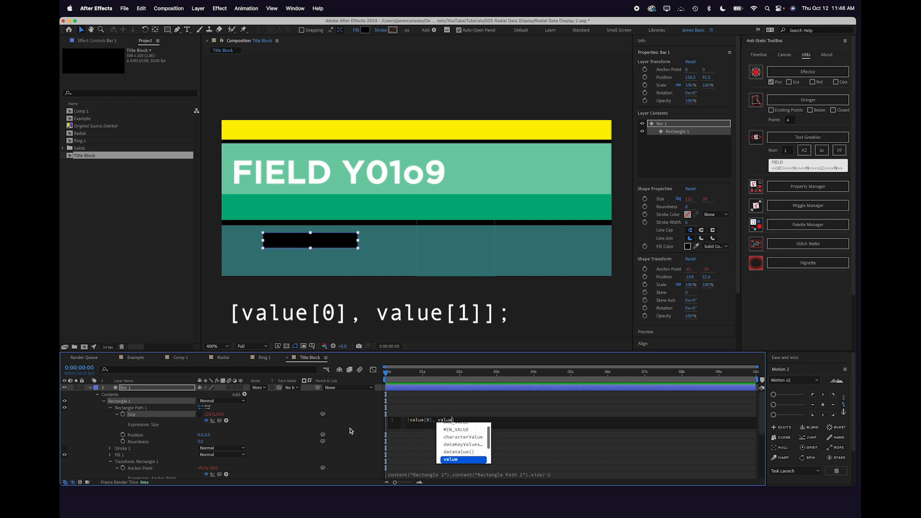
pyautogui.write('[1]')
pyautogui.click(371, 428)
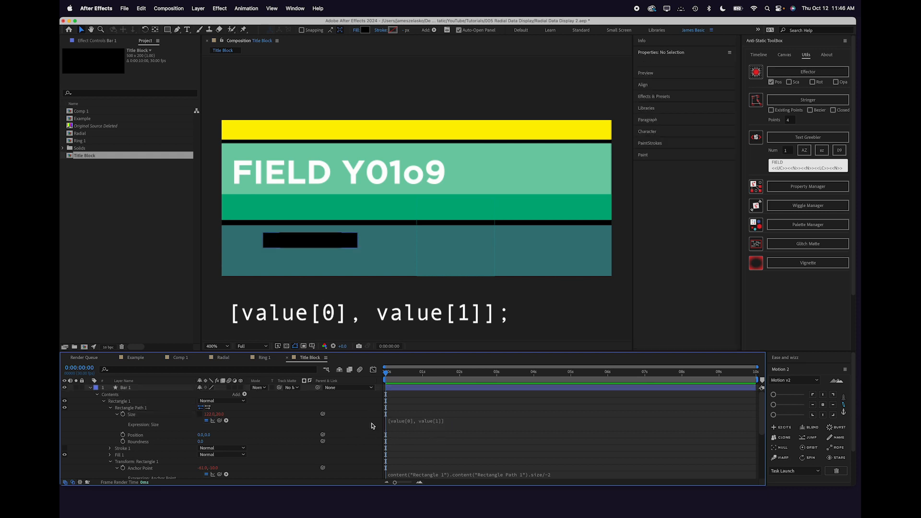
# Extend the first term of the Size expression to value[0]+wiggle(2,50)[0]
pyautogui.click(440, 427)
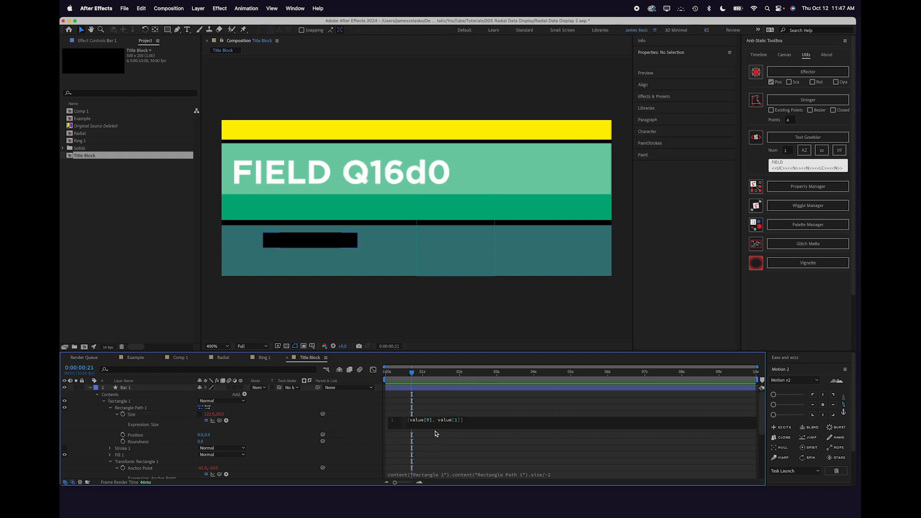
pyautogui.write('+wig')
pyautogui.click(436, 434)
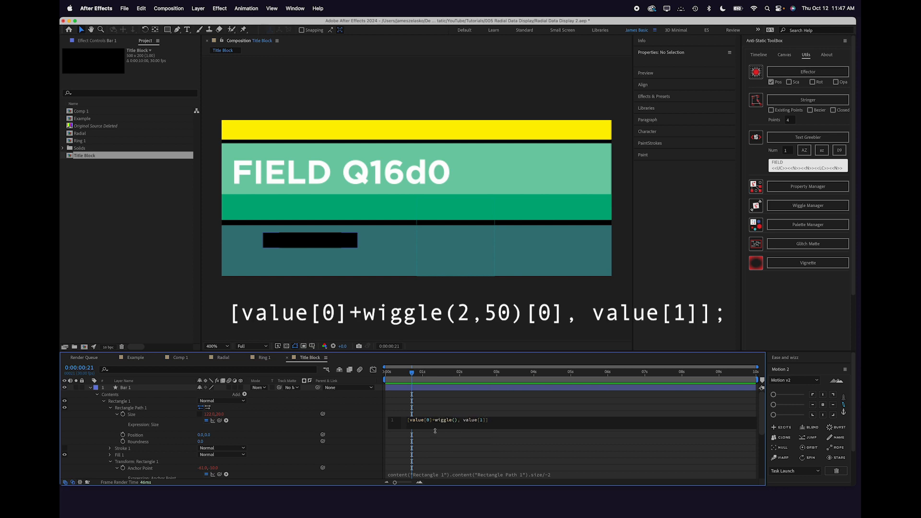
pyautogui.write('2,50')
pyautogui.write('[0')
pyautogui.click(374, 421)
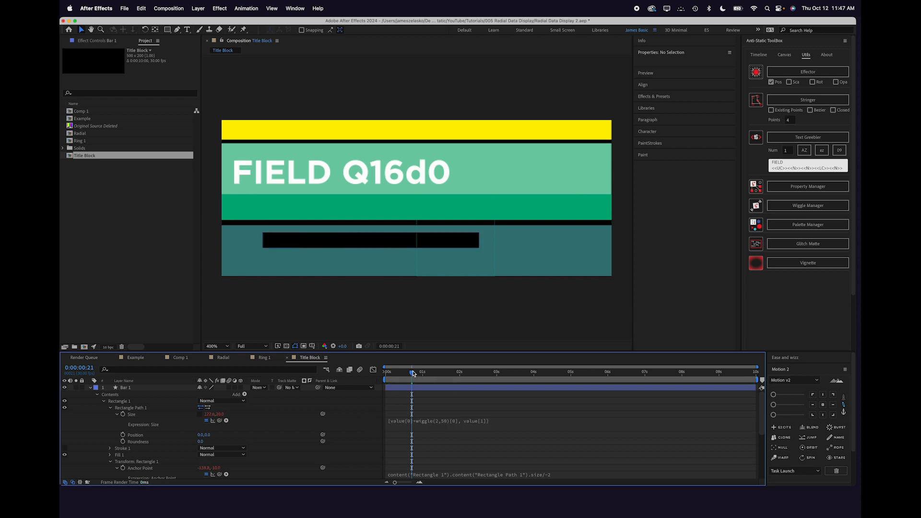
# Reduce the Bar 1 rectangle's base width and scrub the timeline to check the wiggling bar length
pyautogui.moveTo(412, 375)
pyautogui.mouseDown()
pyautogui.moveTo(477, 380)
pyautogui.moveTo(405, 375)
pyautogui.mouseUp()
pyautogui.press(',')
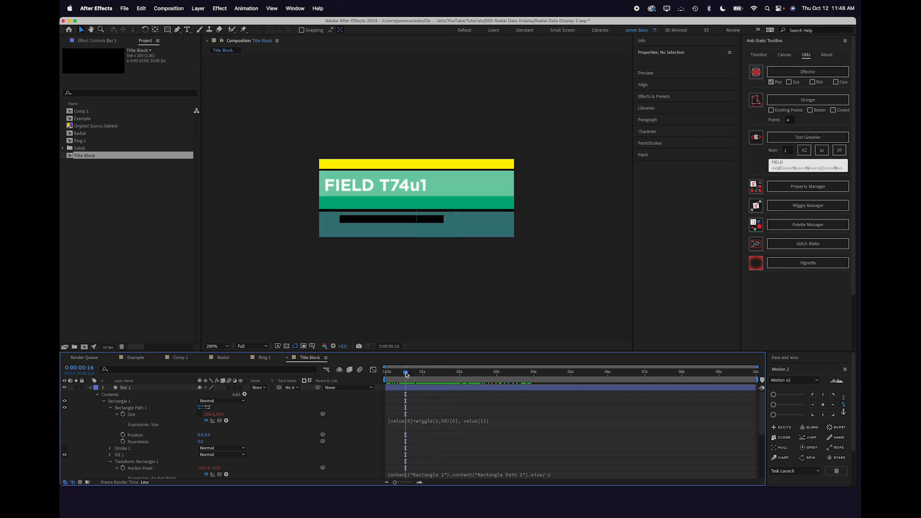
pyautogui.moveTo(207, 414); pyautogui.dragTo(188, 414)
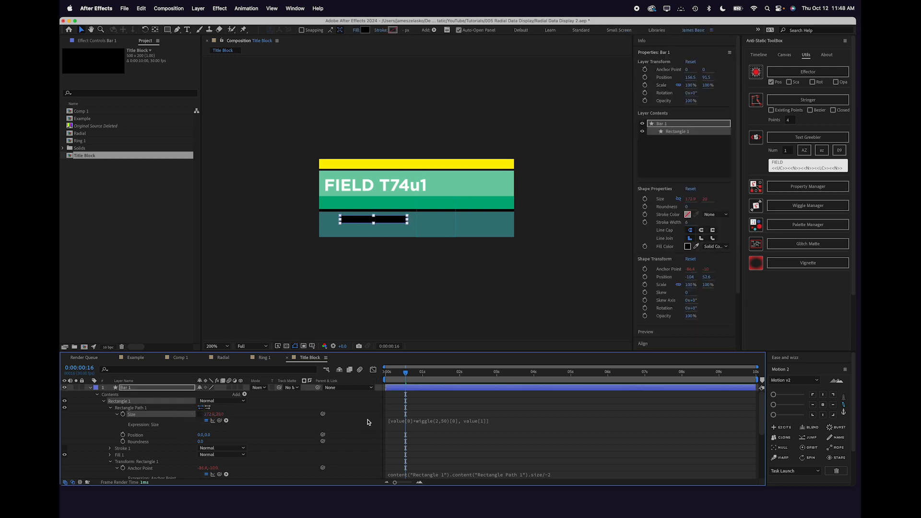
pyautogui.moveTo(406, 381); pyautogui.dragTo(429, 379)
pyautogui.press('.')
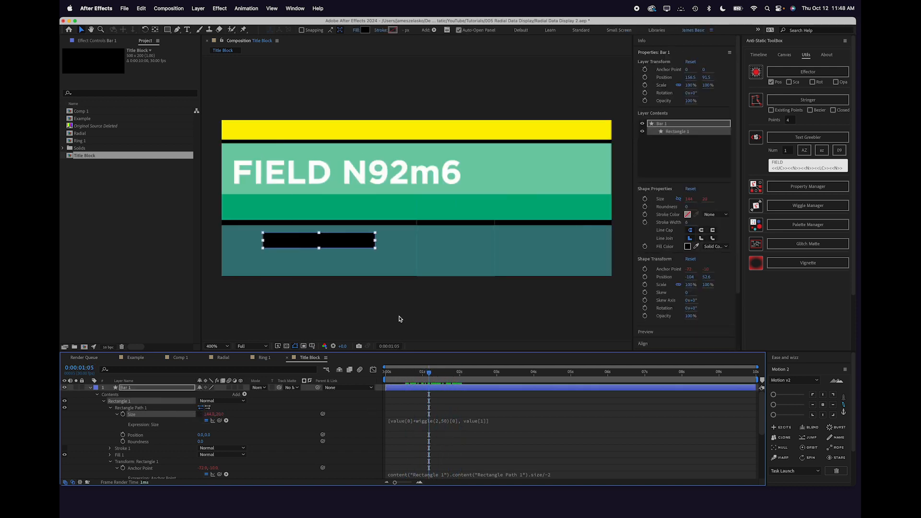
# Apply the Venetian Blinds effect to Bar 1 with Transition Completion at 50% and Width at 10
pyautogui.click(415, 389)
pyautogui.hotkey('ctrl', 'space')
pyautogui.write('vene')
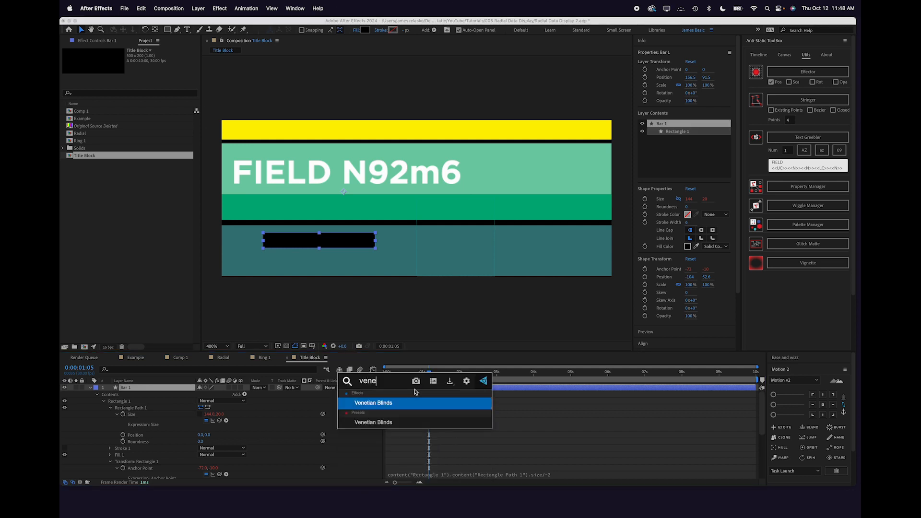
pyautogui.press('Return')
pyautogui.click(141, 64)
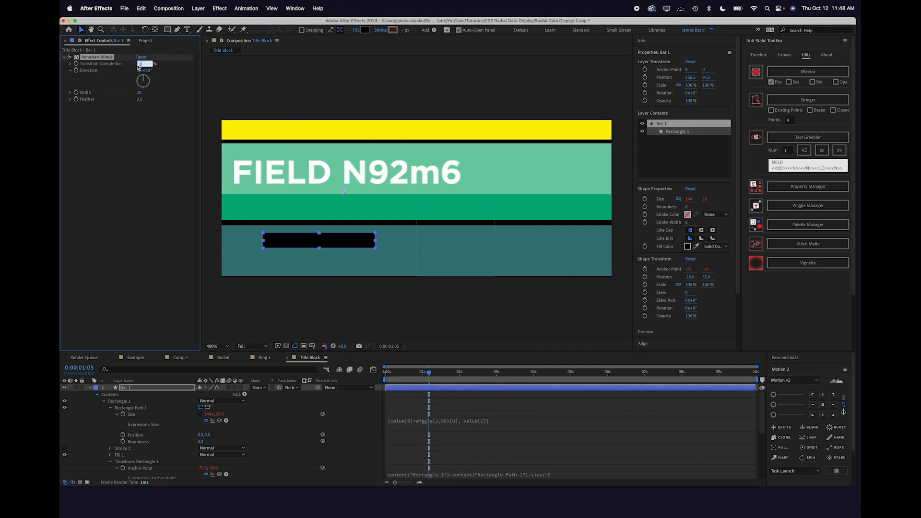
pyautogui.write('50')
pyautogui.press('Return')
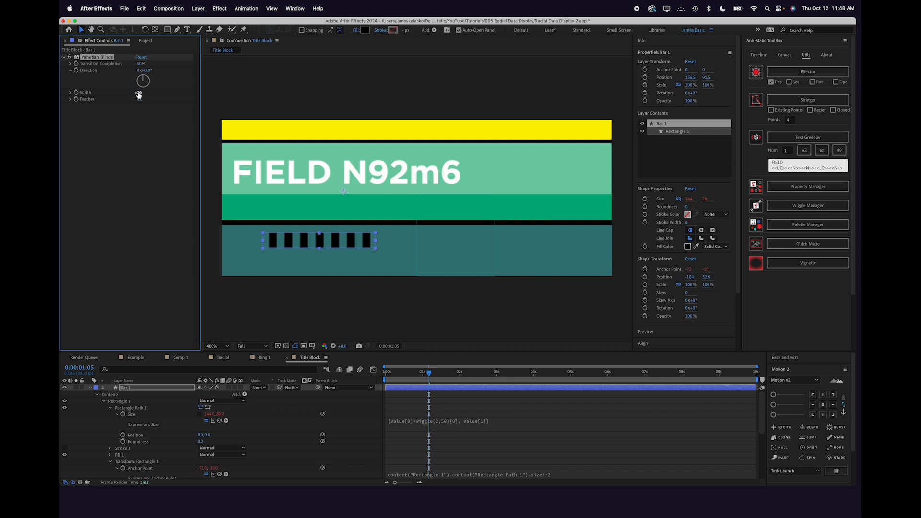
pyautogui.click(141, 93)
pyautogui.write('10')
pyautogui.press('Return')
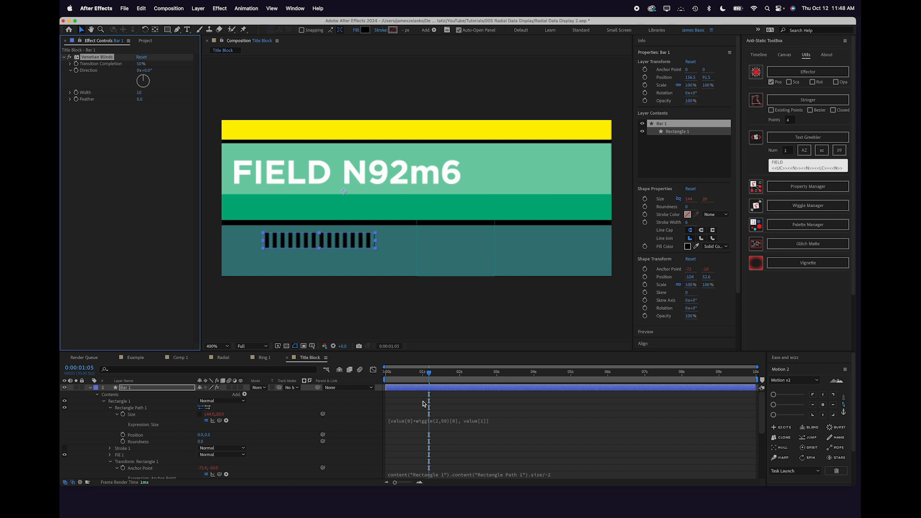
pyautogui.moveTo(431, 375); pyautogui.dragTo(458, 376)
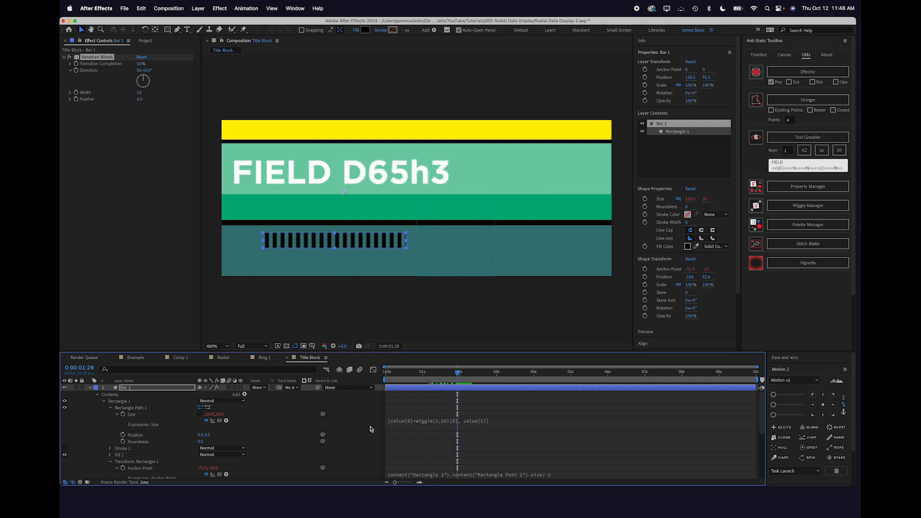
pyautogui.click(369, 429)
# Duplicate the Bar 1 layer and move the copy straight down below the original, to about 156.5, 118.5
pyautogui.click(410, 389)
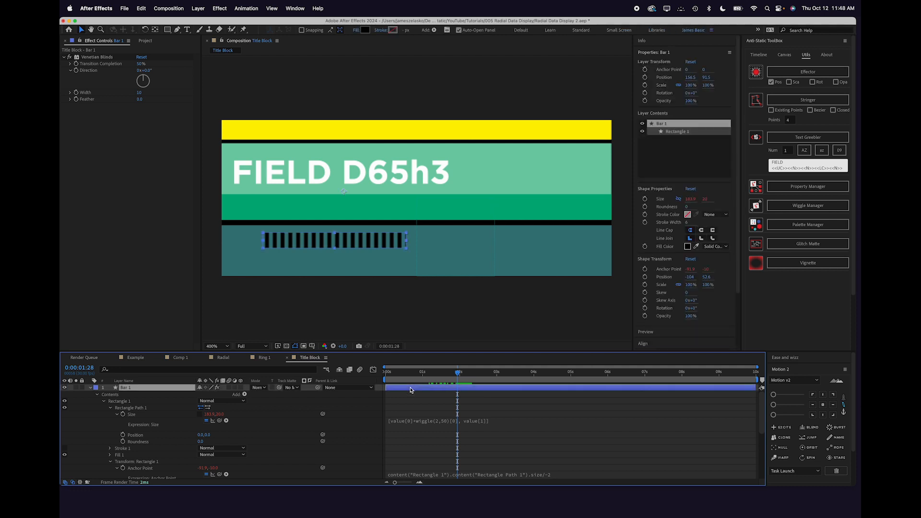
pyautogui.press('super+d')
pyautogui.click(343, 193)
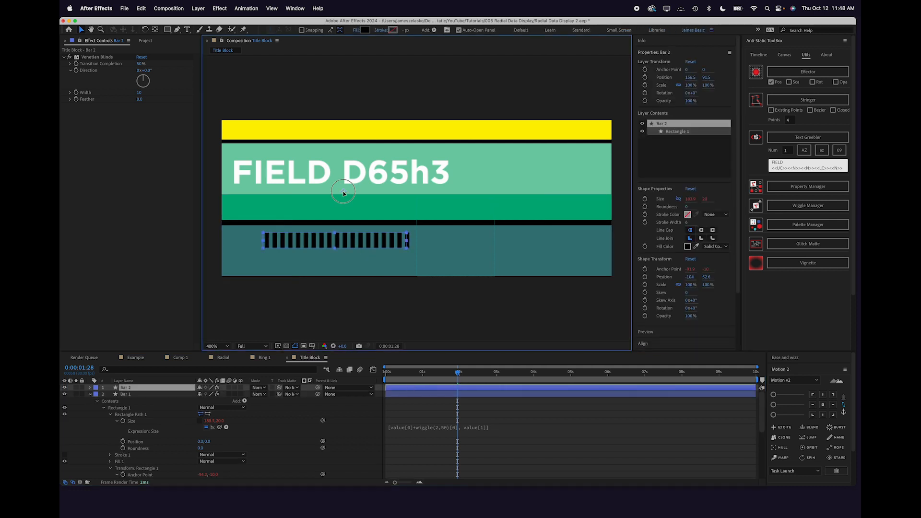
pyautogui.moveTo(343, 192); pyautogui.dragTo(343, 214)
pyautogui.press('Return')
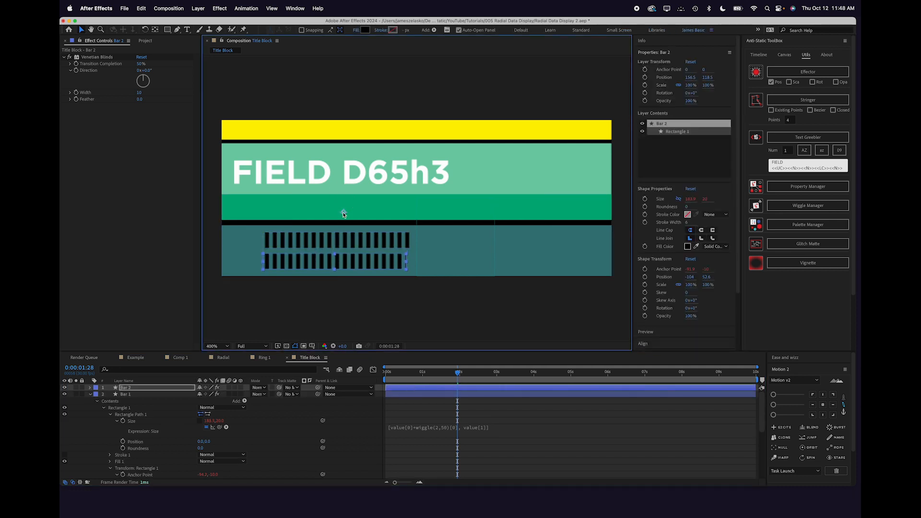
pyautogui.moveTo(457, 376); pyautogui.dragTo(484, 382)
pyautogui.moveTo(484, 382); pyautogui.dragTo(497, 381)
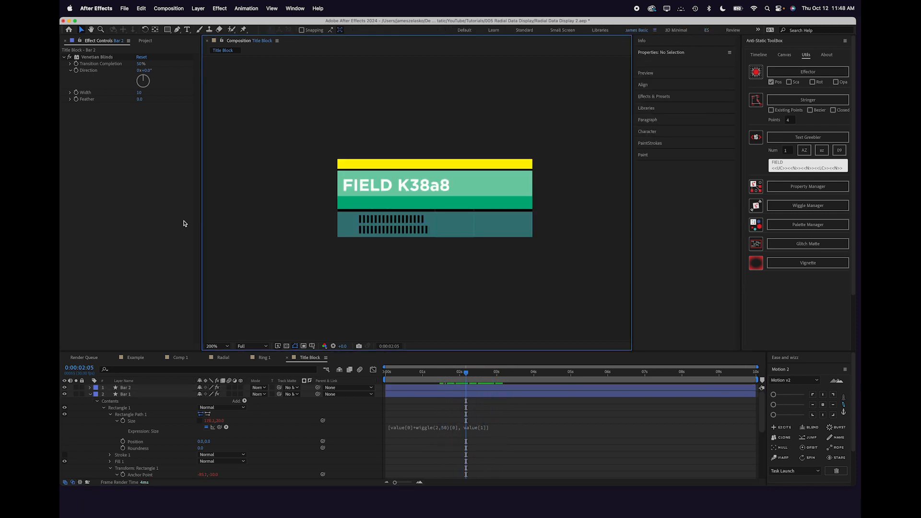
# Add a text layer reading 000 to the Title Block composition and fill the text with the dark colour 111111
pyautogui.click(199, 5)
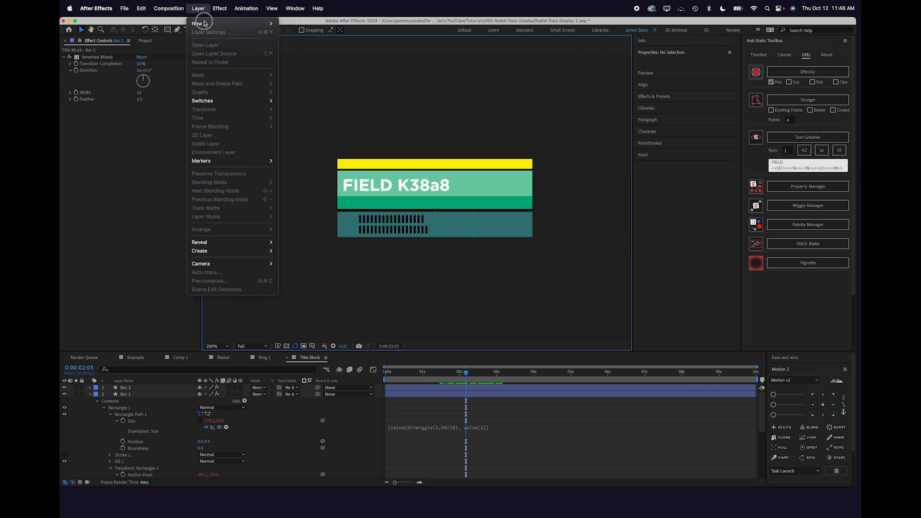
pyautogui.click(293, 23)
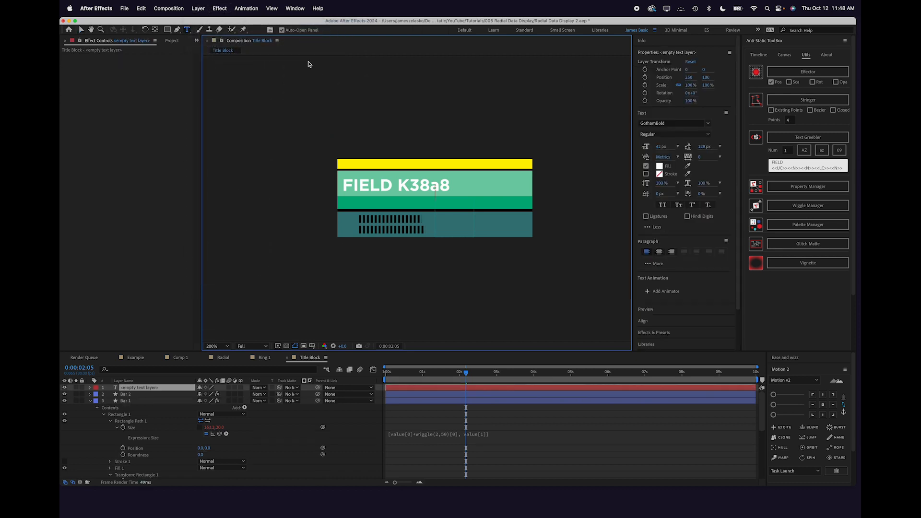
pyautogui.write('000')
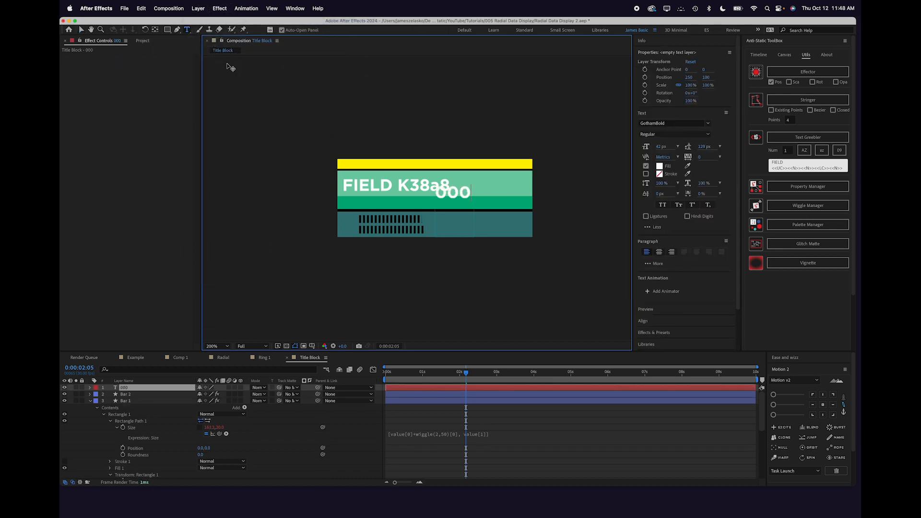
pyautogui.press('super+a')
pyautogui.click(659, 166)
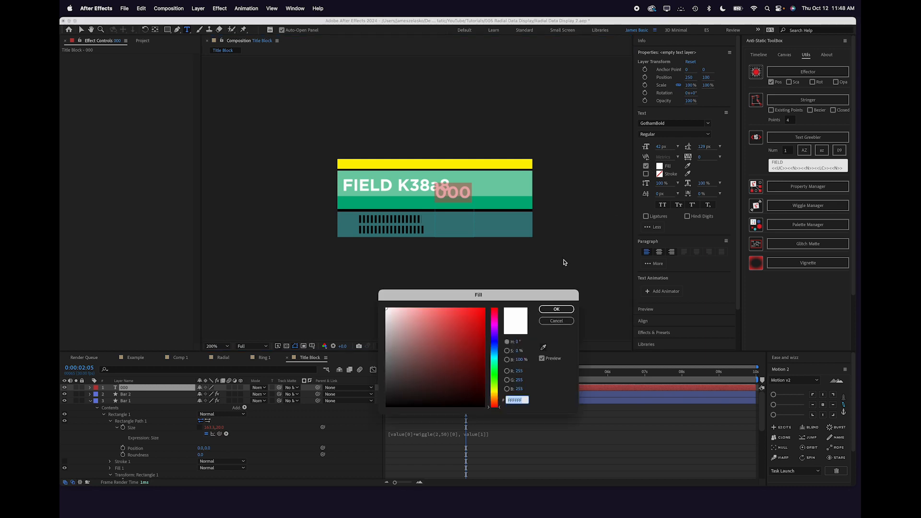
pyautogui.click(421, 353)
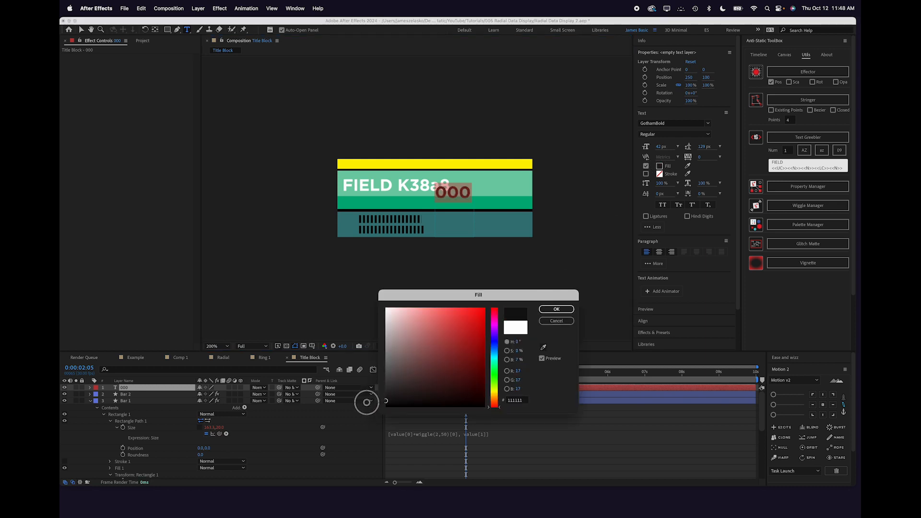
pyautogui.click(557, 309)
# Right-align the 000 text, reduce its font size to 20 px and place it just left of the upper bar
pyautogui.click(671, 252)
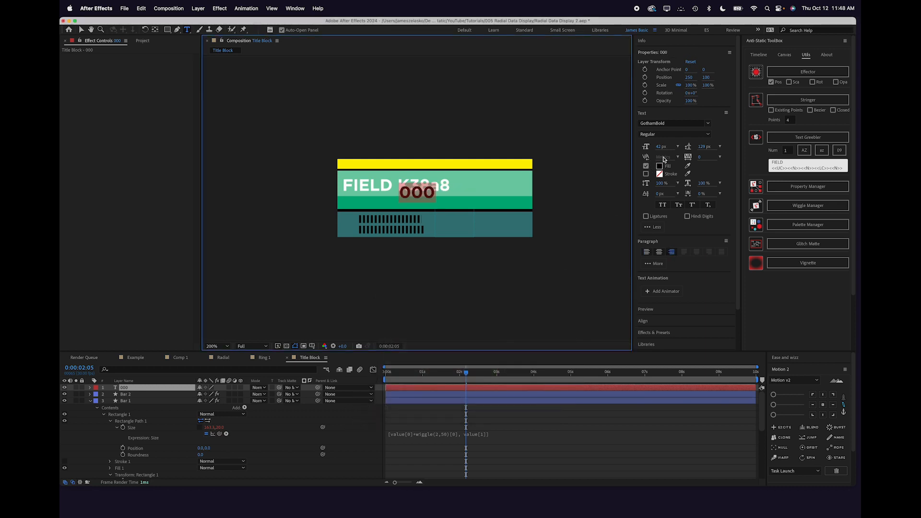
pyautogui.moveTo(661, 147); pyautogui.dragTo(648, 150)
pyautogui.press('v')
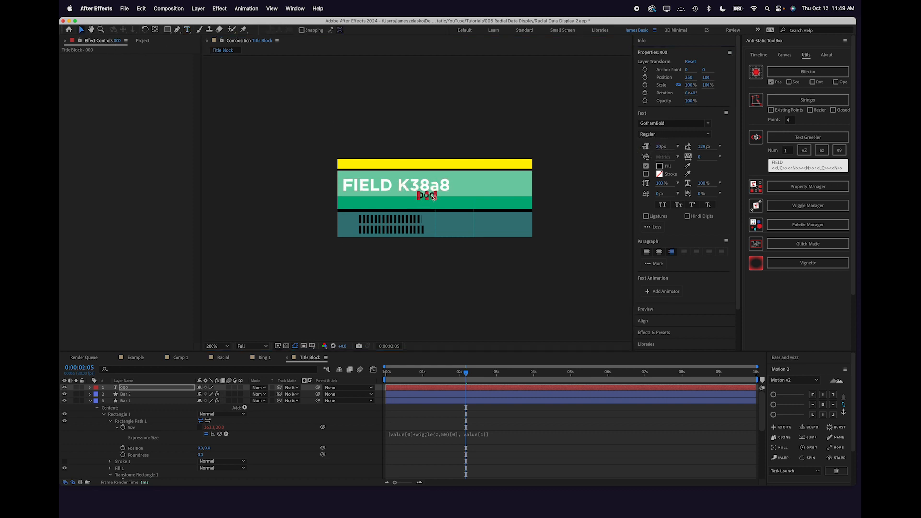
pyautogui.moveTo(427, 195); pyautogui.dragTo(424, 175)
pyautogui.press('.')
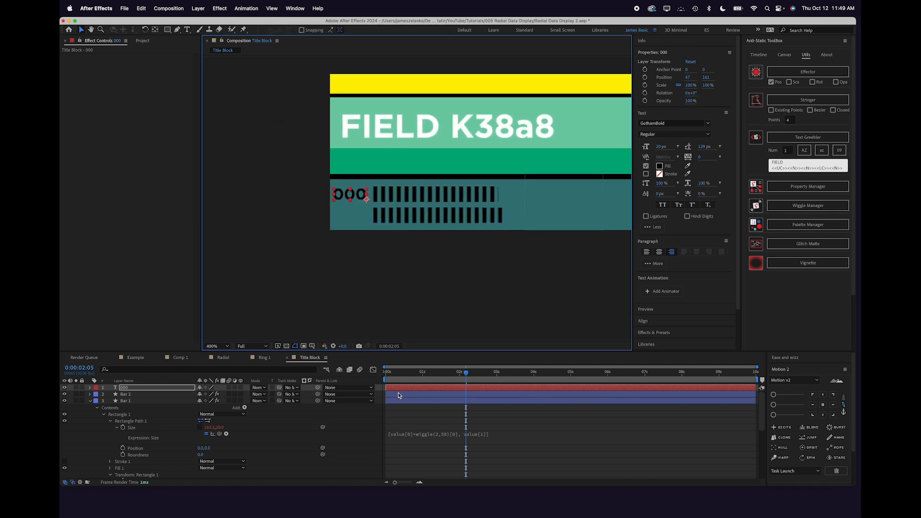
# Shift the 000 label and both bars right together, and nudge only the label back left to X 57.5
pyautogui.keyDown('shift'); pyautogui.click(397, 403); pyautogui.keyUp('shift')
pyautogui.hotkey('shift', 'Right')
pyautogui.hotkey('shift', 'Right')
pyautogui.hotkey('shift', 'Right')
pyautogui.hotkey('shift', 'Right')
pyautogui.hotkey('shift', 'Right')
pyautogui.hotkey('shift', 'Right')
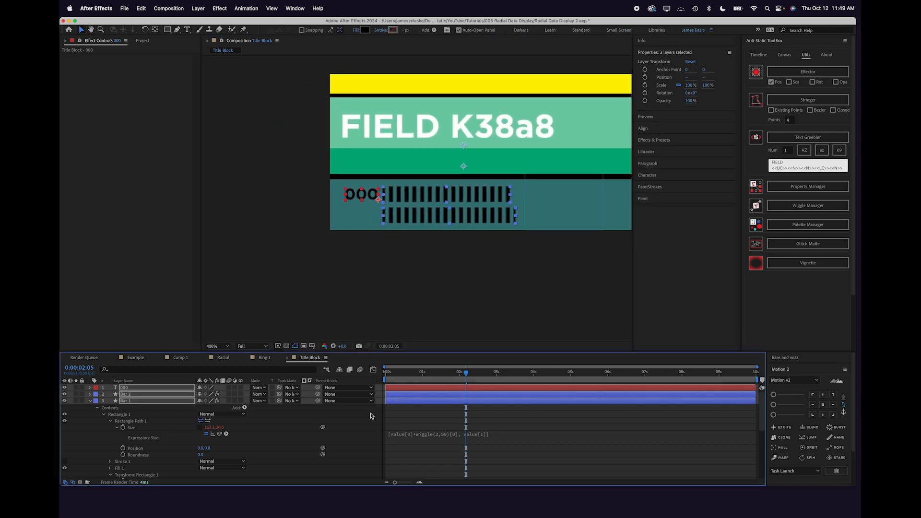
pyautogui.click(397, 390)
pyautogui.press('Left')
pyautogui.press('Left')
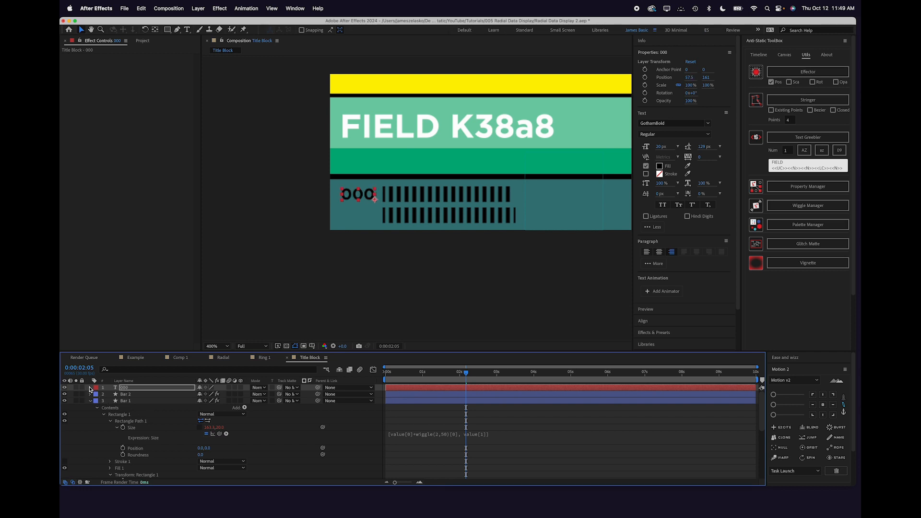
# Link the 000 layer's Source Text to the width value of Bar 1's Rectangle Path Size
pyautogui.click(90, 388)
pyautogui.click(96, 395)
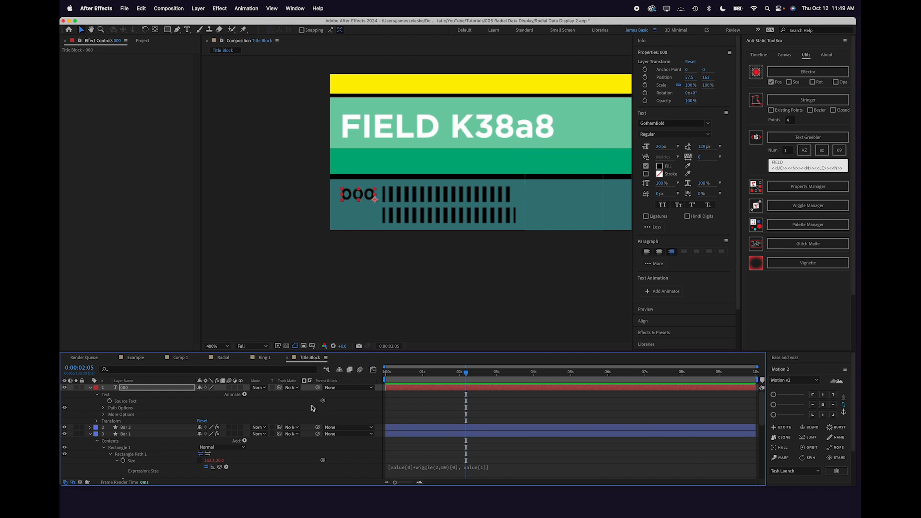
pyautogui.moveTo(323, 402); pyautogui.dragTo(211, 462)
pyautogui.click(348, 414)
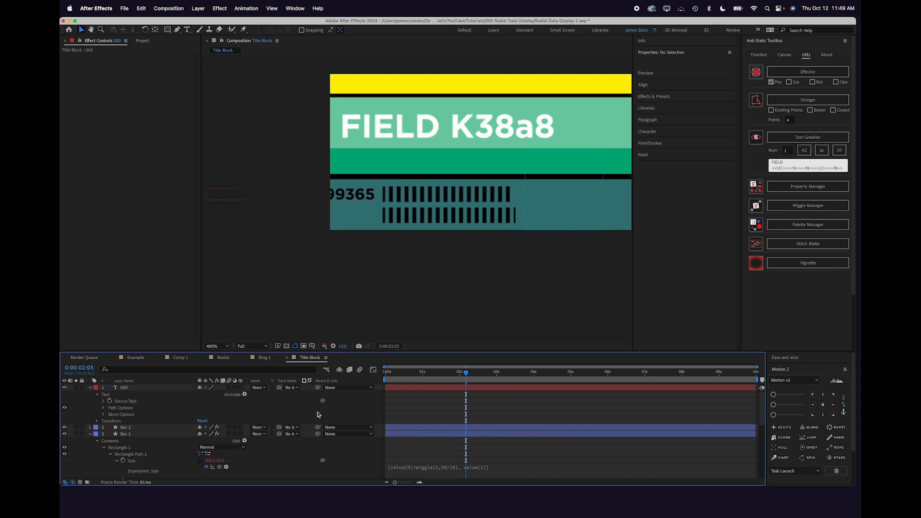
# Wrap the label's Source Text expression in Math.round() and scrub the timeline to check the rounded number
pyautogui.click(103, 401)
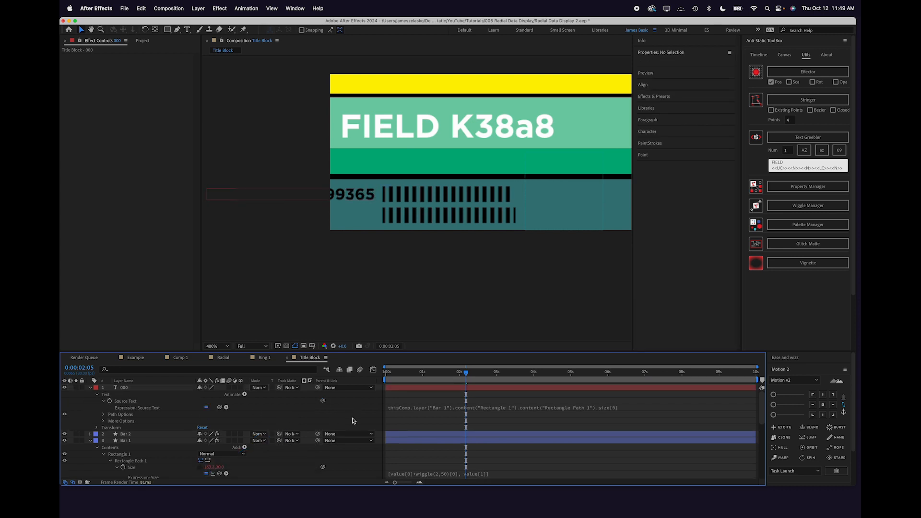
pyautogui.click(399, 409)
pyautogui.press('Left')
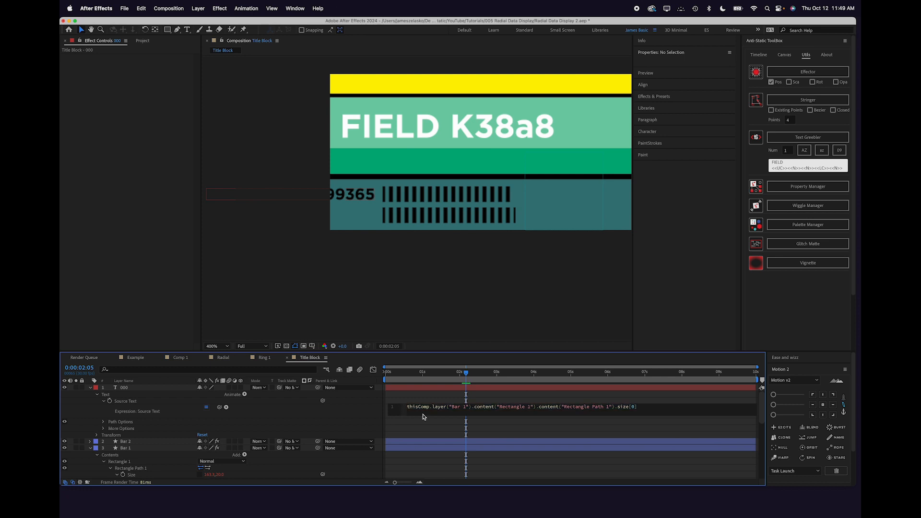
pyautogui.write('Math.round')
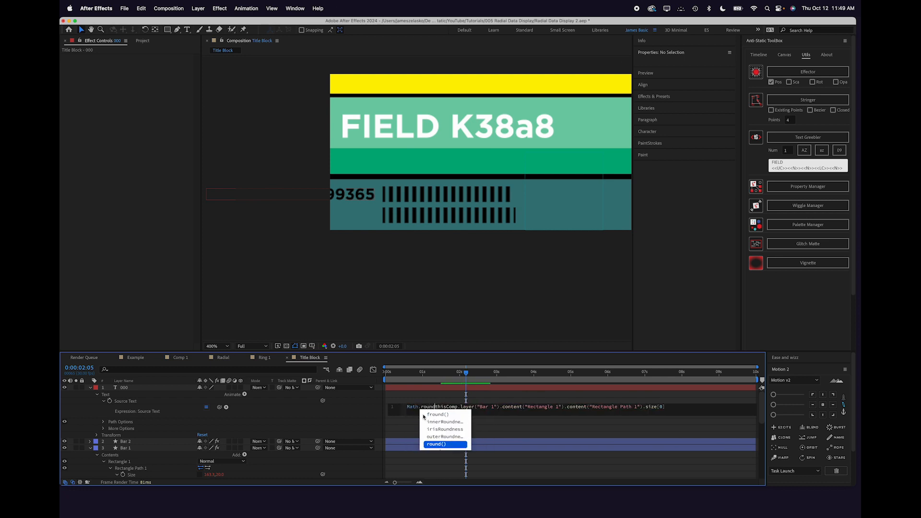
pyautogui.press('Return')
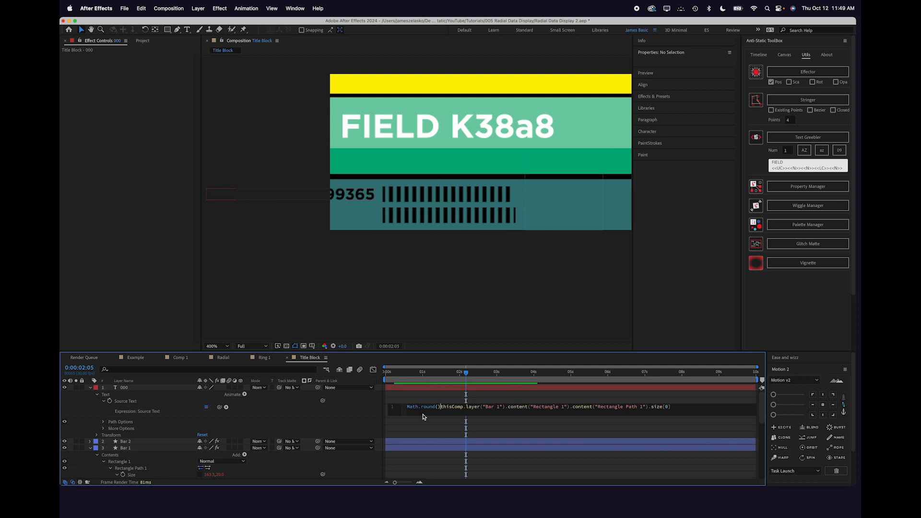
pyautogui.press('BackSpace')
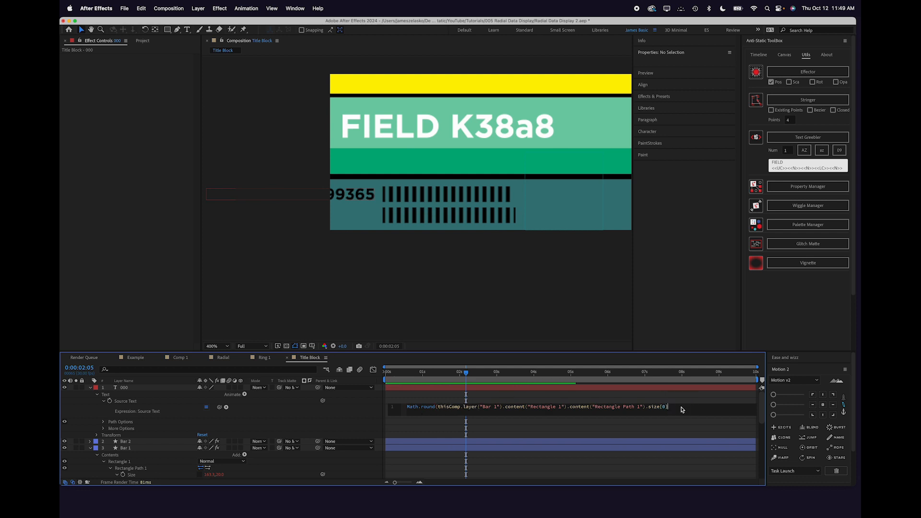
pyautogui.click(366, 413)
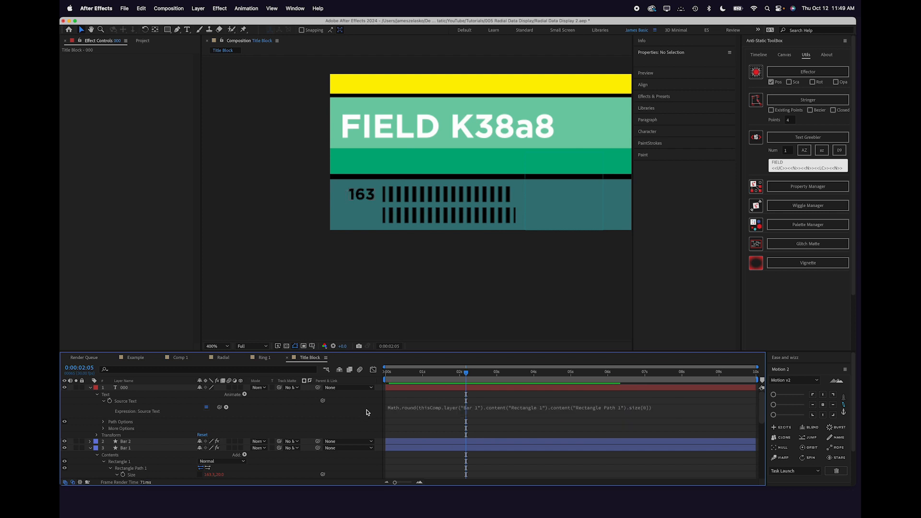
pyautogui.moveTo(461, 376); pyautogui.dragTo(483, 374)
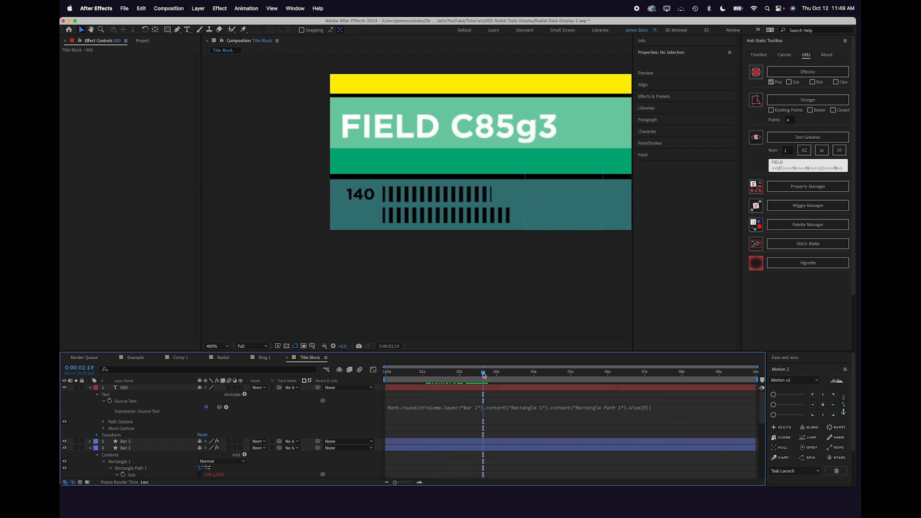
# Duplicate the number label and move the copy beside the lower bar, at position 57.5, 188
pyautogui.click(445, 390)
pyautogui.hotkey('ctrl', 'd')
pyautogui.moveTo(361, 194); pyautogui.dragTo(369, 216)
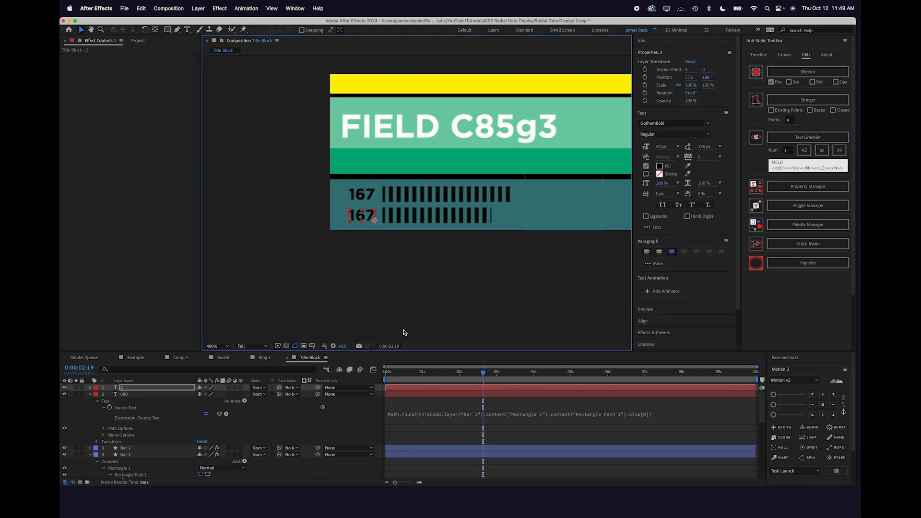
# Point the copied label's Source Text expression at the layer "Bar 2" instead of Bar 1
pyautogui.press('e')
pyautogui.press('e')
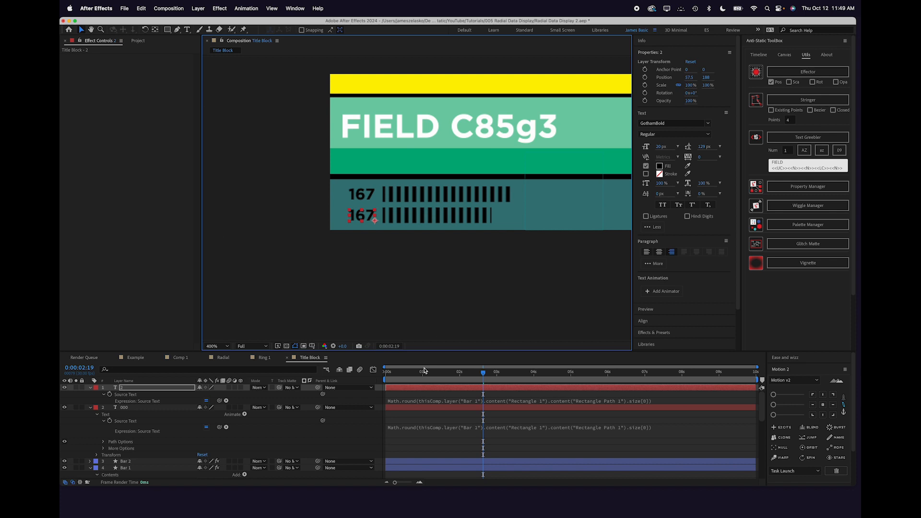
pyautogui.click(483, 401)
pyautogui.click(495, 403)
pyautogui.press('BackSpace')
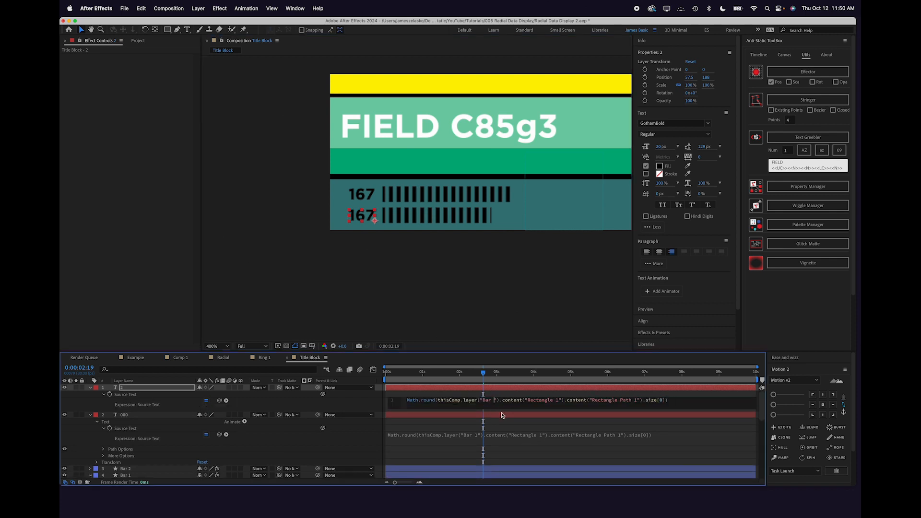
pyautogui.write('2')
pyautogui.click(430, 395)
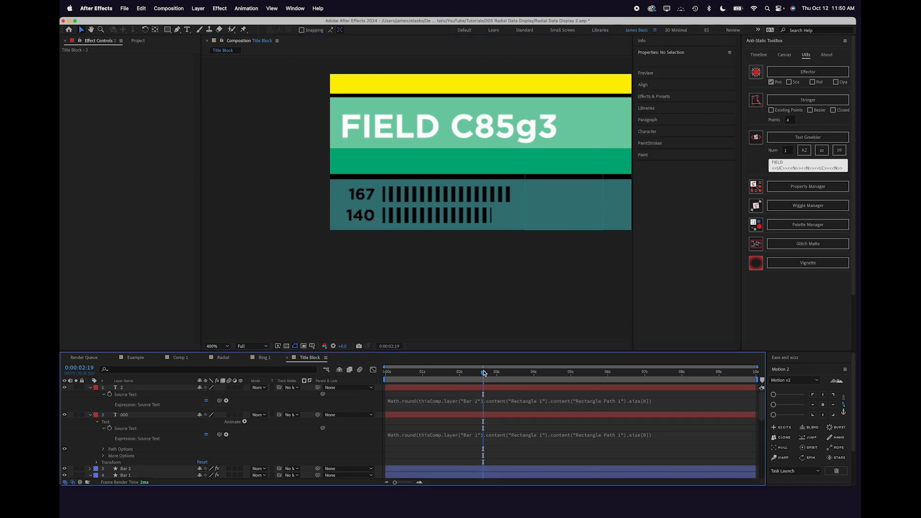
# Scrub and play the Title Block composition to check how its labels, bars and sector map animate
pyautogui.moveTo(483, 373); pyautogui.dragTo(511, 373)
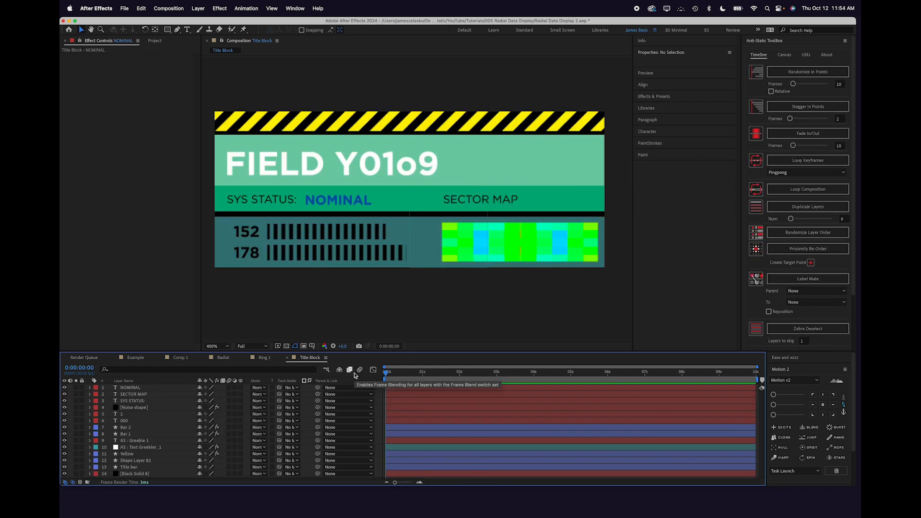
pyautogui.press('space')
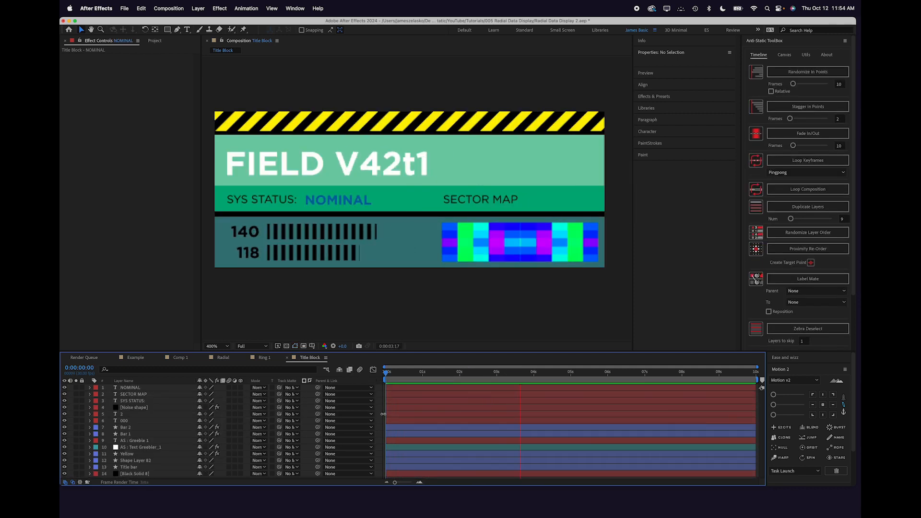
pyautogui.press('space')
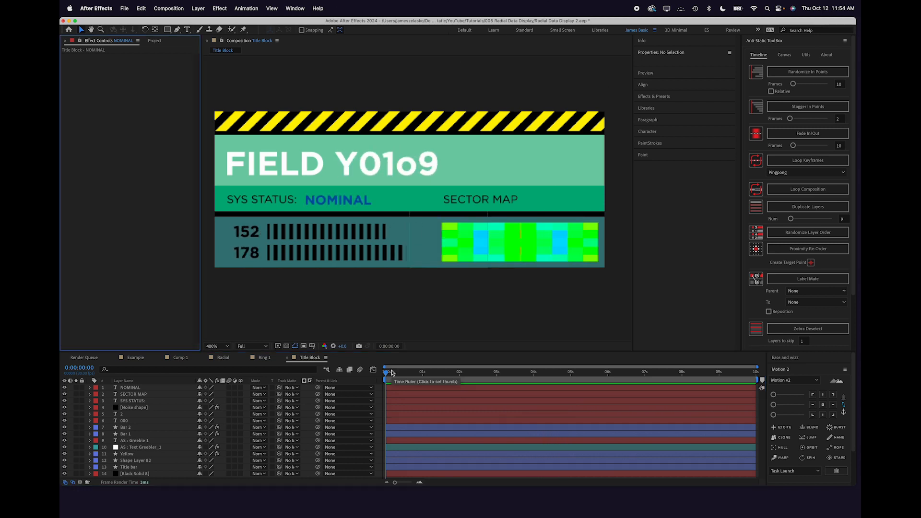
# Open the Ring 1 composition and place the Title Block composition onto its strip as a new layer
pyautogui.click(269, 359)
pyautogui.click(154, 40)
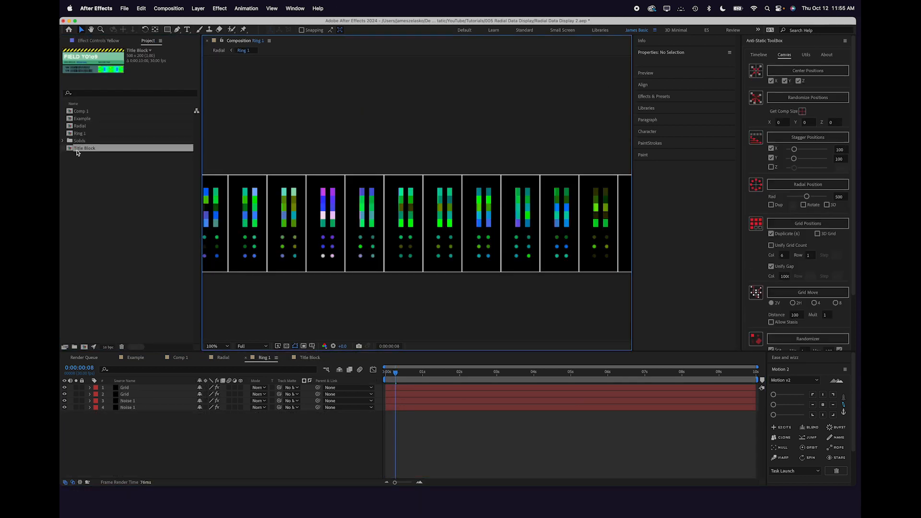
pyautogui.moveTo(77, 152); pyautogui.dragTo(430, 227)
# Rotate the Title Block layer to -90° and nudge it to about 1438, 252 so it fits the strip's height
pyautogui.press('r')
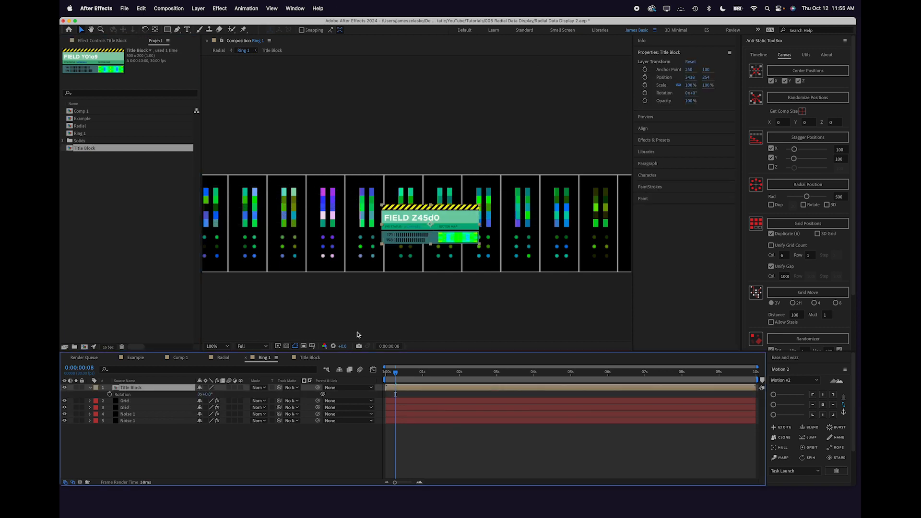
pyautogui.click(211, 393)
pyautogui.write('-90')
pyautogui.press('Return')
pyautogui.moveTo(428, 243); pyautogui.dragTo(429, 244)
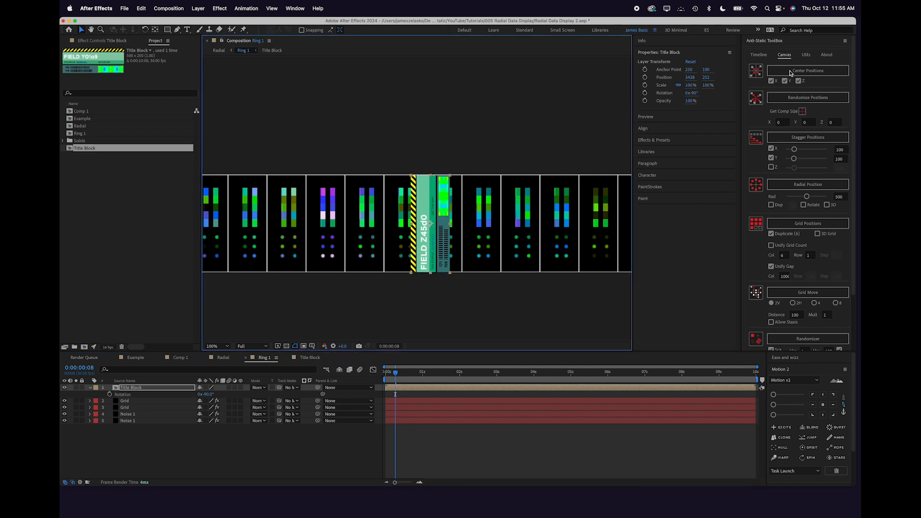
# Duplicate the Title Block with Grid Positions into 4 columns and 1 row, using a column gap of 2000
pyautogui.click(802, 226)
pyautogui.click(782, 256)
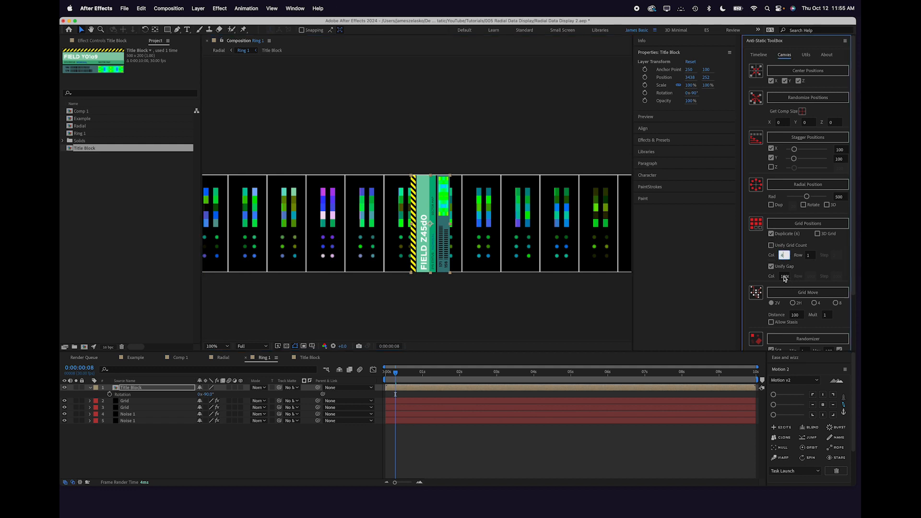
pyautogui.write('4')
pyautogui.click(784, 276)
pyautogui.write('2000')
pyautogui.click(787, 225)
pyautogui.scroll(-6, 462, 236)
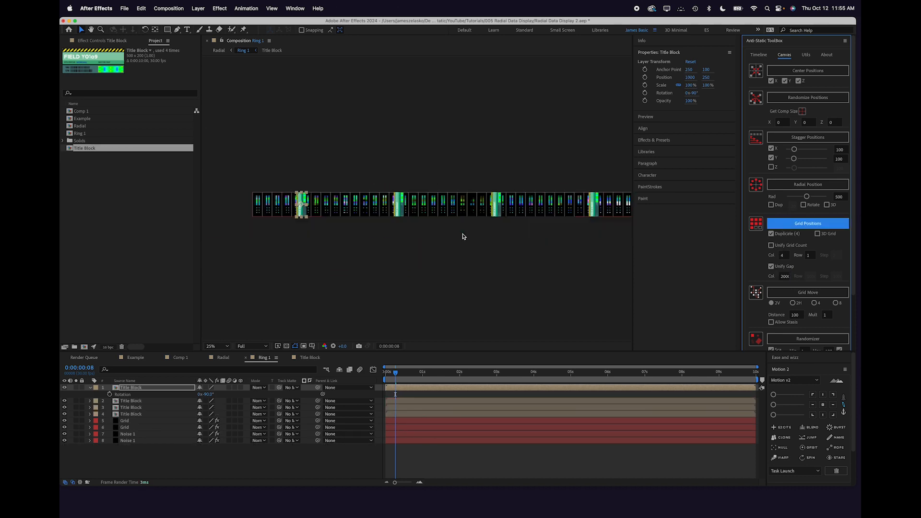
# Shift all four Title Block layers left together until the first one sits flush with the left end of the Ring 1 strip
pyautogui.click(488, 216)
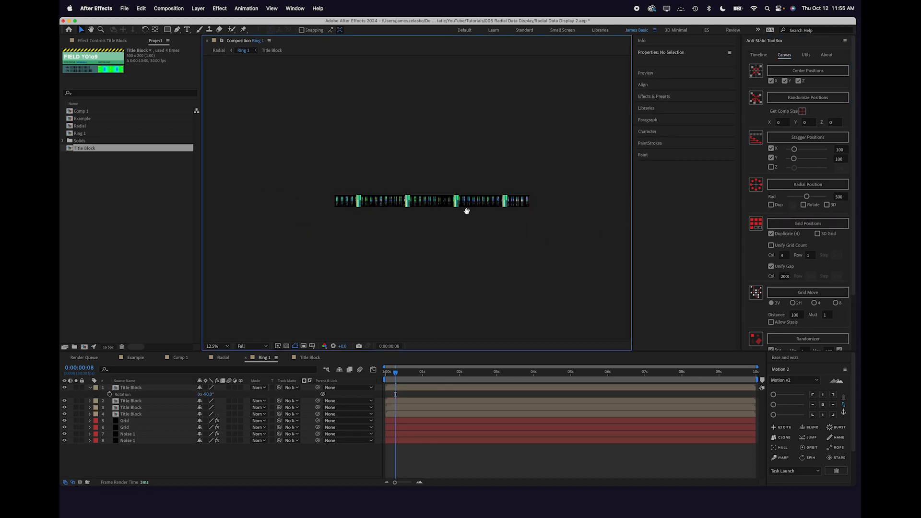
pyautogui.moveTo(457, 206); pyautogui.dragTo(473, 222)
pyautogui.scroll(2, 434, 192)
pyautogui.press('v')
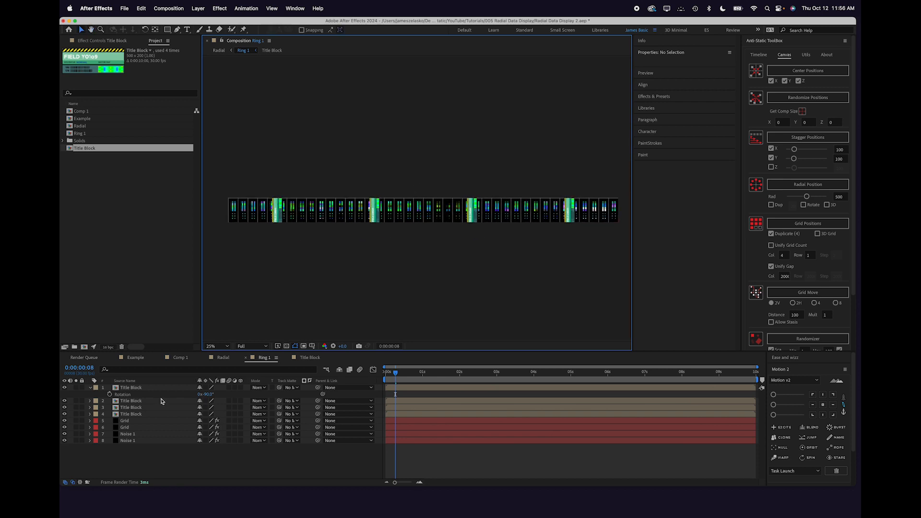
pyautogui.click(140, 390)
pyautogui.keyDown('shift'); pyautogui.click(137, 414); pyautogui.keyUp('shift')
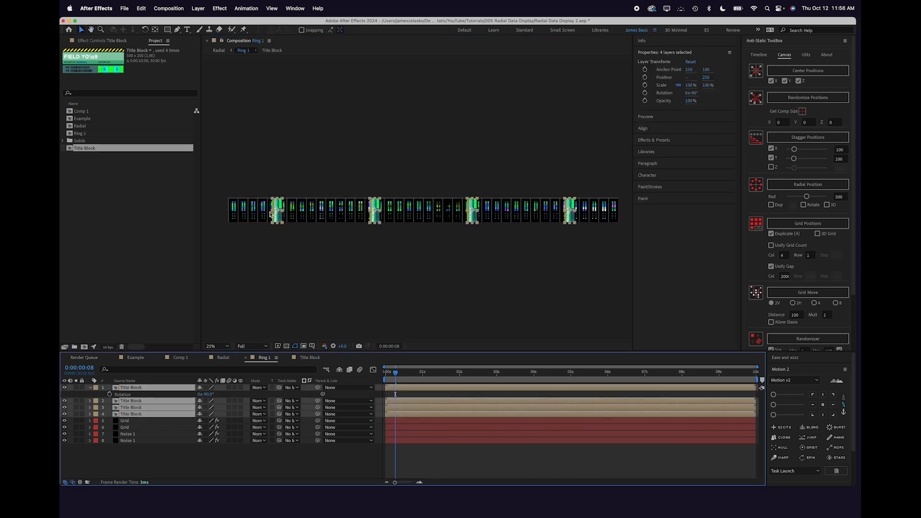
pyautogui.moveTo(262, 216); pyautogui.dragTo(449, 221)
pyautogui.scroll(2, 242, 218)
pyautogui.press('space')
pyautogui.scroll(4, 415, 197)
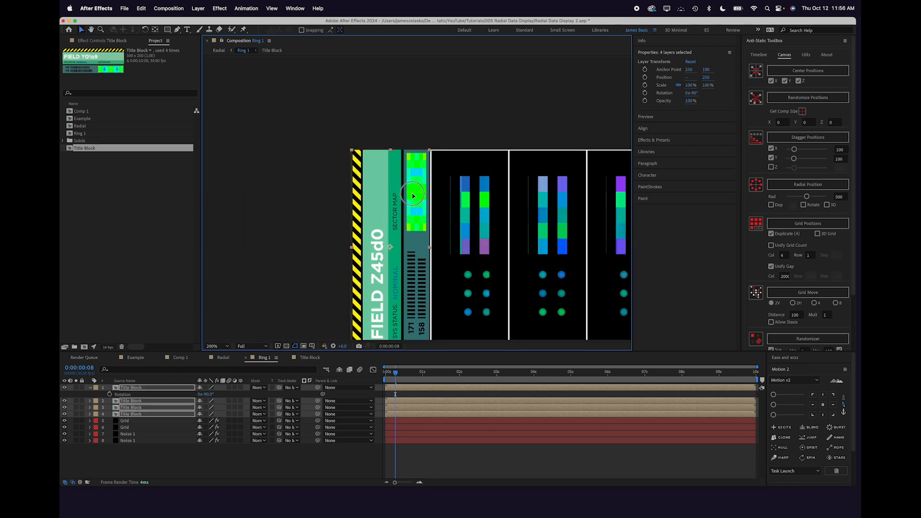
# Nudge the four Title Block layers slightly right so the first lines up with the start of the Ring 1 strip
pyautogui.moveTo(414, 194); pyautogui.dragTo(414, 194)
pyautogui.press('Right')
pyautogui.press('Right')
pyautogui.press('Right')
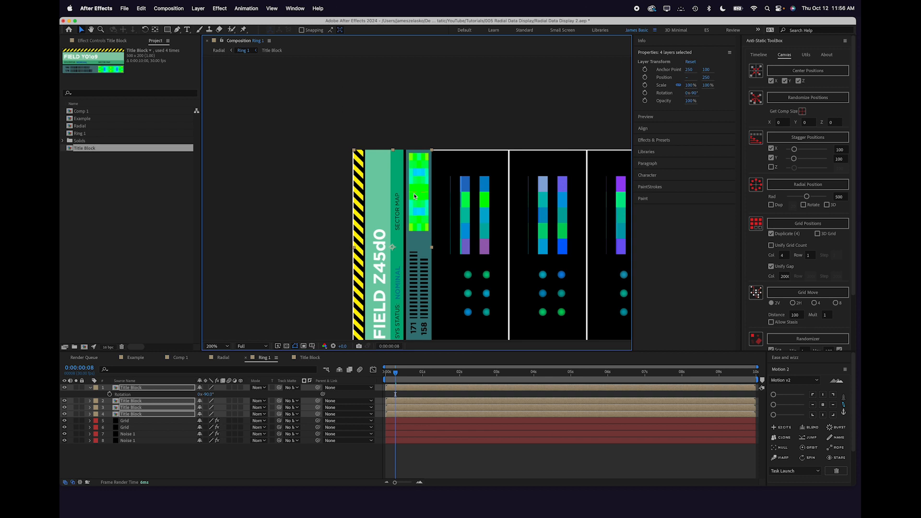
pyautogui.click(422, 465)
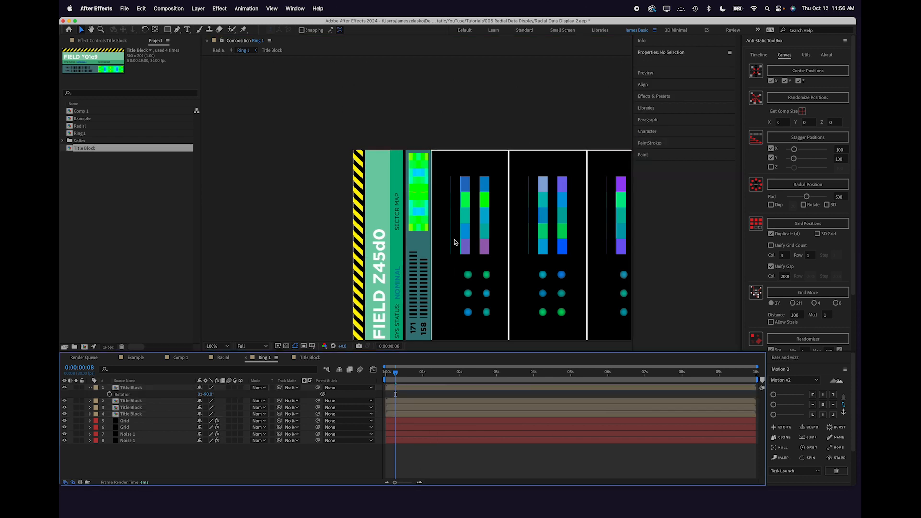
pyautogui.scroll(-3, 453, 240)
pyautogui.moveTo(488, 233); pyautogui.dragTo(374, 220)
# Open the Radial composition and set the Ring 1 layer's horizontal scale to 20%, leaving the vertical scale at 100%
pyautogui.click(227, 360)
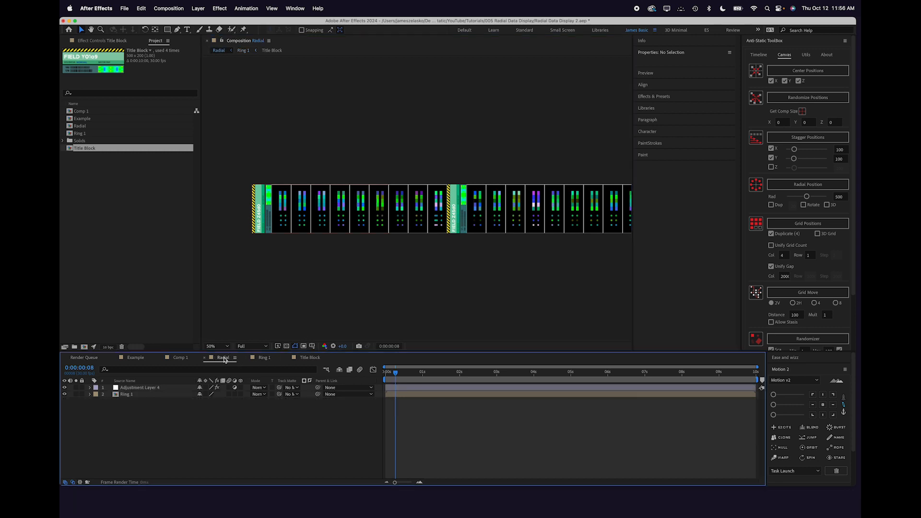
pyautogui.moveTo(434, 198)
pyautogui.mouseDown()
pyautogui.moveTo(403, 234)
pyautogui.moveTo(440, 201)
pyautogui.mouseUp()
pyautogui.click(128, 395)
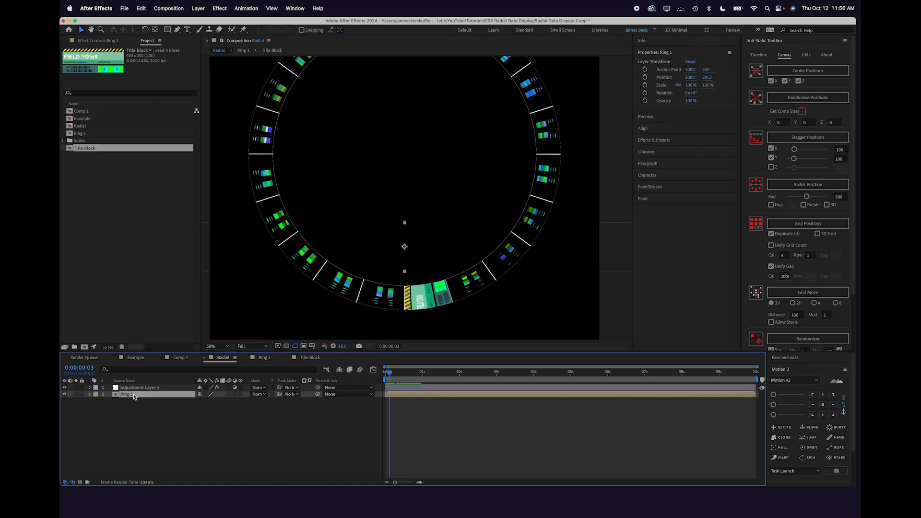
pyautogui.press('s')
pyautogui.click(209, 401)
pyautogui.write('20')
pyautogui.press('Return')
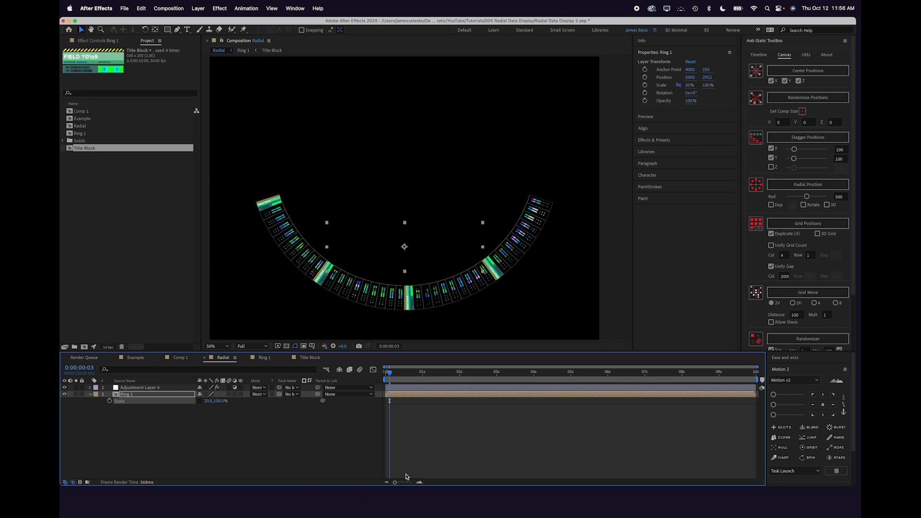
pyautogui.click(412, 472)
# Apply the Motion Tile effect to the Ring 1 layer in the Radial composition
pyautogui.press('.')
pyautogui.moveTo(430, 254); pyautogui.dragTo(419, 154)
pyautogui.press('.')
pyautogui.moveTo(422, 209)
pyautogui.mouseDown()
pyautogui.moveTo(421, 163)
pyautogui.moveTo(419, 206)
pyautogui.mouseUp()
pyautogui.press(',')
pyautogui.press(',')
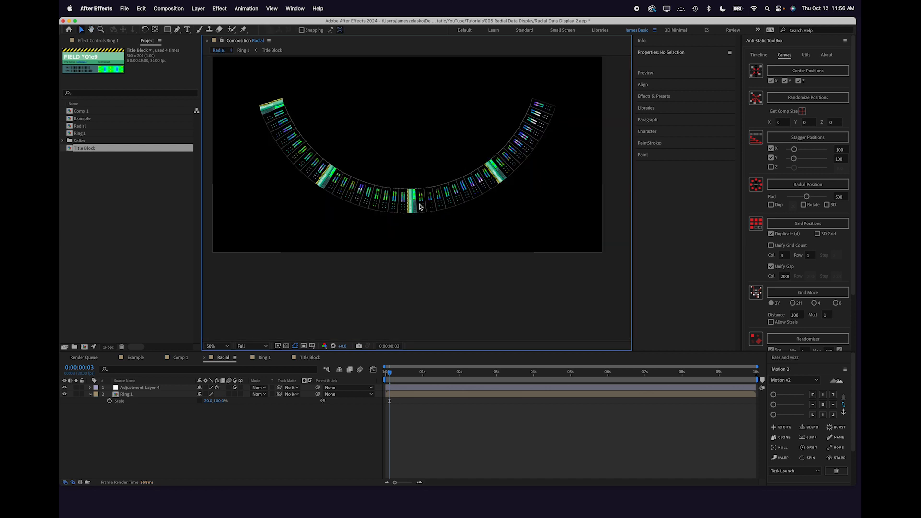
pyautogui.click(403, 395)
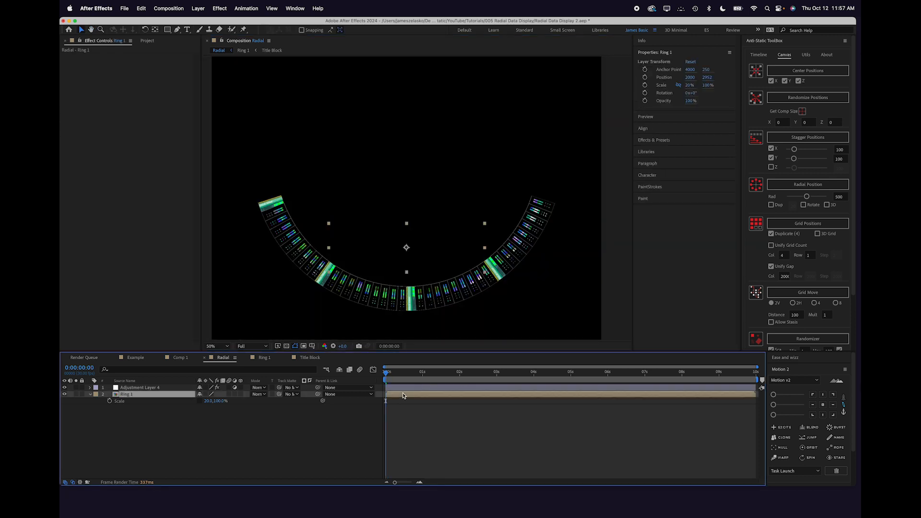
pyautogui.hotkey('ctrl', 'space')
pyautogui.write('moti')
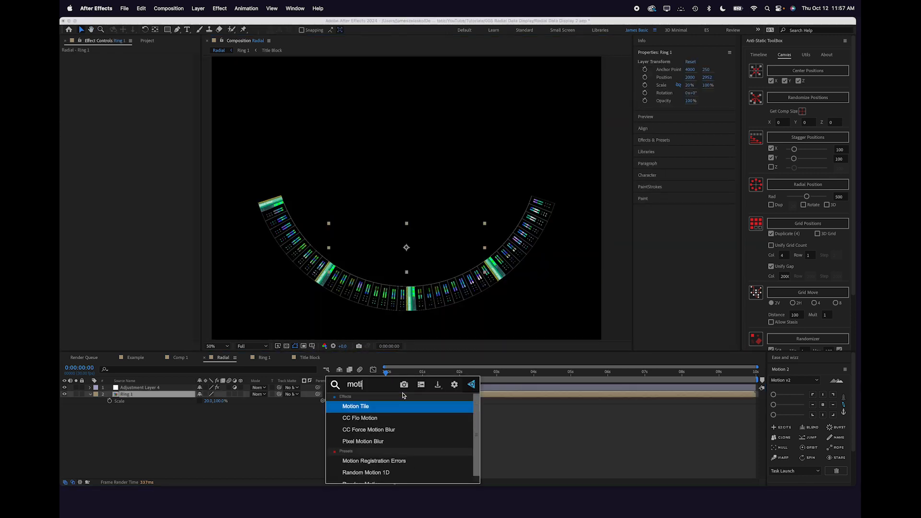
pyautogui.press('Return')
# Set Motion Tile's Output Width to 250 so the tiled strip closes into a full ring
pyautogui.click(446, 429)
pyautogui.press(',')
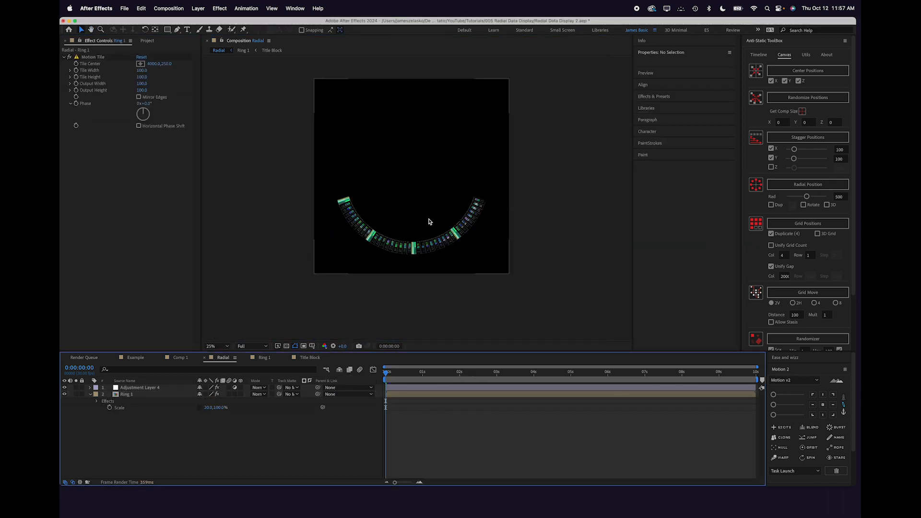
pyautogui.moveTo(428, 218); pyautogui.dragTo(428, 227)
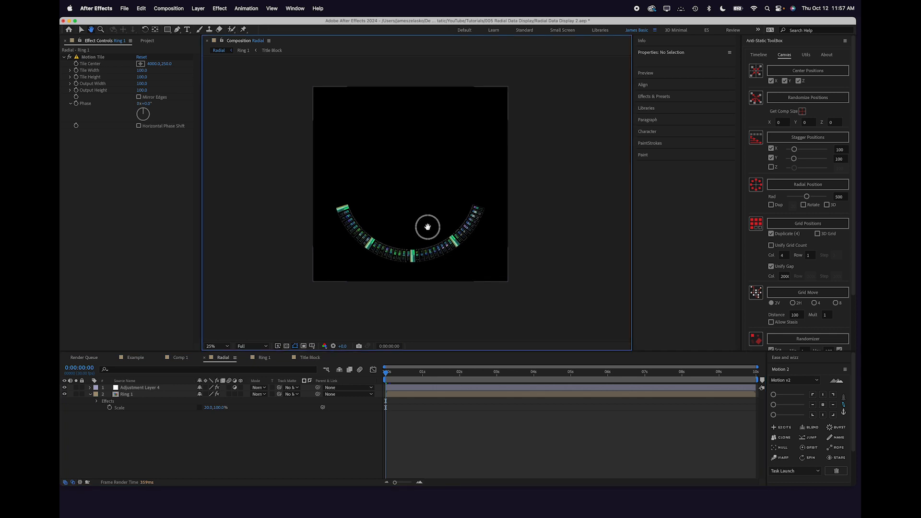
pyautogui.click(142, 83)
pyautogui.write('200')
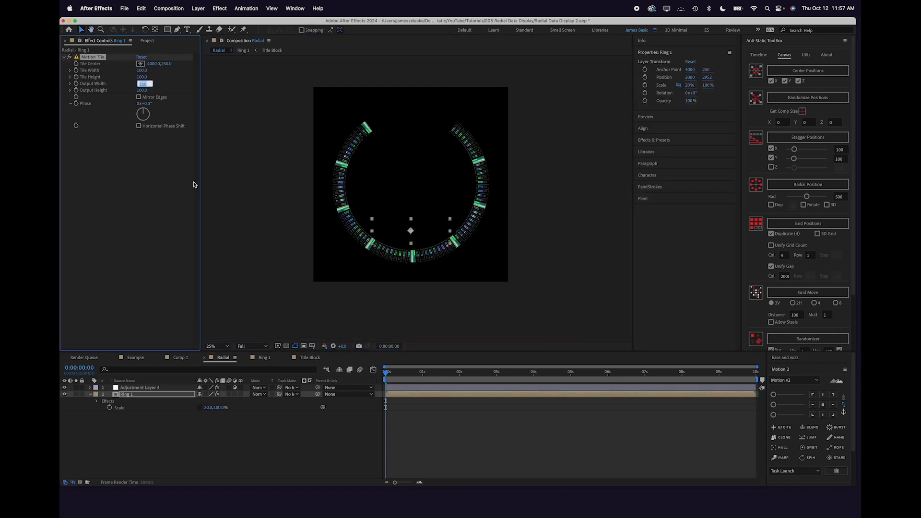
pyautogui.hotkey('shift', 'Up')
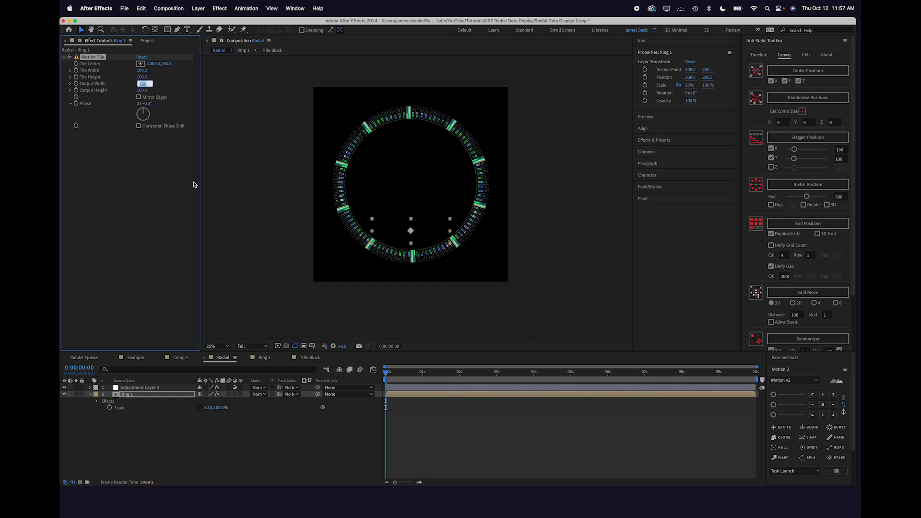
pyautogui.click(158, 194)
# Preview the Radial composition and inspect the tiled ring up close
pyautogui.scroll(2, 424, 173)
pyautogui.press('space')
pyautogui.moveTo(424, 187); pyautogui.dragTo(431, 246)
pyautogui.press('space')
pyautogui.moveTo(425, 174); pyautogui.dragTo(421, 126)
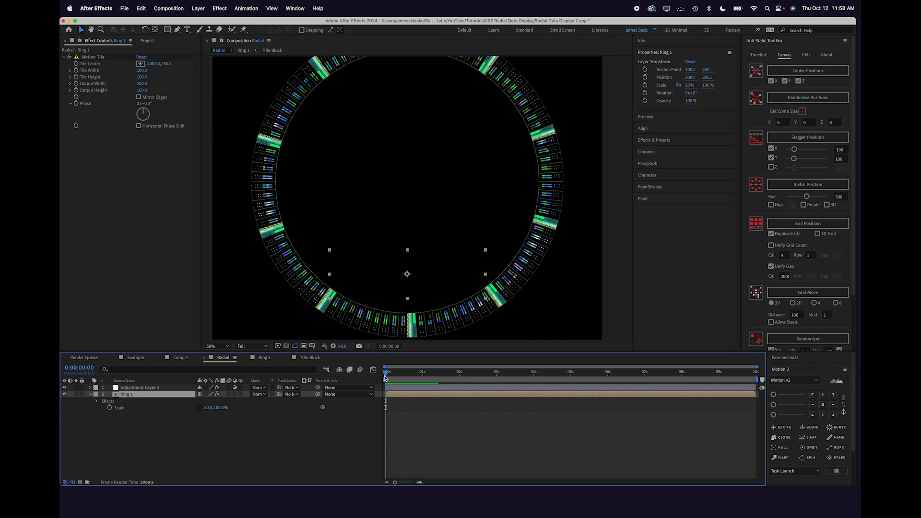
# Open the Ring 1 composition and scale both Noise 1 layers vertically to 75%, keeping their width at 100%
pyautogui.doubleClick(400, 394)
pyautogui.scroll(2, 434, 237)
pyautogui.moveTo(433, 237); pyautogui.dragTo(545, 217)
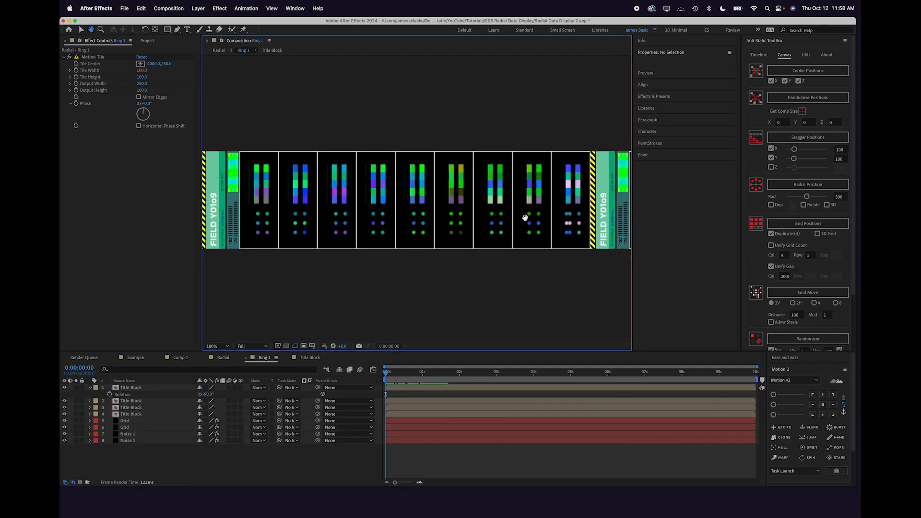
pyautogui.moveTo(381, 231); pyautogui.dragTo(426, 232)
pyautogui.click(133, 436)
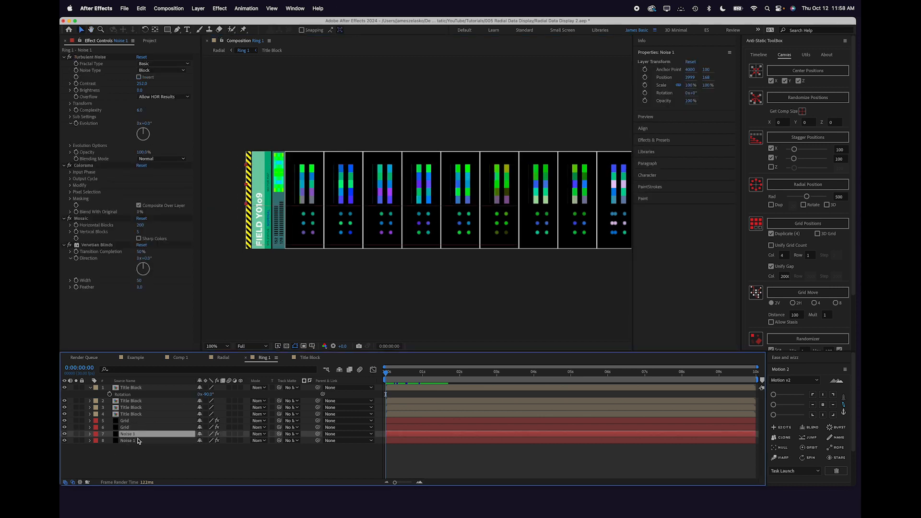
pyautogui.keyDown('shift'); pyautogui.click(137, 441); pyautogui.keyUp('shift')
pyautogui.scroll(-2, 487, 235)
pyautogui.scroll(2, 486, 235)
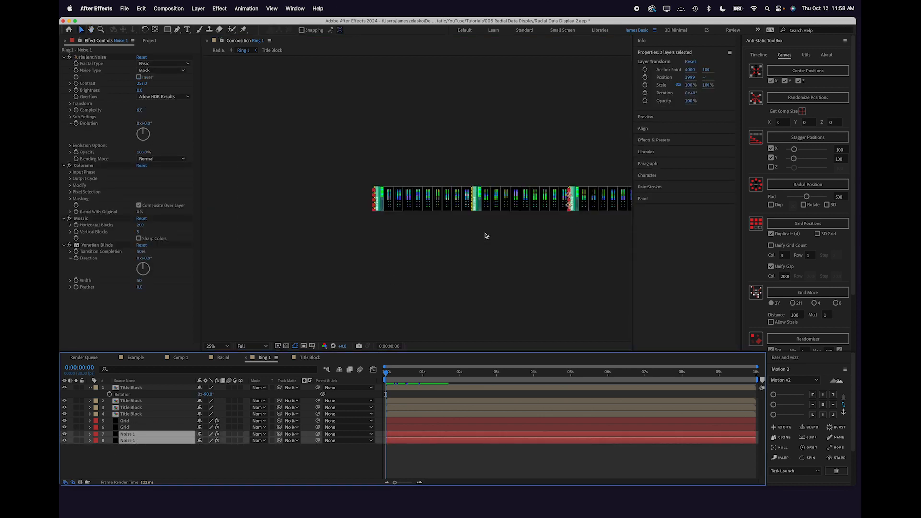
pyautogui.moveTo(531, 194); pyautogui.dragTo(434, 192)
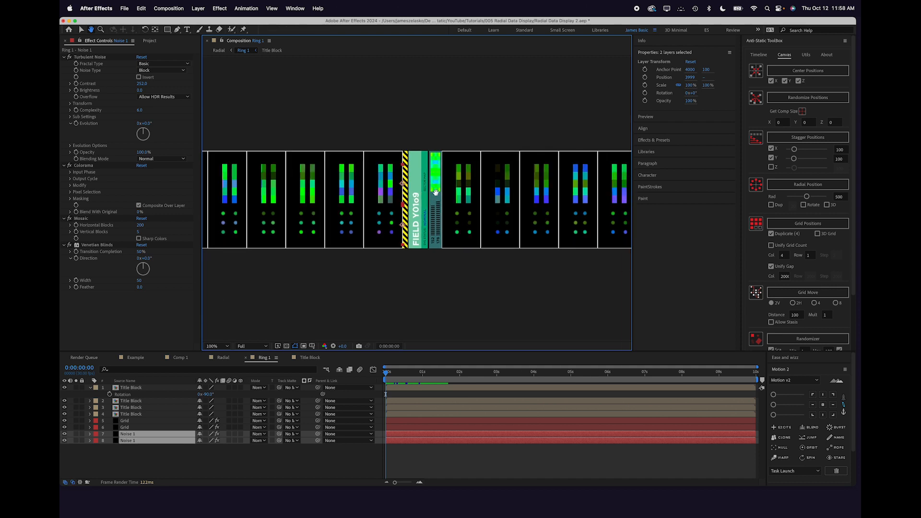
pyautogui.scroll(1, 430, 193)
pyautogui.moveTo(390, 133); pyautogui.dragTo(366, 167)
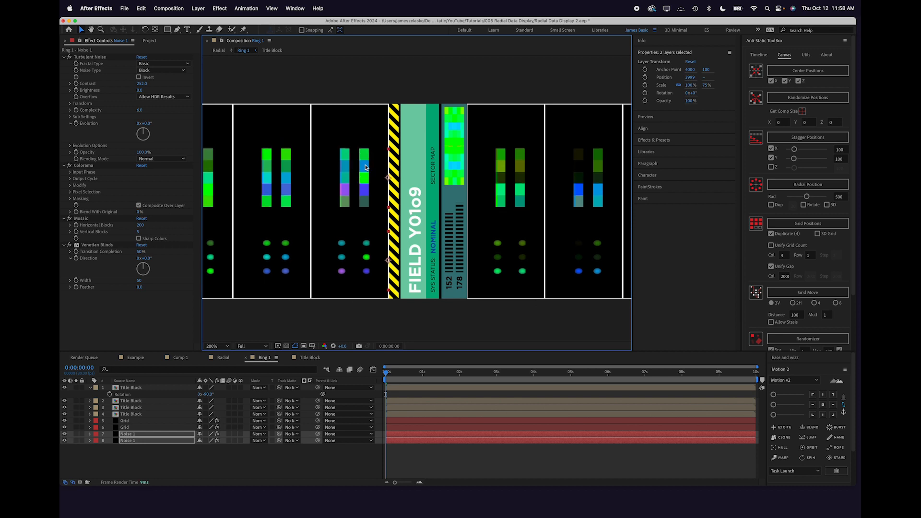
# Nudge both Noise 1 layers slightly left so the bars and dots sit centered in their grid cells
pyautogui.press(',')
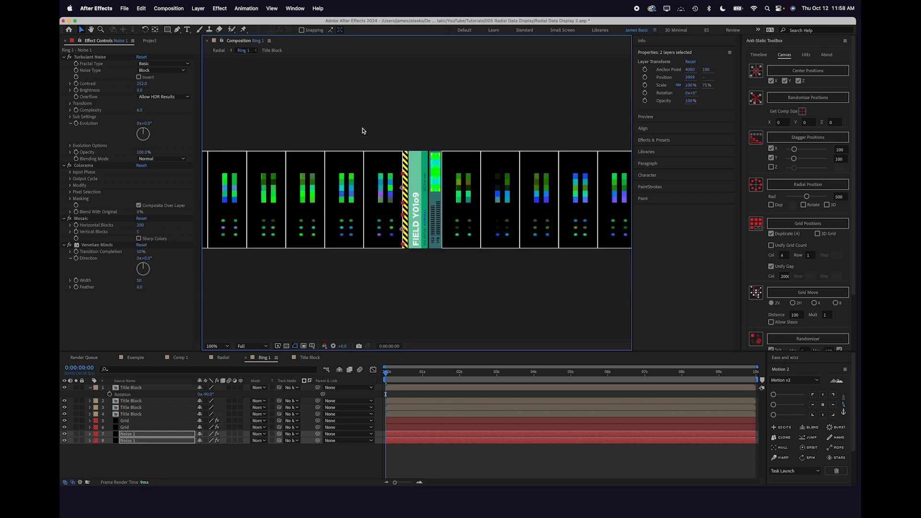
pyautogui.moveTo(330, 159); pyautogui.dragTo(419, 161)
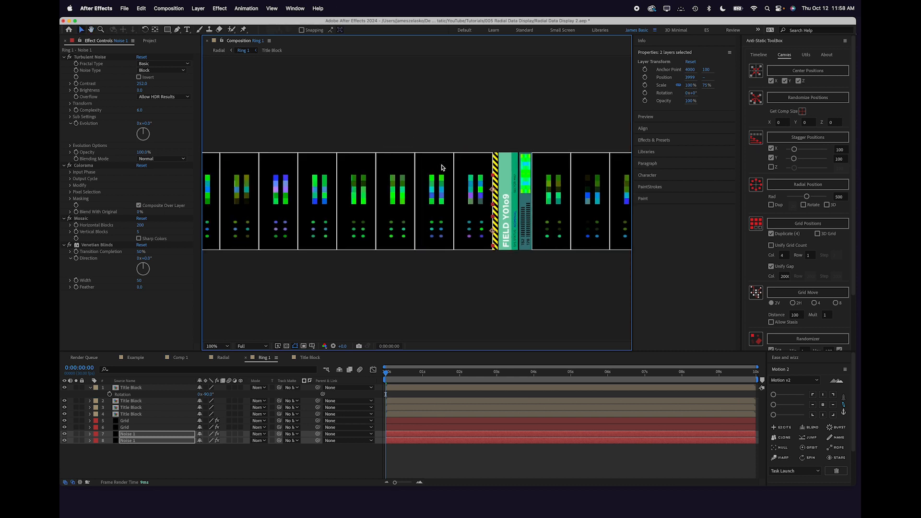
pyautogui.press('.')
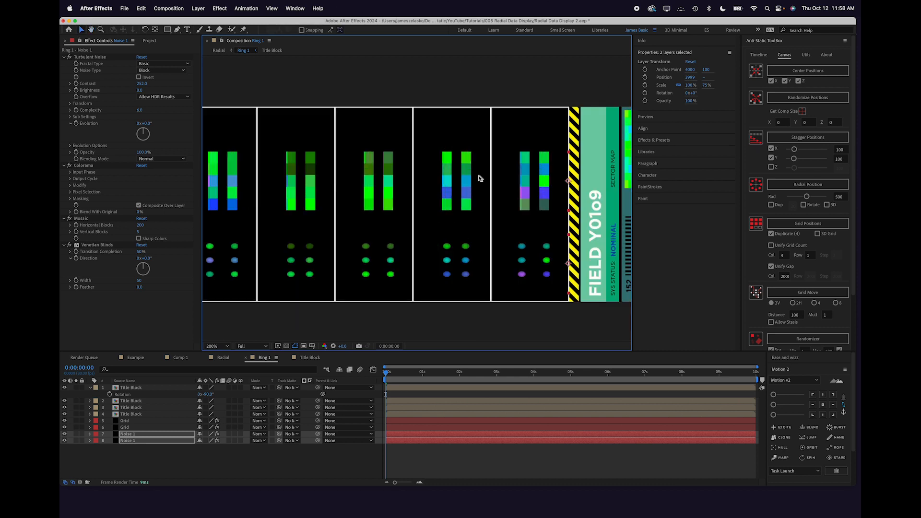
pyautogui.moveTo(468, 177); pyautogui.dragTo(464, 178)
pyautogui.press(',')
pyautogui.click(420, 456)
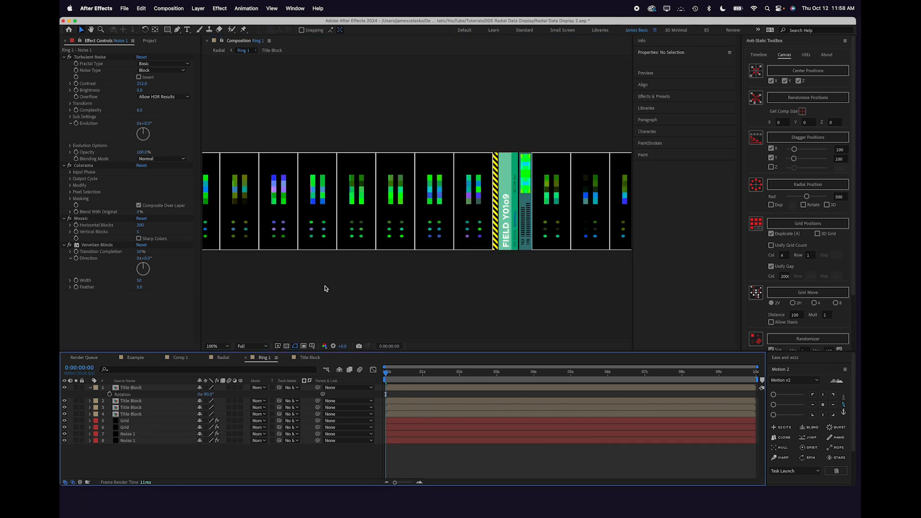
# Create a new text layer reading "00" in the Ring 1 composition
pyautogui.click(199, 8)
pyautogui.moveTo(214, 24)
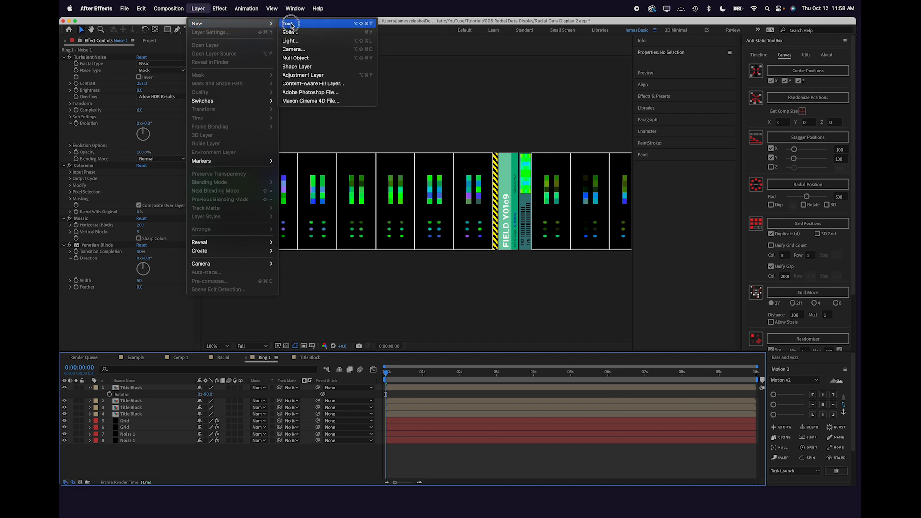
pyautogui.click(291, 26)
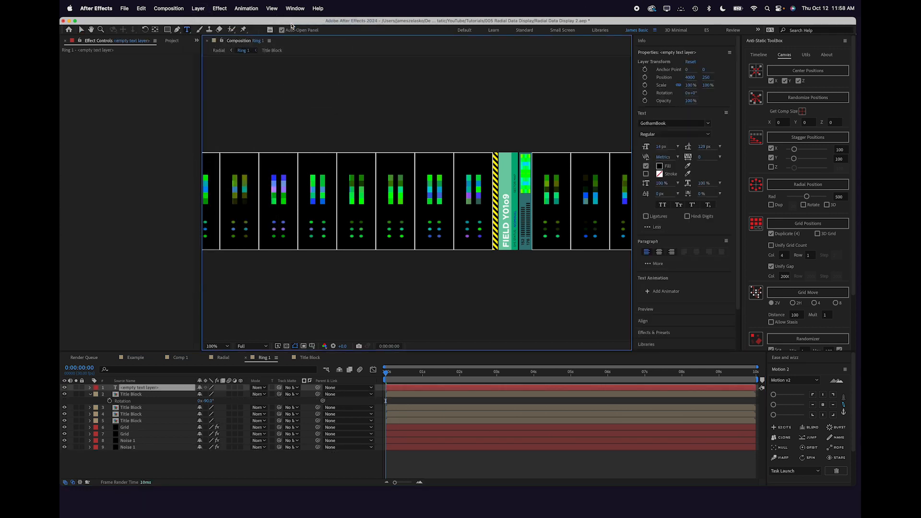
pyautogui.write('00')
pyautogui.click(268, 466)
pyautogui.press('v')
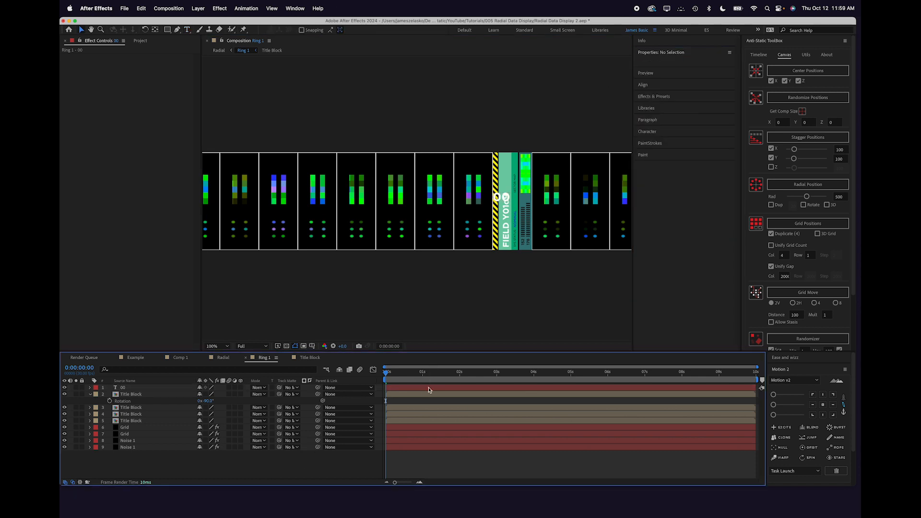
# Rotate the "00" text layer to -90° to match the orientation of the Title Blocks
pyautogui.click(429, 390)
pyautogui.press('r')
pyautogui.click(211, 393)
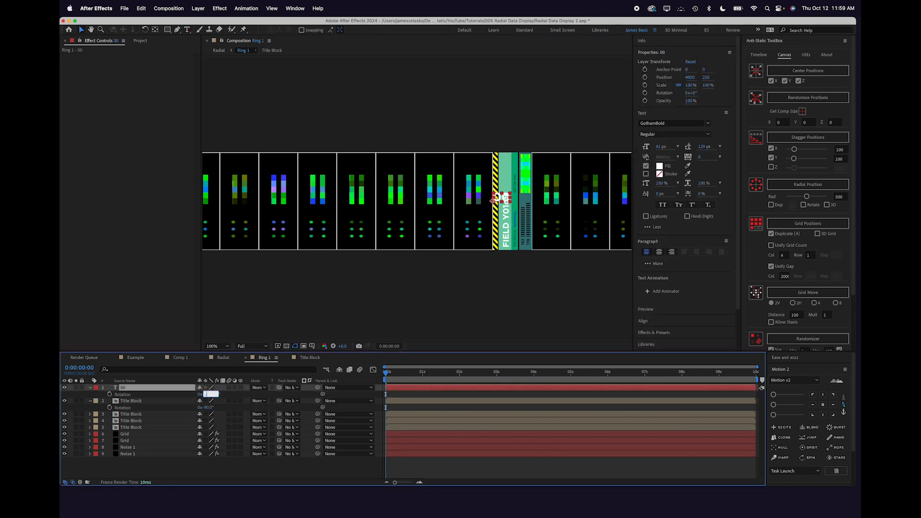
pyautogui.press('Return')
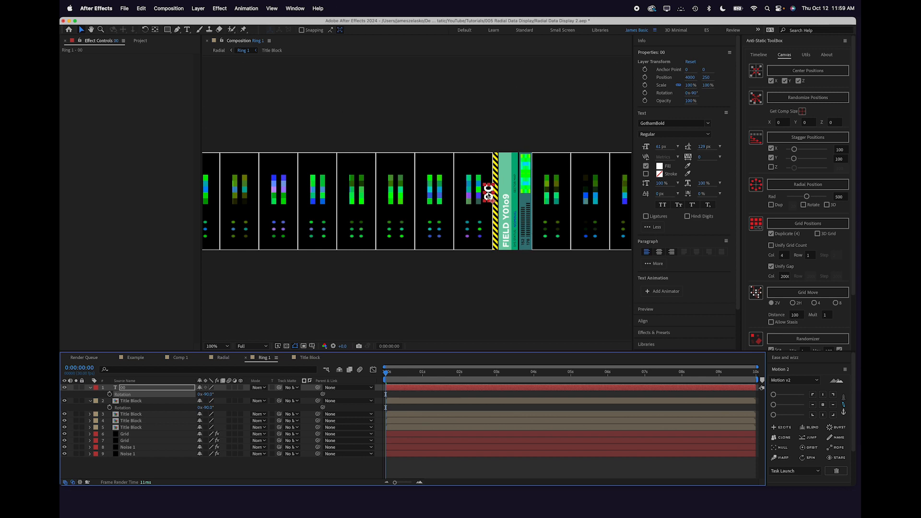
# Move the "00" text above a cell's noise bars at 3718, 95 and reduce its font size to 43 px
pyautogui.moveTo(490, 180); pyautogui.dragTo(437, 171)
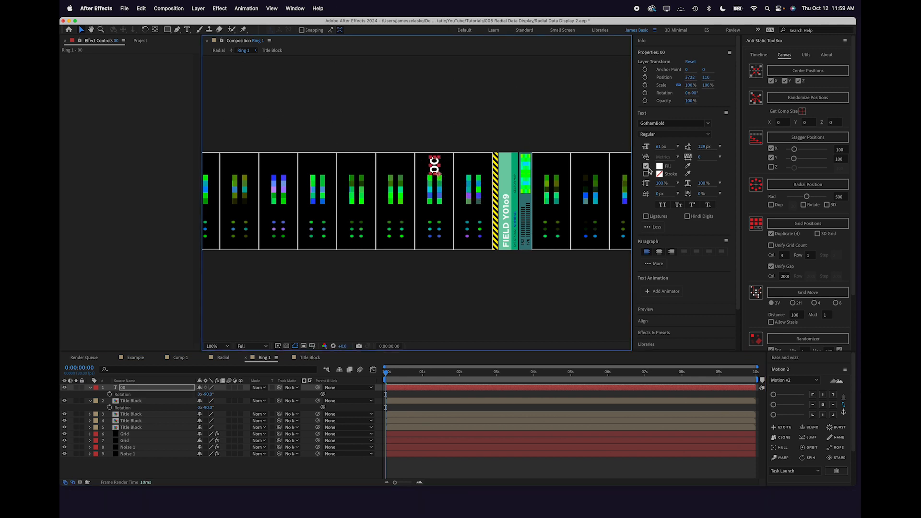
pyautogui.click(658, 147)
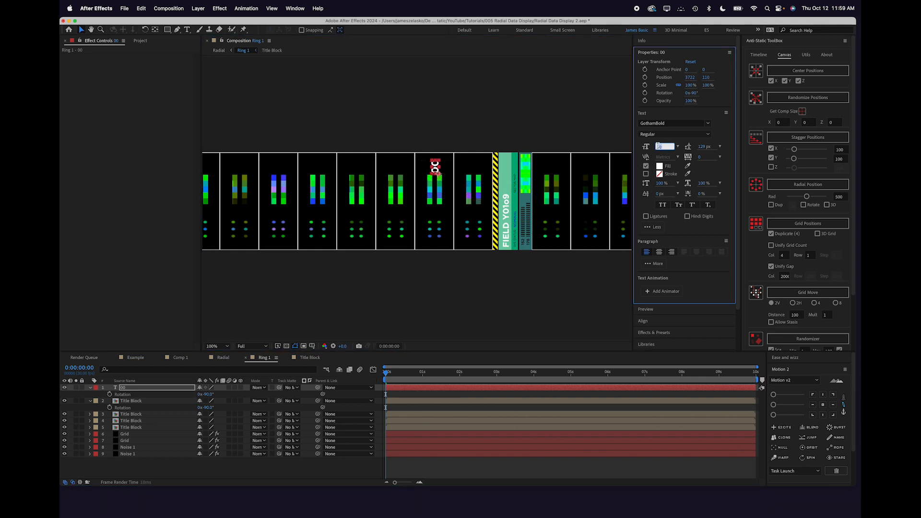
pyautogui.press('Down')
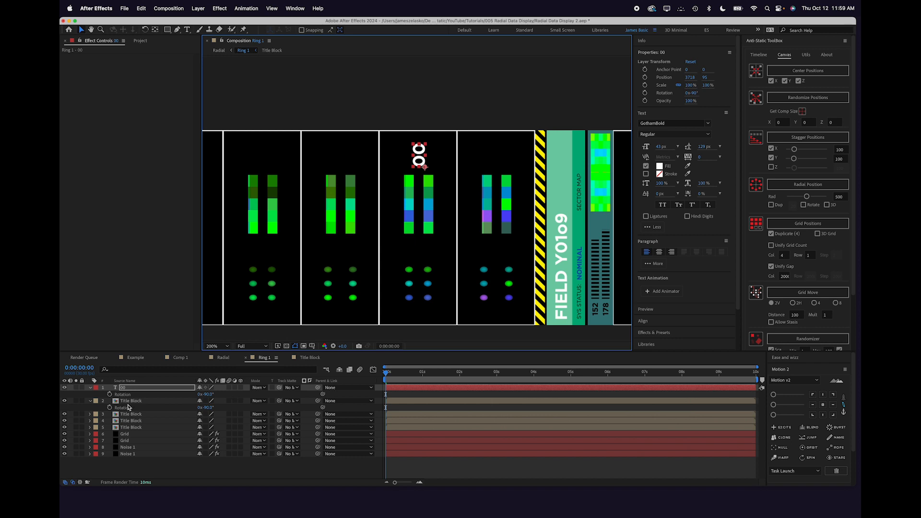
# Add the expression "index" to the "00" layer's Source Text and reselect the layer
pyautogui.click(91, 388)
pyautogui.click(91, 388)
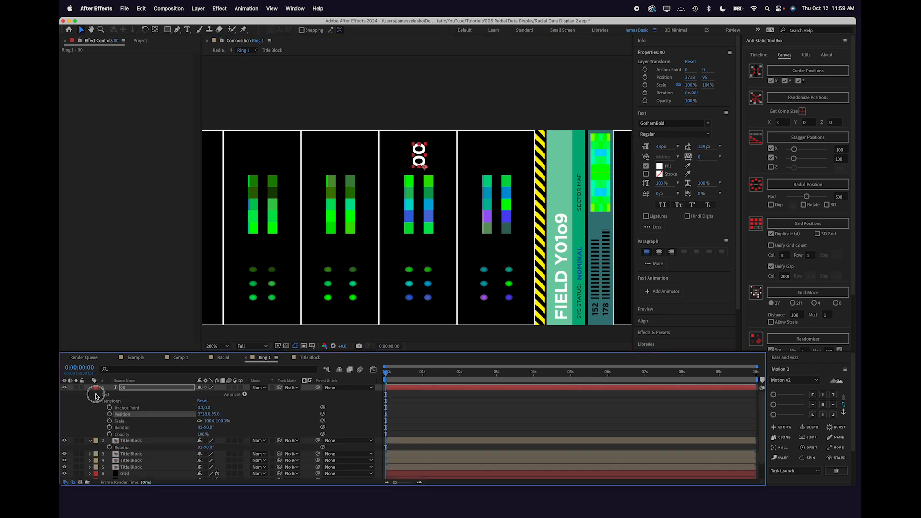
pyautogui.click(97, 394)
pyautogui.keyDown('alt'); pyautogui.click(110, 402); pyautogui.keyUp('alt')
pyautogui.write('in')
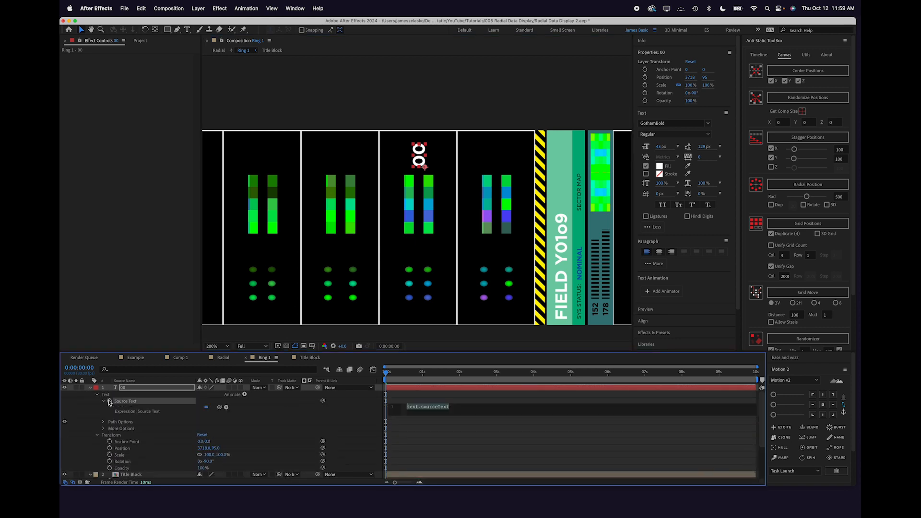
pyautogui.write('dex')
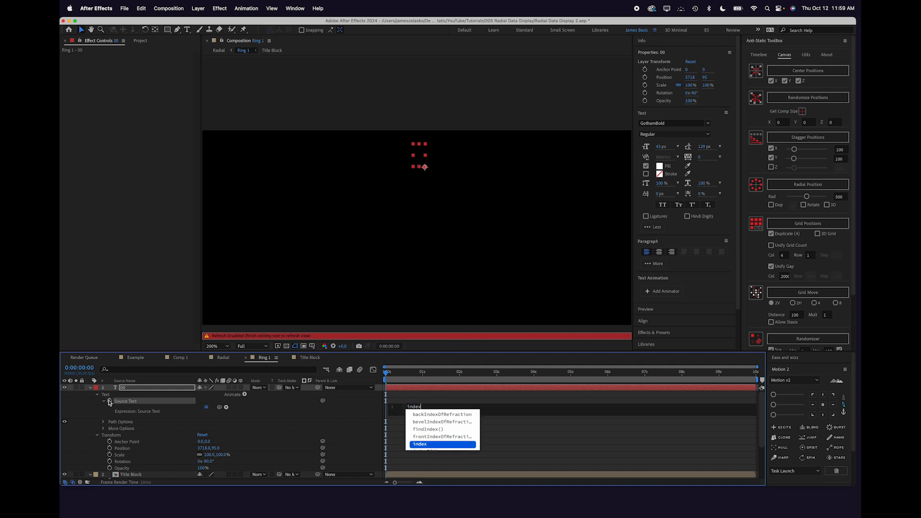
pyautogui.click(365, 413)
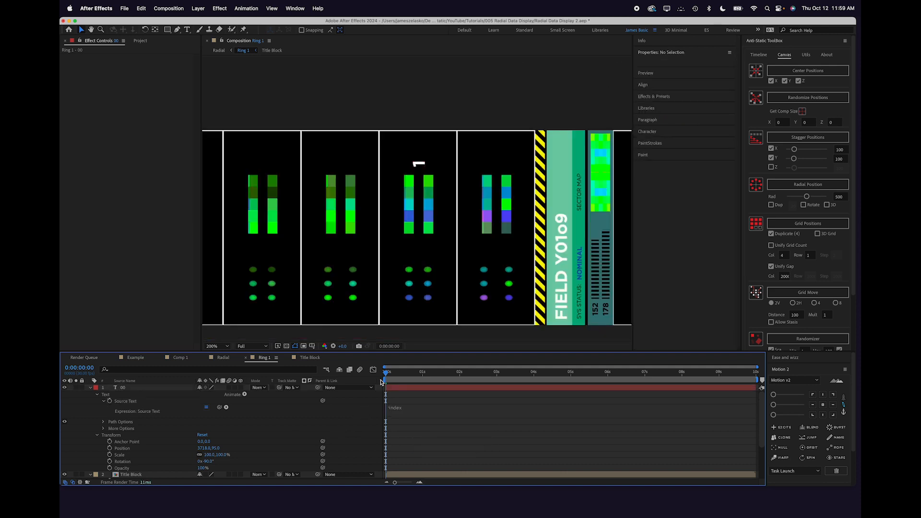
pyautogui.click(412, 390)
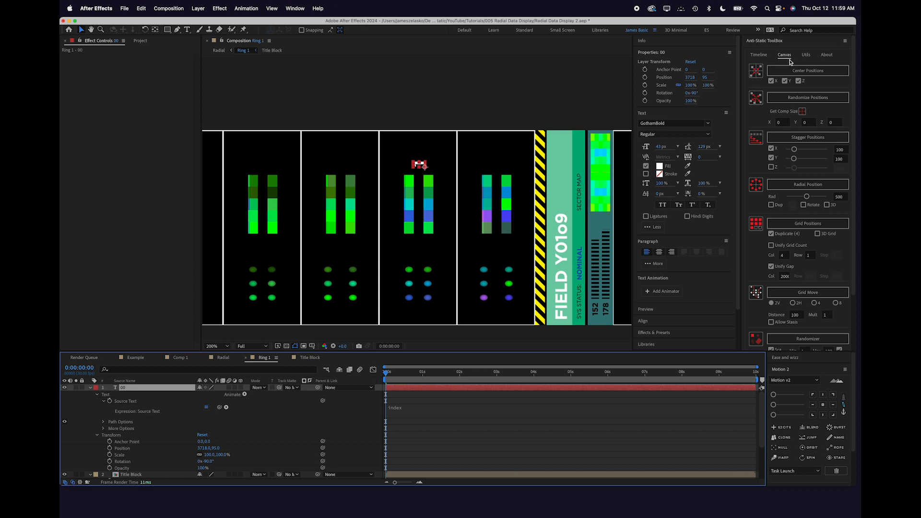
# Duplicate the number layer into a grid of 40 columns and 1 row with a gap of 200
pyautogui.click(782, 256)
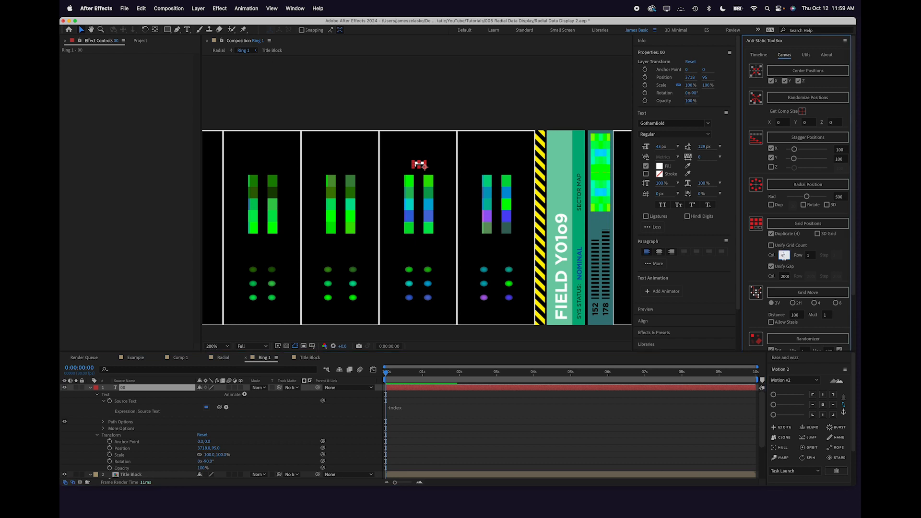
pyautogui.write('40')
pyautogui.click(785, 276)
pyautogui.click(786, 224)
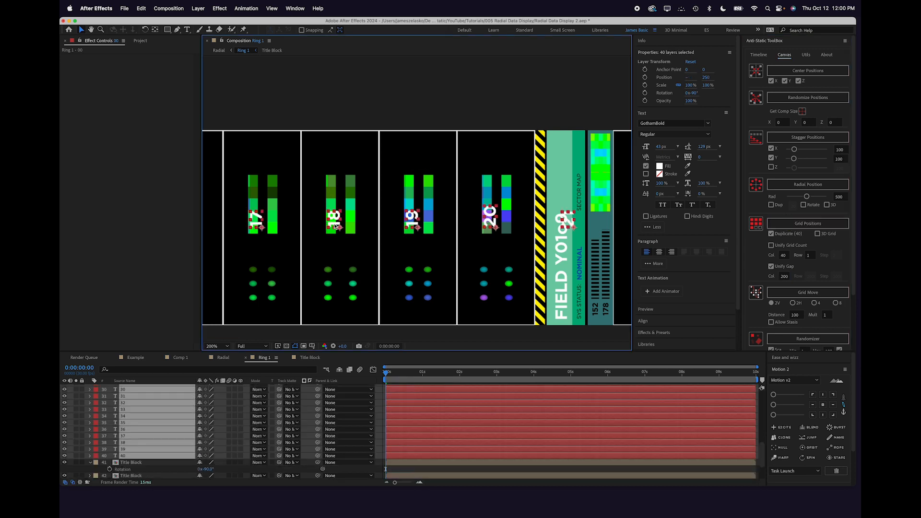
# Move the 40 number layers up together above the cells' noise bars at Y 87 and deselect them
pyautogui.moveTo(338, 228); pyautogui.dragTo(346, 154)
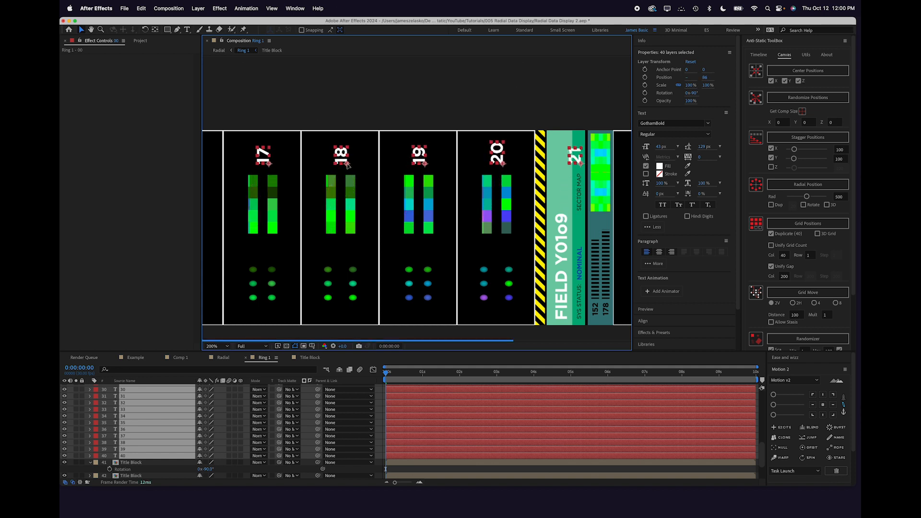
pyautogui.press(',')
pyautogui.press(',')
pyautogui.press('space')
pyautogui.moveTo(336, 234); pyautogui.dragTo(520, 230)
pyautogui.moveTo(385, 226); pyautogui.dragTo(474, 221)
pyautogui.click(376, 399)
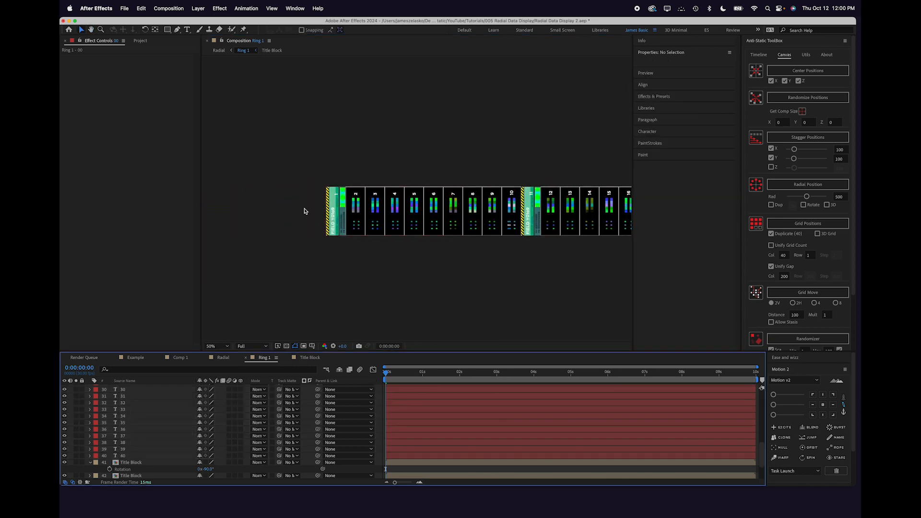
# Delete the numbers that overlap the first and second Title Blocks in the strip
pyautogui.press('.')
pyautogui.click(256, 191)
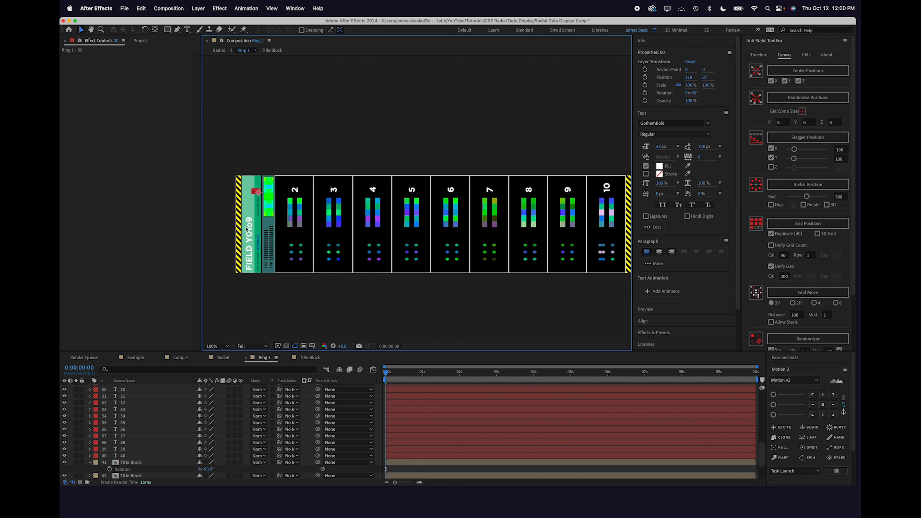
pyautogui.press('Delete')
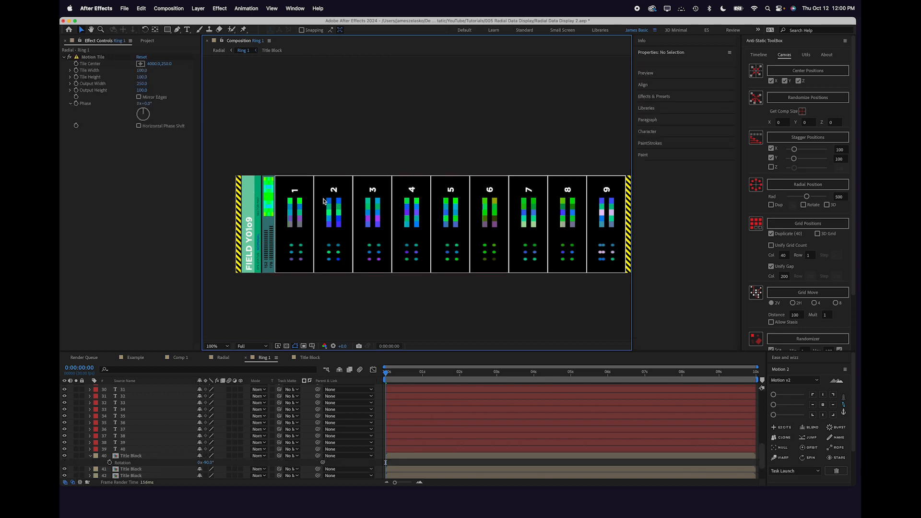
pyautogui.hscroll(5, 337, 194)
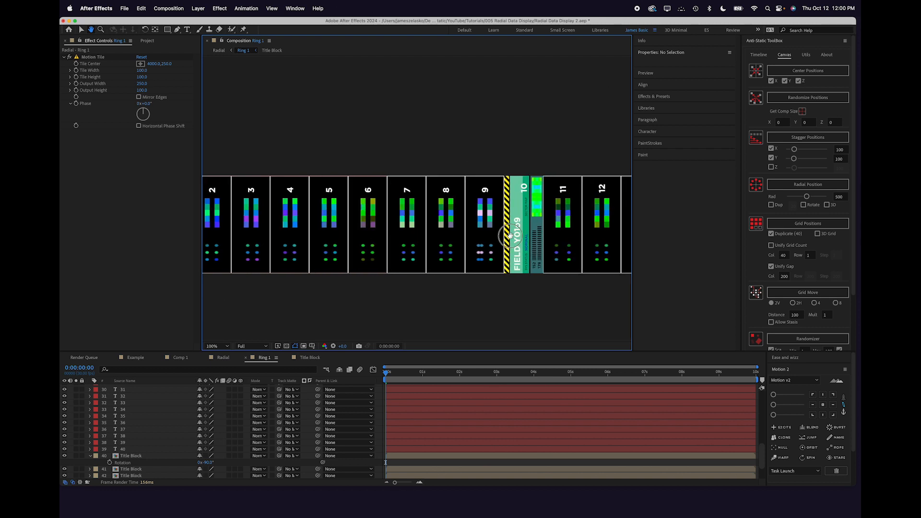
pyautogui.click(410, 193)
pyautogui.press('Delete')
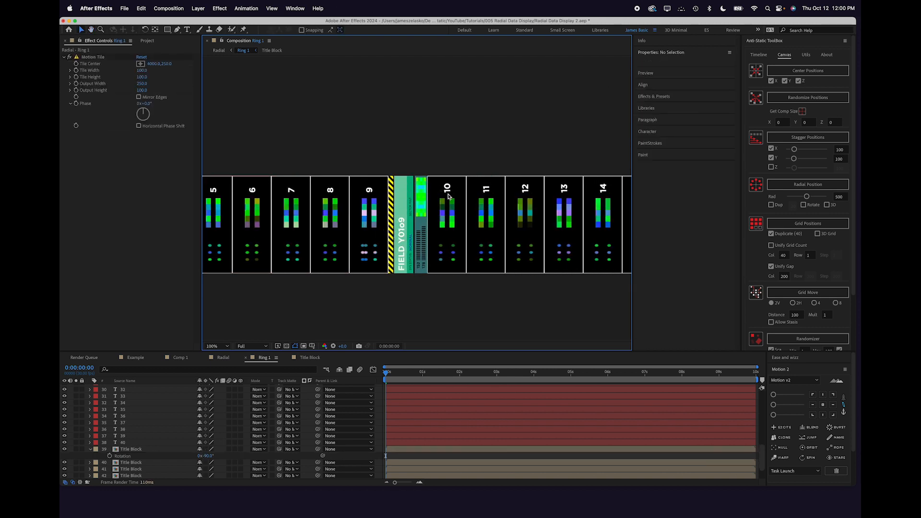
# Delete the numbers that overlap the third and fourth Title Blocks in the strip
pyautogui.press('space')
pyautogui.moveTo(525, 207); pyautogui.dragTo(307, 210)
pyautogui.moveTo(433, 216); pyautogui.dragTo(264, 236)
pyautogui.click(413, 210)
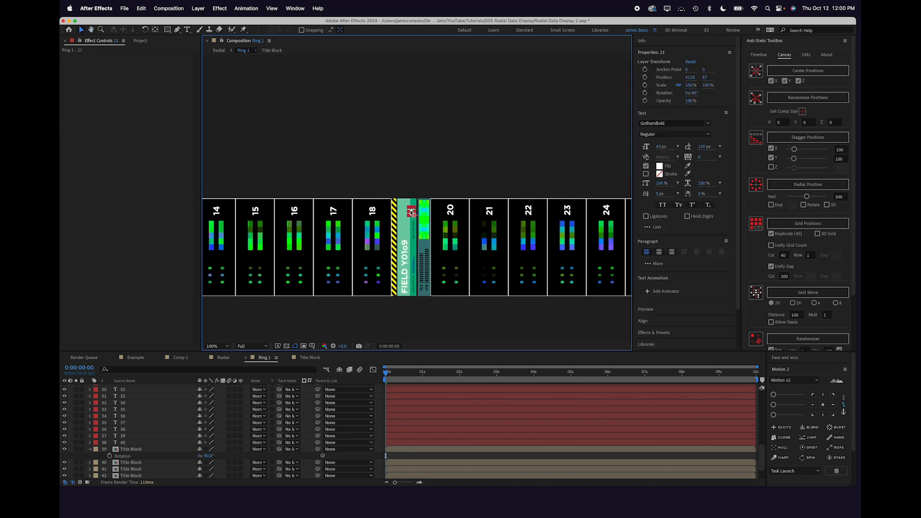
pyautogui.press('Delete')
pyautogui.press('space')
pyautogui.moveTo(584, 239); pyautogui.dragTo(582, 239)
pyautogui.moveTo(523, 241); pyautogui.dragTo(401, 239)
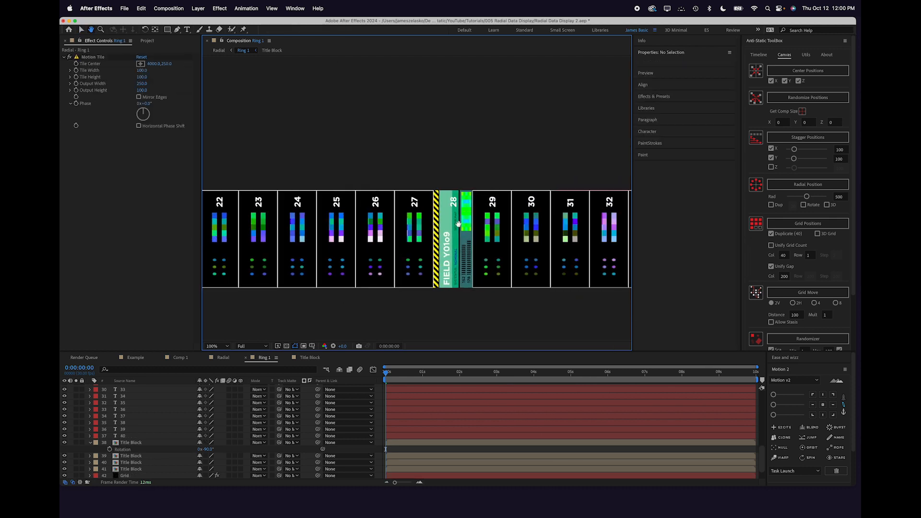
pyautogui.click(453, 206)
pyautogui.press('Delete')
pyautogui.moveTo(562, 237); pyautogui.dragTo(335, 224)
pyautogui.moveTo(475, 222); pyautogui.dragTo(494, 220)
pyautogui.press(',')
pyautogui.press(',')
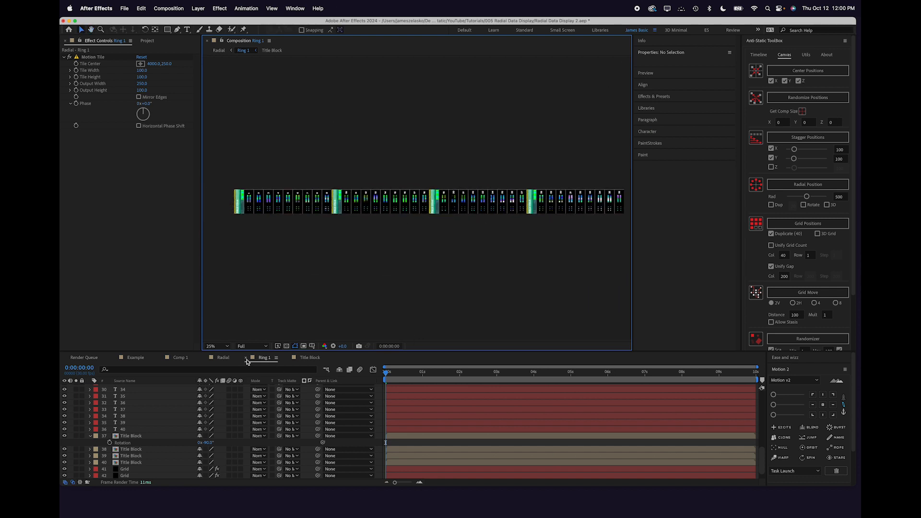
# Switch to the Radial composition and create a new composition named Ring 2, 4000 px wide and 500 px high
pyautogui.click(223, 358)
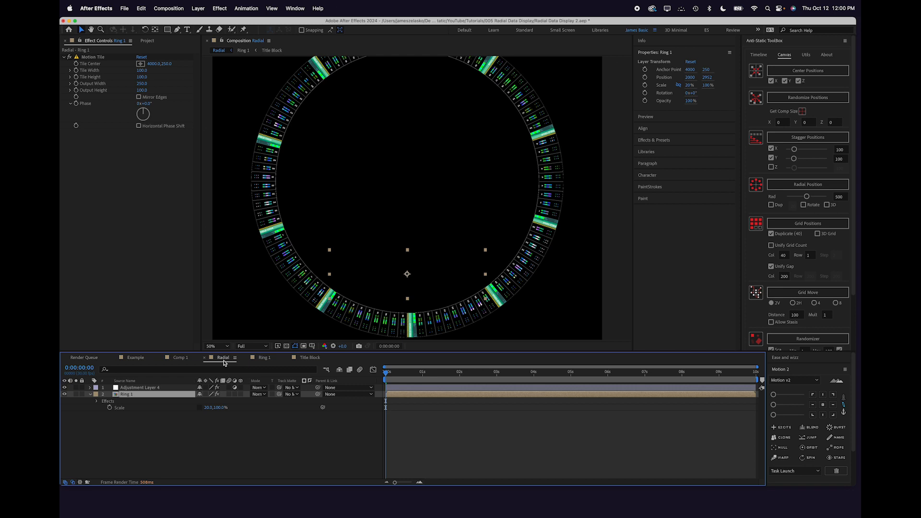
pyautogui.click(169, 8)
pyautogui.click(176, 24)
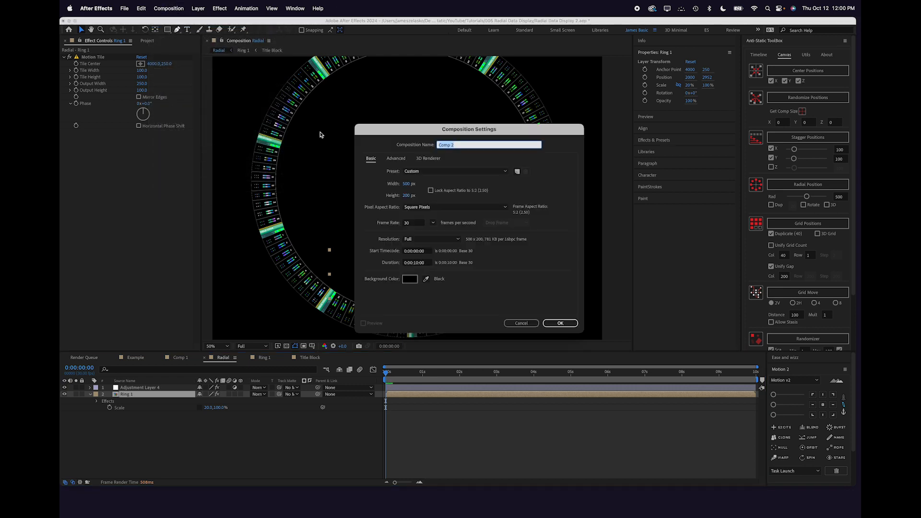
pyautogui.write('Ring')
pyautogui.press('Tab')
pyautogui.write('4000')
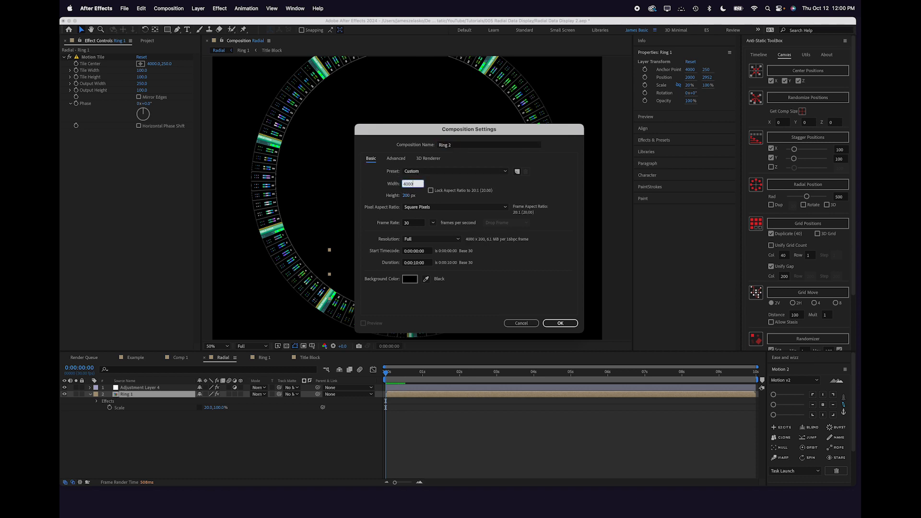
pyautogui.press('Tab')
pyautogui.write('500')
pyautogui.press('Return')
# Check the Ring 1 strip, then create a black solid named Noise 1 in Ring 2, 4000 px wide and 80 px high
pyautogui.click(264, 357)
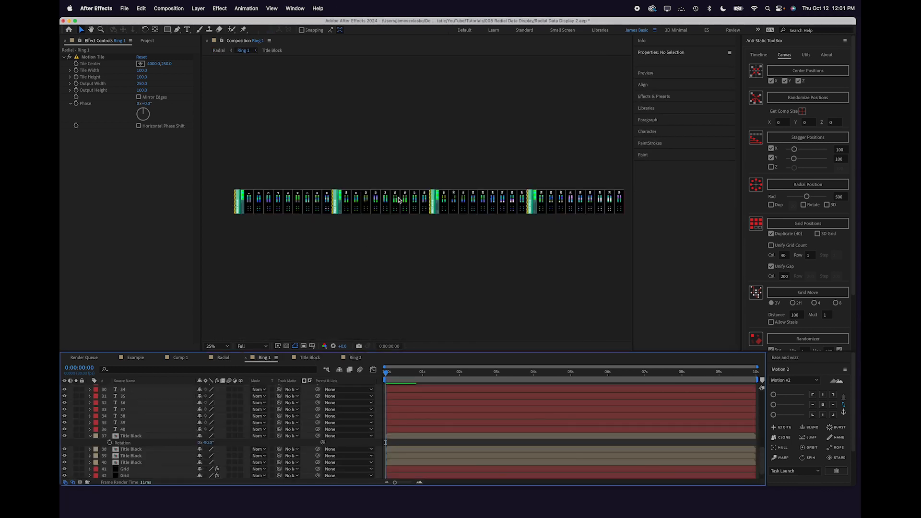
pyautogui.scroll(2, 401, 203)
pyautogui.click(355, 357)
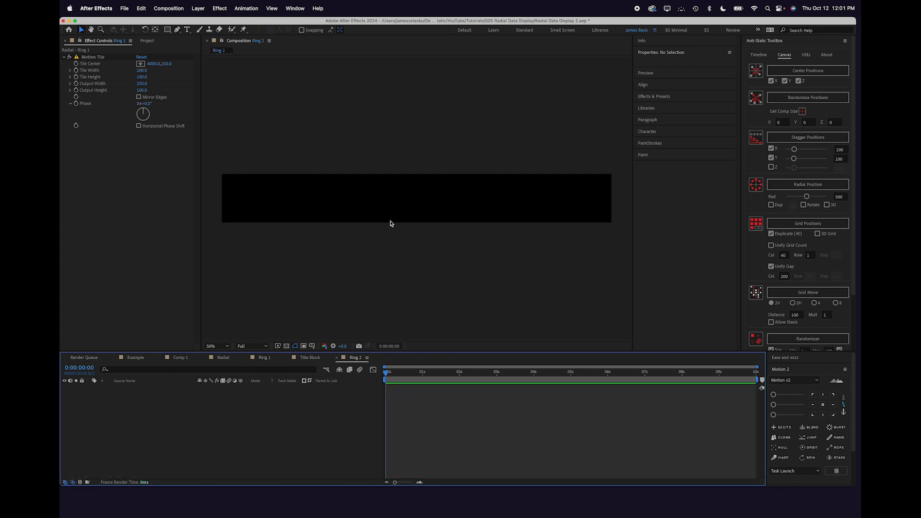
pyautogui.press('super+y')
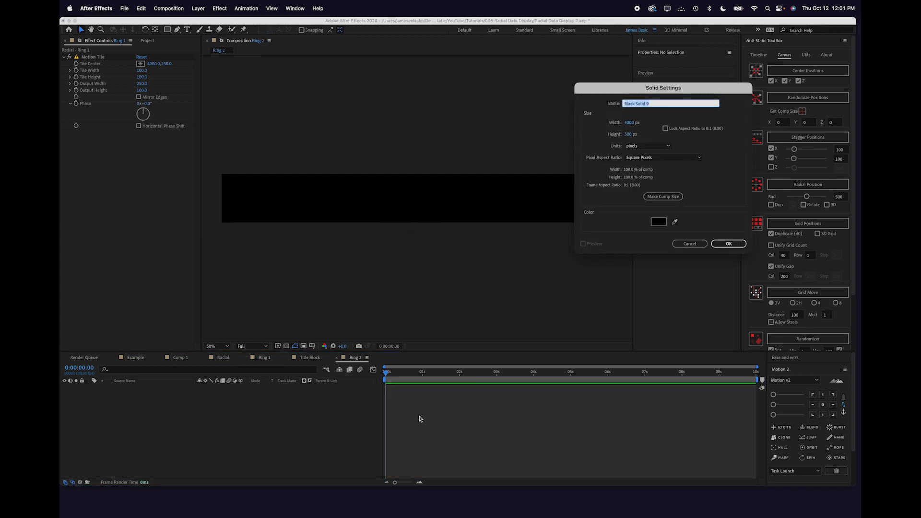
pyautogui.write('Noise 1')
pyautogui.click(627, 134)
pyautogui.write('80')
pyautogui.press('Return')
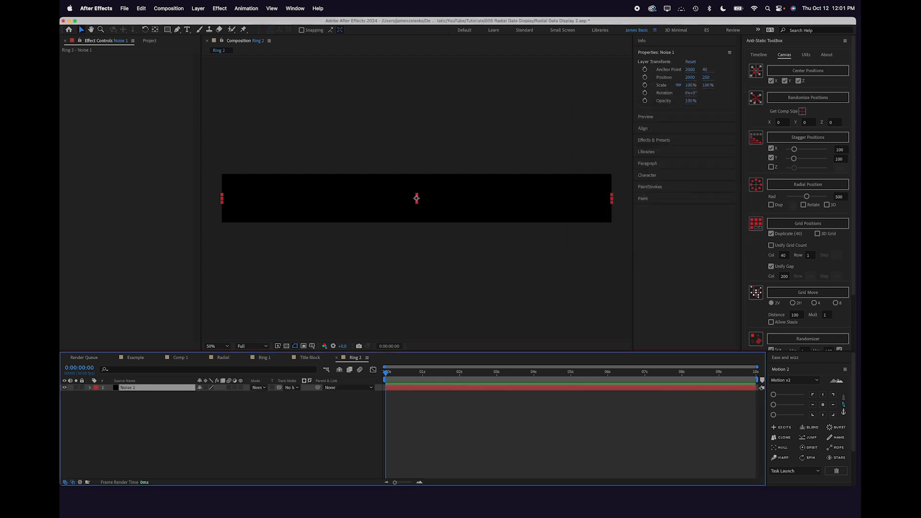
# Apply the Turbulent Noise effect to the Noise 1 solid
pyautogui.hotkey('ctrl', 'space')
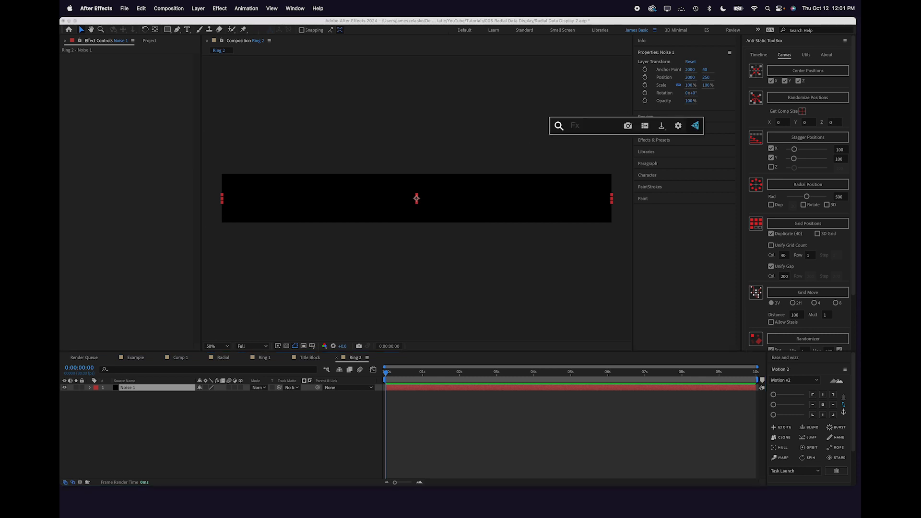
pyautogui.write('turg')
pyautogui.press('BackSpace')
pyautogui.write('b')
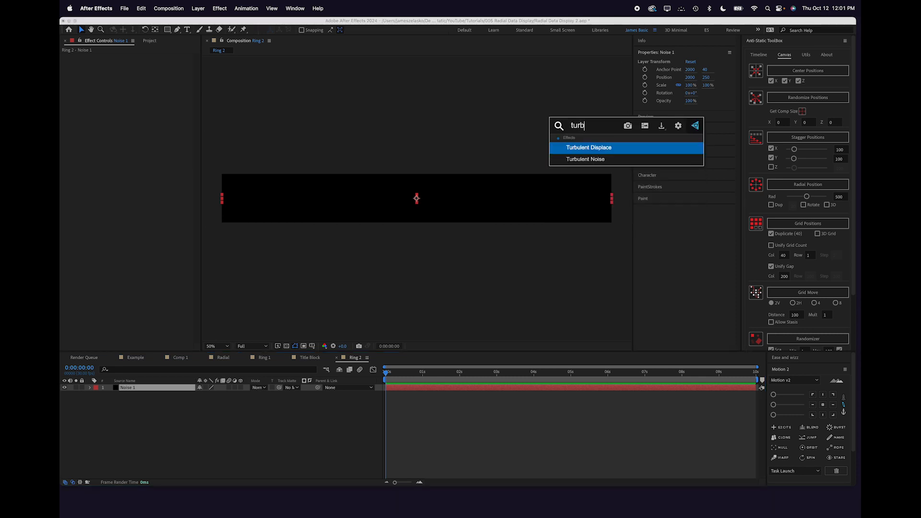
pyautogui.press('Down')
pyautogui.press('Return')
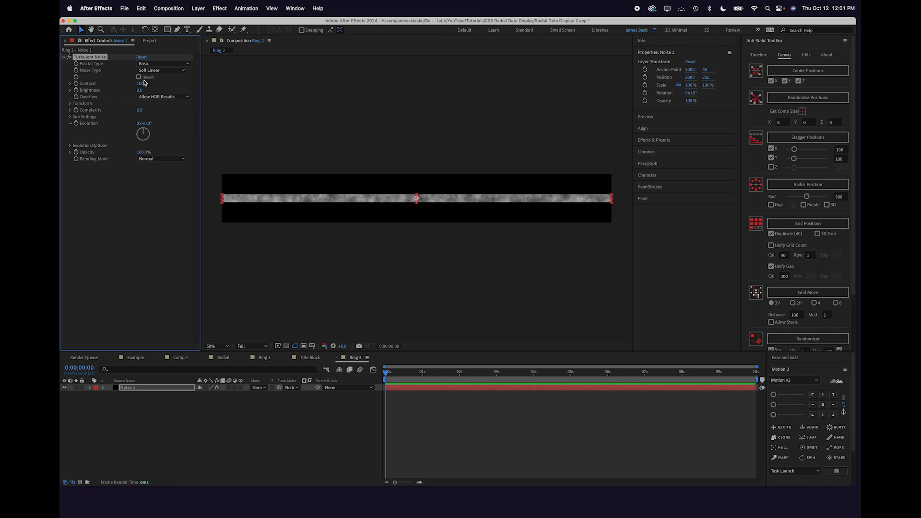
# Set the Turbulent Noise type to Block and its brightness to -30
pyautogui.click(162, 70)
pyautogui.click(163, 84)
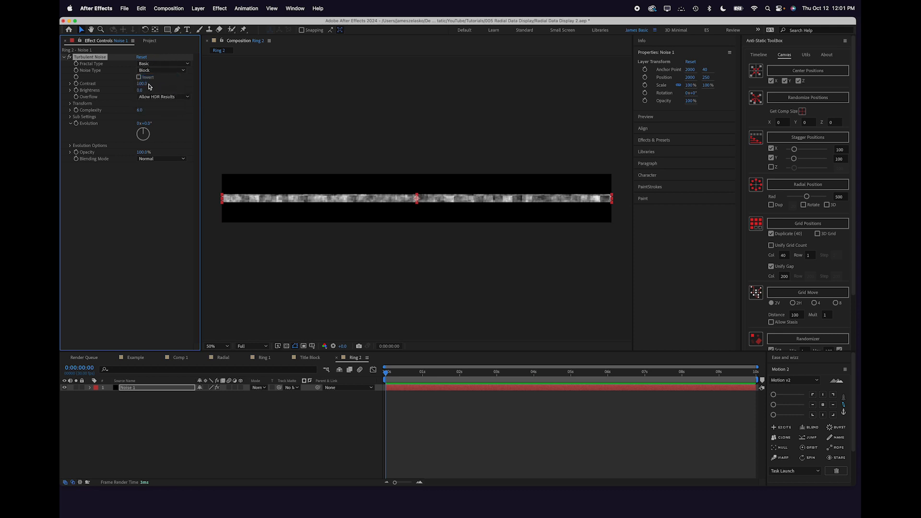
pyautogui.moveTo(139, 90); pyautogui.dragTo(125, 90)
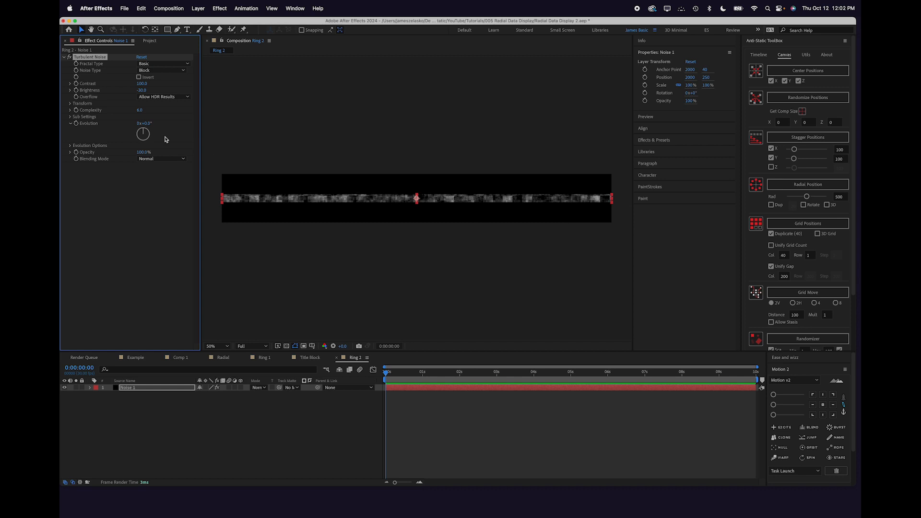
# Turn off Uniform Scaling in the Turbulent Noise transform and set Scale Height to 600
pyautogui.click(70, 103)
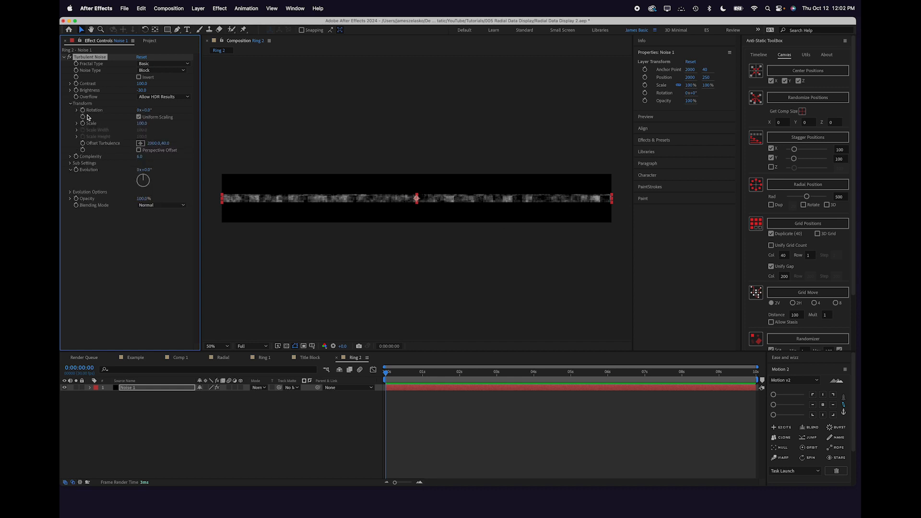
pyautogui.click(139, 117)
pyautogui.click(142, 146)
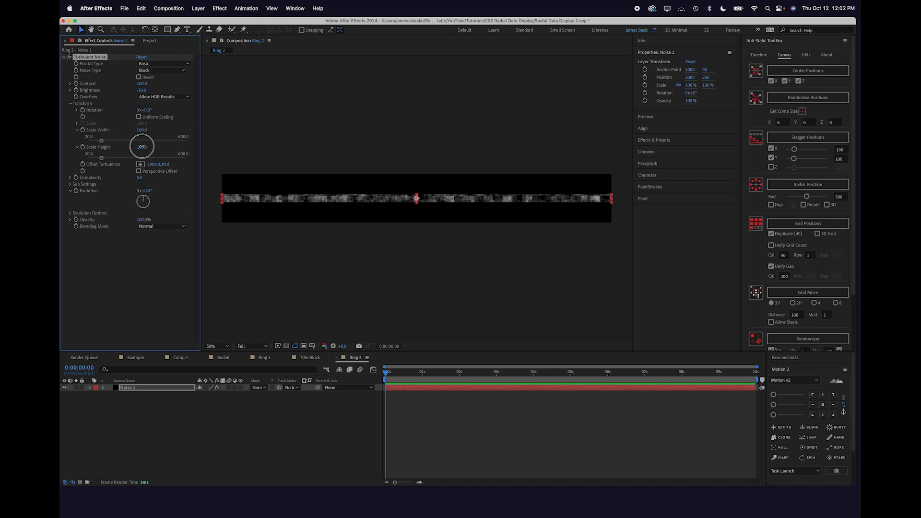
pyautogui.write('600')
pyautogui.press('Return')
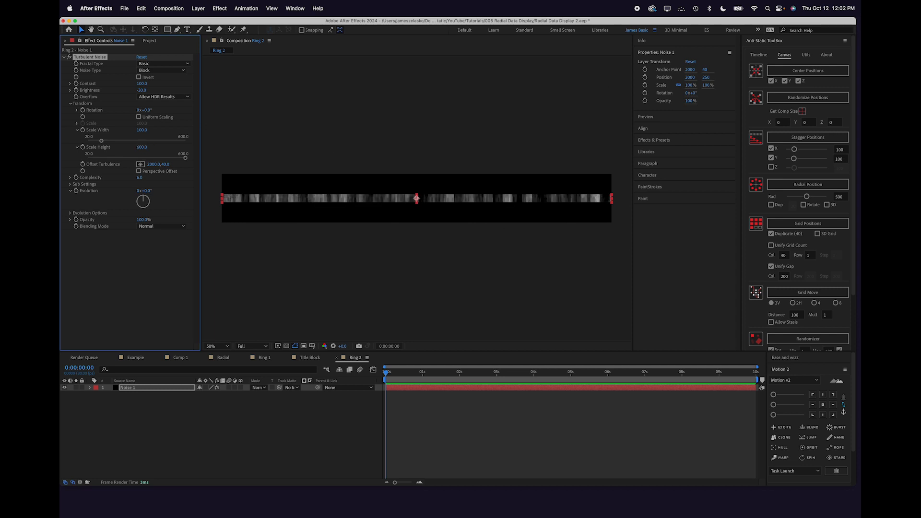
pyautogui.press('.')
pyautogui.press('.')
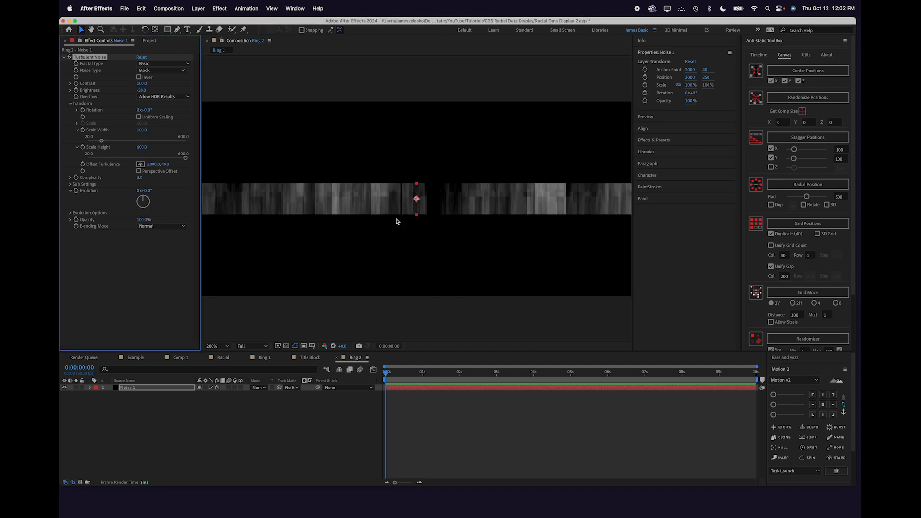
pyautogui.moveTo(399, 373); pyautogui.dragTo(383, 372)
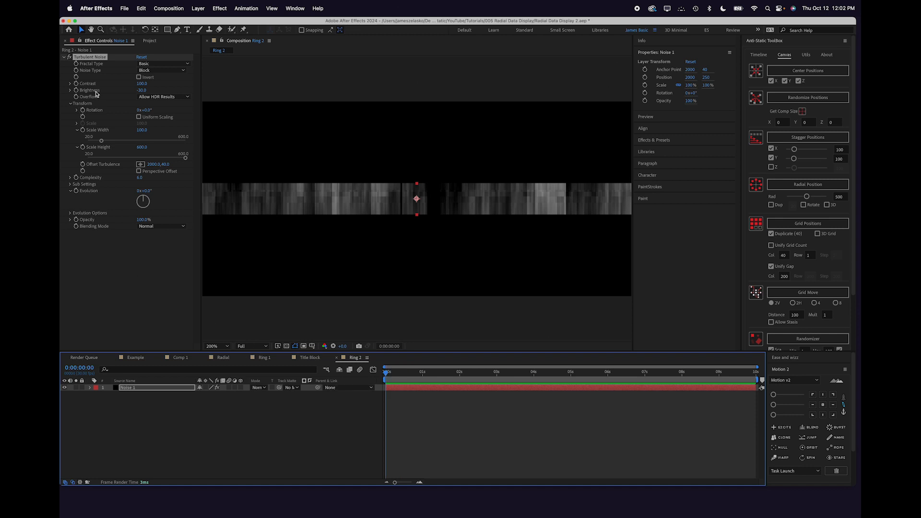
# Add the expression [value[0], value[1]] to Offset Turbulence and reopen it for editing after value[0]
pyautogui.keyDown('alt'); pyautogui.click(82, 165); pyautogui.keyUp('alt')
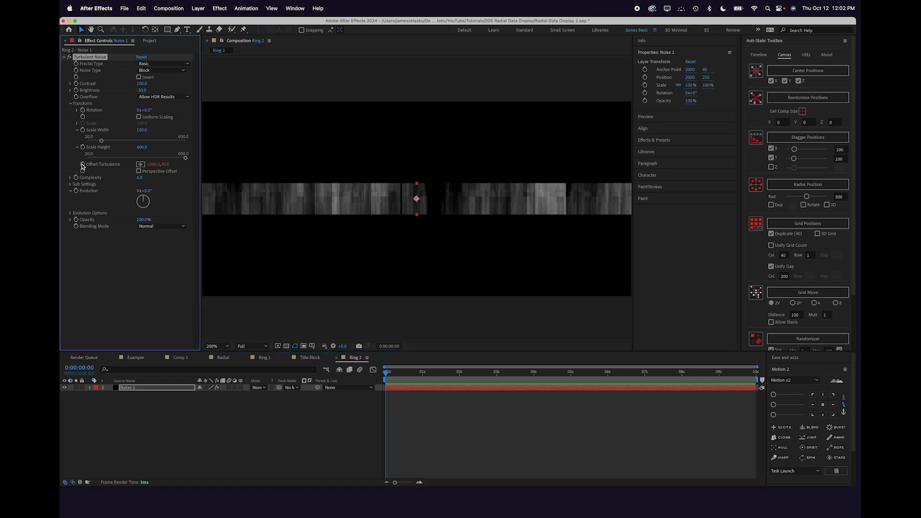
pyautogui.write('[')
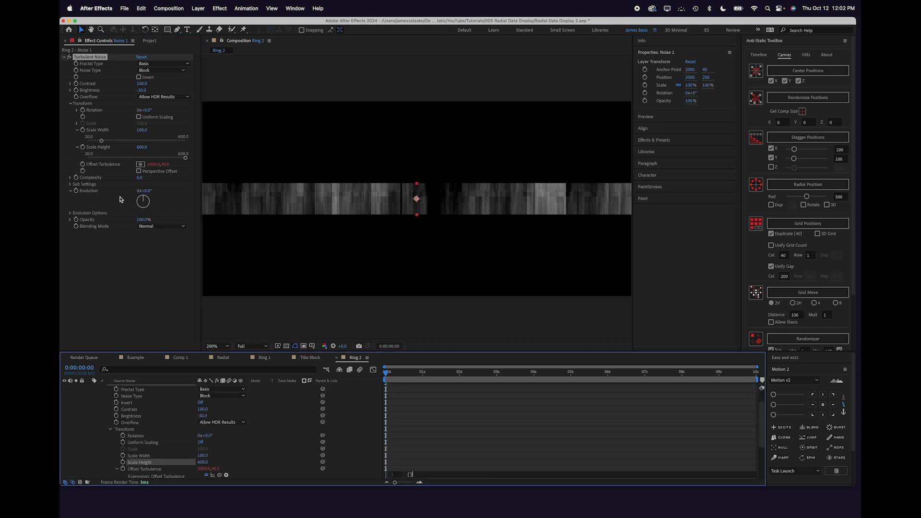
pyautogui.write('value[0')
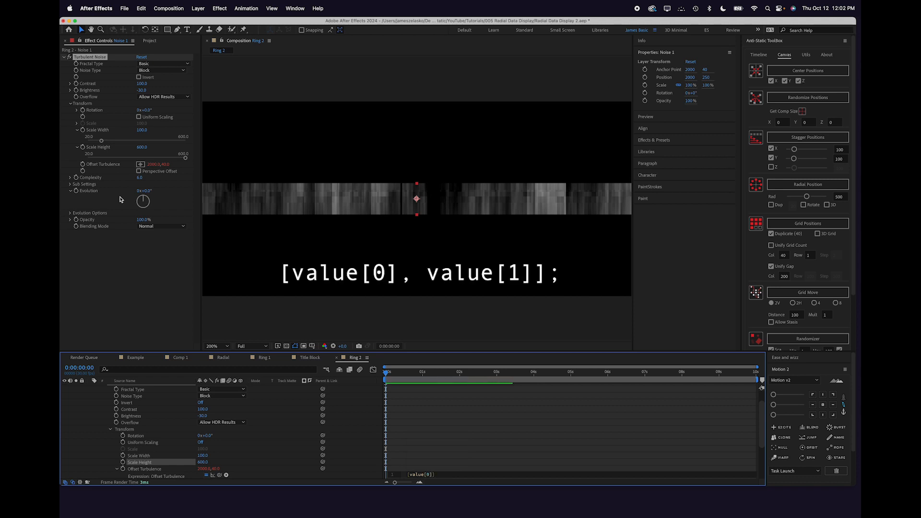
pyautogui.write('], value[1')
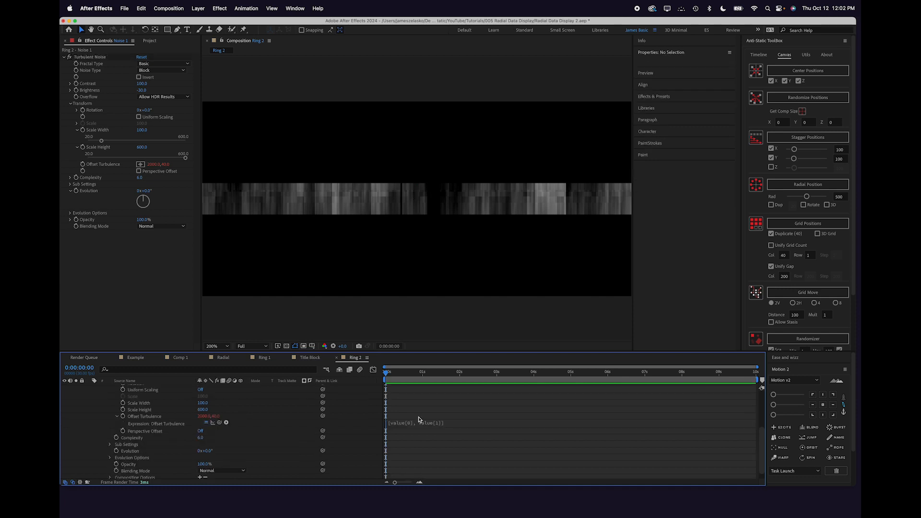
pyautogui.click(459, 422)
pyautogui.click(432, 422)
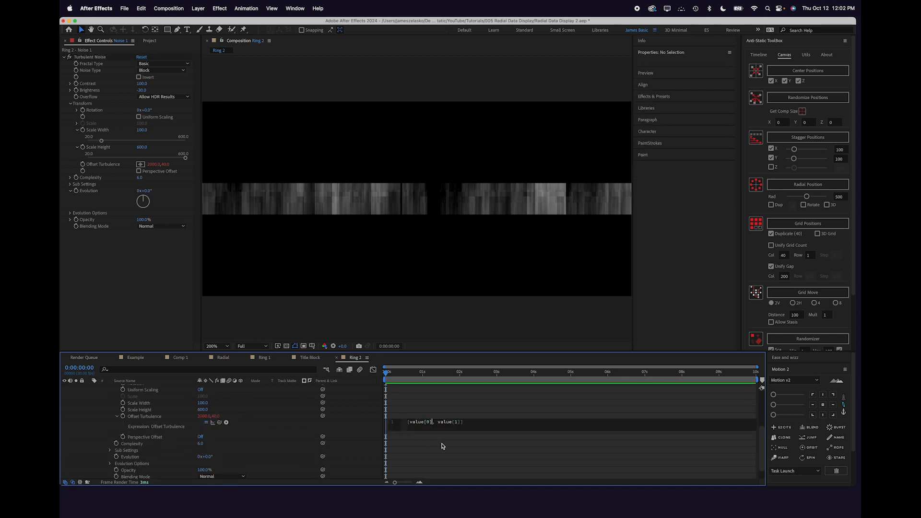
# Complete the Offset Turbulence expression as [value[0]+time*200, value[1]] and scrub the timeline to preview the noise movement
pyautogui.write('+time*')
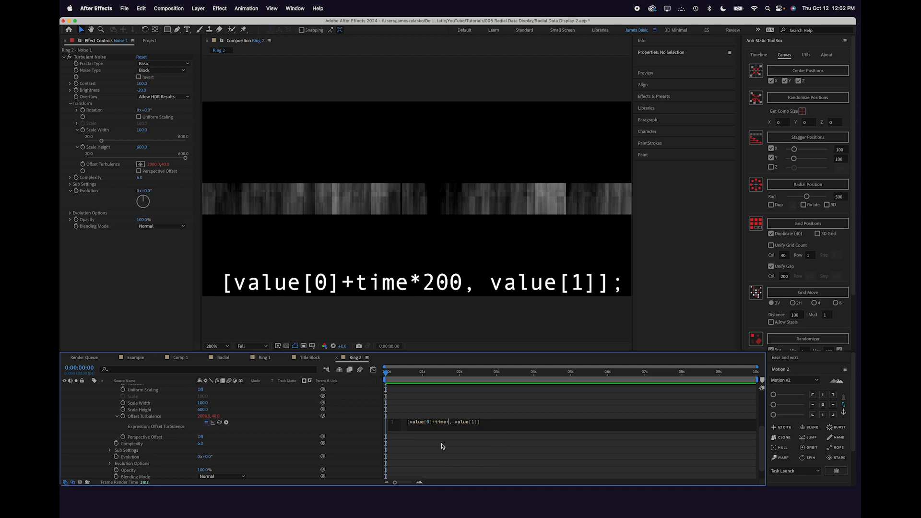
pyautogui.write('200')
pyautogui.click(441, 446)
pyautogui.click(424, 374)
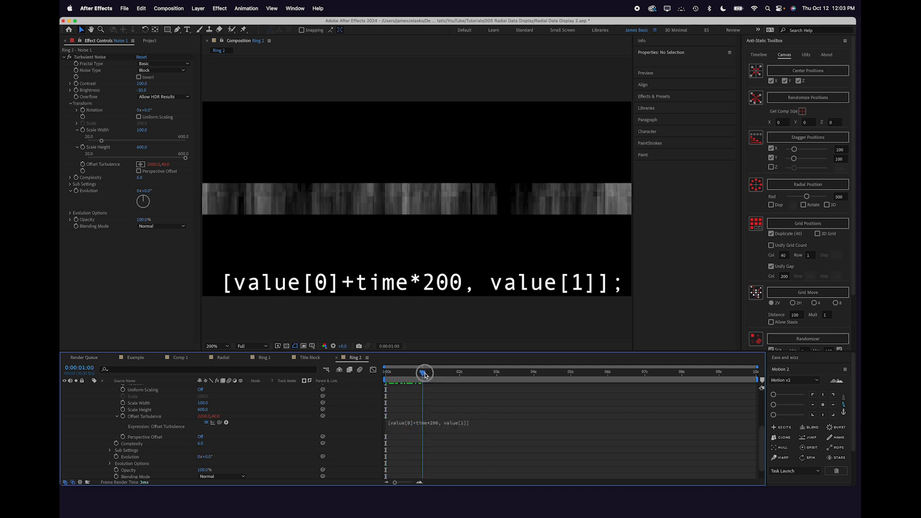
pyautogui.moveTo(424, 373)
pyautogui.mouseDown()
pyautogui.moveTo(516, 373)
pyautogui.moveTo(424, 373)
pyautogui.moveTo(438, 368)
pyautogui.mouseUp()
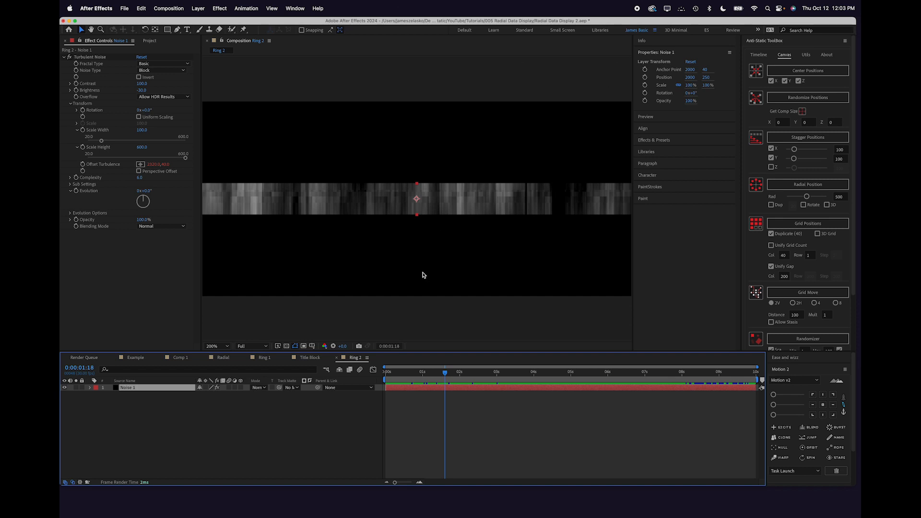
# Apply the Wave Warp effect to the Noise 1 layer and set its pinning to Bottom Edge
pyautogui.hotkey('ctrl', 'space')
pyautogui.write('wave')
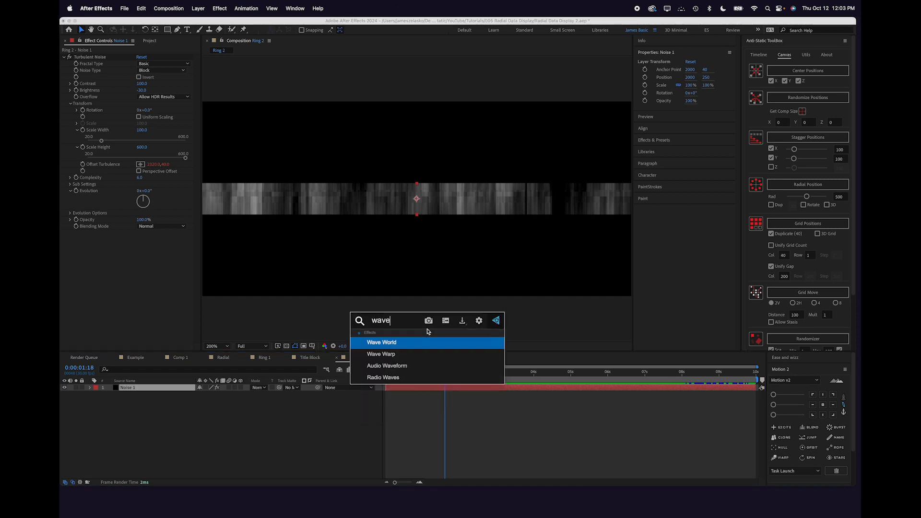
pyautogui.press('Down')
pyautogui.press('Return')
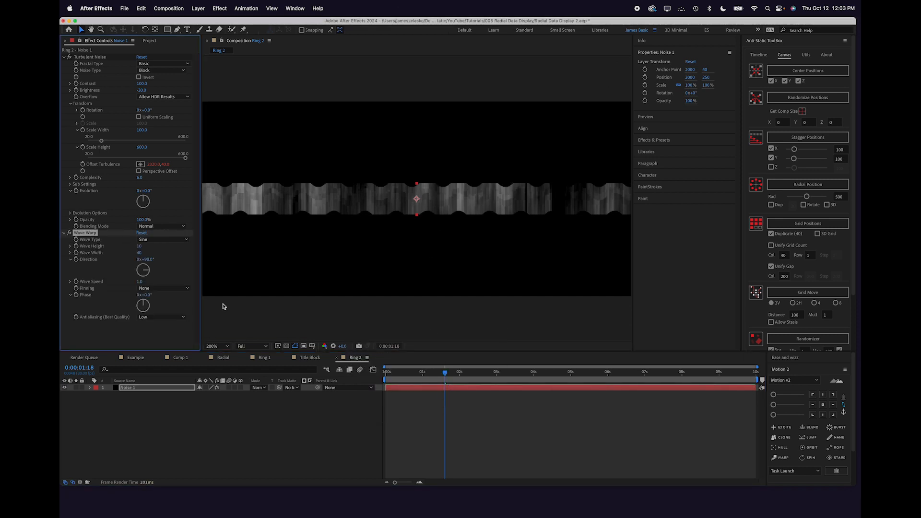
pyautogui.click(168, 289)
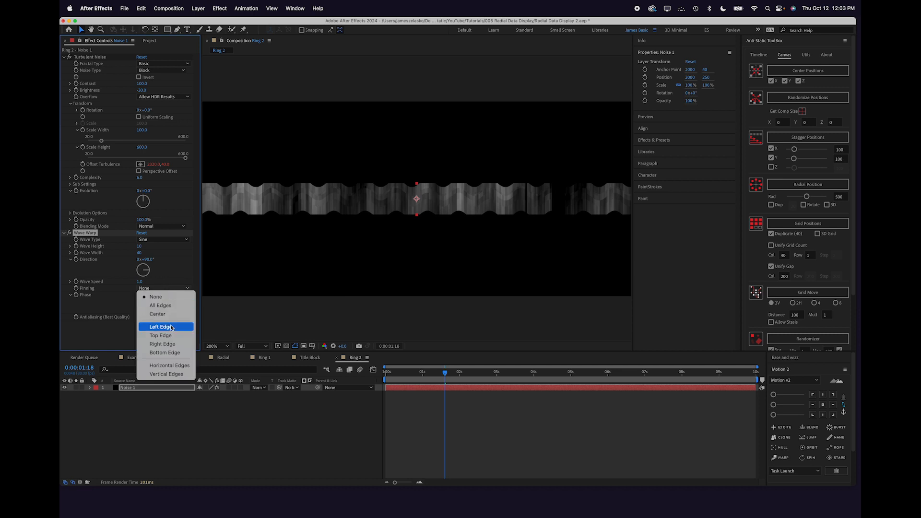
pyautogui.click(170, 353)
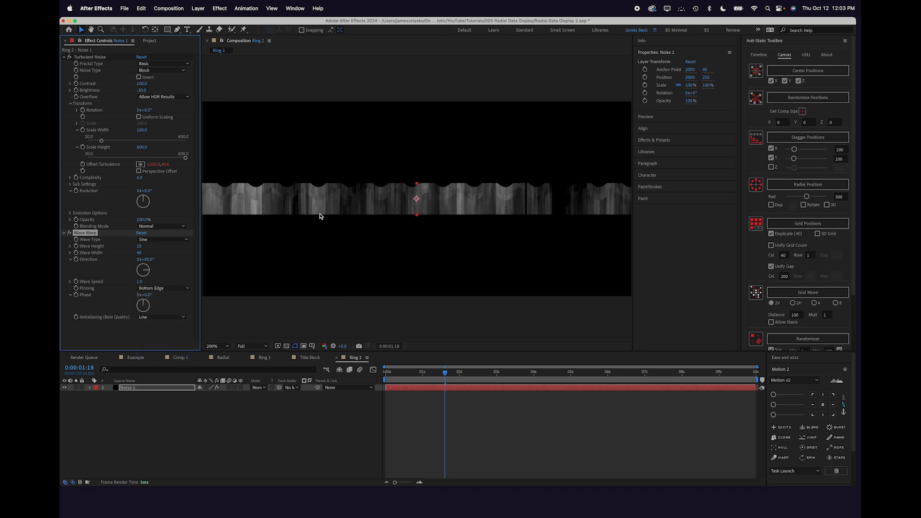
# Set the Wave Warp's wave width to 155 and wave height to 19, and scrub through to check the motion
pyautogui.click(140, 253)
pyautogui.moveTo(141, 253); pyautogui.dragTo(253, 252)
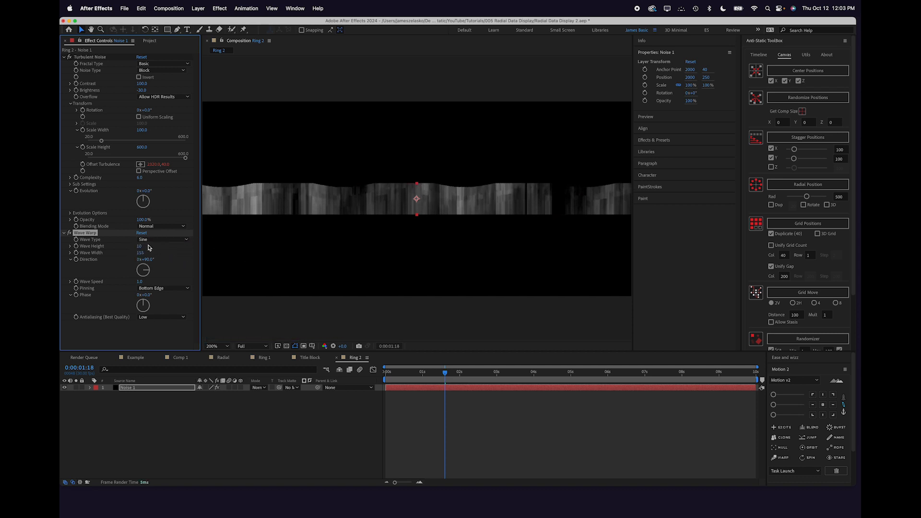
pyautogui.moveTo(138, 246); pyautogui.dragTo(145, 246)
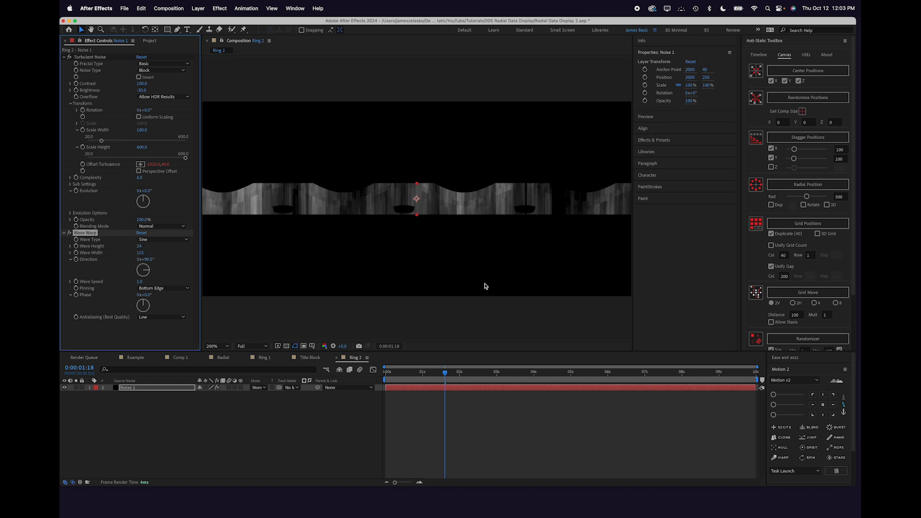
pyautogui.moveTo(141, 247); pyautogui.dragTo(138, 247)
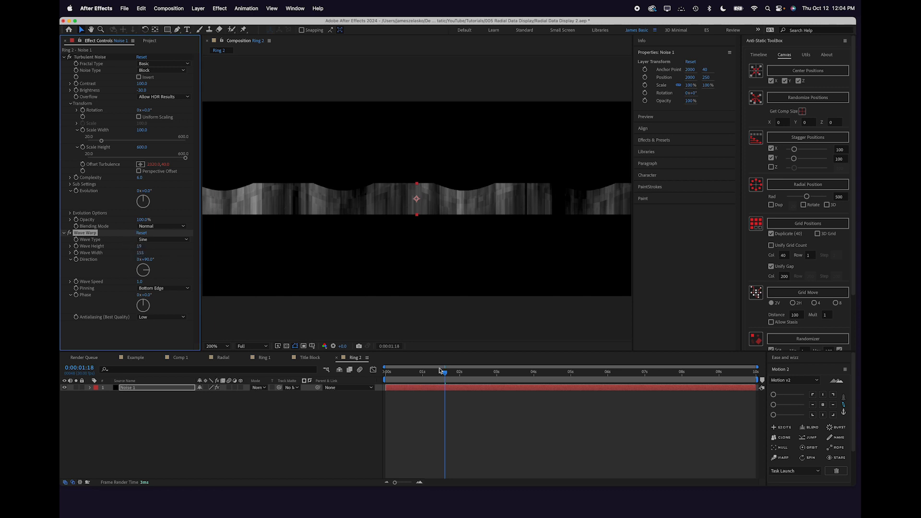
pyautogui.moveTo(425, 373)
pyautogui.mouseDown()
pyautogui.moveTo(480, 370)
pyautogui.moveTo(423, 369)
pyautogui.moveTo(459, 370)
pyautogui.moveTo(434, 370)
pyautogui.mouseUp()
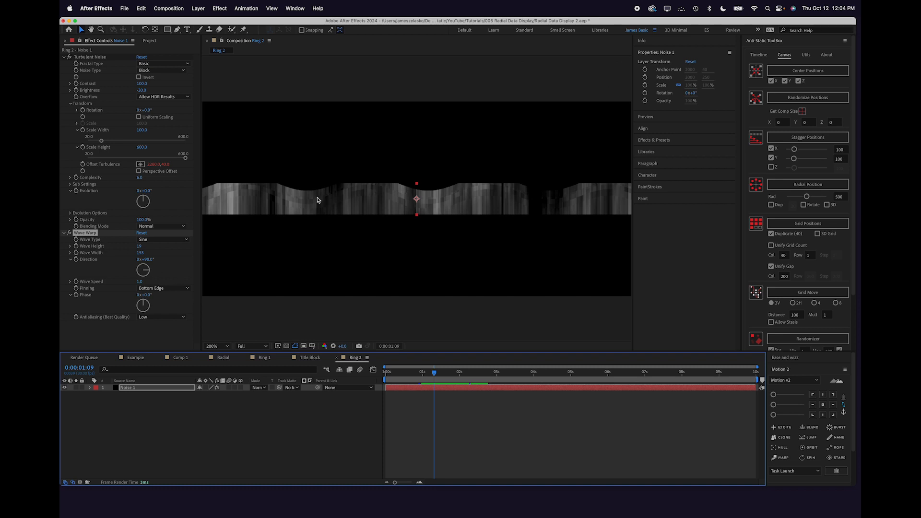
# Duplicate the Wave Warp effect and give the copy a wave width of 172 and a wave speed of 0.7
pyautogui.click(80, 234)
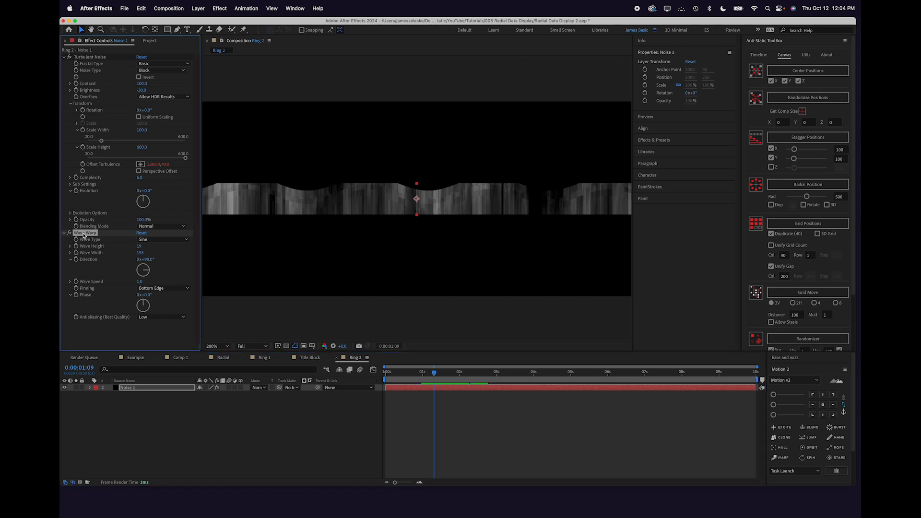
pyautogui.press('super+d')
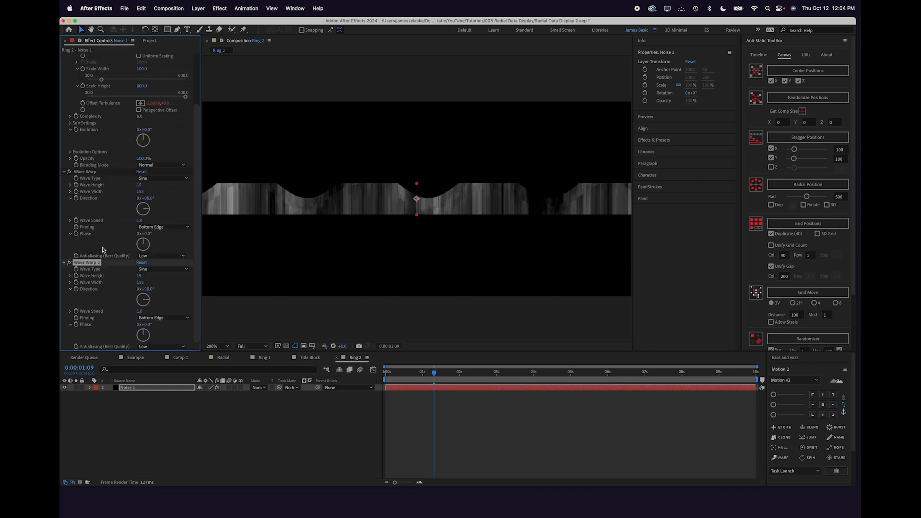
pyautogui.moveTo(140, 282); pyautogui.dragTo(209, 282)
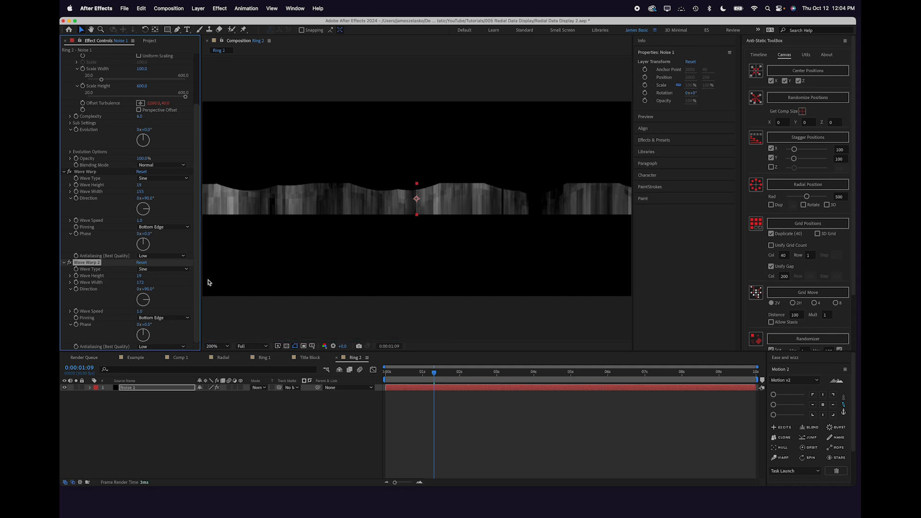
pyautogui.click(141, 312)
pyautogui.write('0.7')
pyautogui.press('Return')
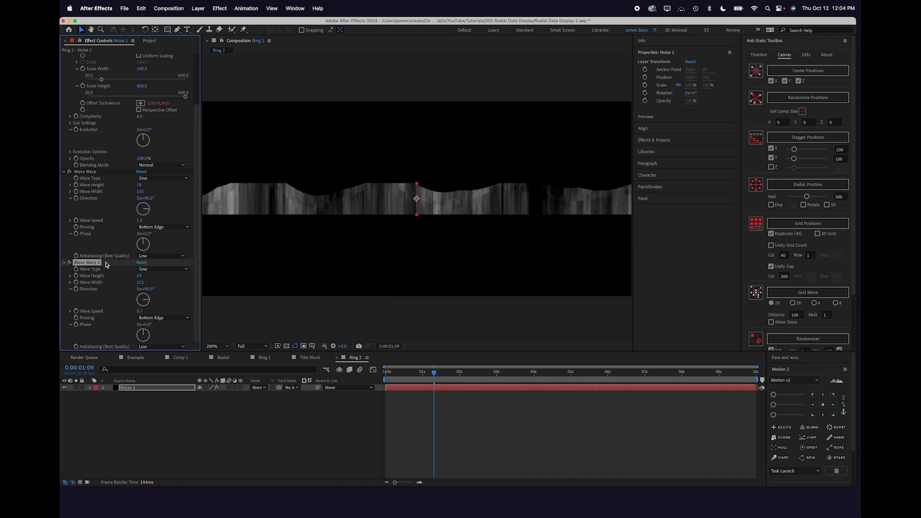
# Duplicate Wave Warp 2 and give the copy wave height 13, wave width 114 and wave speed 1.2, previewing the combined waves
pyautogui.press('super+d')
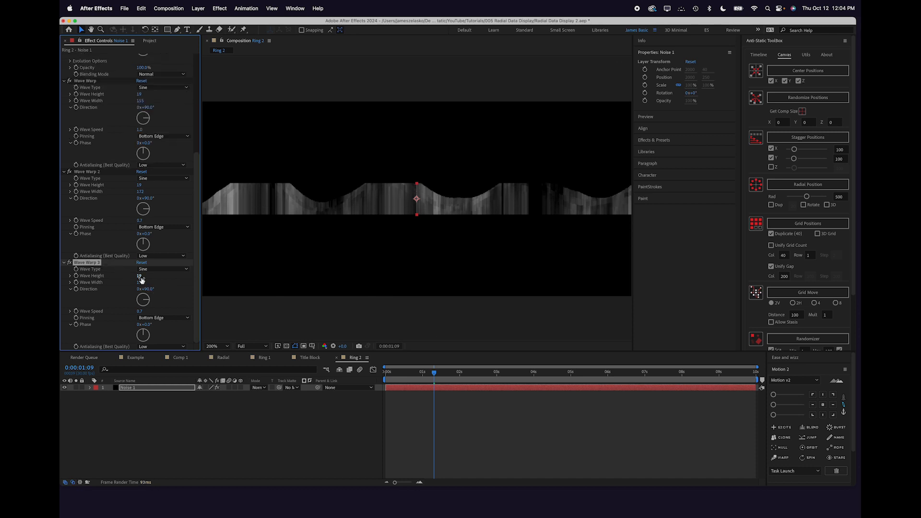
pyautogui.moveTo(140, 282)
pyautogui.mouseDown()
pyautogui.moveTo(117, 282)
pyautogui.moveTo(137, 275)
pyautogui.mouseUp()
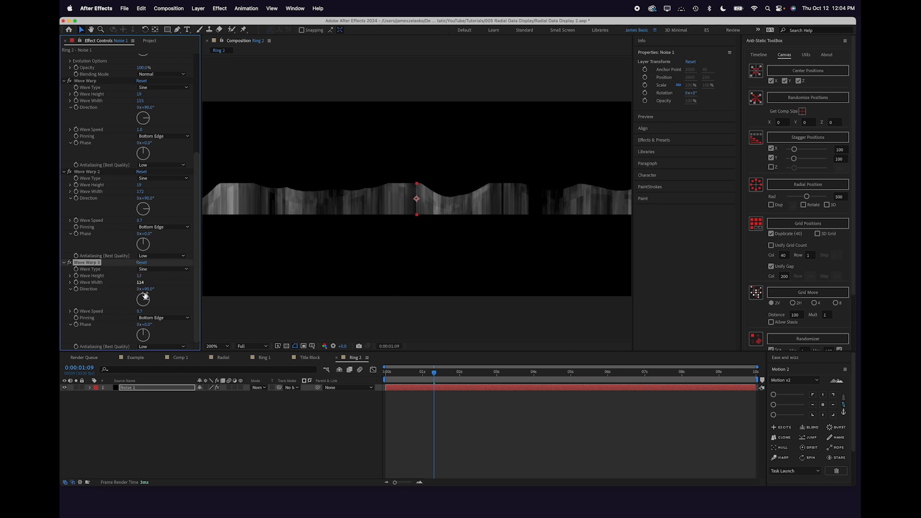
pyautogui.click(141, 311)
pyautogui.write('1.2')
pyautogui.press('Return')
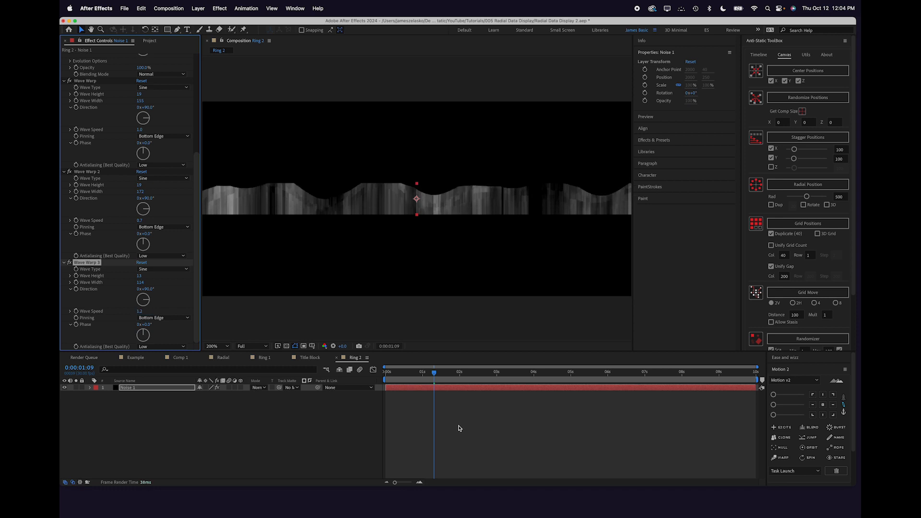
pyautogui.moveTo(439, 377); pyautogui.dragTo(493, 374)
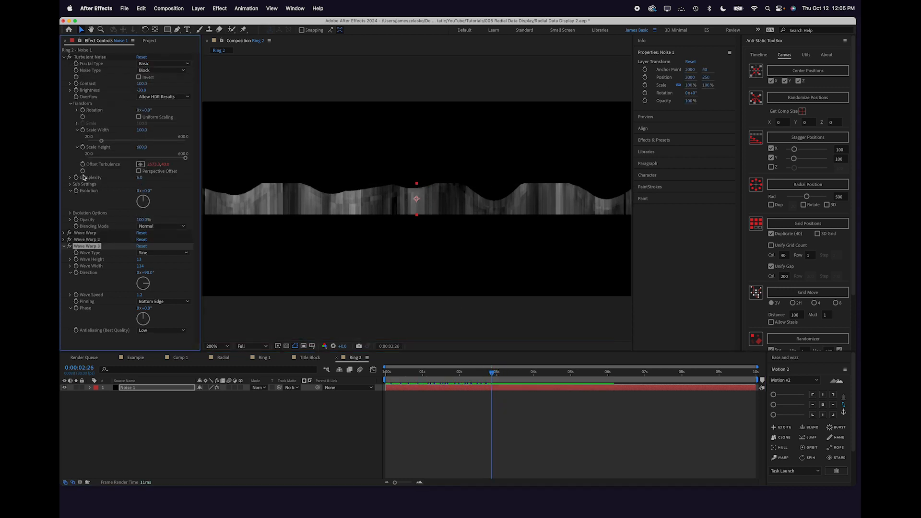
# Add a Mosaic effect to the noise layer with 400 horizontal blocks, 4 vertical blocks and Sharp Colors enabled
pyautogui.click(65, 246)
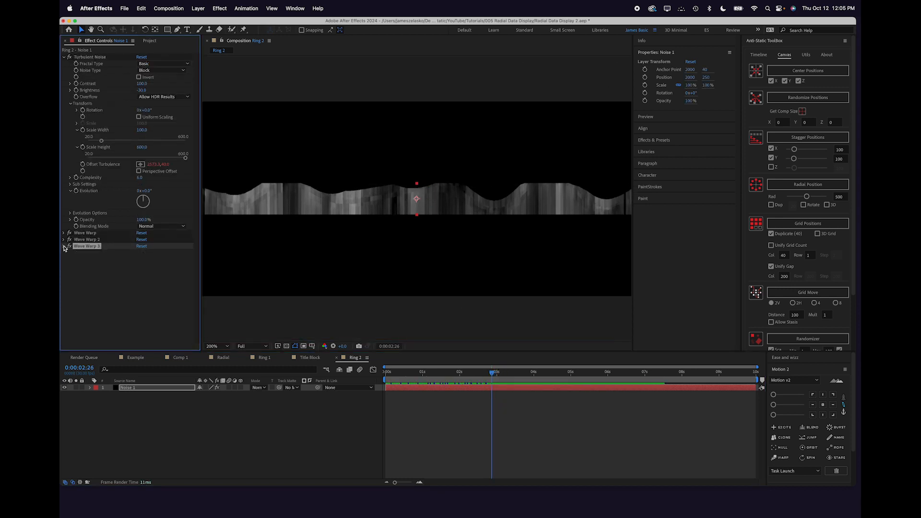
pyautogui.hotkey('ctrl', 'space')
pyautogui.write('mosaic')
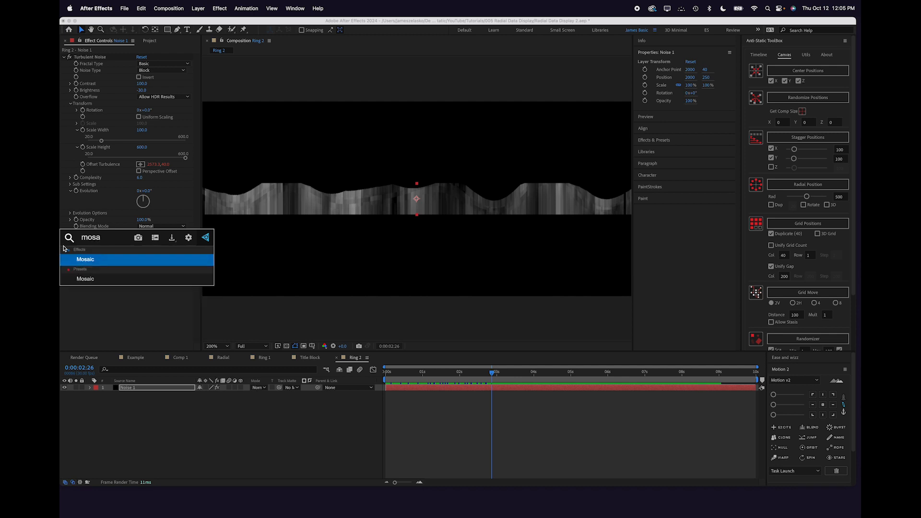
pyautogui.press('Return')
pyautogui.click(139, 259)
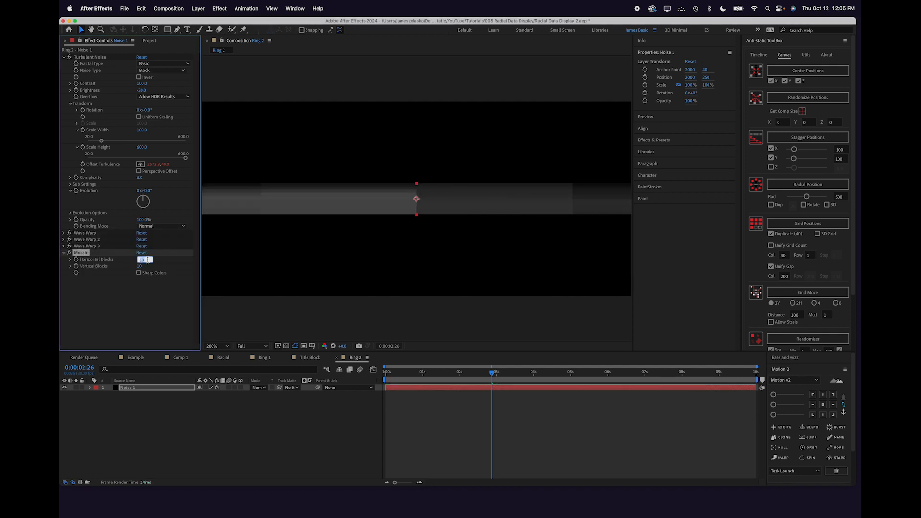
pyautogui.write('400')
pyautogui.press('Tab')
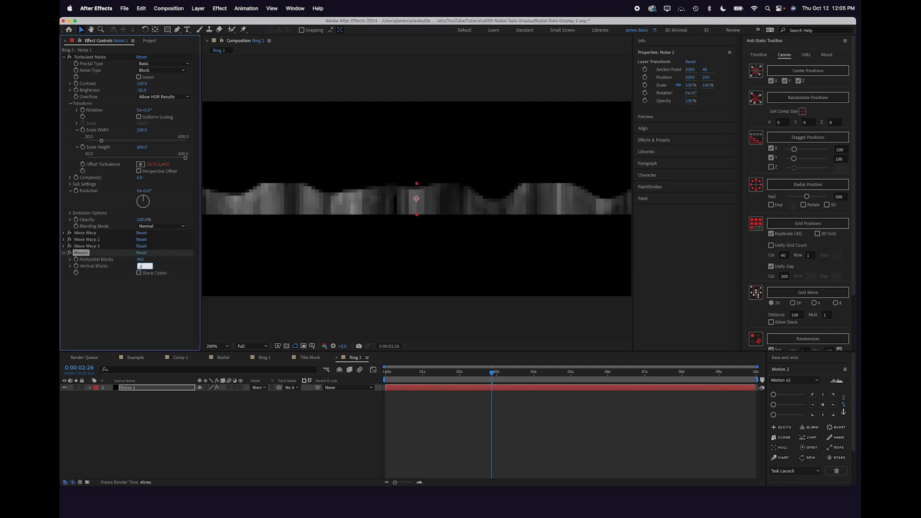
pyautogui.press('Return')
pyautogui.click(139, 273)
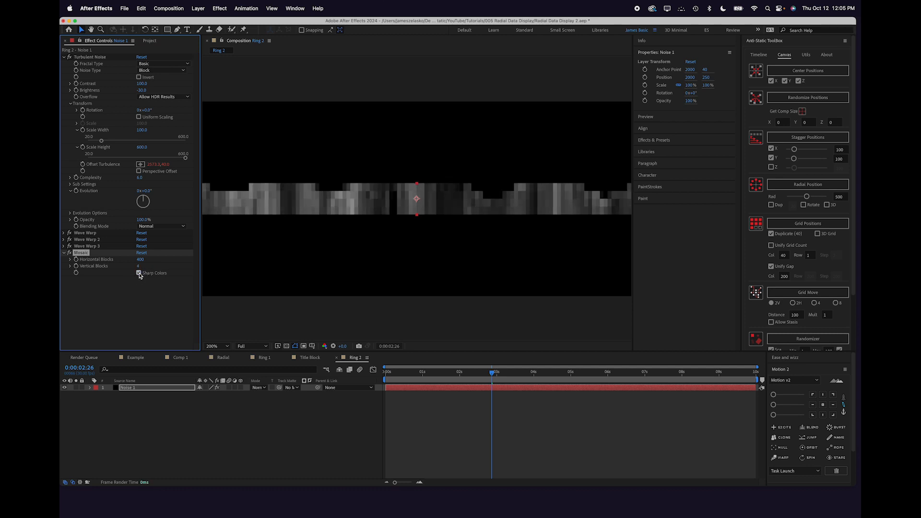
pyautogui.click(460, 372)
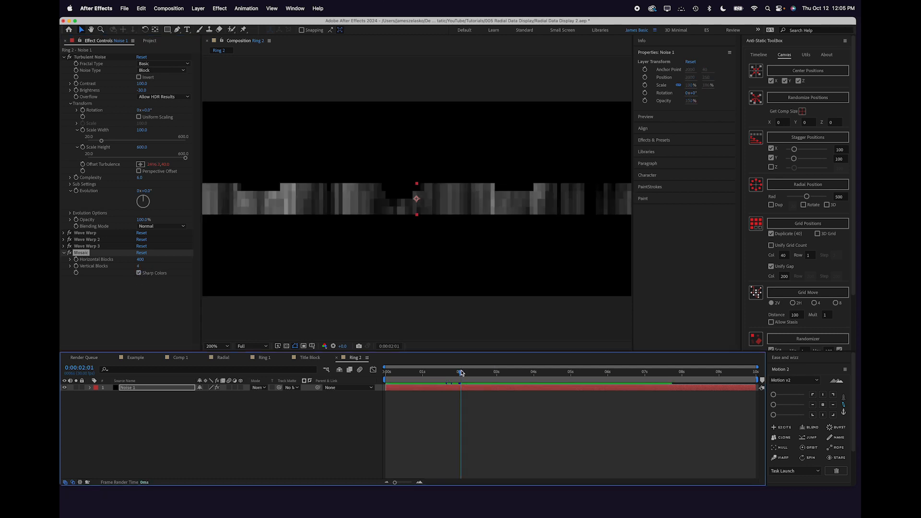
# Add a Venetian Blinds effect with 50% transition completion and scrub the timeline to check the separated bars
pyautogui.hotkey('ctrl', 'space')
pyautogui.write('vene')
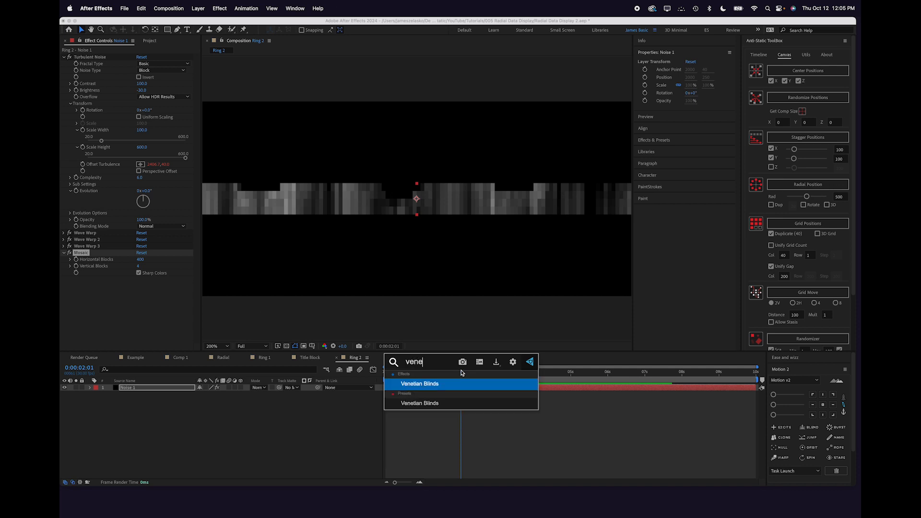
pyautogui.press('Return')
pyautogui.click(140, 286)
pyautogui.write('50')
pyautogui.press('Return')
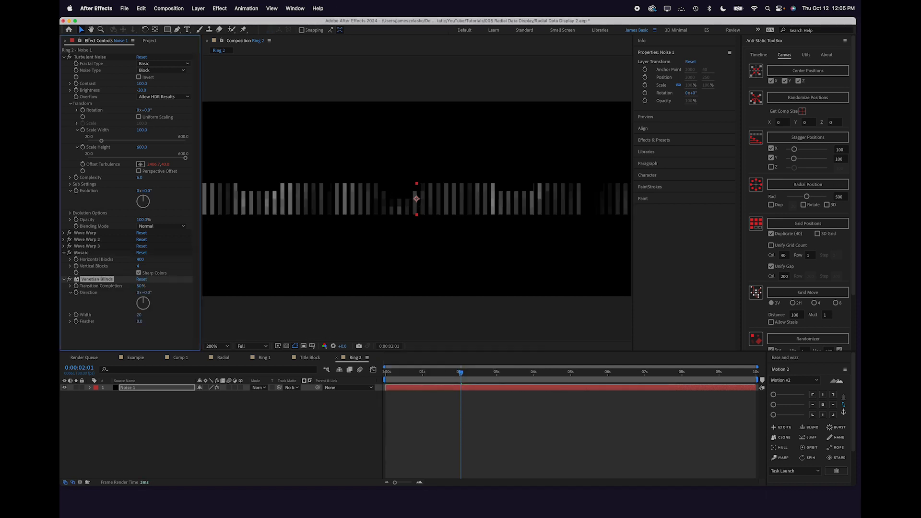
pyautogui.moveTo(442, 375); pyautogui.dragTo(469, 380)
# Apply the Colorama effect to the noise layer and expand its Output Cycle settings
pyautogui.hotkey('ctrl', 'space')
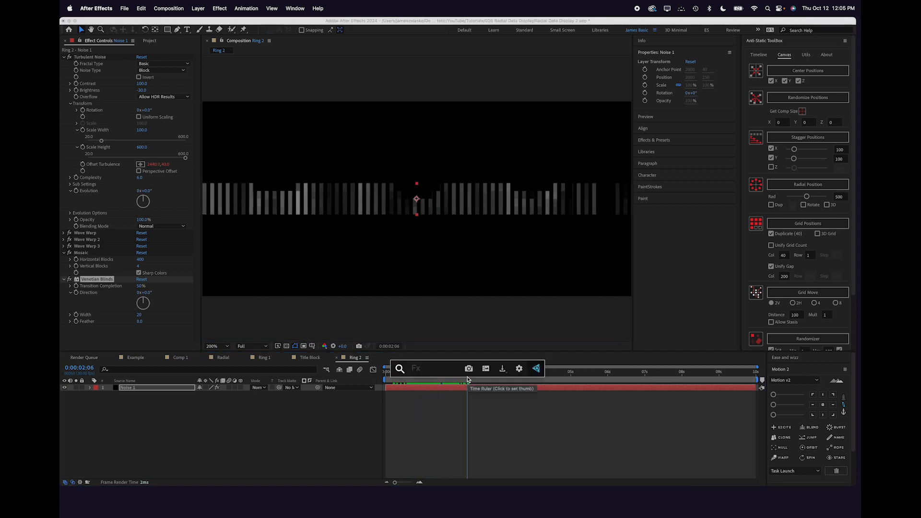
pyautogui.write('color')
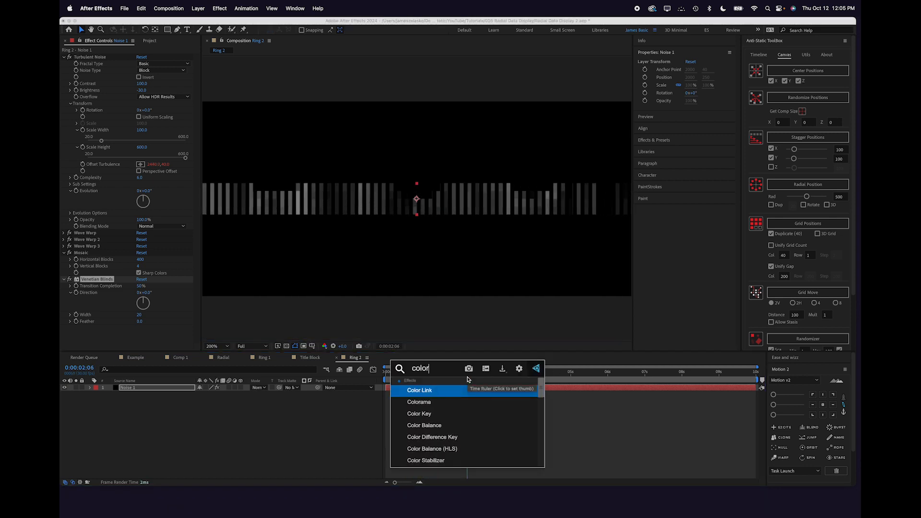
pyautogui.press('Down')
pyautogui.press('Return')
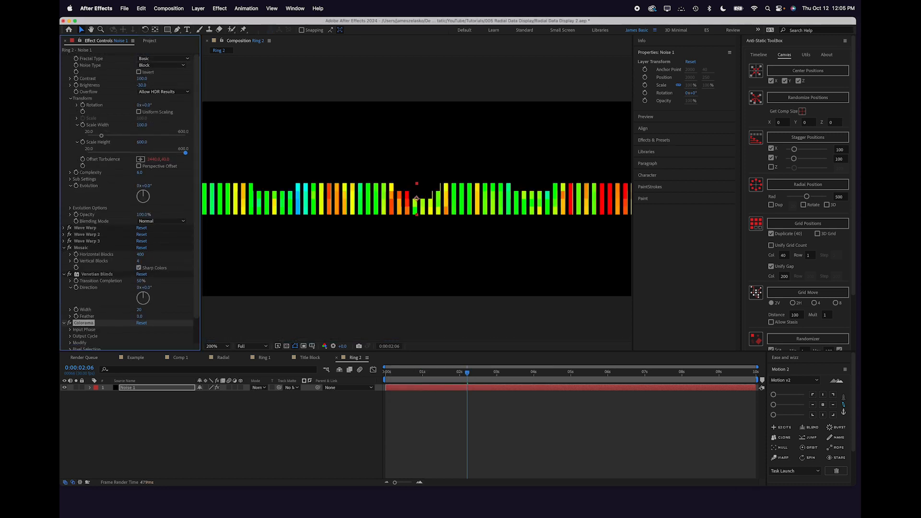
pyautogui.scroll(-2, 109, 323)
pyautogui.click(70, 314)
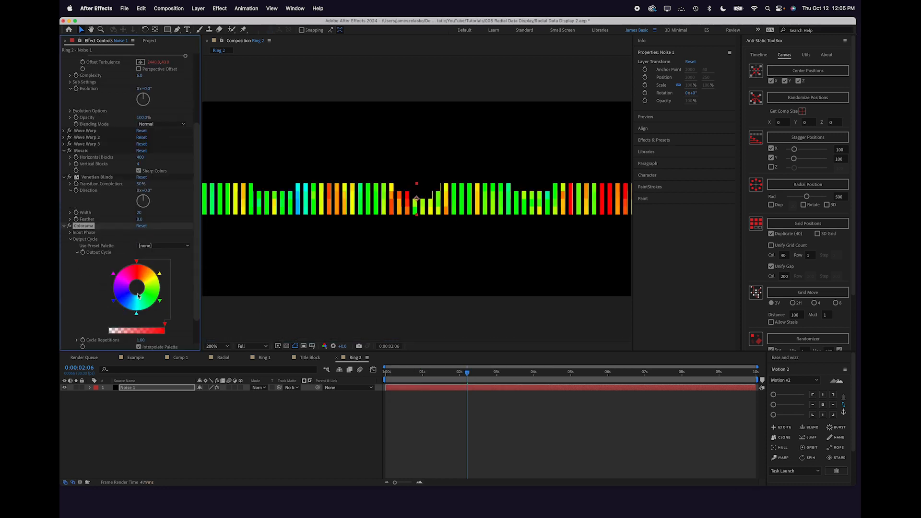
# Change the starting color at the top of the Colorama wheel to black and make it fully transparent
pyautogui.doubleClick(137, 262)
pyautogui.moveTo(384, 373)
pyautogui.mouseDown()
pyautogui.moveTo(390, 382)
pyautogui.moveTo(356, 426)
pyautogui.mouseUp()
pyautogui.press('Return')
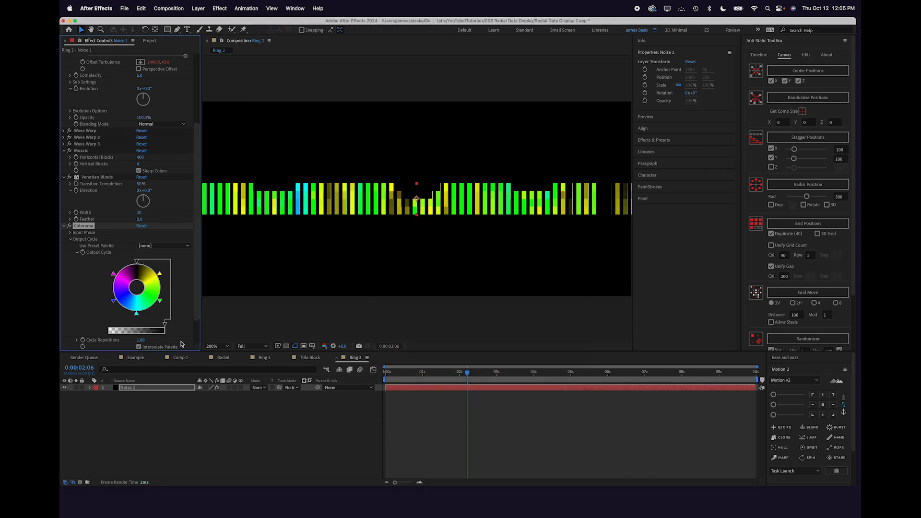
pyautogui.moveTo(166, 328); pyautogui.dragTo(163, 288)
# Add a color point a quarter turn clockwise from the top of the Colorama wheel and set it to cyan 3DF9EB
pyautogui.doubleClick(164, 288)
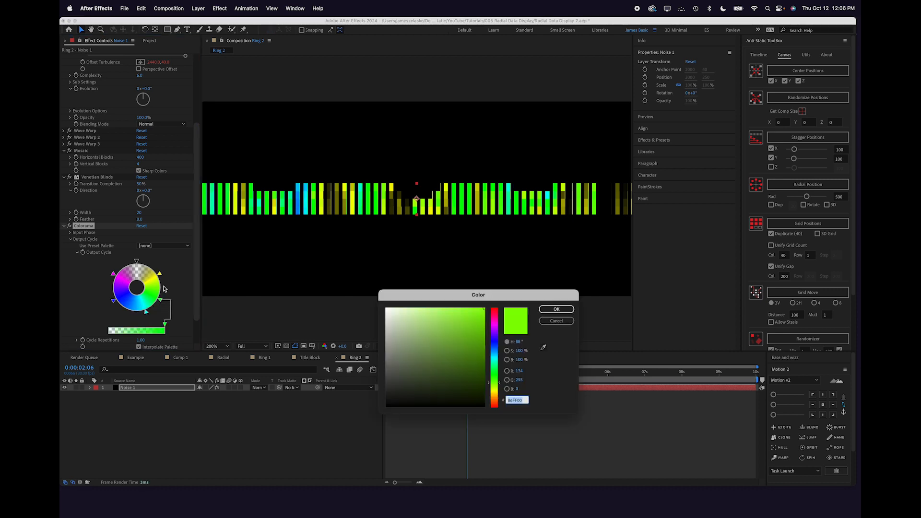
pyautogui.click(494, 361)
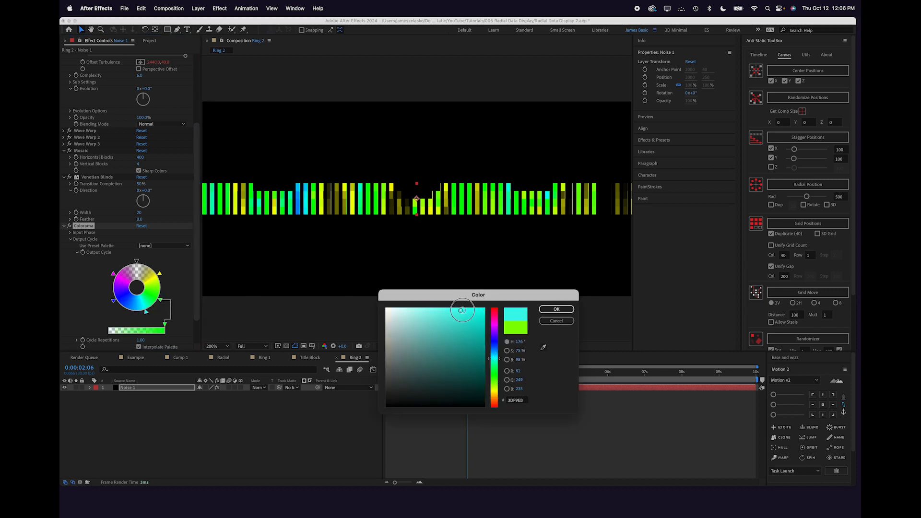
pyautogui.press('Return')
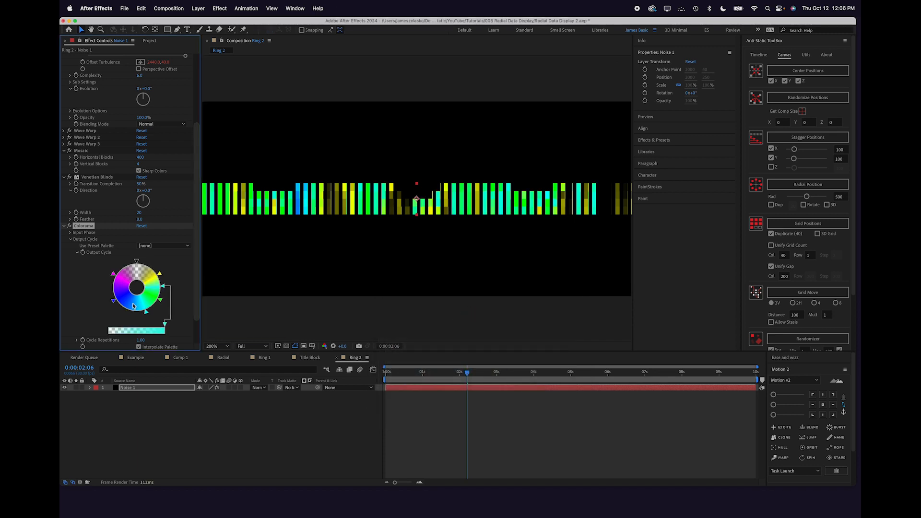
# Add blue 0086FF and violet-blue color points to the Colorama wheel, clockwise after the cyan point
pyautogui.click(122, 310)
pyautogui.press('Return')
pyautogui.moveTo(123, 310); pyautogui.dragTo(165, 292)
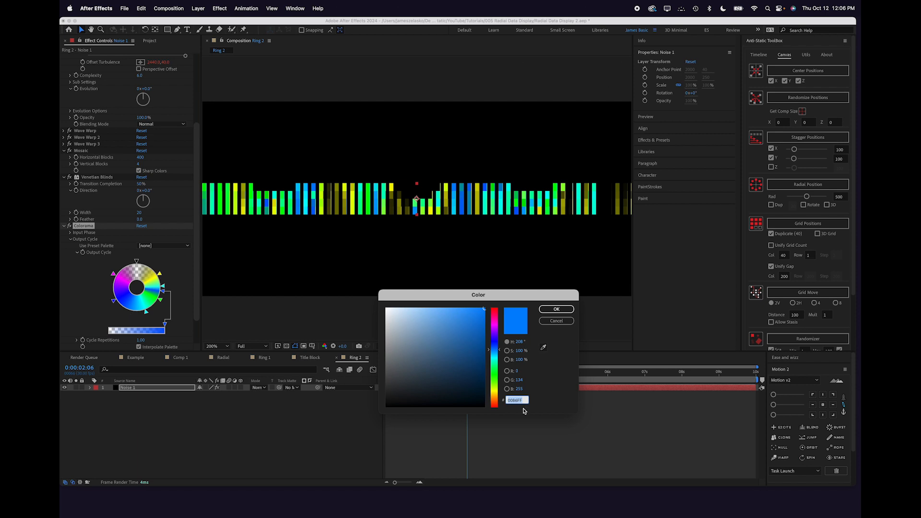
pyautogui.click(494, 394)
pyautogui.click(554, 309)
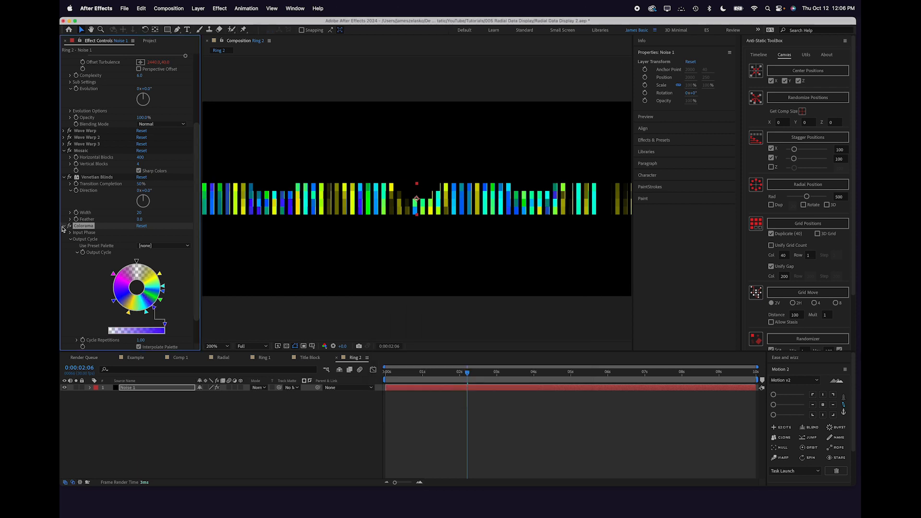
# Collapse the Colorama settings and scrub the timeline to check the recolored bars
pyautogui.click(64, 226)
pyautogui.click(443, 373)
pyautogui.moveTo(443, 374); pyautogui.dragTo(445, 372)
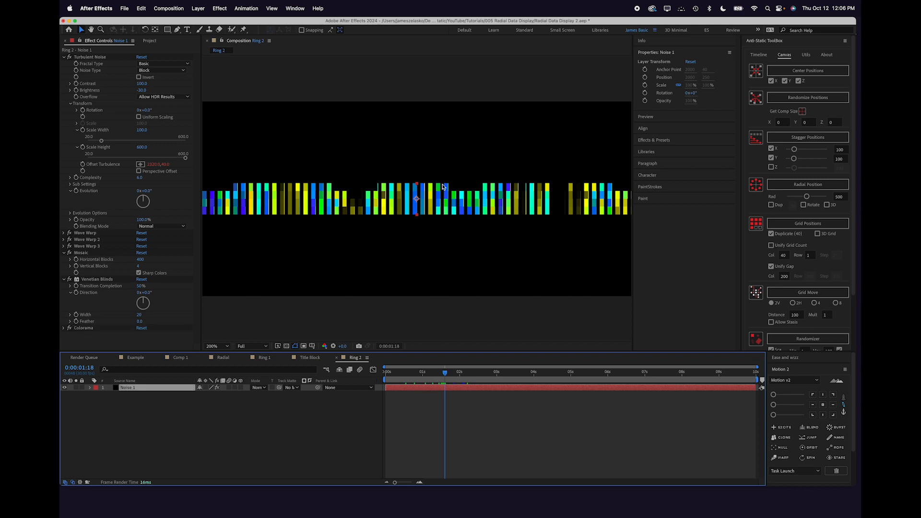
# Move the Noise 1 strip up to Y 81, duplicate it and place the copy below at Y 172
pyautogui.moveTo(441, 197); pyautogui.dragTo(442, 136)
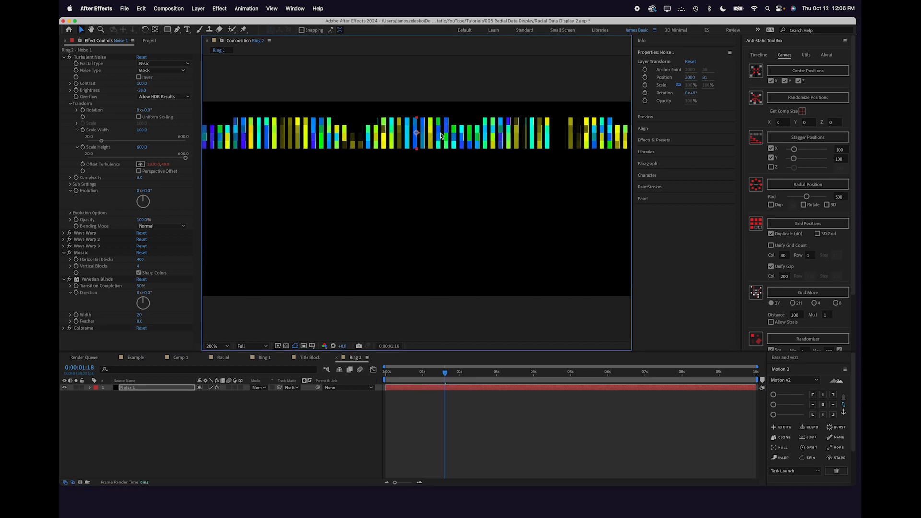
pyautogui.press('super+d')
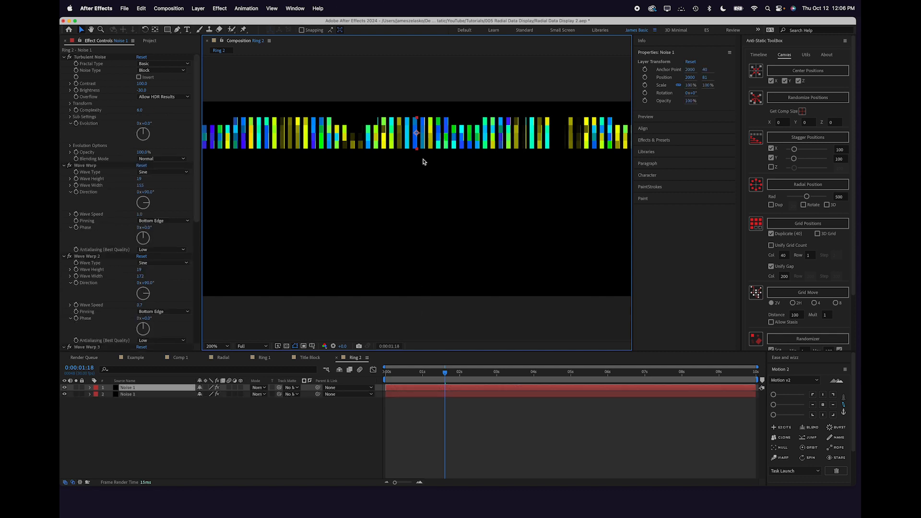
pyautogui.moveTo(416, 136); pyautogui.dragTo(416, 180)
# Flip the duplicated strip vertically by unlinking its scale and setting the vertical value to -100%
pyautogui.press('s')
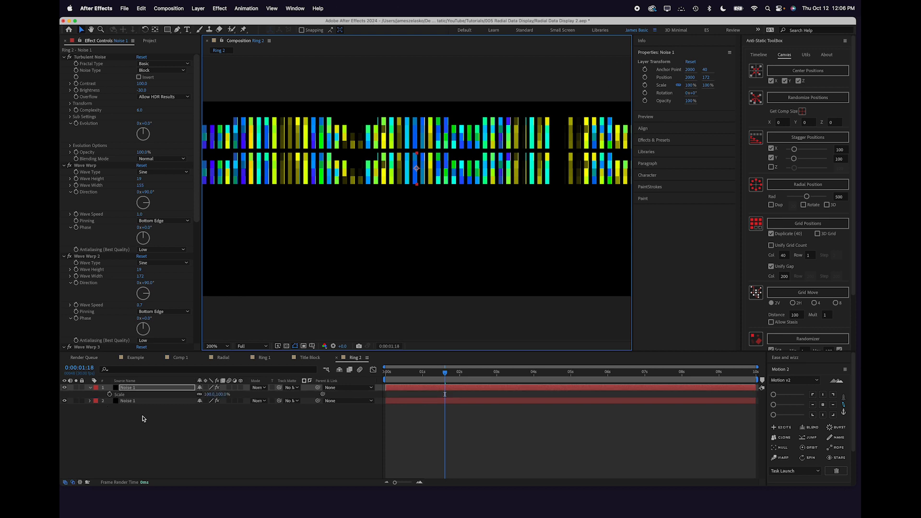
pyautogui.click(199, 394)
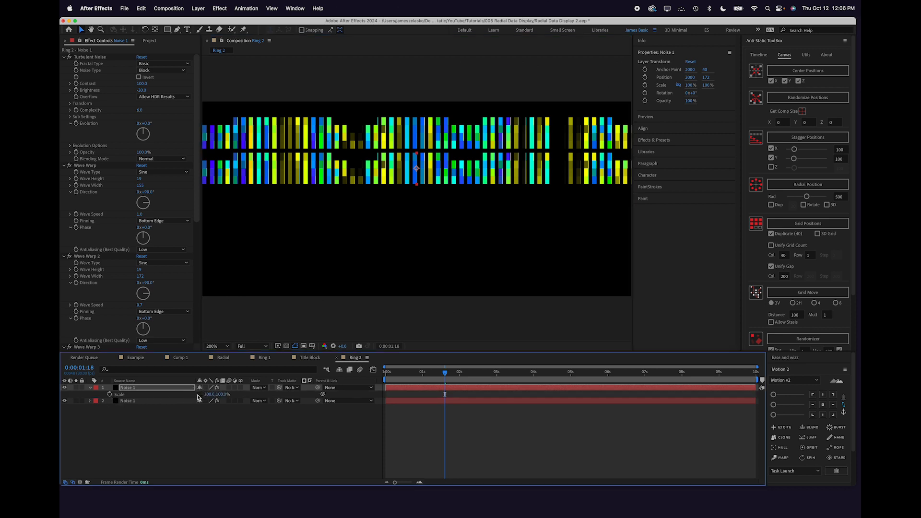
pyautogui.click(222, 394)
pyautogui.write('-100')
pyautogui.press('Return')
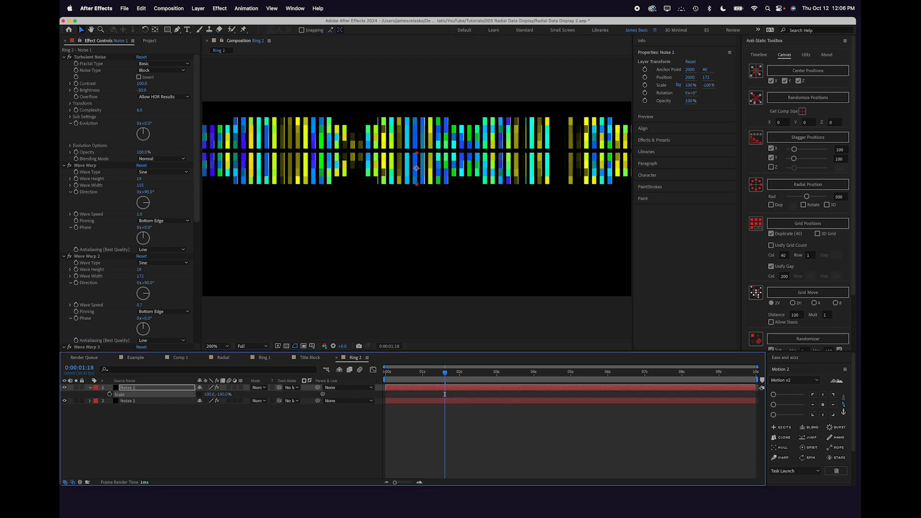
# Scrub the timeline to check the mirrored strips and nudge the flipped copy down to Y 174
pyautogui.moveTo(451, 371)
pyautogui.mouseDown()
pyautogui.moveTo(424, 371)
pyautogui.moveTo(460, 372)
pyautogui.mouseUp()
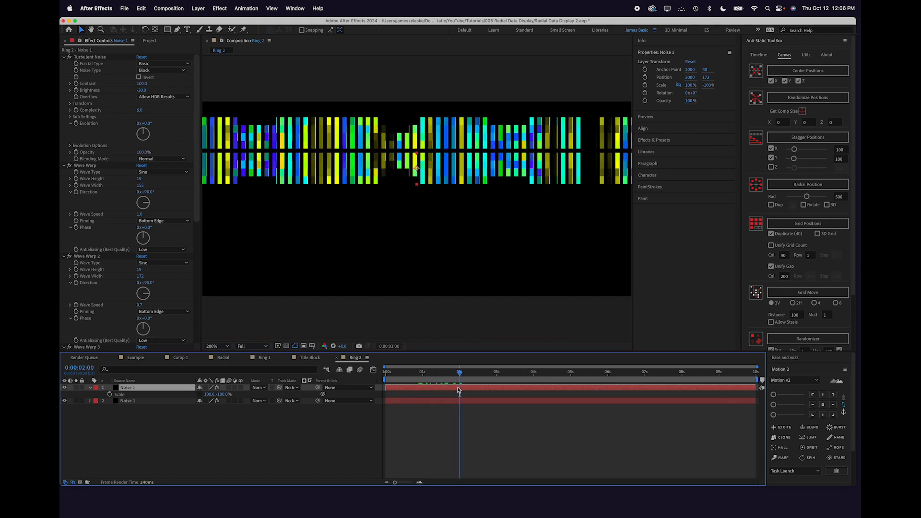
pyautogui.press('Down')
pyautogui.press('Down')
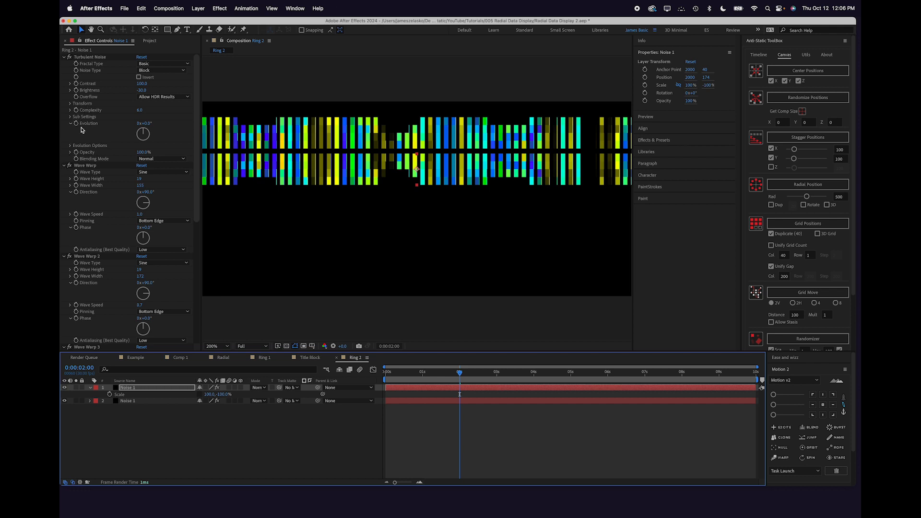
# Set the flipped copy's Turbulent Noise random seed to 20 and scrub the timeline to compare the two strips
pyautogui.click(70, 145)
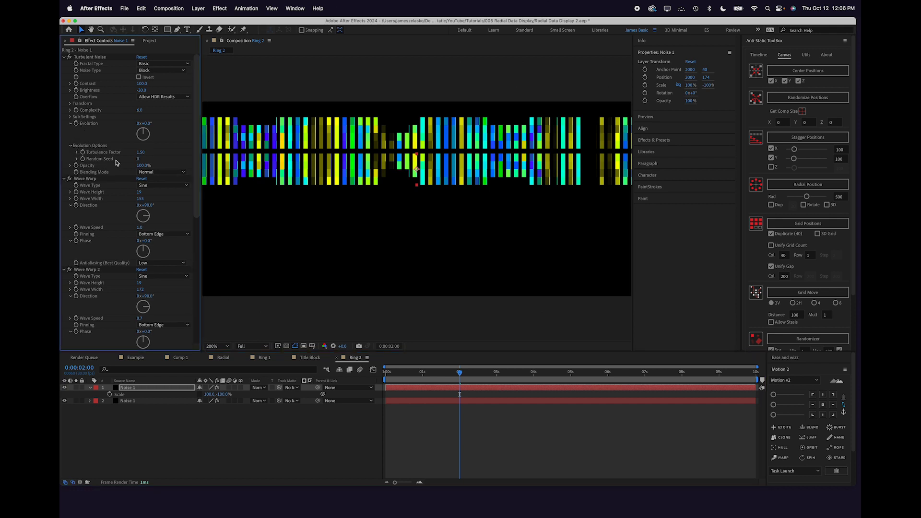
pyautogui.click(139, 159)
pyautogui.write('10')
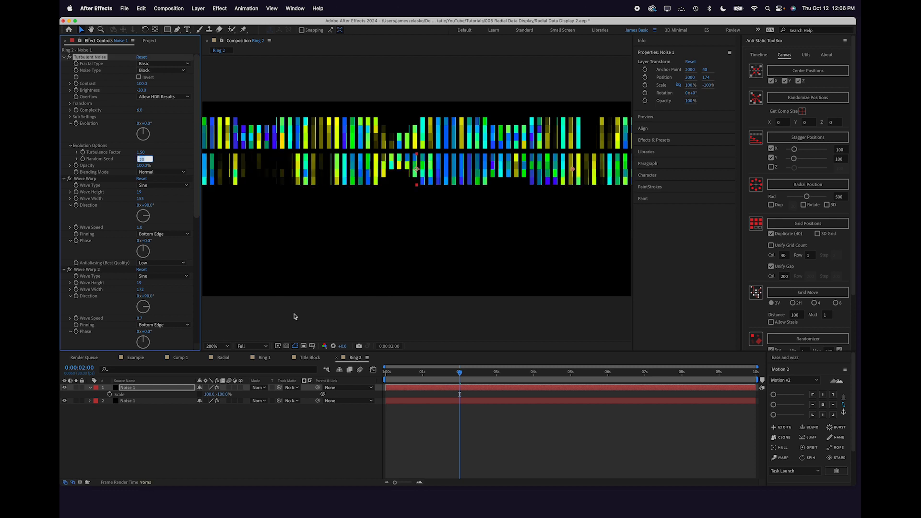
pyautogui.click(418, 423)
pyautogui.press(',')
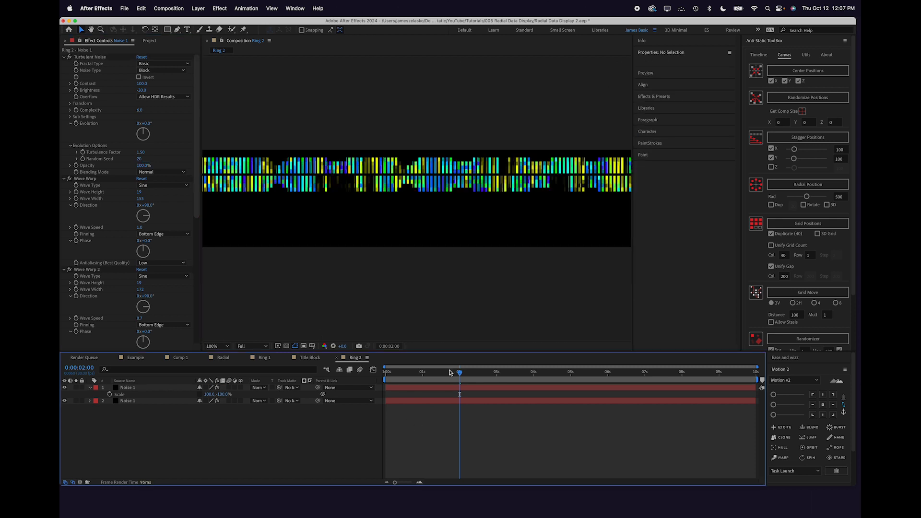
pyautogui.moveTo(452, 372)
pyautogui.mouseDown()
pyautogui.moveTo(518, 373)
pyautogui.moveTo(442, 372)
pyautogui.mouseUp()
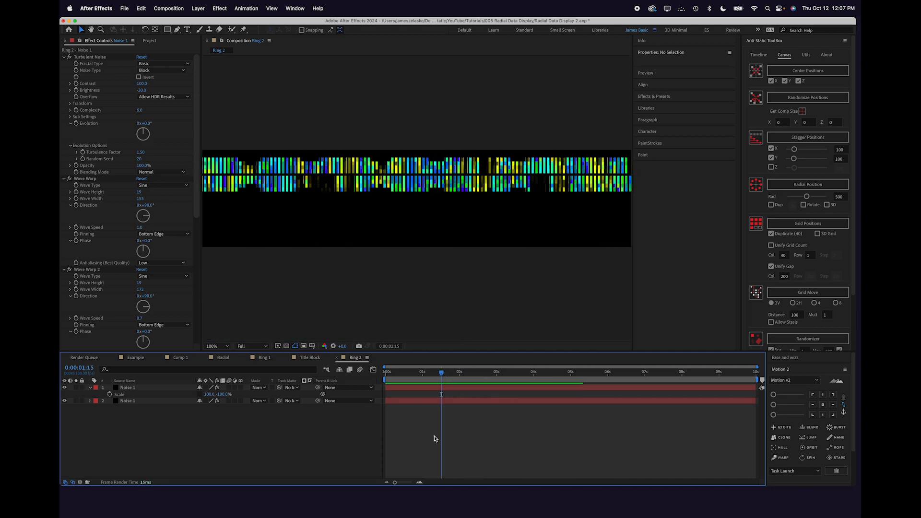
# Add a composition-sized rectangle shape with no fill and a solid white stroke
pyautogui.doubleClick(167, 30)
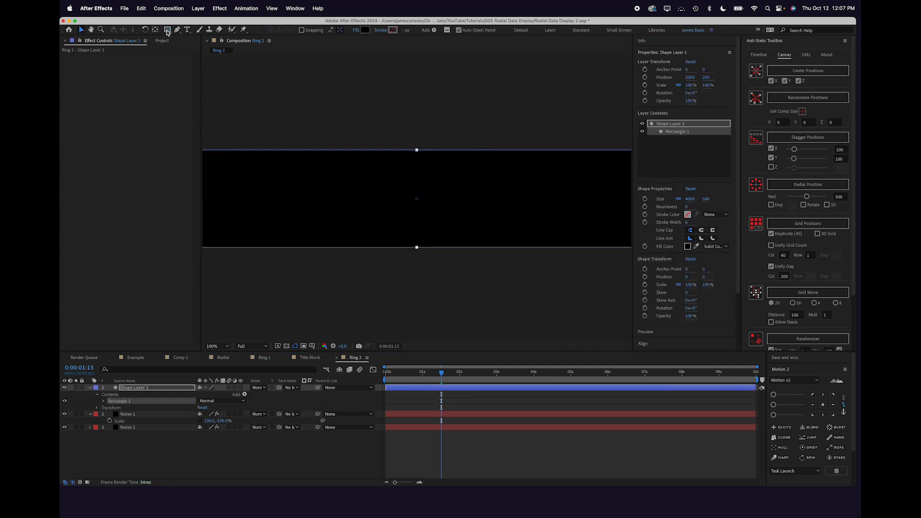
pyautogui.click(715, 246)
pyautogui.click(715, 257)
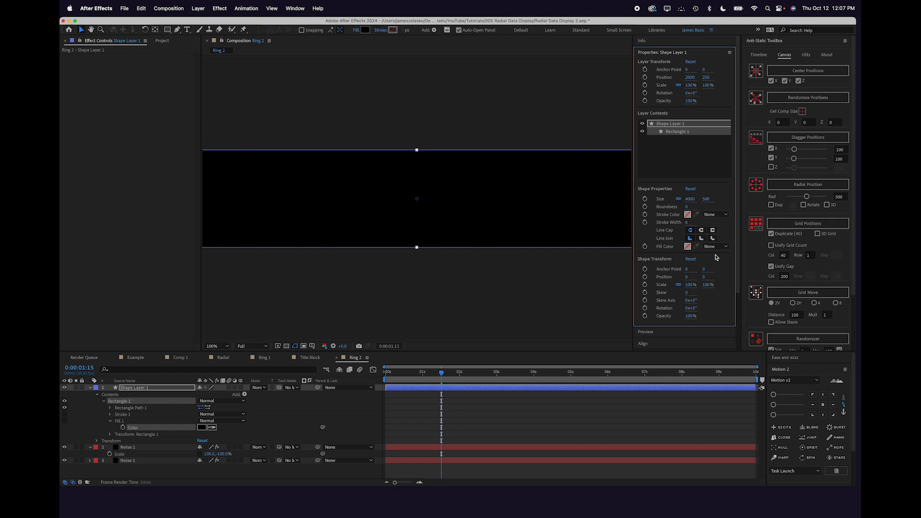
pyautogui.click(714, 214)
pyautogui.click(713, 230)
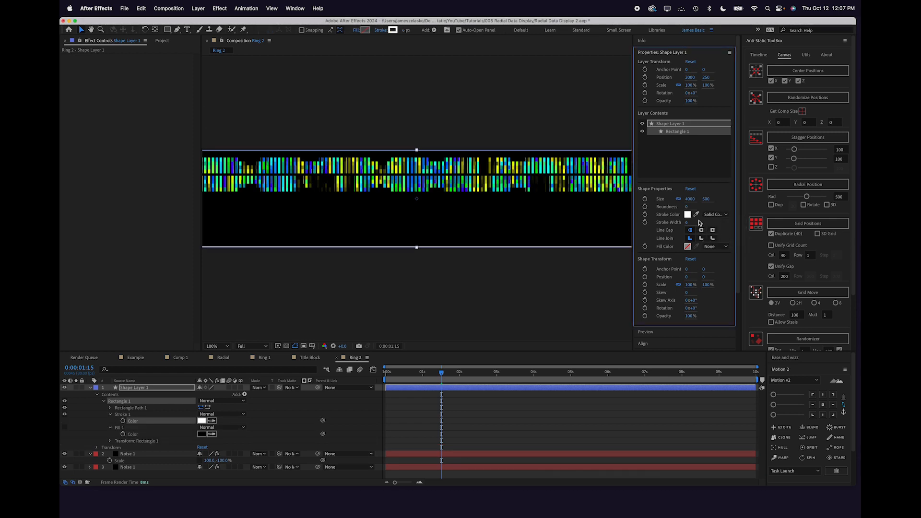
# Unlink the rectangle's size, reduce its height to 250 and move its layer up to Y 127.5, centered on the strips
pyautogui.click(679, 199)
pyautogui.moveTo(706, 201); pyautogui.dragTo(517, 321)
pyautogui.click(474, 397)
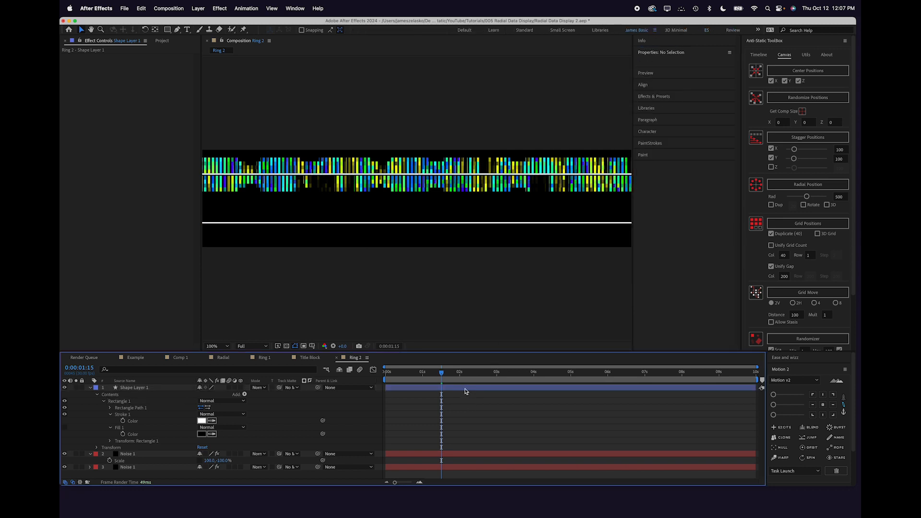
pyautogui.click(464, 388)
pyautogui.moveTo(417, 198); pyautogui.dragTo(401, 186)
# Reduce the rectangle's height further so its two lines sit closer to the outer edges of the bars
pyautogui.scroll(2, 417, 177)
pyautogui.scroll(5, 415, 177)
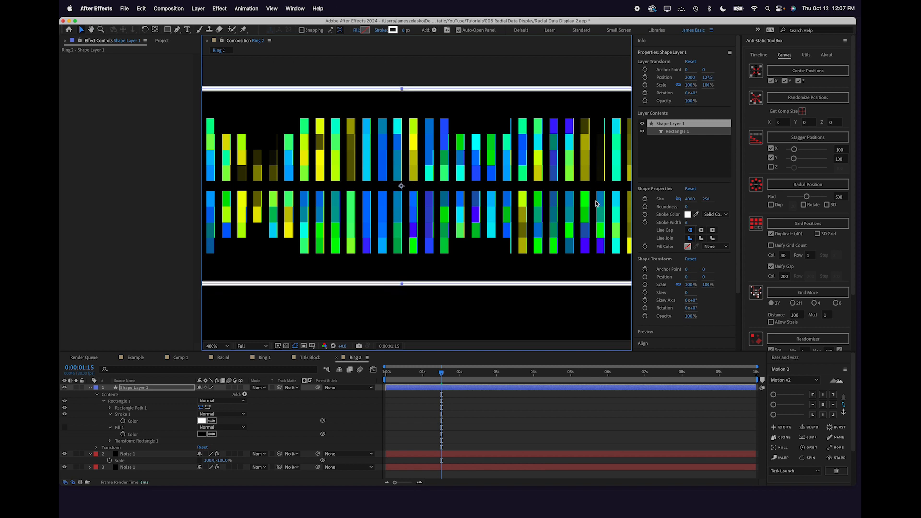
pyautogui.click(706, 199)
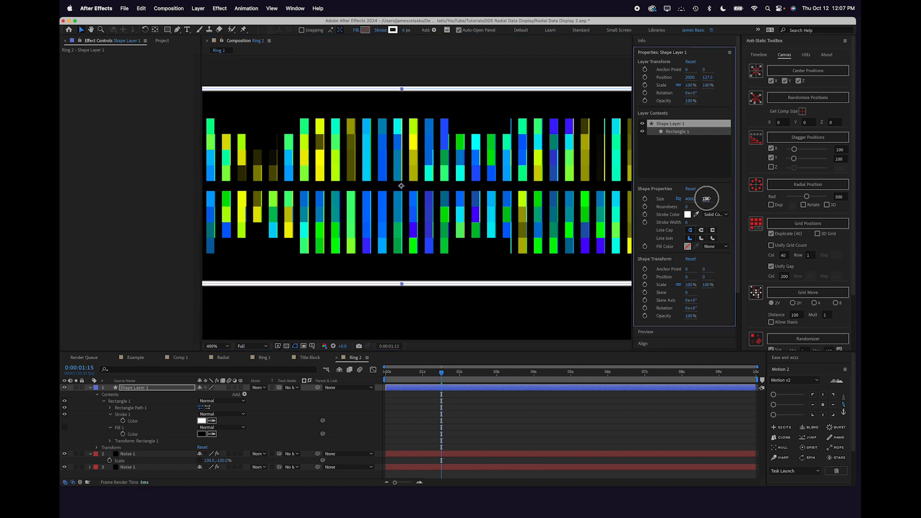
pyautogui.moveTo(706, 198); pyautogui.dragTo(691, 198)
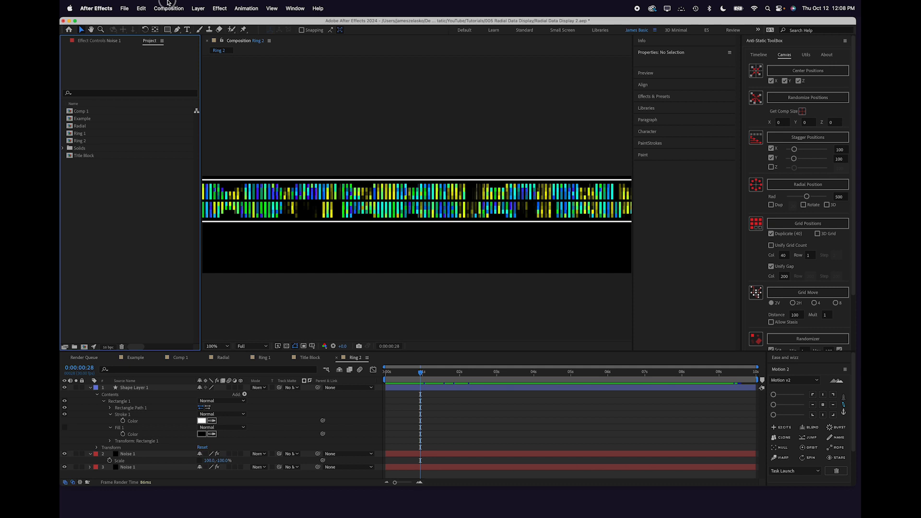
# Create a new 1000 × 200 px composition named Divider
pyautogui.click(169, 8)
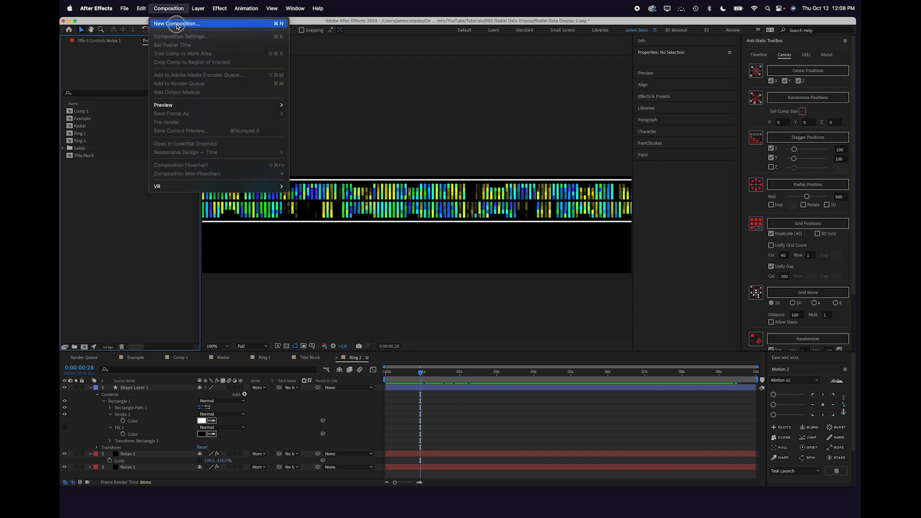
pyautogui.click(176, 24)
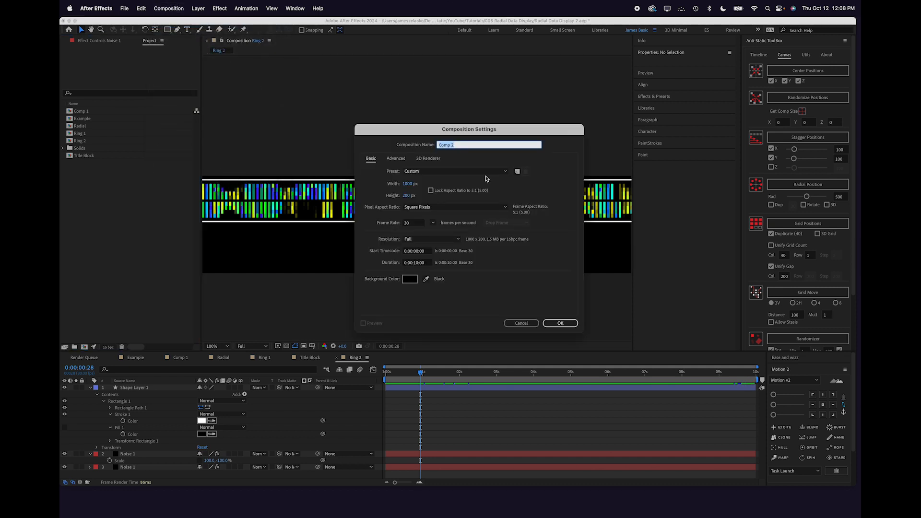
pyautogui.write('Divider')
pyautogui.press('Tab')
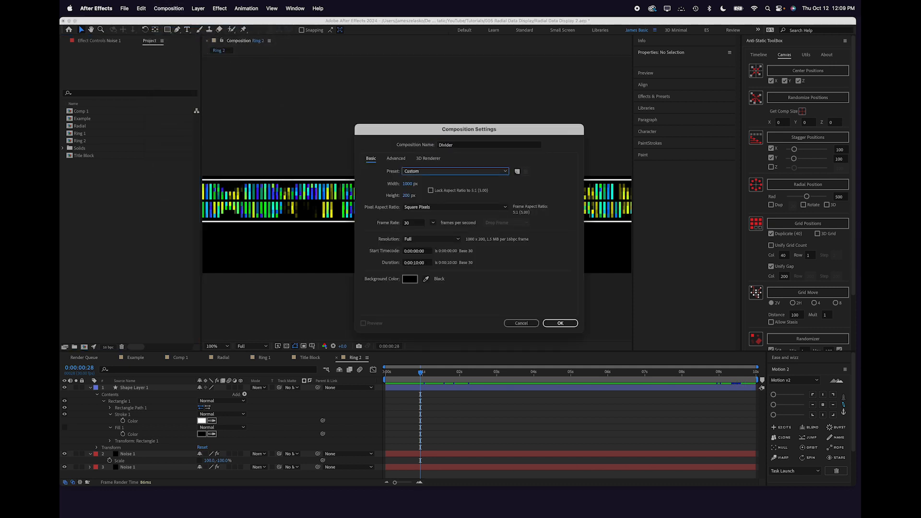
pyautogui.press('Tab')
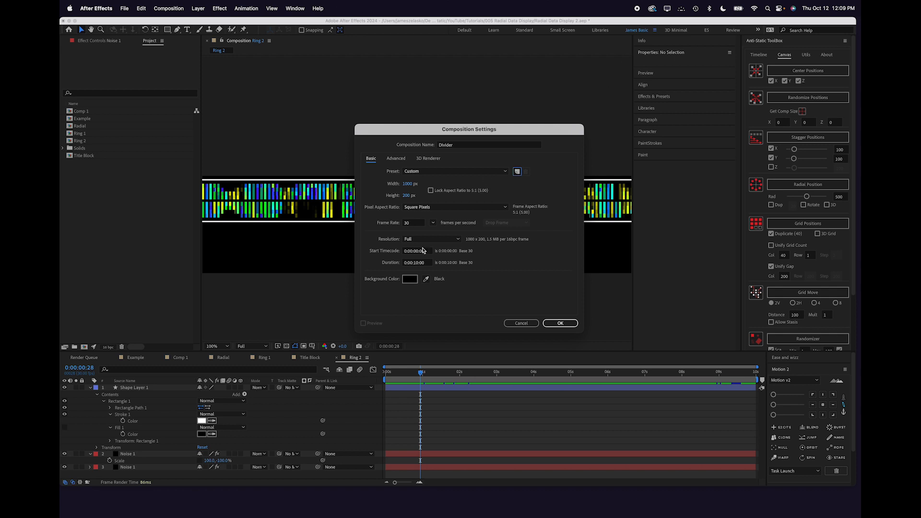
pyautogui.click(555, 324)
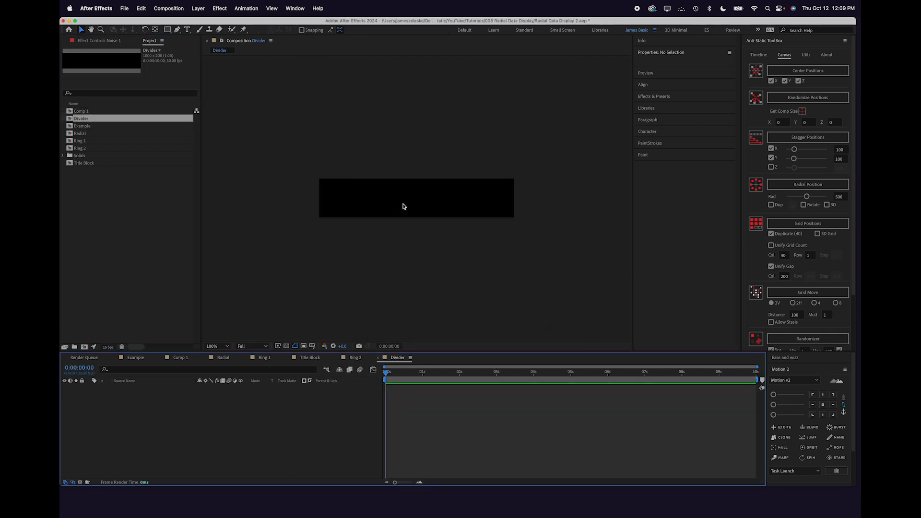
# Add a composition-sized rectangle shape in Divider, narrow it to about 880 px and move it down to Y 156.3
pyautogui.press('.')
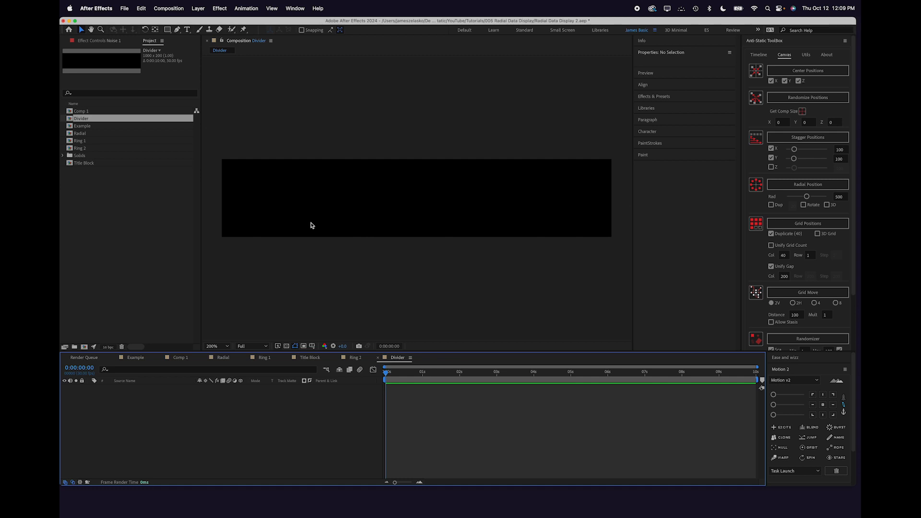
pyautogui.doubleClick(167, 30)
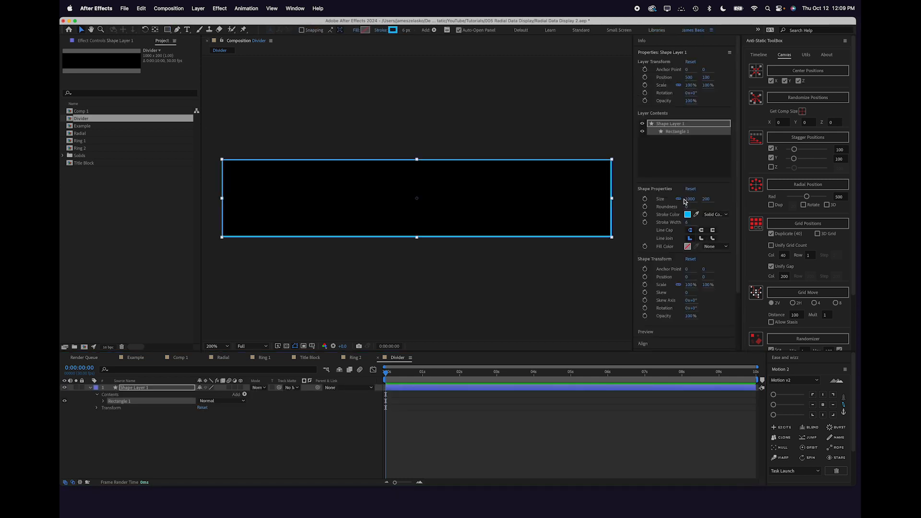
pyautogui.moveTo(687, 200); pyautogui.dragTo(636, 198)
pyautogui.moveTo(589, 169); pyautogui.dragTo(587, 231)
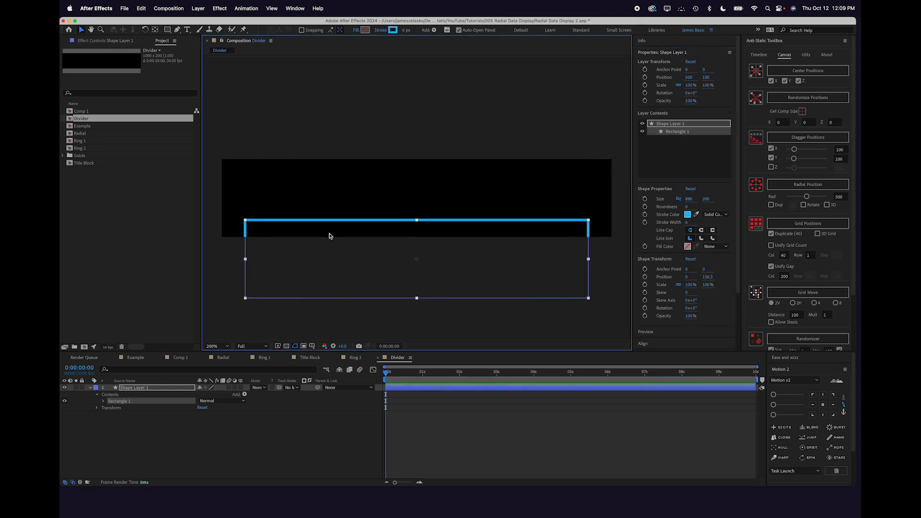
# Add a second composition-sized rectangle on its own shape layer and change the first rectangle's stroke to white
pyautogui.click(341, 435)
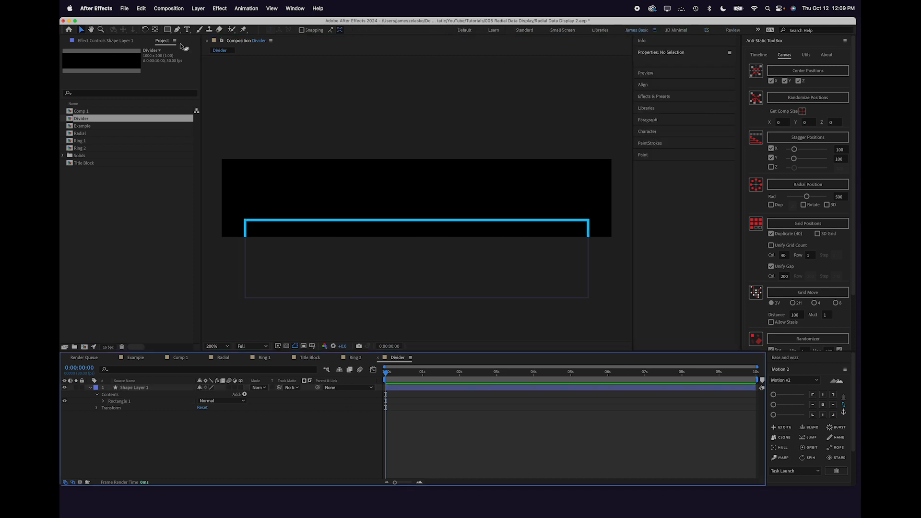
pyautogui.doubleClick(168, 30)
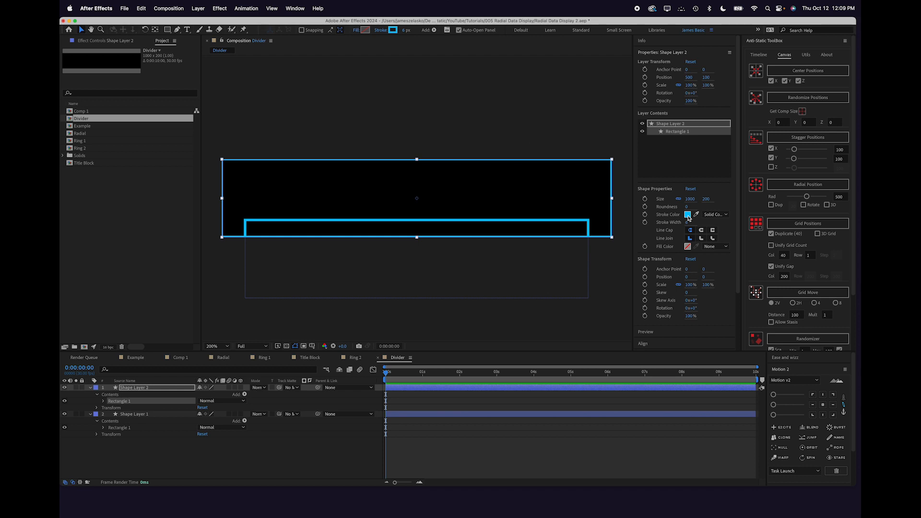
pyautogui.click(521, 415)
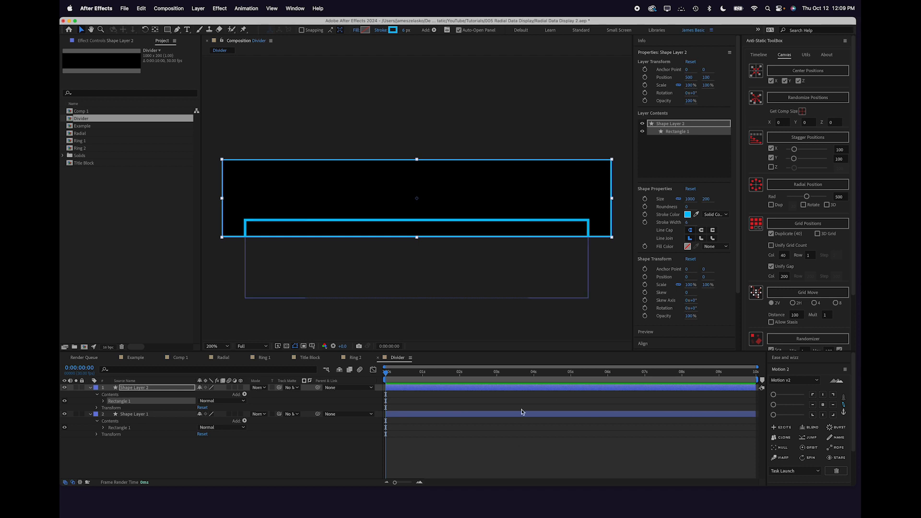
pyautogui.click(688, 215)
pyautogui.moveTo(398, 310); pyautogui.dragTo(366, 304)
pyautogui.click(555, 308)
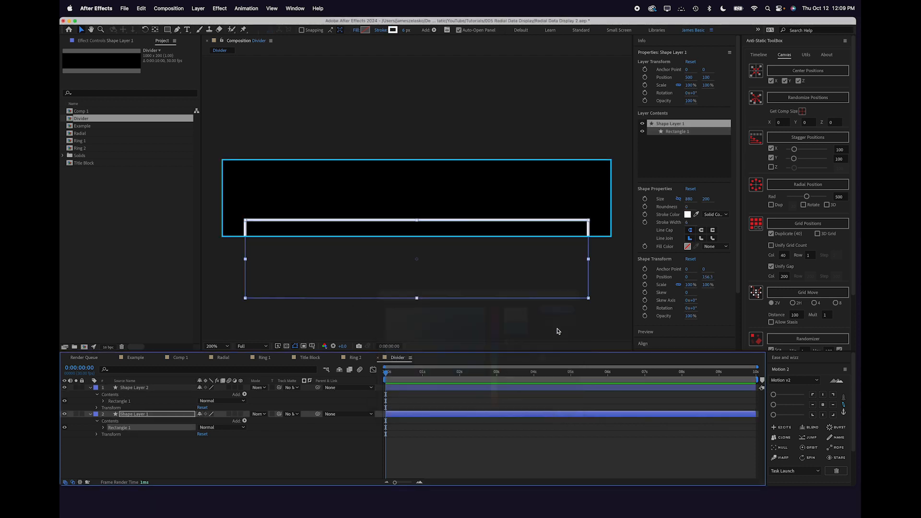
# Widen the second rectangle to 1046 px, keeping its height at 200, so its sides extend past the composition
pyautogui.click(561, 388)
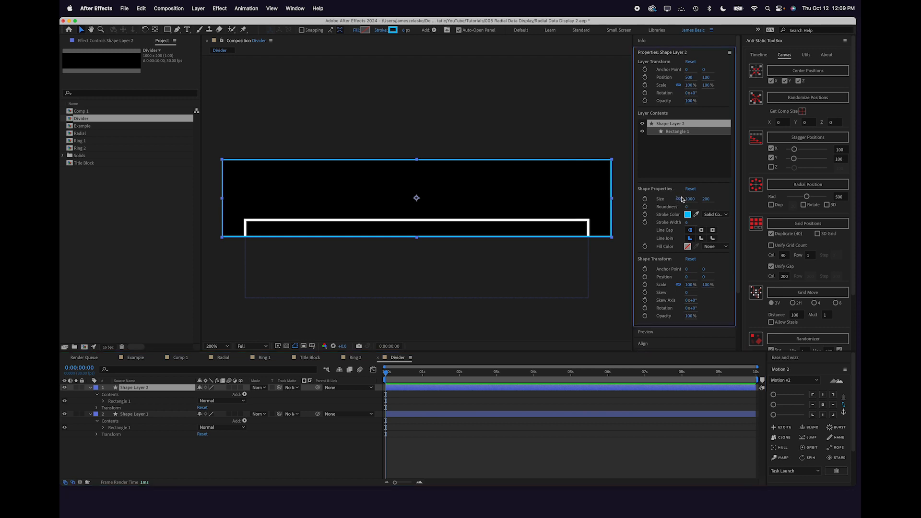
pyautogui.moveTo(688, 199); pyautogui.dragTo(706, 200)
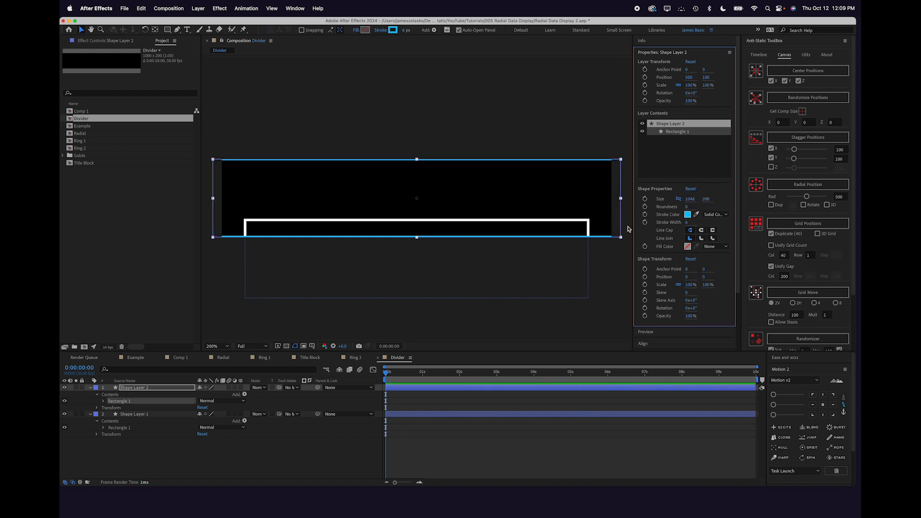
# Move the blue rectangle up to about Y -163.5 and convert its rectangle path to a Bezier path
pyautogui.moveTo(605, 237); pyautogui.dragTo(604, 176)
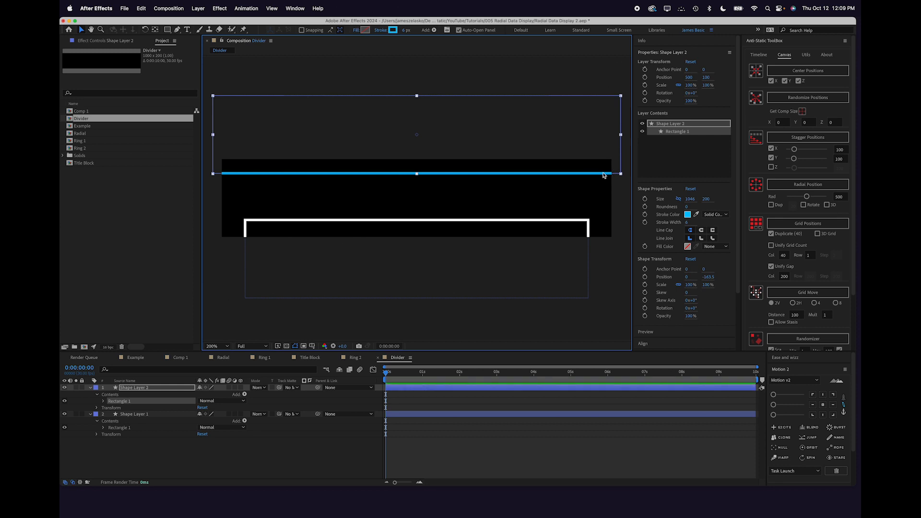
pyautogui.click(103, 402)
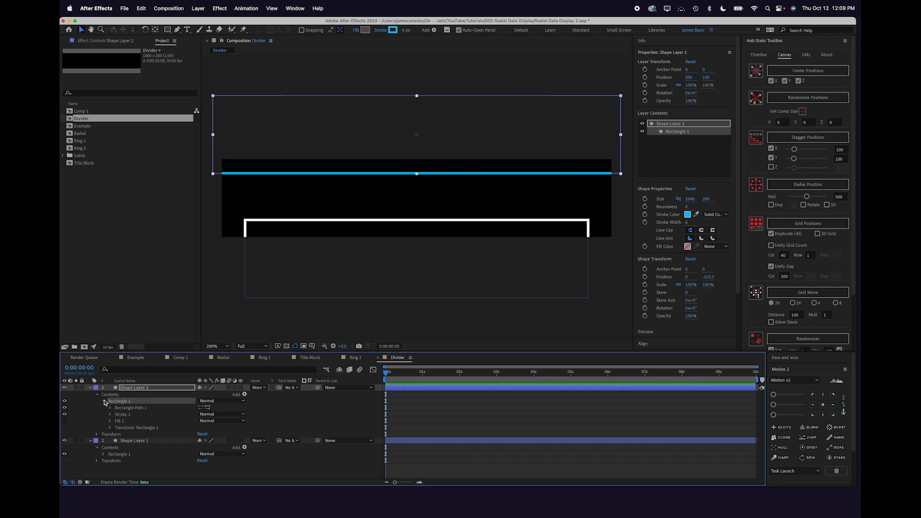
pyautogui.click(110, 409)
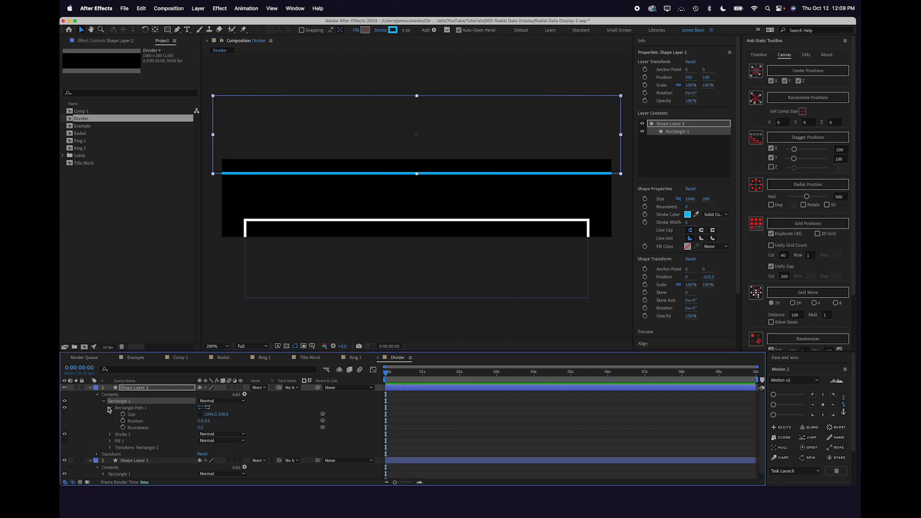
pyautogui.rightClick(133, 409)
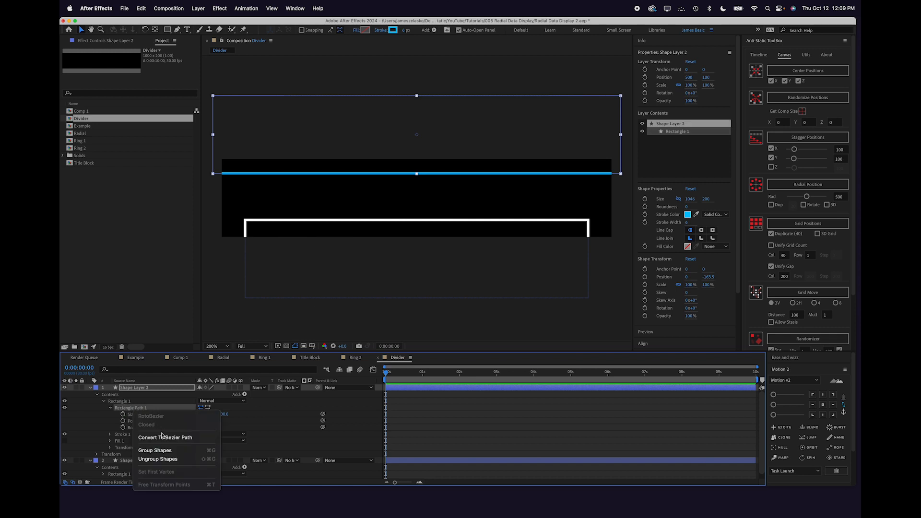
pyautogui.click(162, 437)
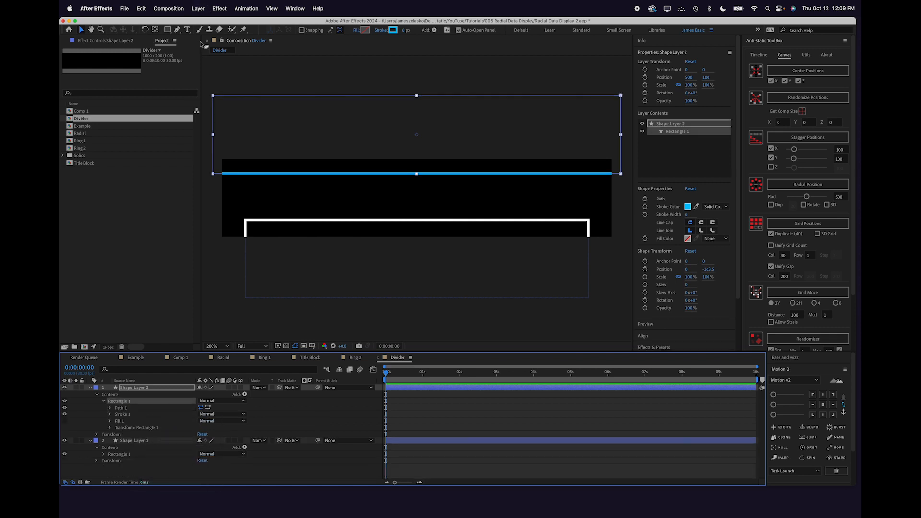
# Add four Pen tool vertices along the blue path's lower edge, two near each end of the composition
pyautogui.click(178, 30)
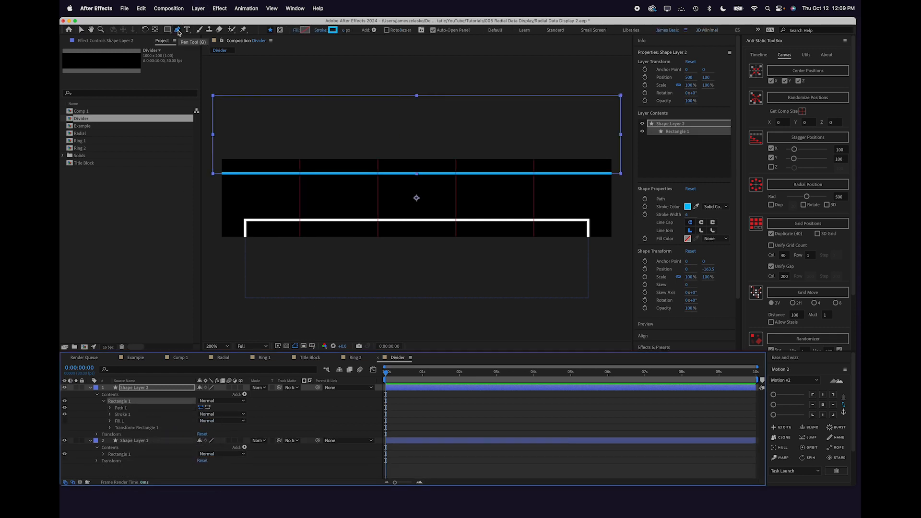
pyautogui.click(300, 175)
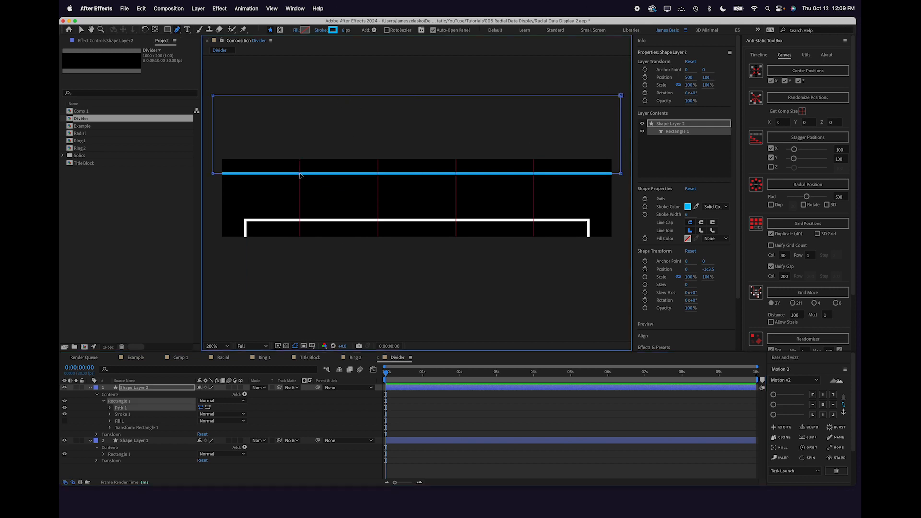
pyautogui.click(261, 173)
pyautogui.click(534, 174)
pyautogui.press('v')
# Raise the two inner vertices of the blue line together to form a raised middle section with sloped sides
pyautogui.click(535, 174)
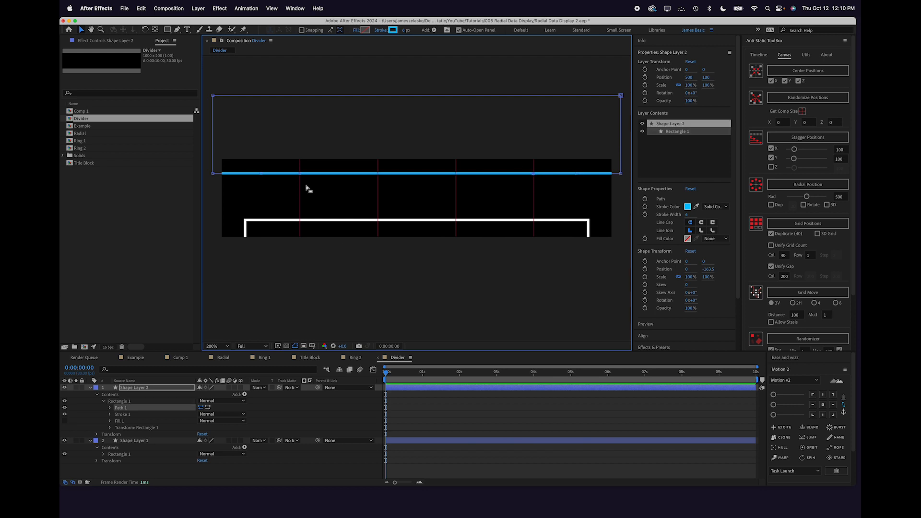
pyautogui.click(299, 173)
pyautogui.moveTo(299, 173); pyautogui.dragTo(299, 164)
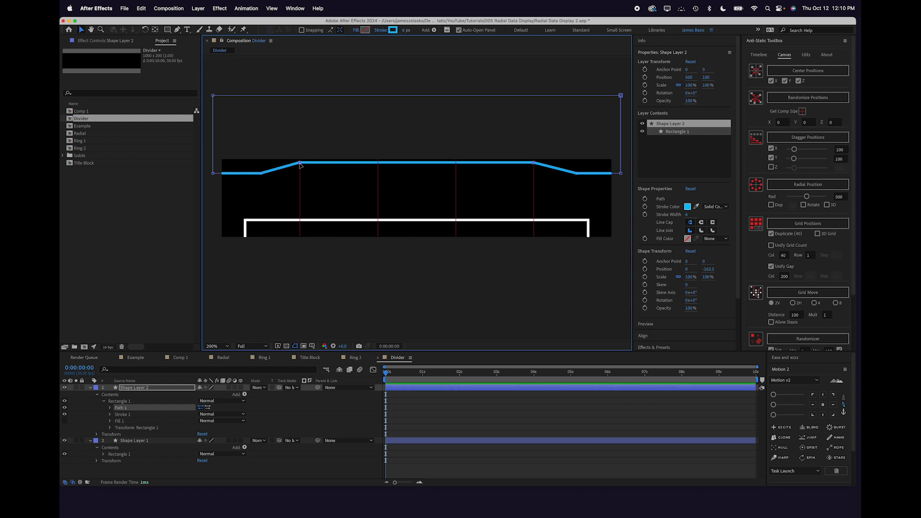
# Nudge the blue line's two raised vertices outward on both sides to steepen the slopes and widen the raised section
pyautogui.click(262, 173)
pyautogui.click(300, 162)
pyautogui.hotkey('shift', 'Left')
pyautogui.hotkey('shift', 'Left')
pyautogui.hotkey('shift', 'Left')
pyautogui.hotkey('shift', 'Left')
pyautogui.hotkey('shift', 'Right')
pyautogui.hotkey('shift', 'Right')
pyautogui.hotkey('shift', 'Right')
pyautogui.hotkey('shift', 'Right')
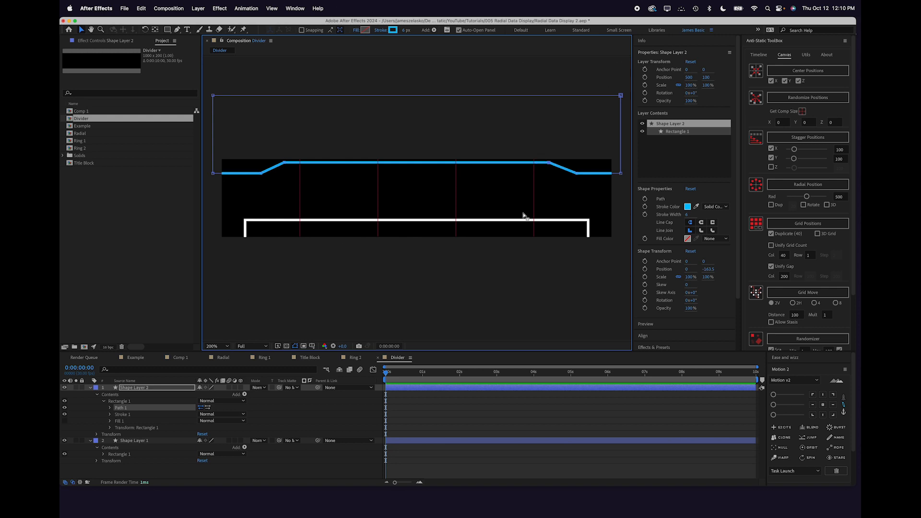
pyautogui.hotkey('shift', 'Right')
pyautogui.hotkey('shift', 'Right')
pyautogui.click(284, 163)
pyautogui.hotkey('shift', 'Left')
pyautogui.hotkey('shift', 'Left')
pyautogui.hotkey('shift', 'Right')
pyautogui.click(395, 446)
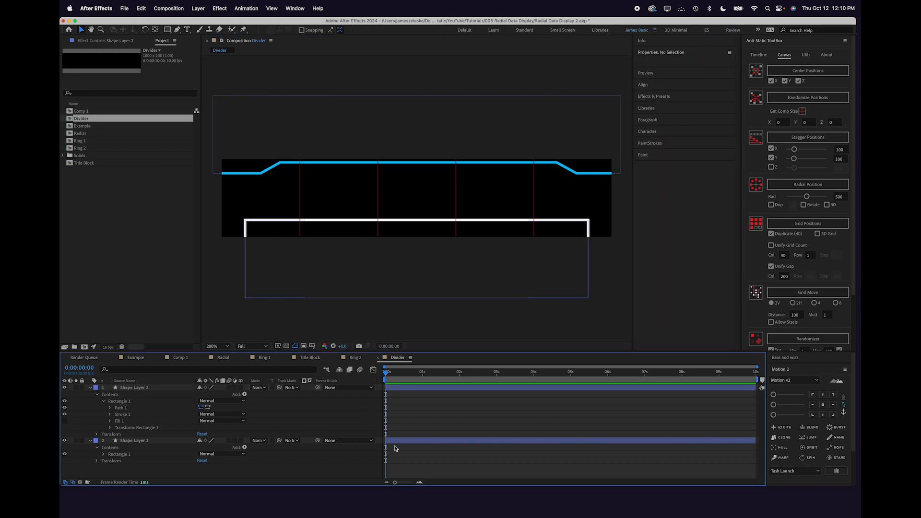
# Narrow the white rectangle to about 800 px so its sides line up with the blue line's outer bends
pyautogui.click(401, 442)
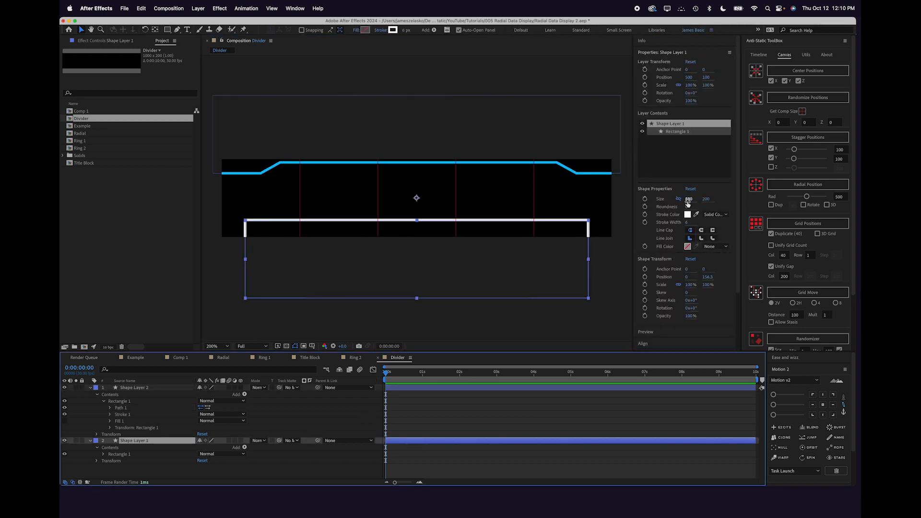
pyautogui.moveTo(688, 199); pyautogui.dragTo(657, 201)
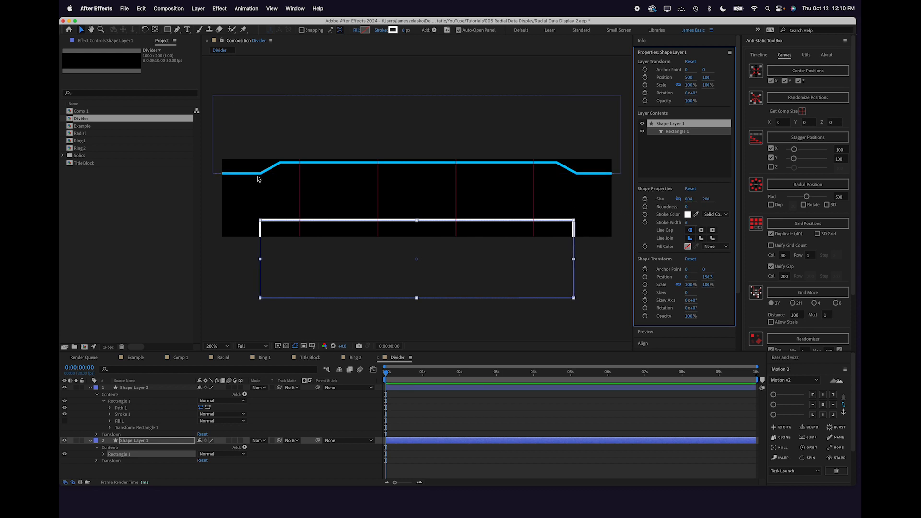
pyautogui.moveTo(690, 199); pyautogui.dragTo(685, 199)
pyautogui.click(442, 409)
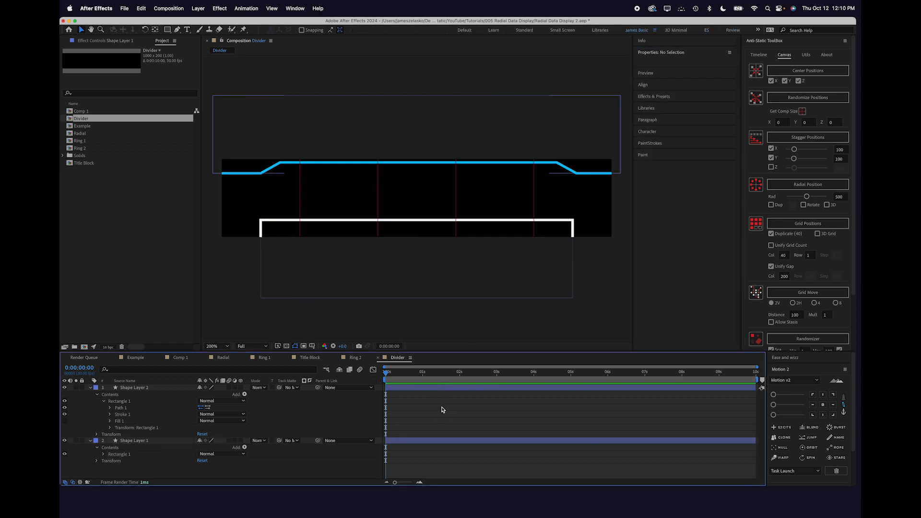
# Add the Divider composition to Ring 2 and duplicate it with Grid Positions into 4 columns with a gap of 1000
pyautogui.click(360, 361)
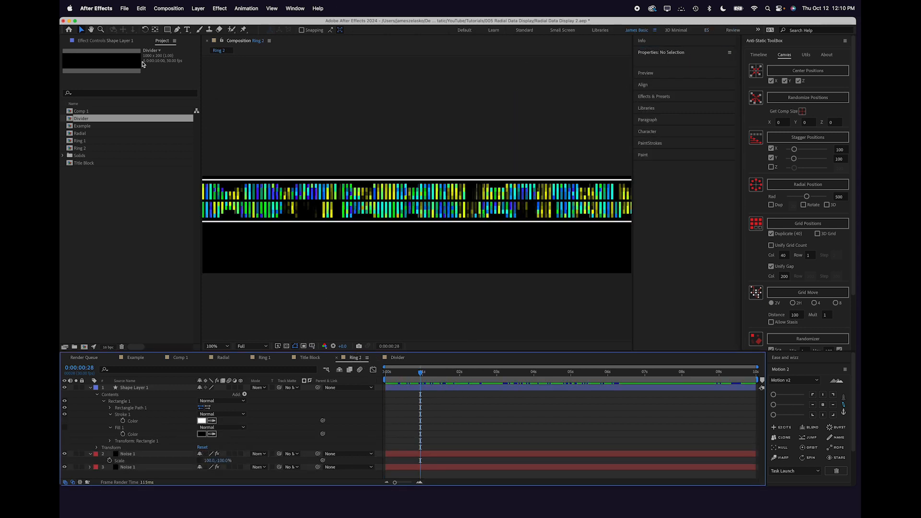
pyautogui.moveTo(85, 122); pyautogui.dragTo(411, 242)
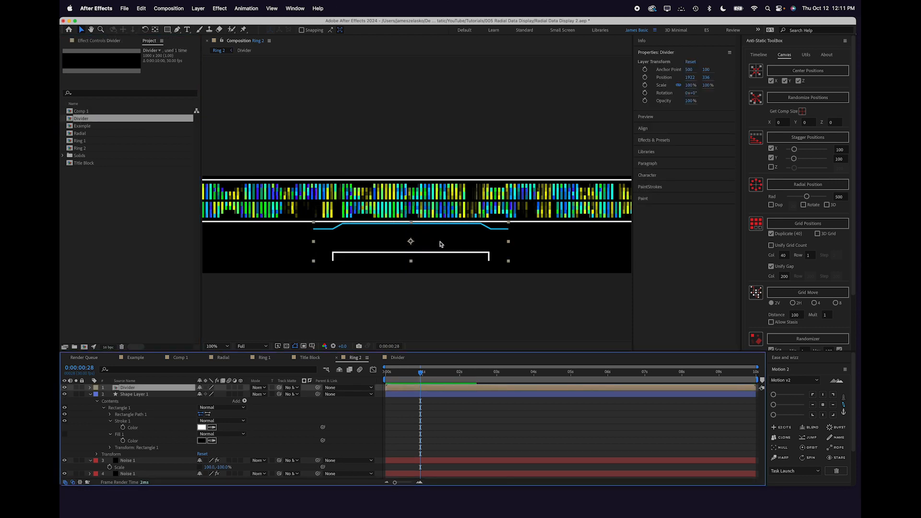
pyautogui.click(784, 256)
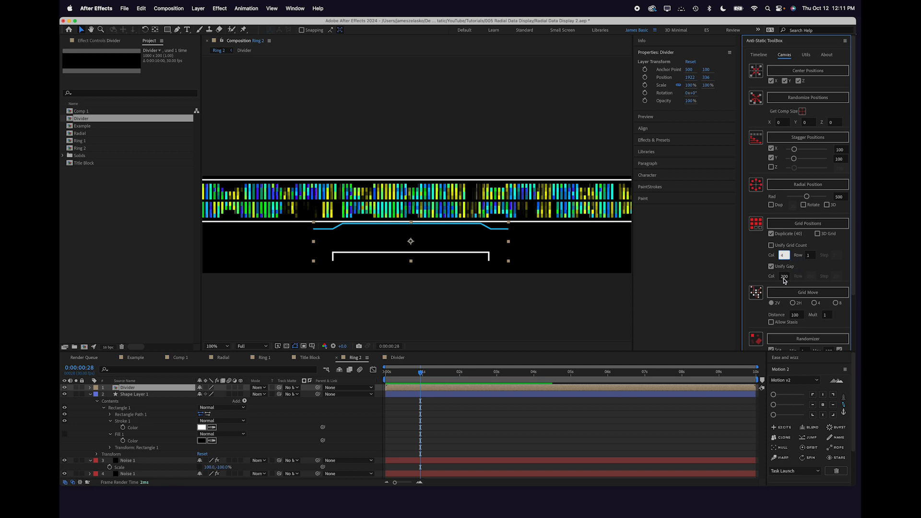
pyautogui.write('4')
pyautogui.click(784, 278)
pyautogui.write('1000')
pyautogui.click(792, 225)
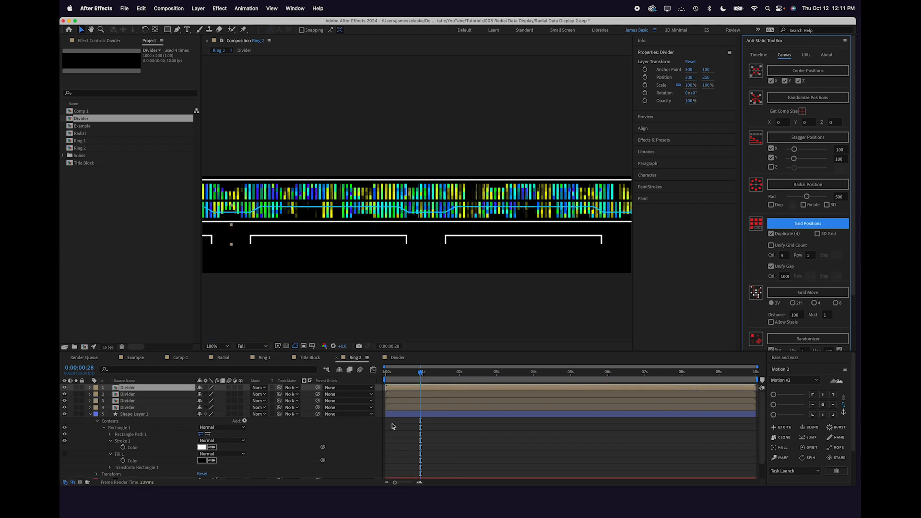
# Move all four Divider layers down together to about Y 398, below the bar-graph strip
pyautogui.keyDown('shift'); pyautogui.click(128, 407); pyautogui.keyUp('shift')
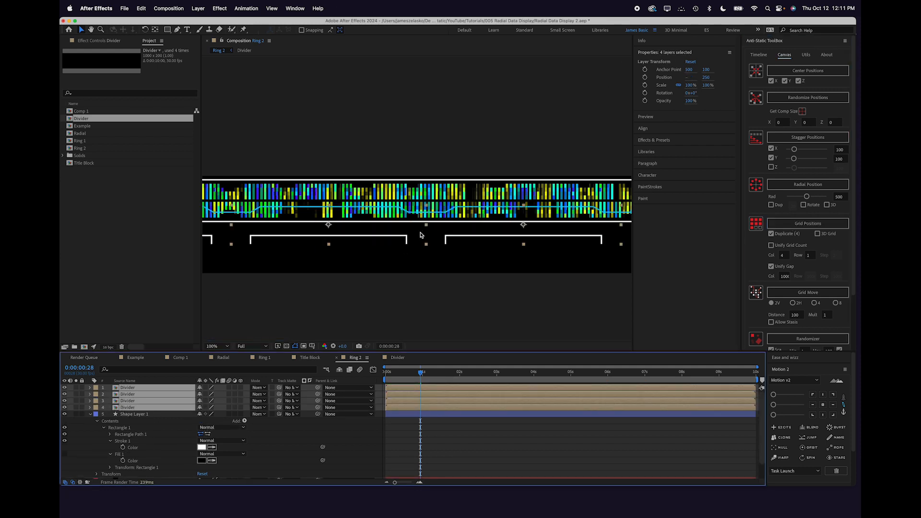
pyautogui.moveTo(327, 224); pyautogui.dragTo(327, 255)
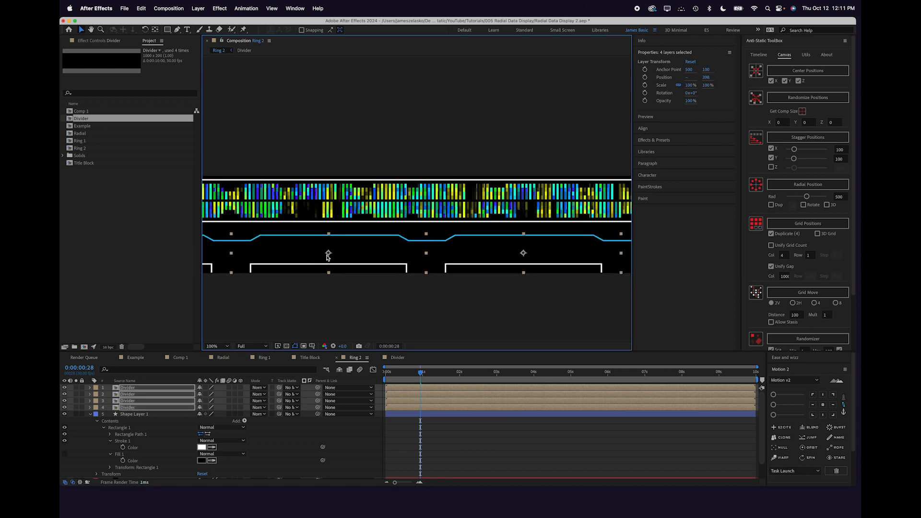
pyautogui.scroll(-1, 420, 250)
pyautogui.moveTo(421, 251)
pyautogui.mouseDown()
pyautogui.moveTo(455, 249)
pyautogui.moveTo(403, 245)
pyautogui.moveTo(418, 250)
pyautogui.mouseUp()
pyautogui.press('v')
pyautogui.scroll(1, 420, 237)
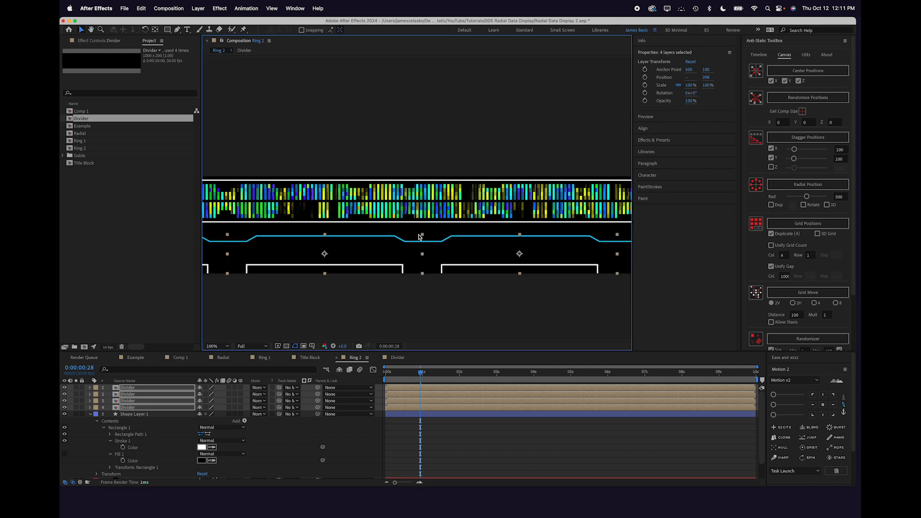
pyautogui.click(414, 442)
pyautogui.moveTo(427, 287); pyautogui.dragTo(458, 274)
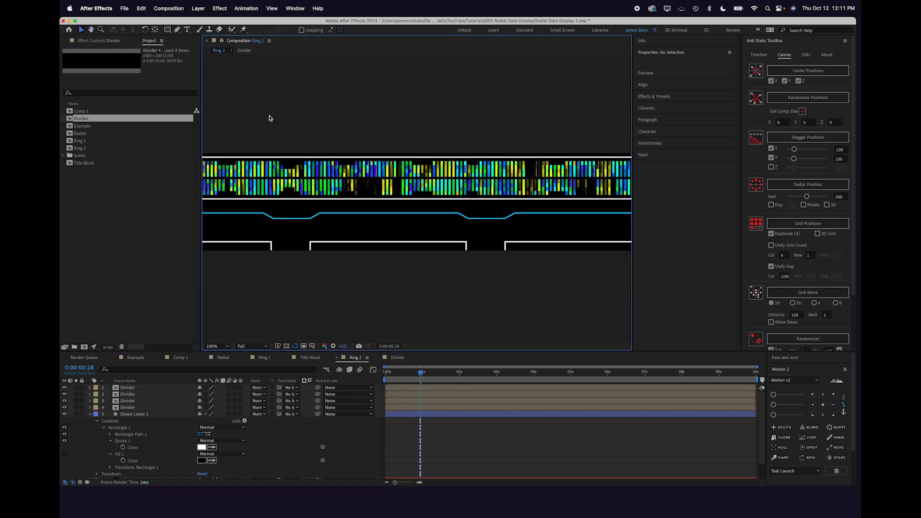
pyautogui.moveTo(358, 163); pyautogui.dragTo(464, 157)
# Create a new text layer in Ring 2 reading SECTION 01
pyautogui.click(198, 9)
pyautogui.moveTo(199, 24)
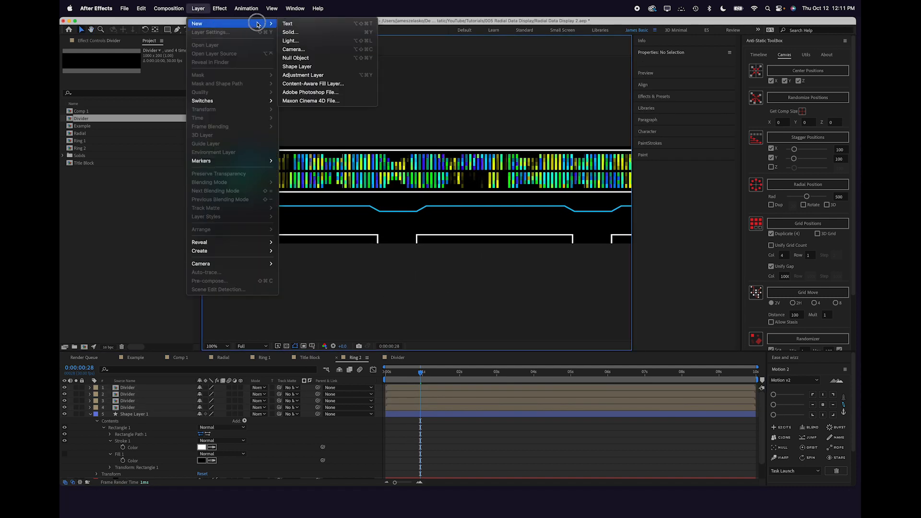
pyautogui.click(290, 24)
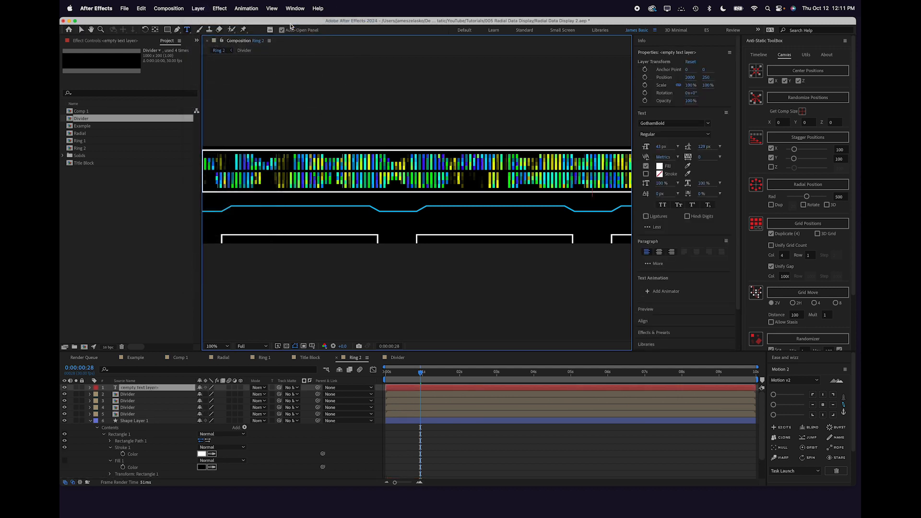
pyautogui.write('SEC')
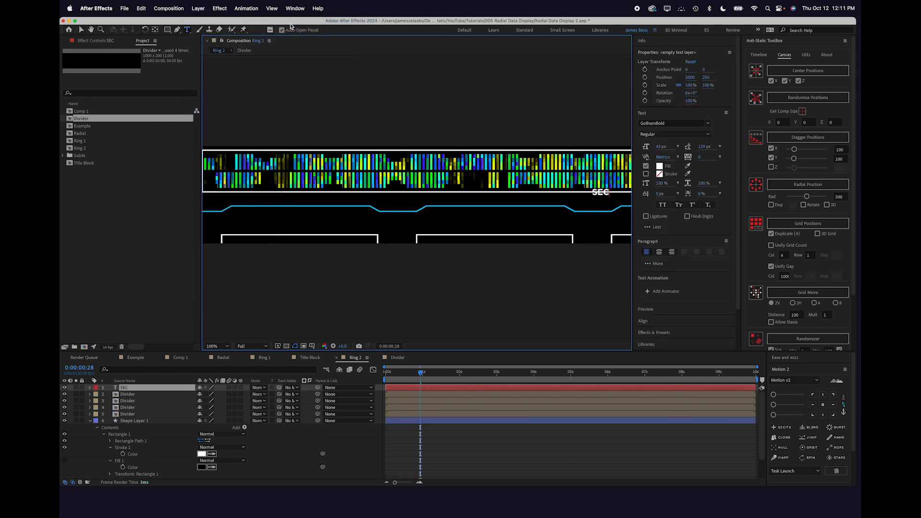
pyautogui.write('TION 01')
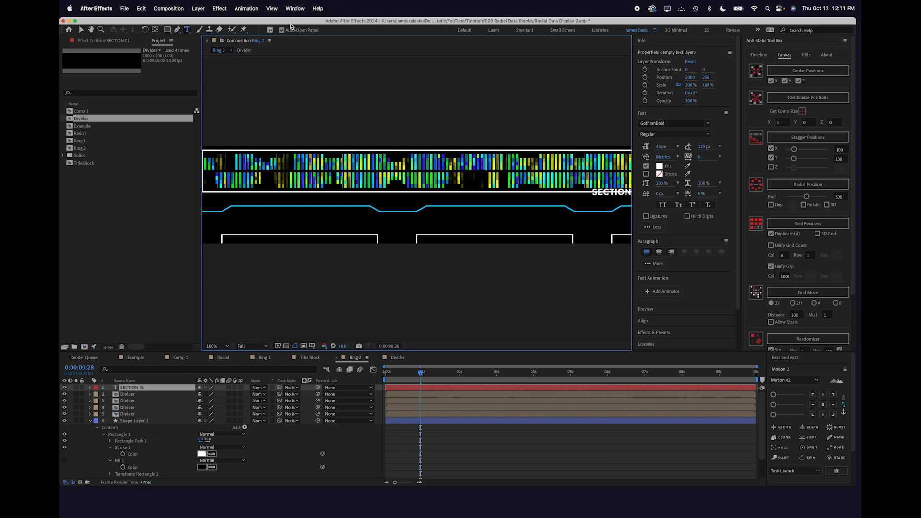
pyautogui.click(79, 31)
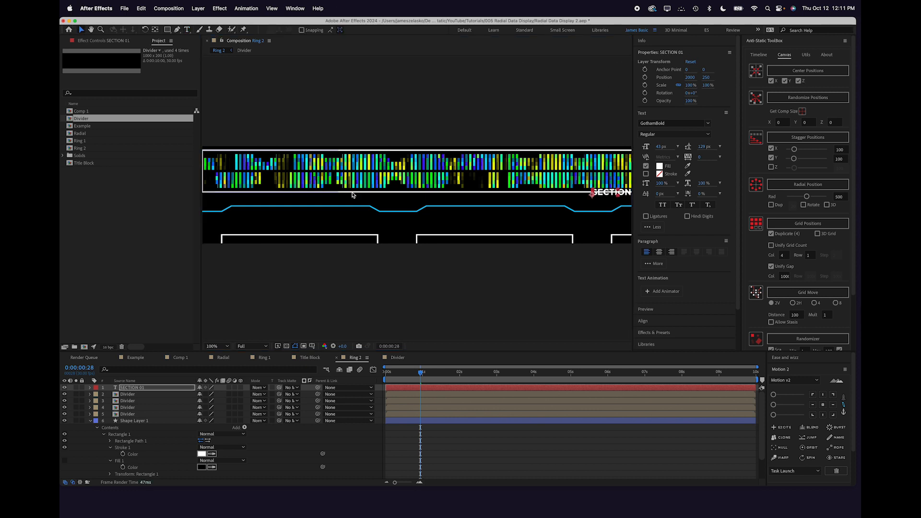
# Center-align the SECTION 01 text and duplicate it with Grid Positions using the same 4 columns and gap of 1000
pyautogui.click(445, 388)
pyautogui.press('space')
pyautogui.moveTo(508, 269); pyautogui.dragTo(327, 270)
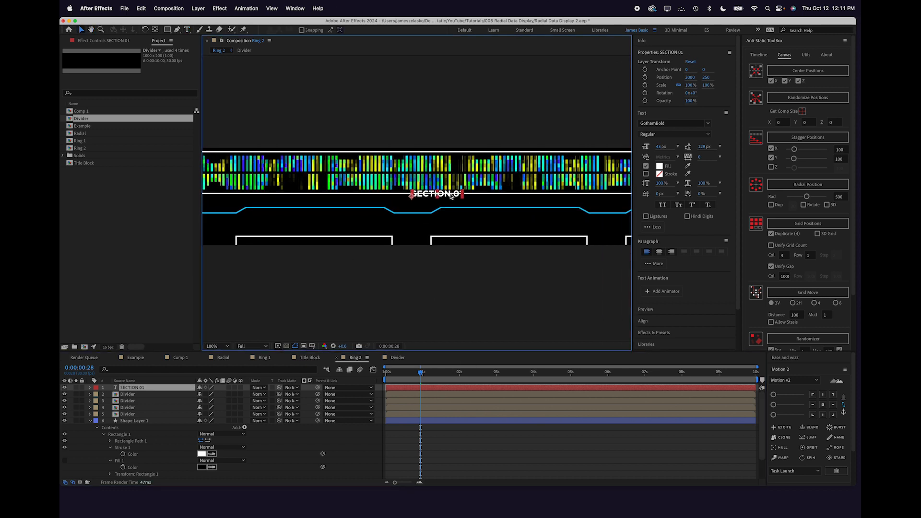
pyautogui.click(659, 252)
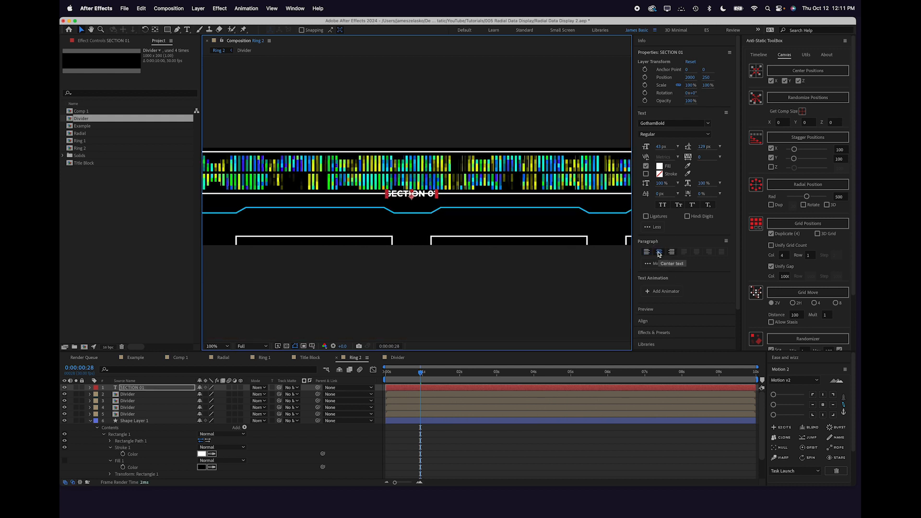
pyautogui.click(805, 226)
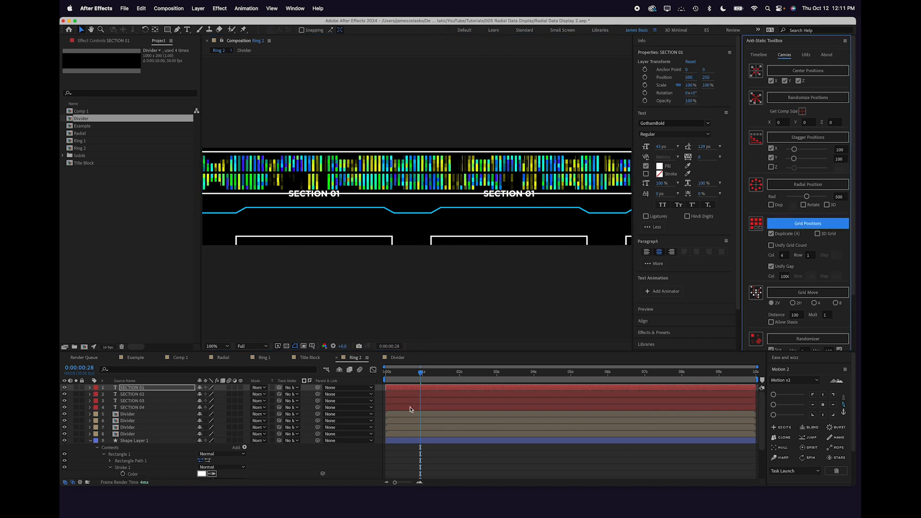
# Move all four section labels down together to Y 430, between the blue and white divider lines
pyautogui.keyDown('shift'); pyautogui.click(410, 409); pyautogui.keyUp('shift')
pyautogui.moveTo(312, 198); pyautogui.dragTo(312, 234)
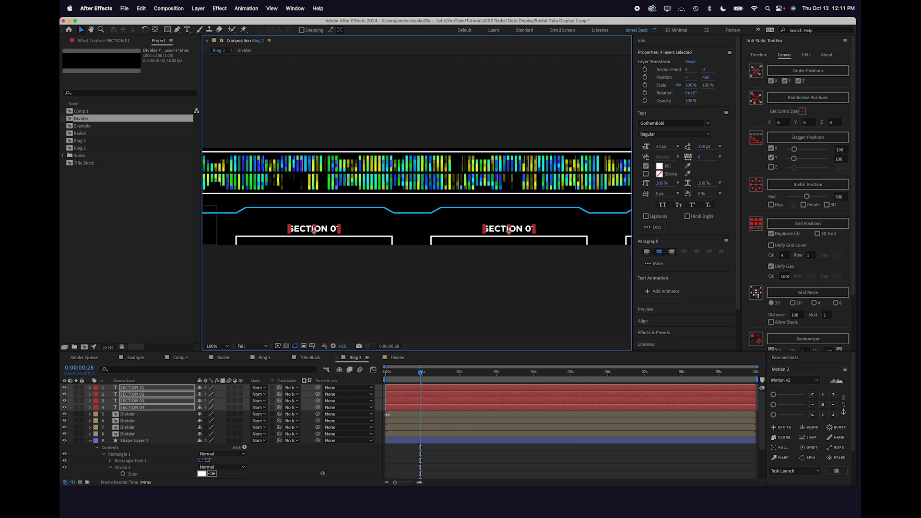
pyautogui.click(404, 461)
pyautogui.moveTo(525, 249); pyautogui.dragTo(483, 241)
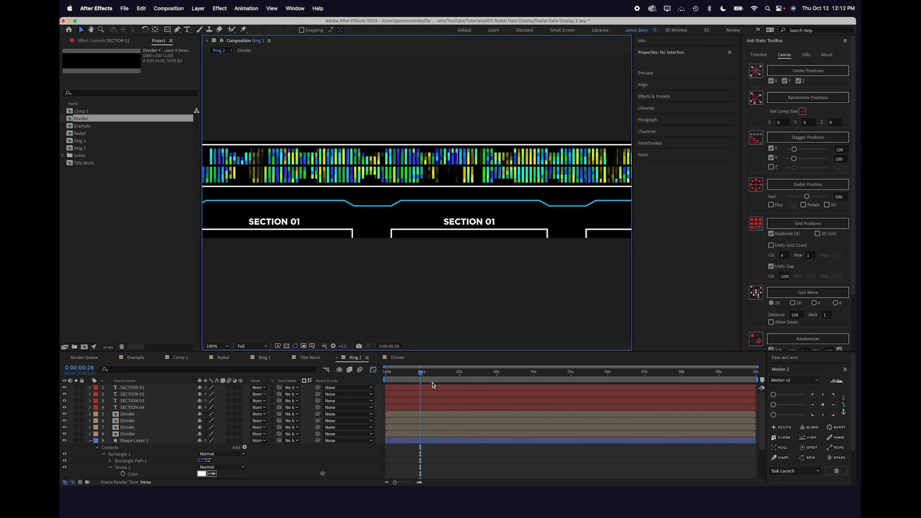
# Change the second section label's text to SECTION 02
pyautogui.doubleClick(422, 402)
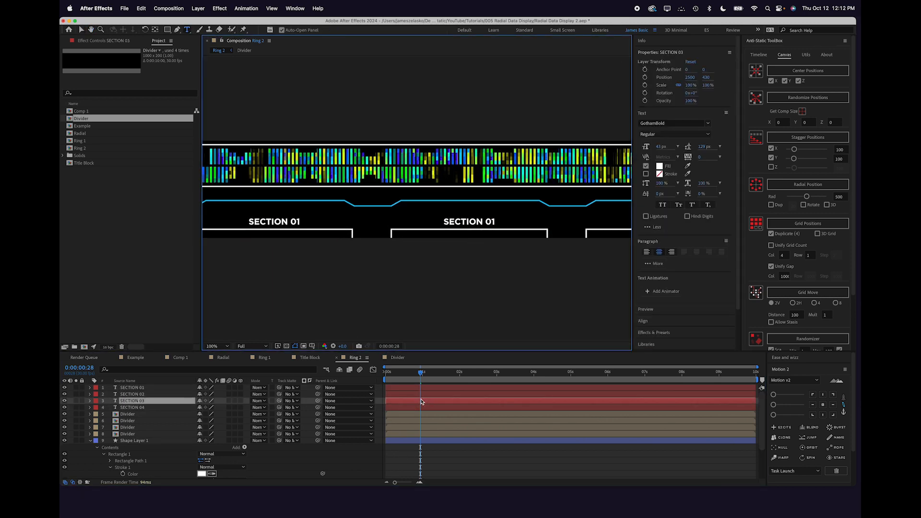
pyautogui.doubleClick(422, 395)
pyautogui.press('Right')
pyautogui.press('BackSpace')
pyautogui.write('2')
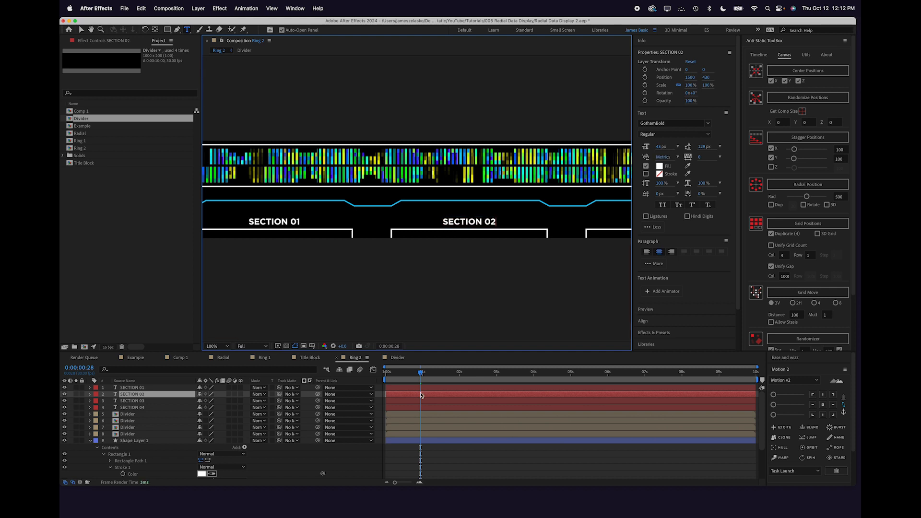
# Change the third section label's text to SECTION 03 and the fourth label's text to SECTION 04
pyautogui.doubleClick(441, 402)
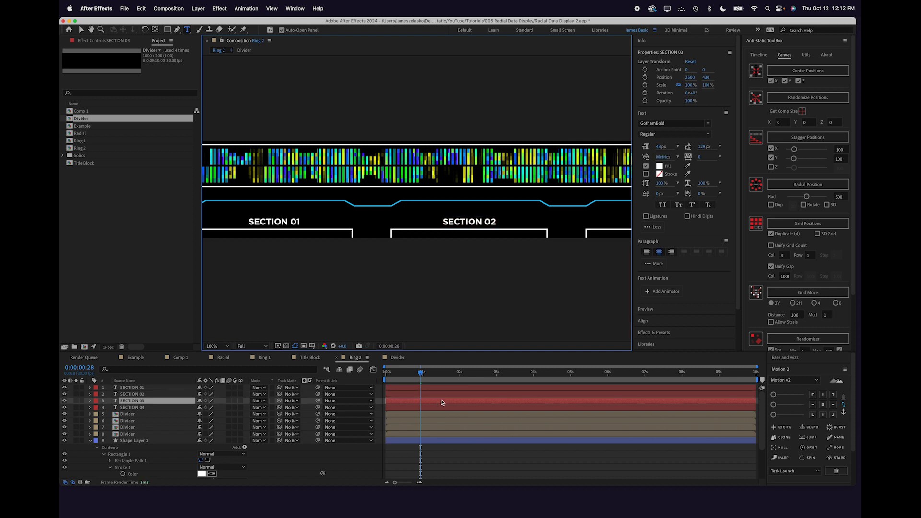
pyautogui.doubleClick(441, 408)
pyautogui.press('Right')
pyautogui.press('BackSpace')
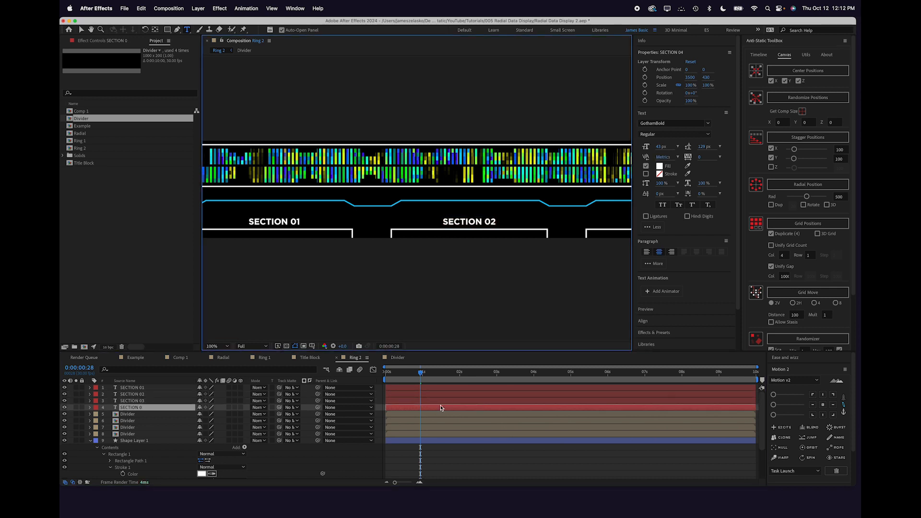
pyautogui.write('4')
pyautogui.click(447, 457)
pyautogui.press('space')
pyautogui.moveTo(465, 271); pyautogui.dragTo(363, 263)
pyautogui.moveTo(464, 262); pyautogui.dragTo(293, 261)
pyautogui.moveTo(491, 256); pyautogui.dragTo(461, 258)
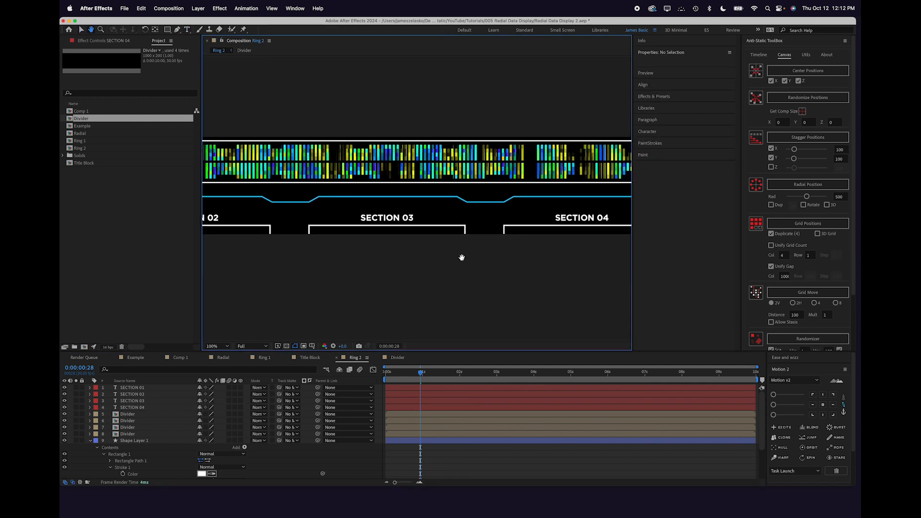
# Add the Ring 2 composition to Radial below Ring 1 and move it down to about Y 2396
pyautogui.click(226, 358)
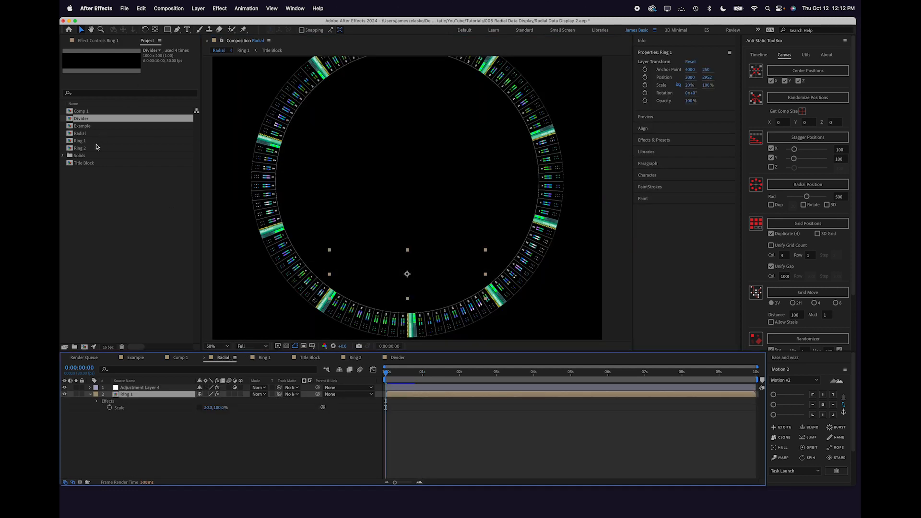
pyautogui.moveTo(96, 148); pyautogui.dragTo(167, 405)
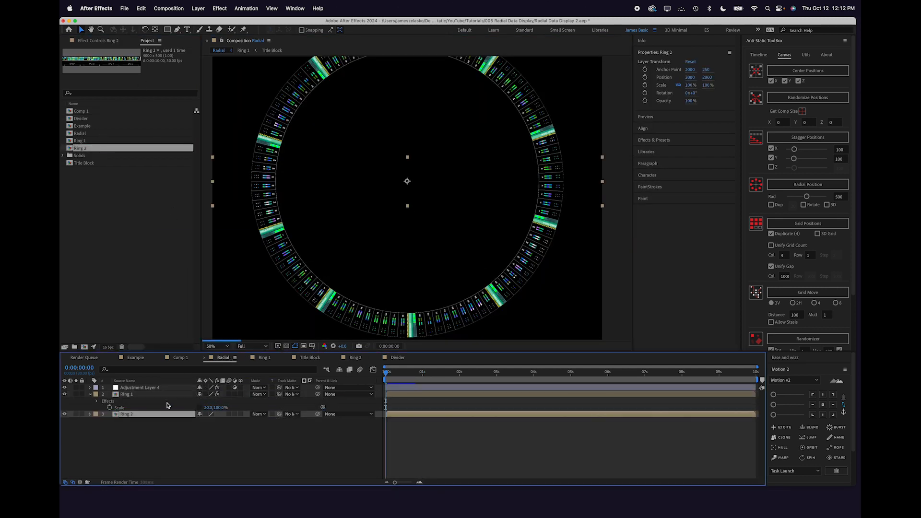
pyautogui.moveTo(408, 181); pyautogui.dragTo(406, 221)
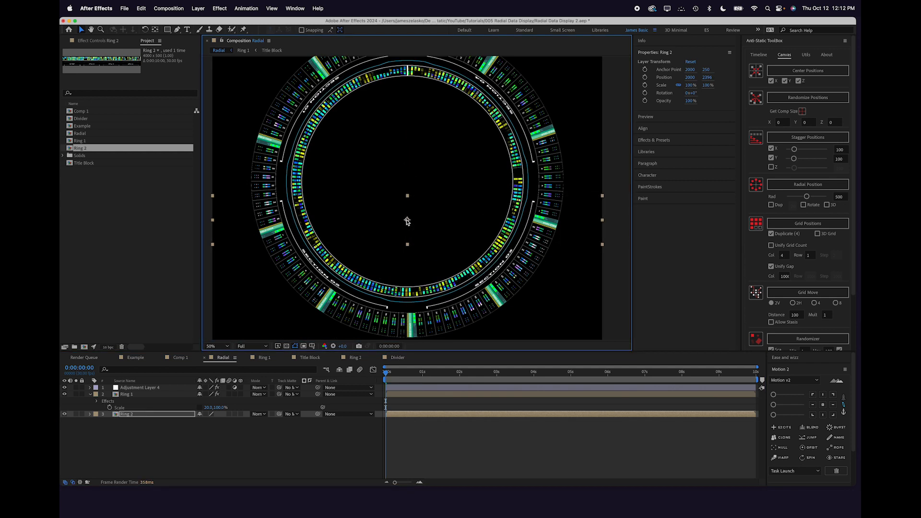
# Unlink Ring 2's scale proportions and reduce only its horizontal scale to 26%
pyautogui.press('s')
pyautogui.click(210, 421)
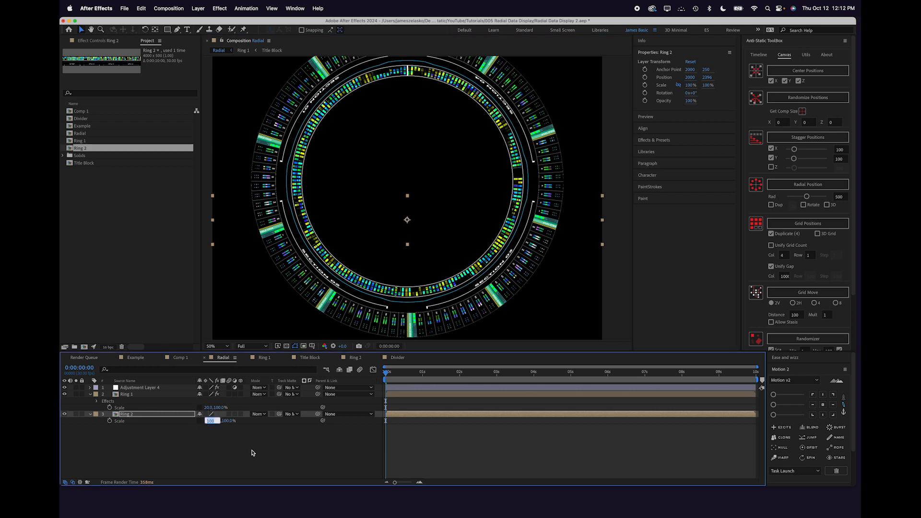
pyautogui.write('40')
pyautogui.press('Return')
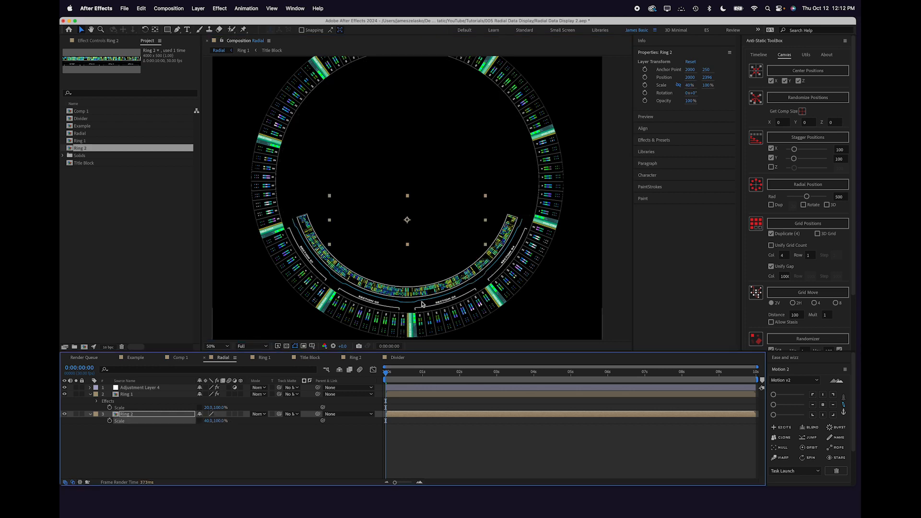
pyautogui.press('/')
pyautogui.moveTo(421, 301); pyautogui.dragTo(442, 113)
pyautogui.click(90, 395)
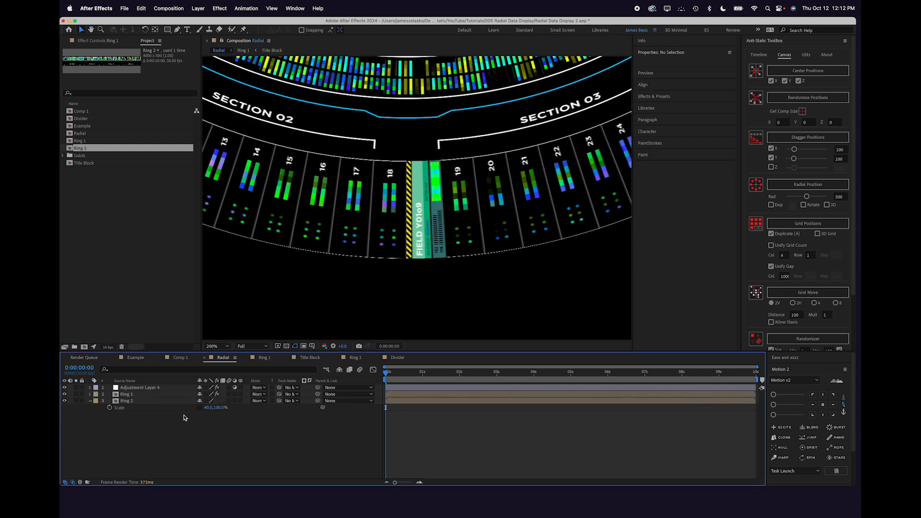
pyautogui.click(208, 407)
pyautogui.write('30')
pyautogui.press('Return')
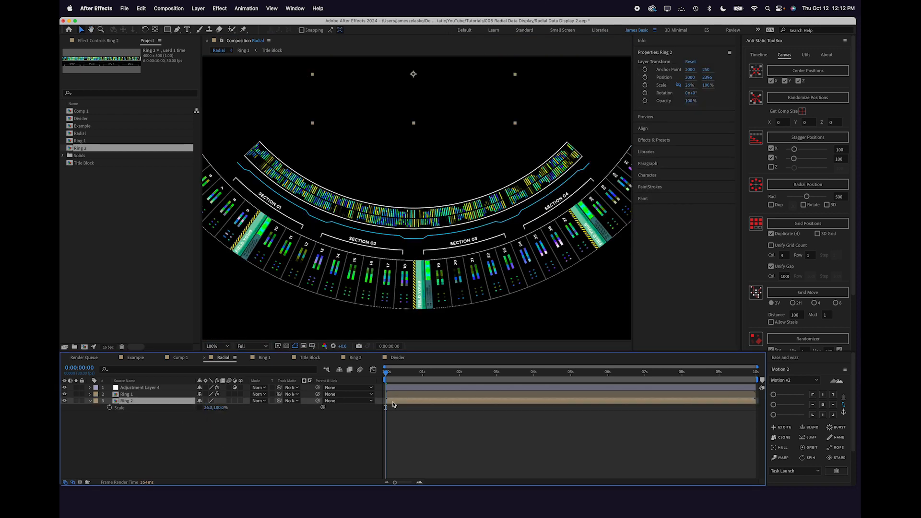
# Apply the Motion Tile effect to Ring 2 and set its output width to 390 to complete the circle
pyautogui.hotkey('ctrl', 'space')
pyautogui.write('mot')
pyautogui.press('Return')
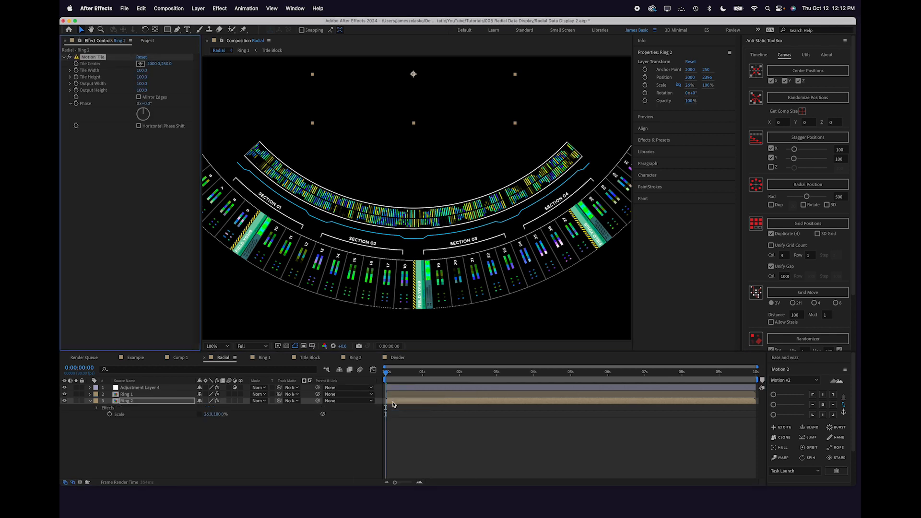
pyautogui.press(',')
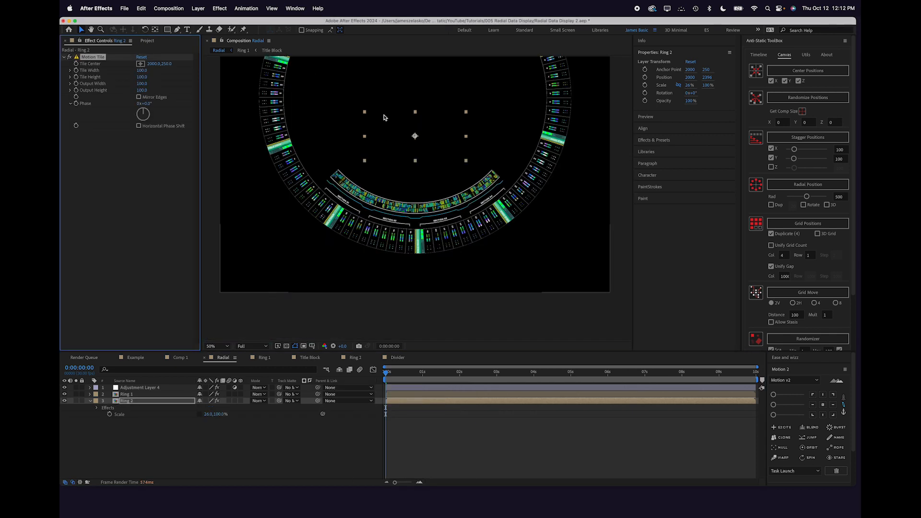
pyautogui.moveTo(384, 117); pyautogui.dragTo(381, 205)
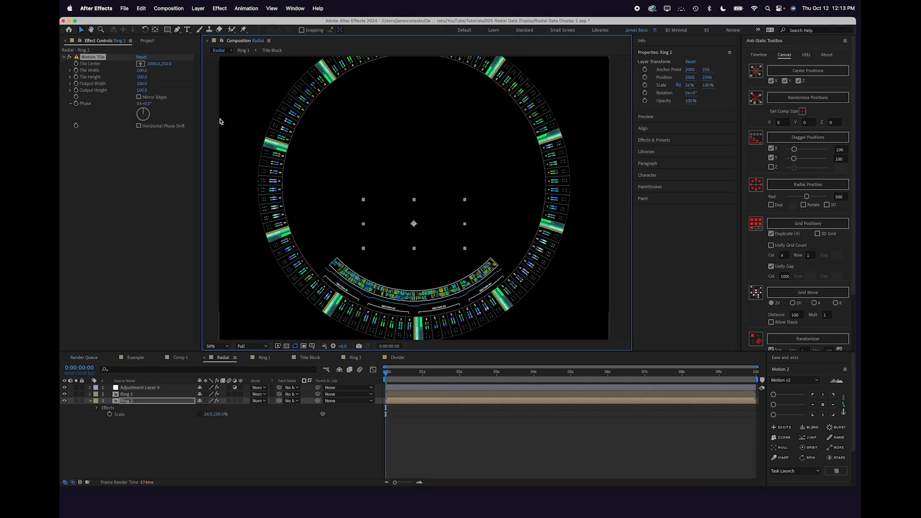
pyautogui.click(136, 84)
pyautogui.write('390')
pyautogui.press('Return')
pyautogui.click(446, 441)
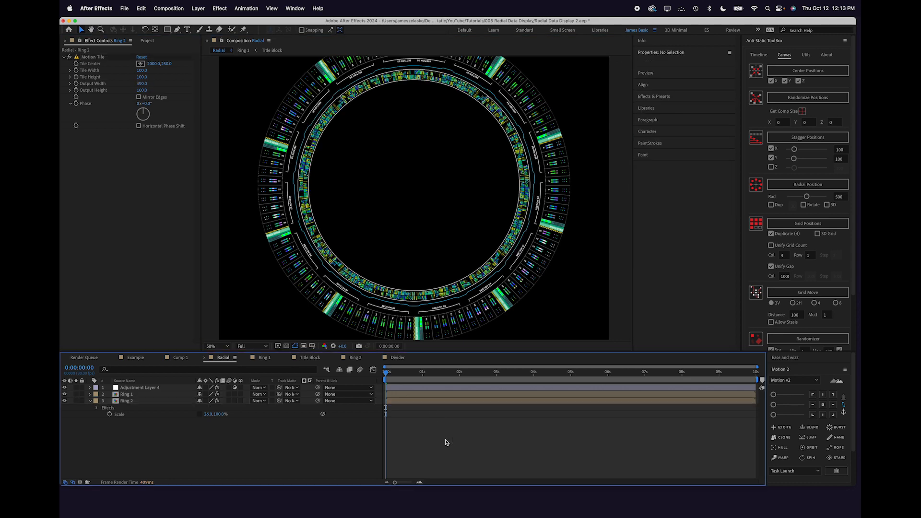
# Fine-tune Ring 2's horizontal scale to 26.7% so the tile ends line up at the ring's upper seam
pyautogui.moveTo(424, 209); pyautogui.dragTo(429, 296)
pyautogui.scroll(4, 408, 176)
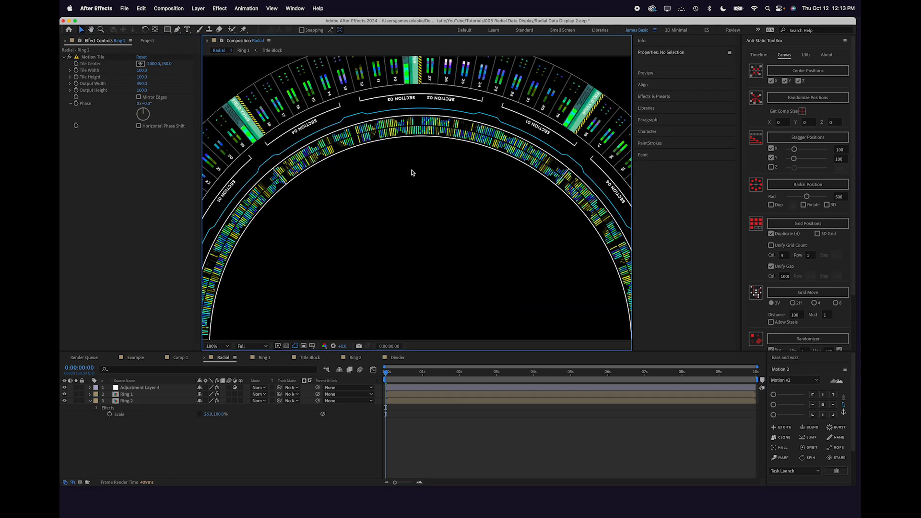
pyautogui.moveTo(417, 183); pyautogui.dragTo(420, 195)
pyautogui.click(209, 414)
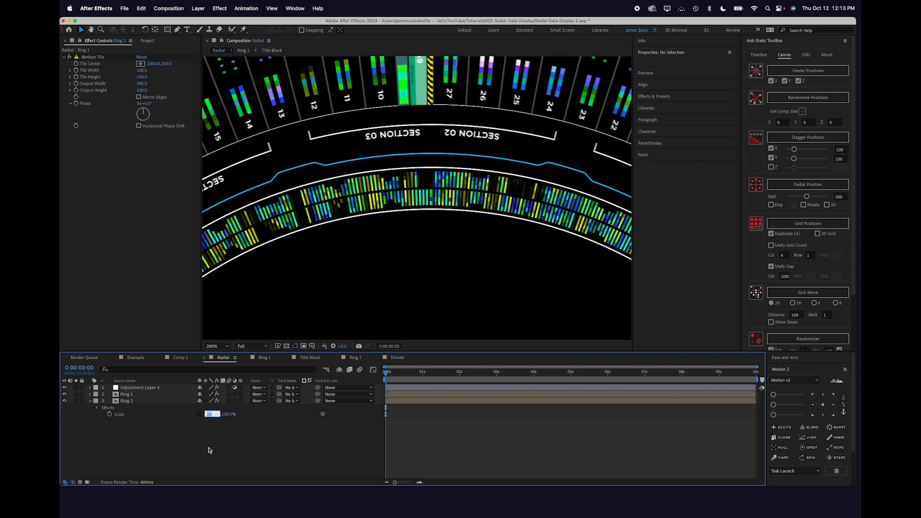
pyautogui.press('Down')
pyautogui.press('Up')
pyautogui.press('Up')
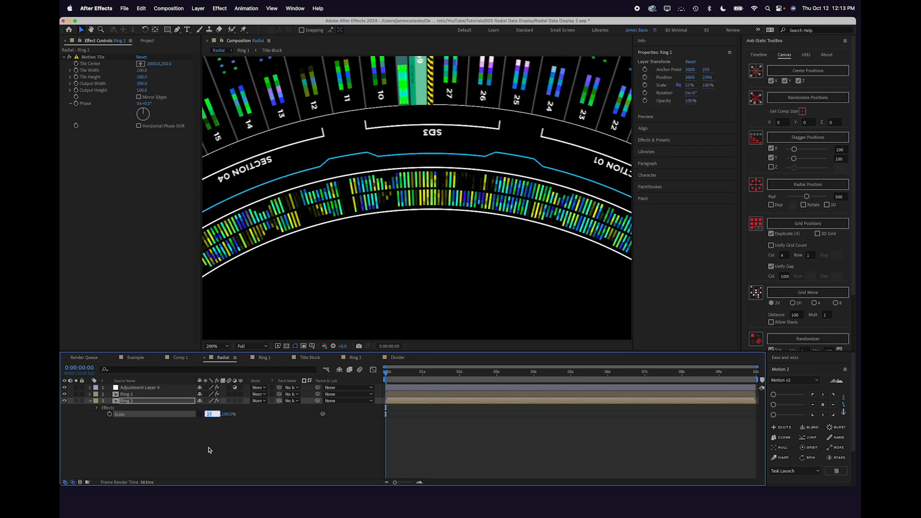
pyautogui.press('Down')
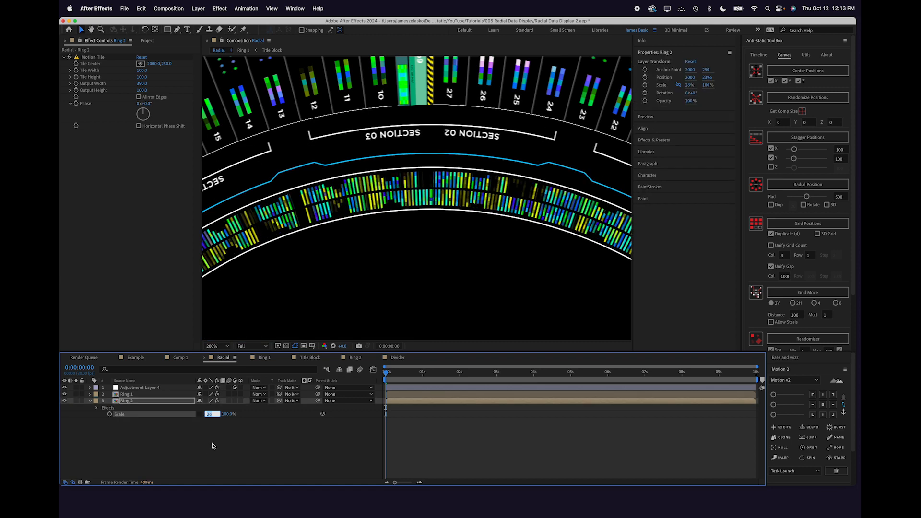
pyautogui.press('Up')
pyautogui.press('Down')
pyautogui.click(282, 471)
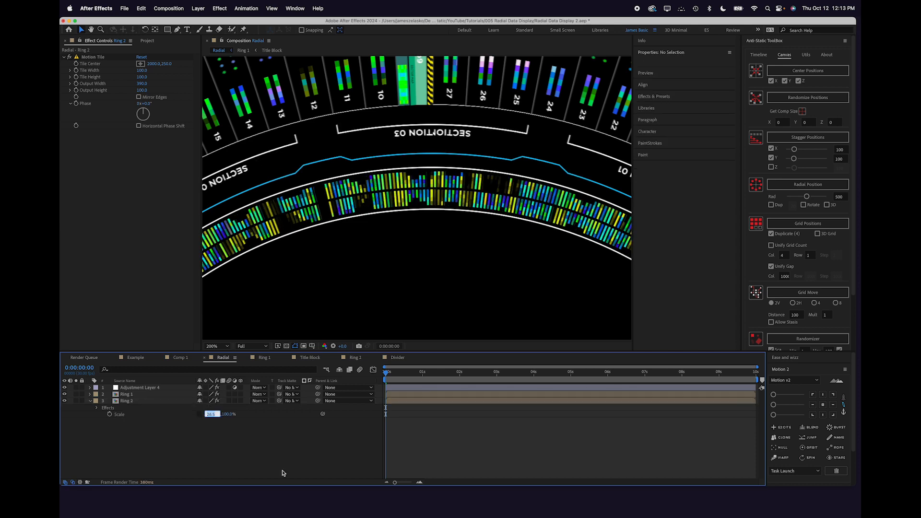
pyautogui.press('Return')
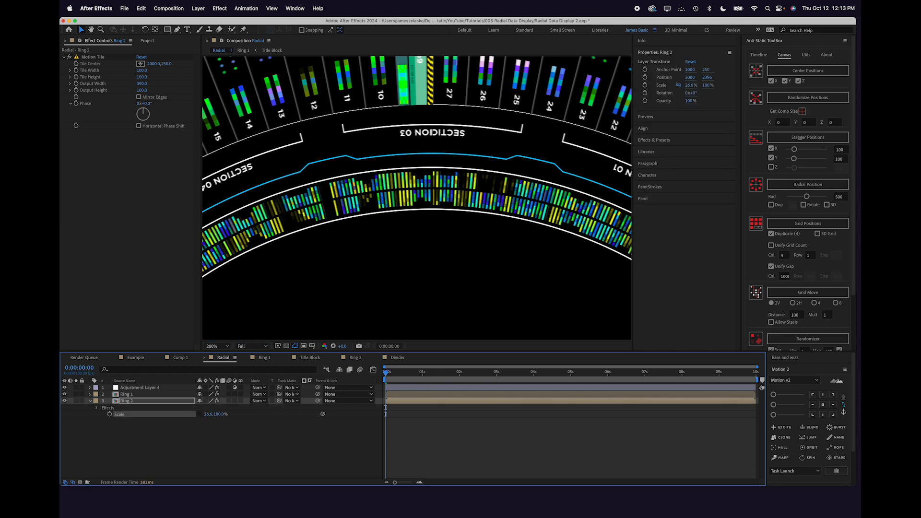
pyautogui.moveTo(208, 414); pyautogui.dragTo(209, 414)
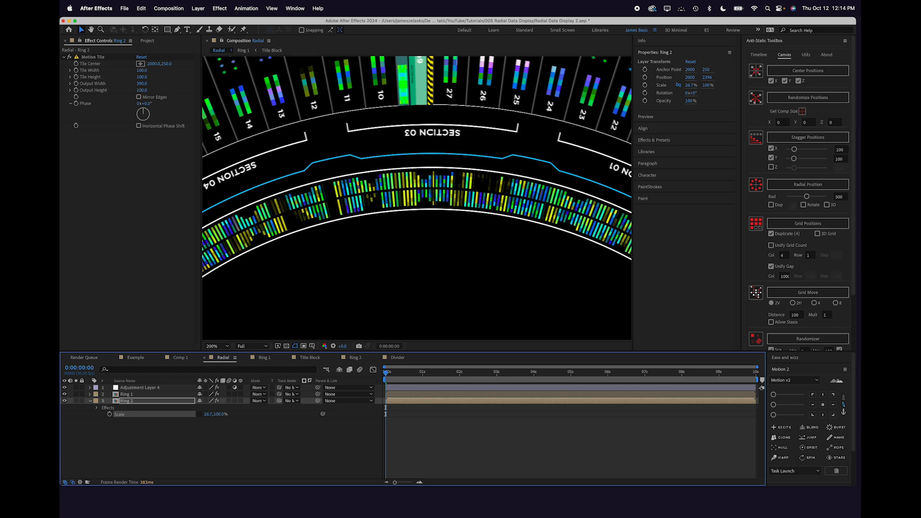
pyautogui.click(285, 478)
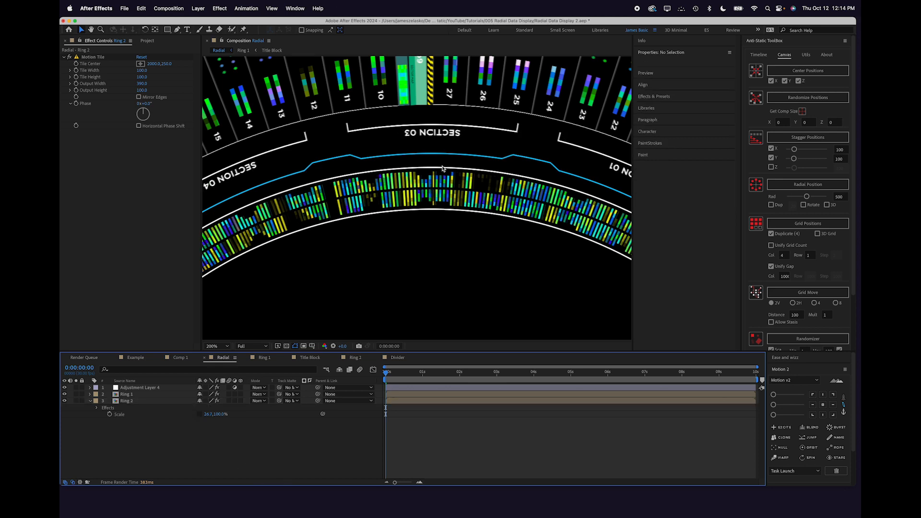
# Open the Ring 2 composition for editing and collapse the properties of Shape Layer 1
pyautogui.press(',')
pyautogui.press(',')
pyautogui.moveTo(464, 156); pyautogui.dragTo(461, 107)
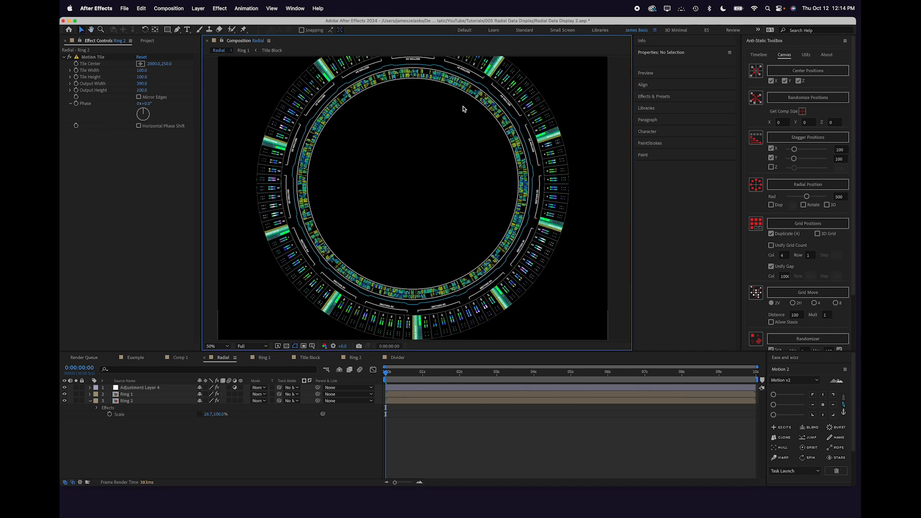
pyautogui.doubleClick(400, 291)
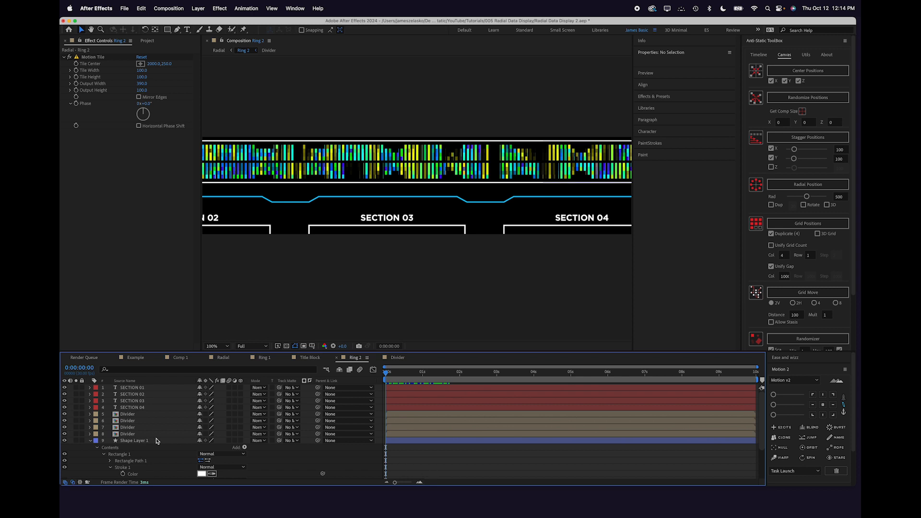
pyautogui.click(90, 441)
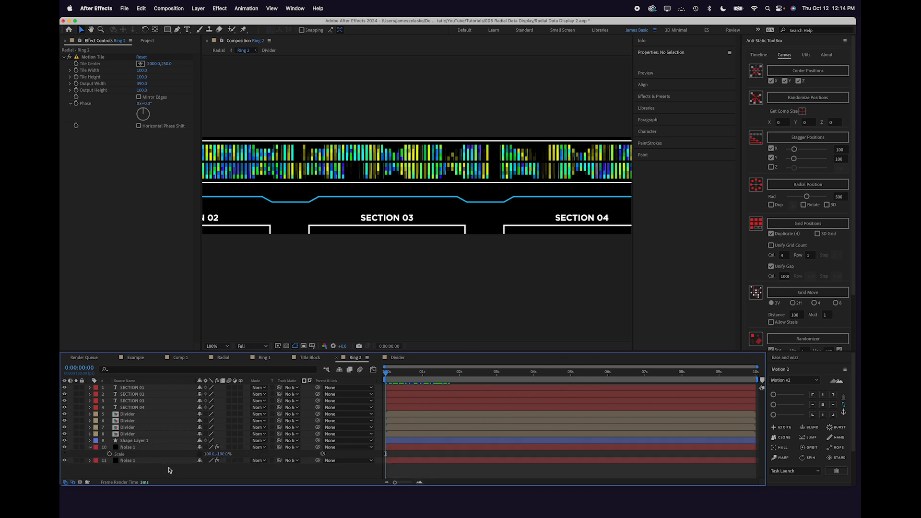
# Create a black solid named Noise in Ring 2, 50 px wide and 200 px high
pyautogui.press('super+y')
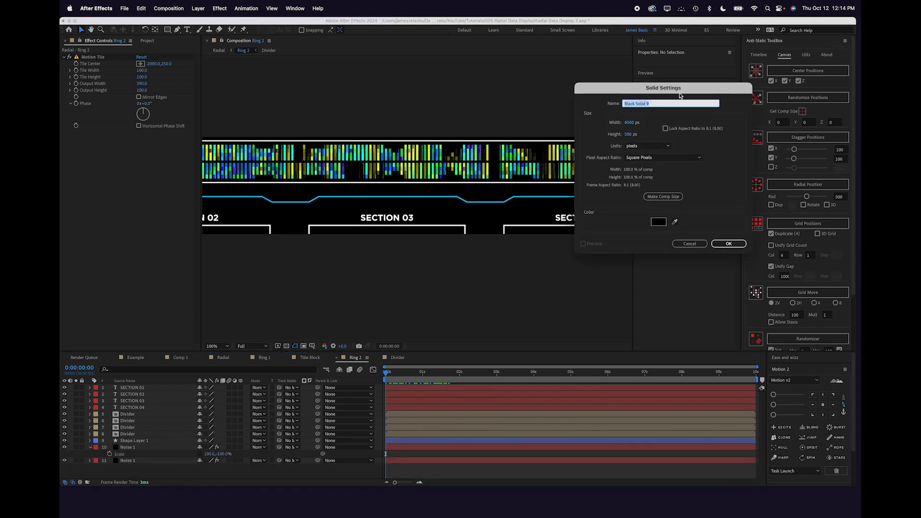
pyautogui.click(628, 122)
pyautogui.write('50')
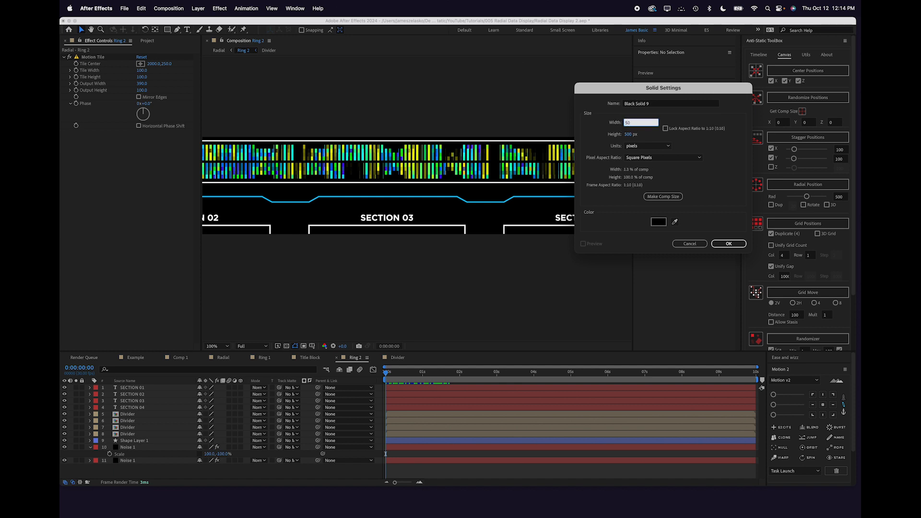
pyautogui.press('Tab')
pyautogui.write('200')
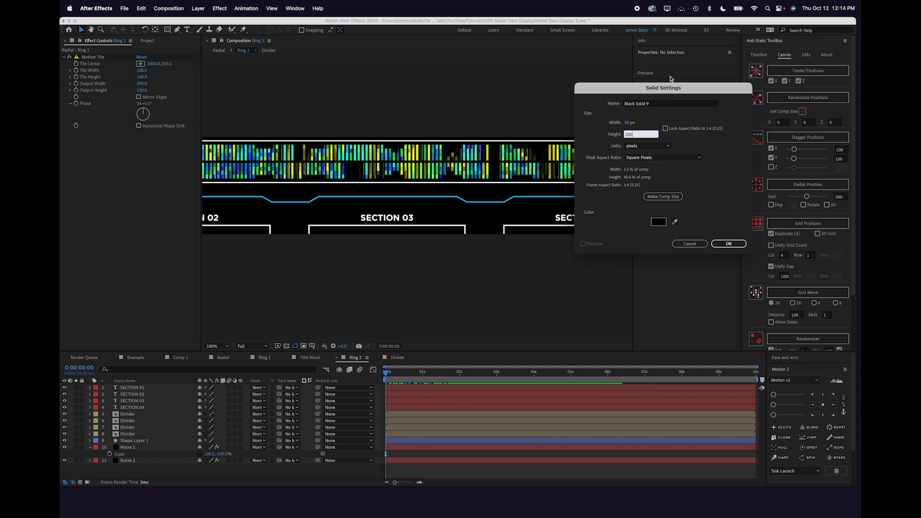
pyautogui.tripleClick(654, 103)
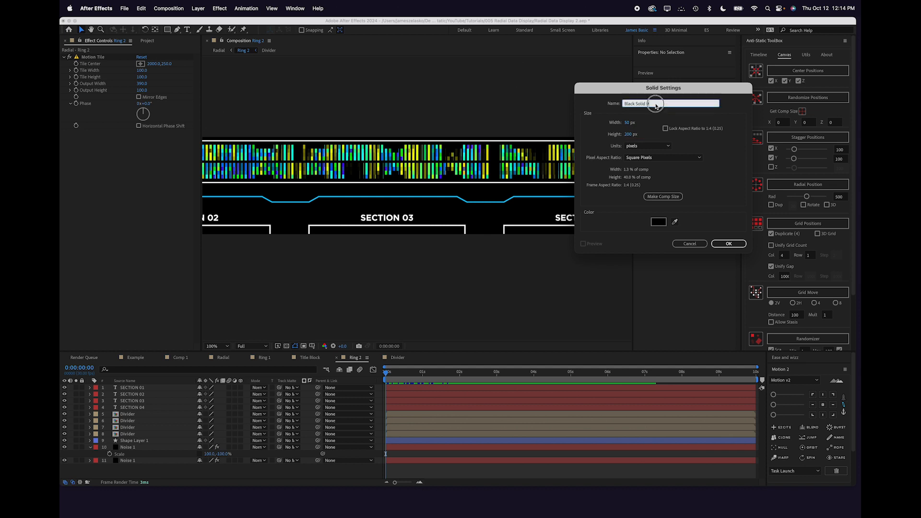
pyautogui.write('Noise')
pyautogui.press('Return')
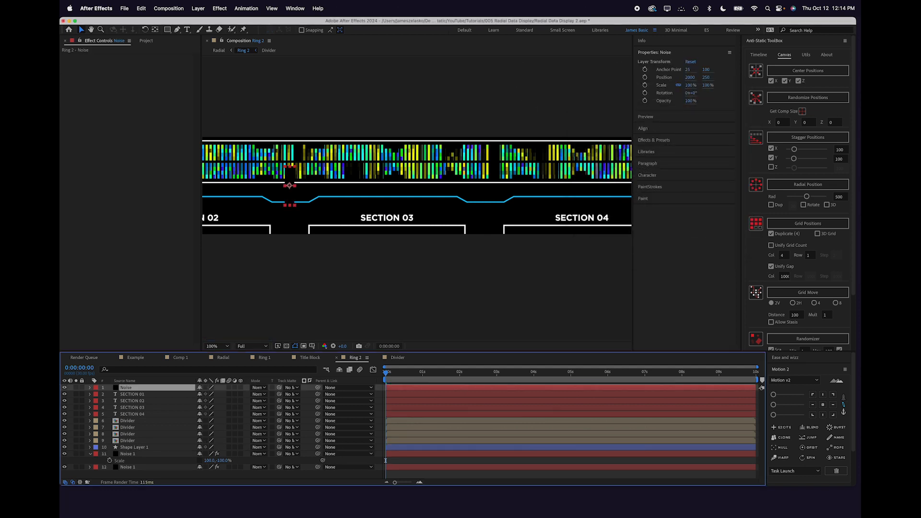
# Change the Noise solid's width to 100 px
pyautogui.press('super+shift+y')
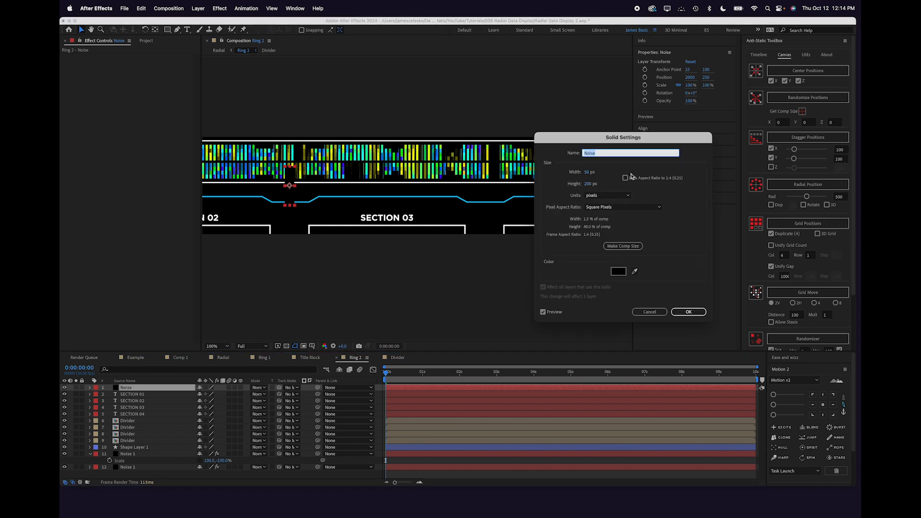
pyautogui.click(589, 172)
pyautogui.write('100')
pyautogui.press('Return')
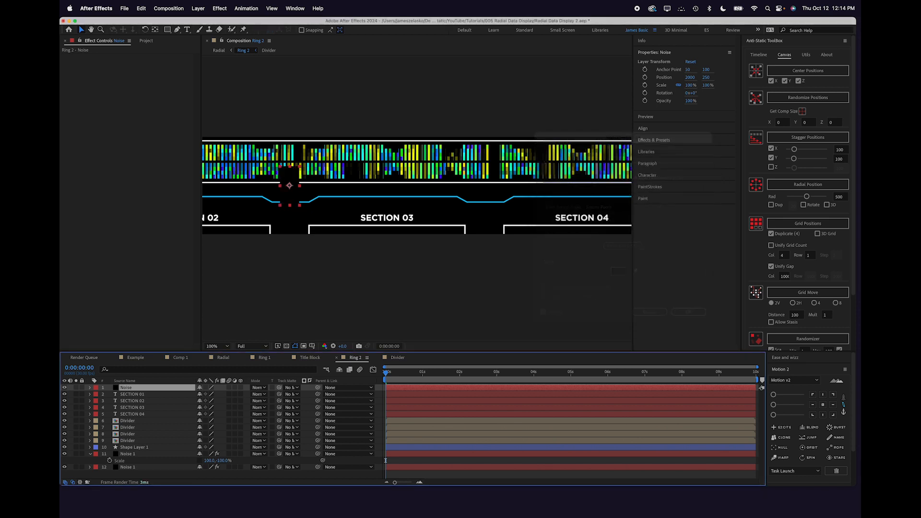
# Apply Turbulent Noise to the Noise solid with the Block noise type and expand the effect's transform settings
pyautogui.hotkey('ctrl', 'space')
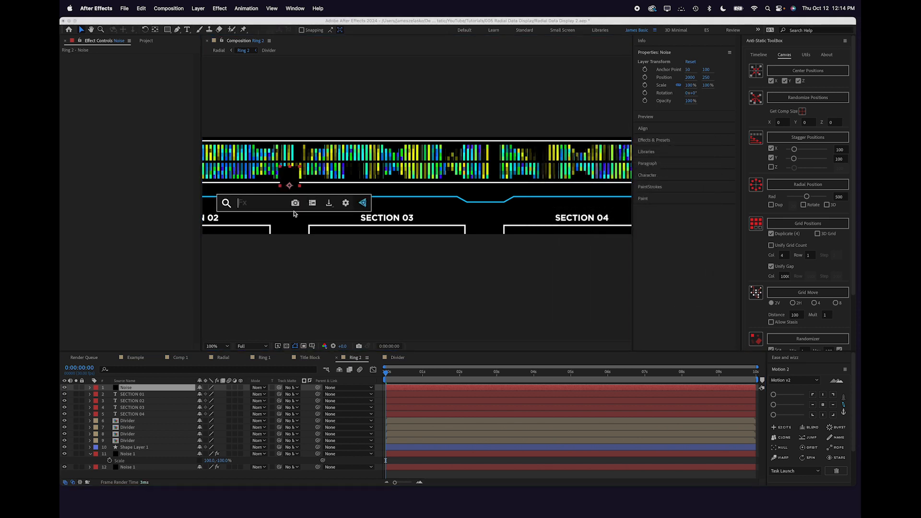
pyautogui.write('turb')
pyautogui.click(253, 236)
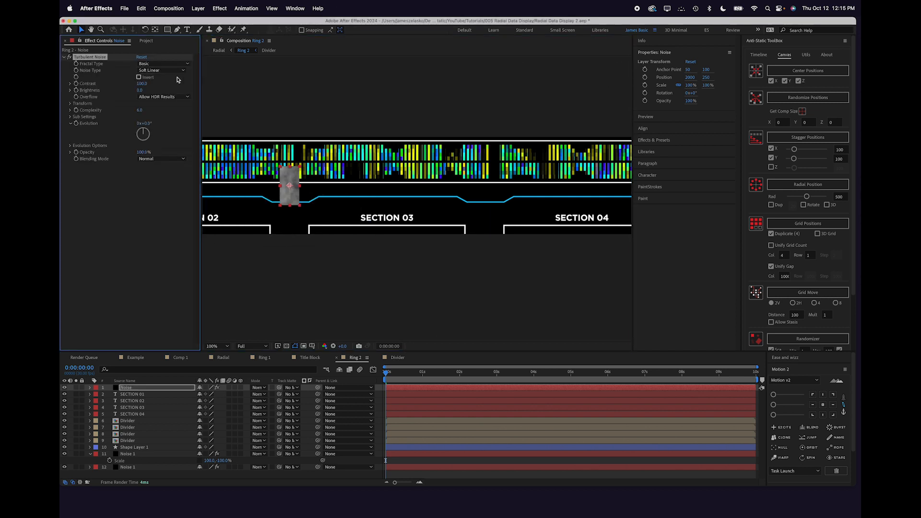
pyautogui.click(160, 70)
pyautogui.click(164, 79)
pyautogui.click(71, 103)
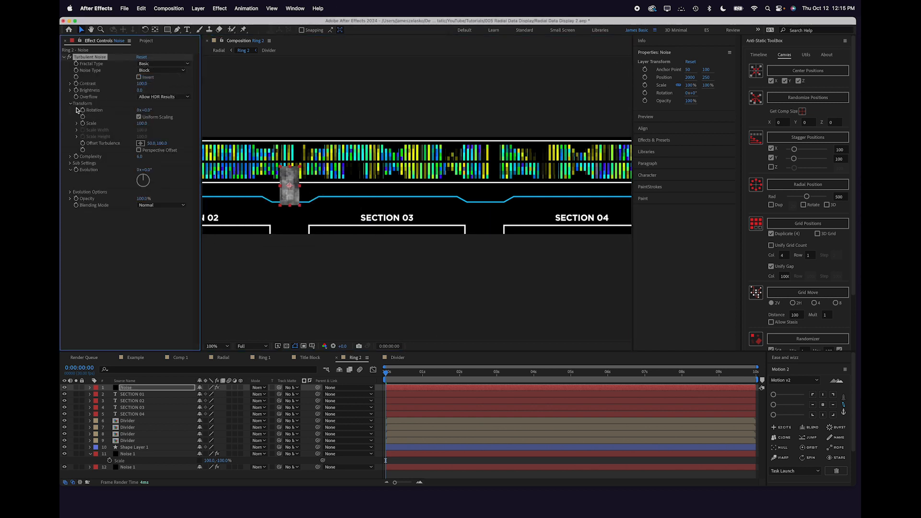
# Turn off uniform scaling in the Noise layer's Turbulent Noise, setting Scale Width to 1380 and Scale Height to about 52.5
pyautogui.click(138, 117)
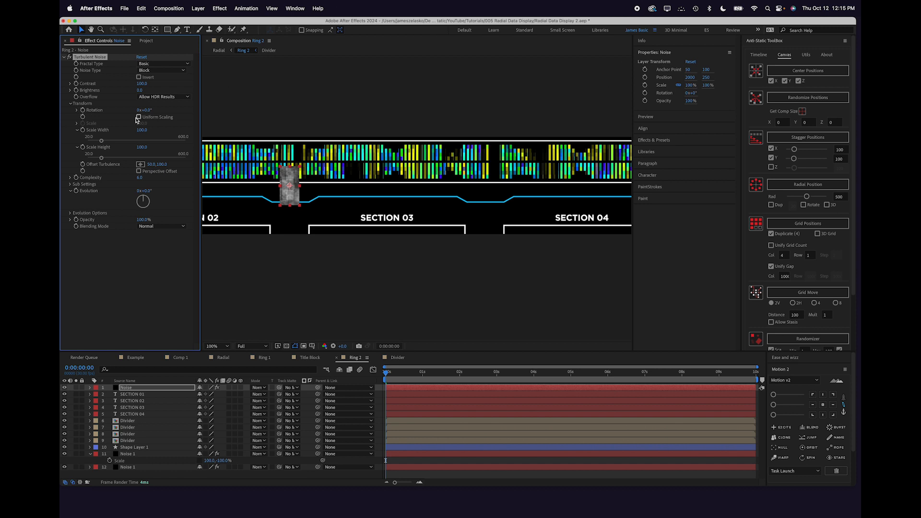
pyautogui.moveTo(109, 138); pyautogui.dragTo(195, 139)
pyautogui.moveTo(99, 159); pyautogui.dragTo(93, 159)
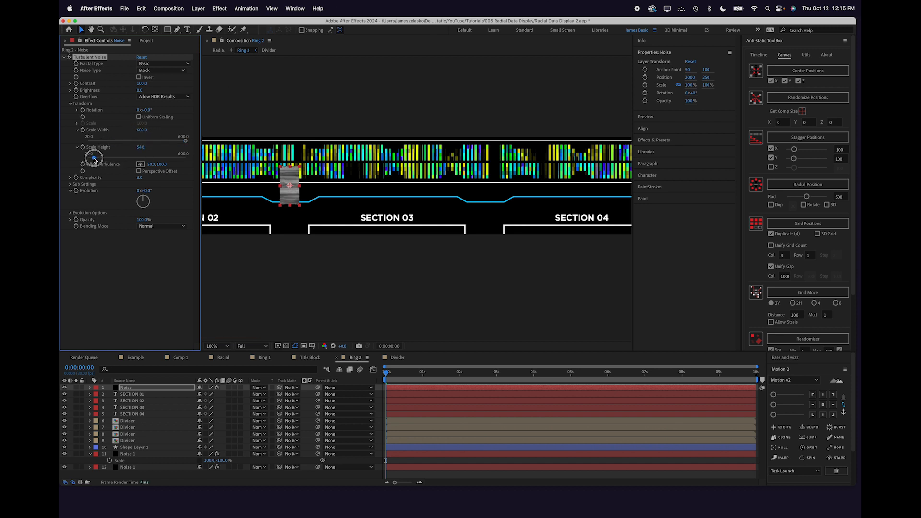
pyautogui.click(142, 130)
pyautogui.write('100')
pyautogui.press('Return')
pyautogui.click(144, 131)
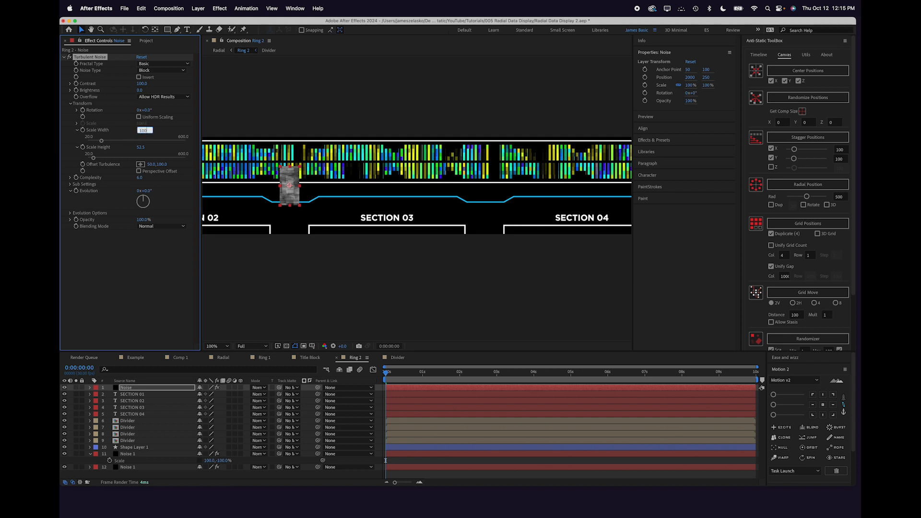
pyautogui.write('1000')
pyautogui.press('Return')
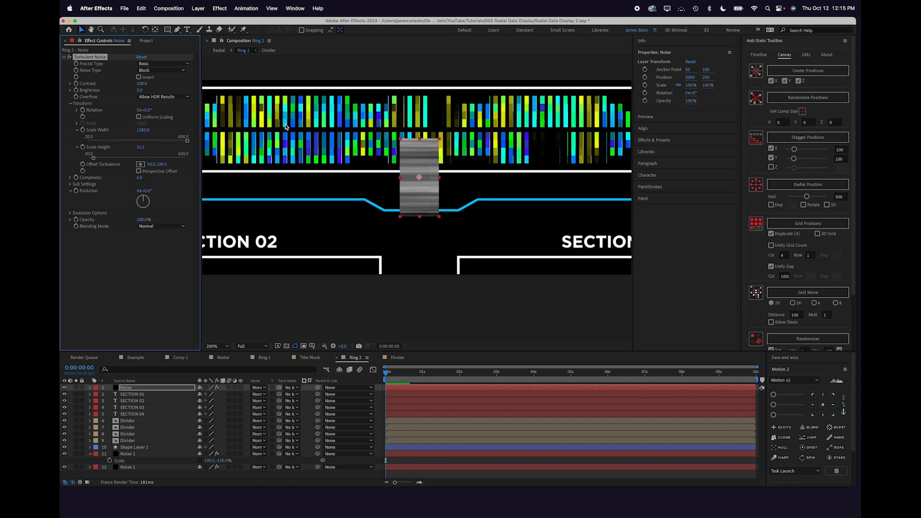
# Set the Turbulent Noise contrast to about 466 and brightness to about -30, and change the fractal type to Subscale
pyautogui.moveTo(139, 91)
pyautogui.mouseDown()
pyautogui.moveTo(113, 90)
pyautogui.moveTo(288, 89)
pyautogui.mouseUp()
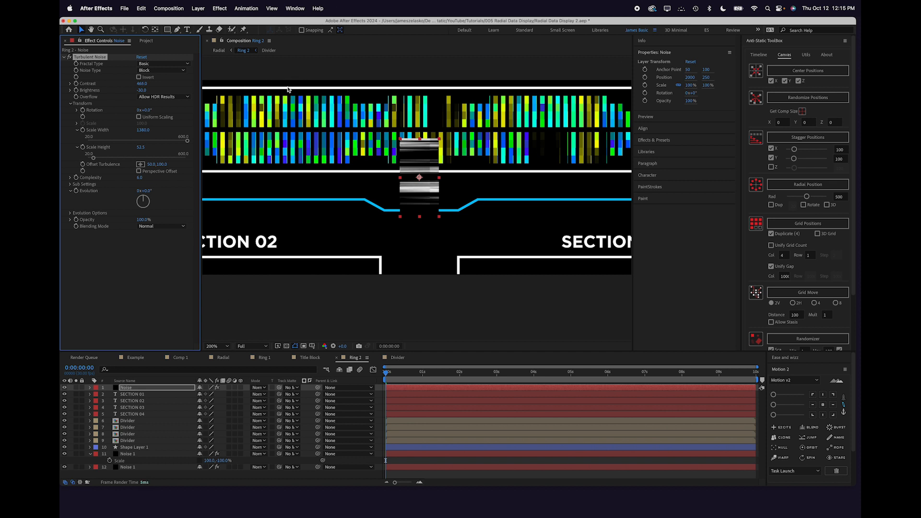
pyautogui.click(171, 63)
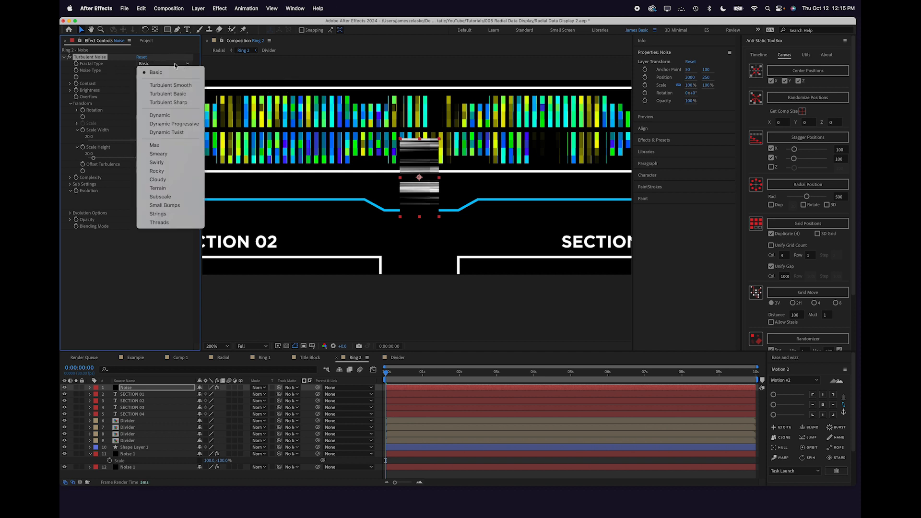
pyautogui.click(163, 197)
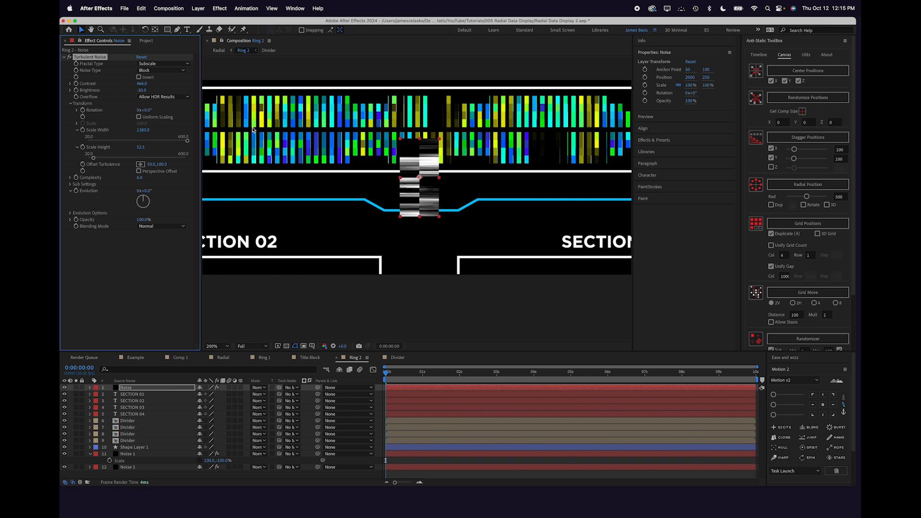
# Set the Turbulent Noise Sub Influence to about 122% and Sub Scaling to about 45
pyautogui.click(69, 184)
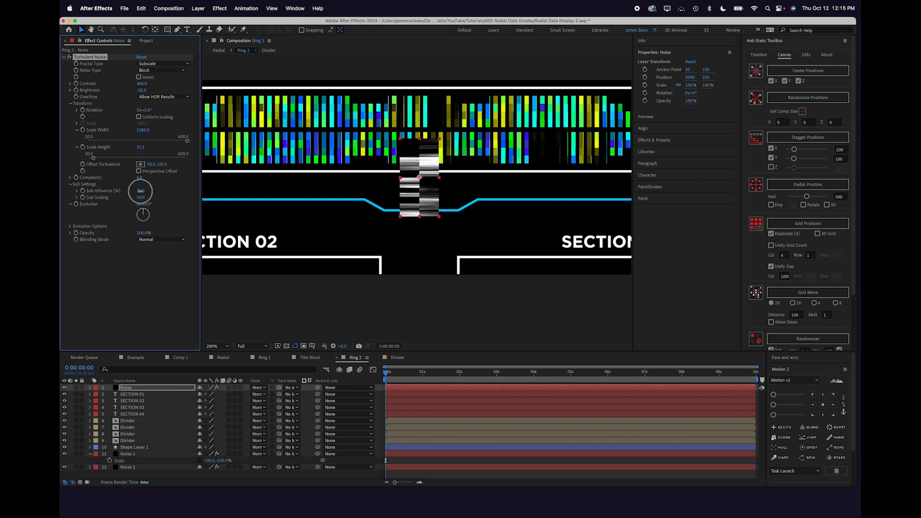
pyautogui.moveTo(141, 191); pyautogui.dragTo(342, 192)
pyautogui.moveTo(140, 197); pyautogui.dragTo(100, 198)
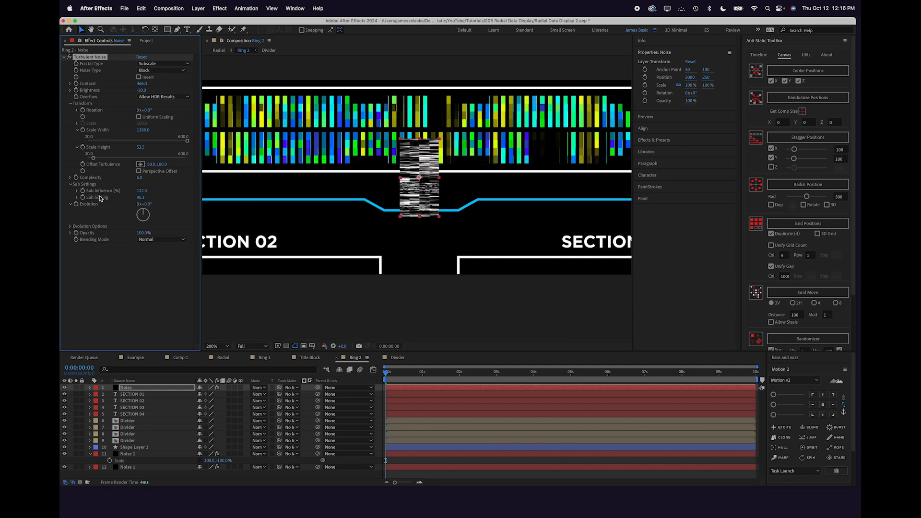
pyautogui.moveTo(392, 375); pyautogui.dragTo(384, 373)
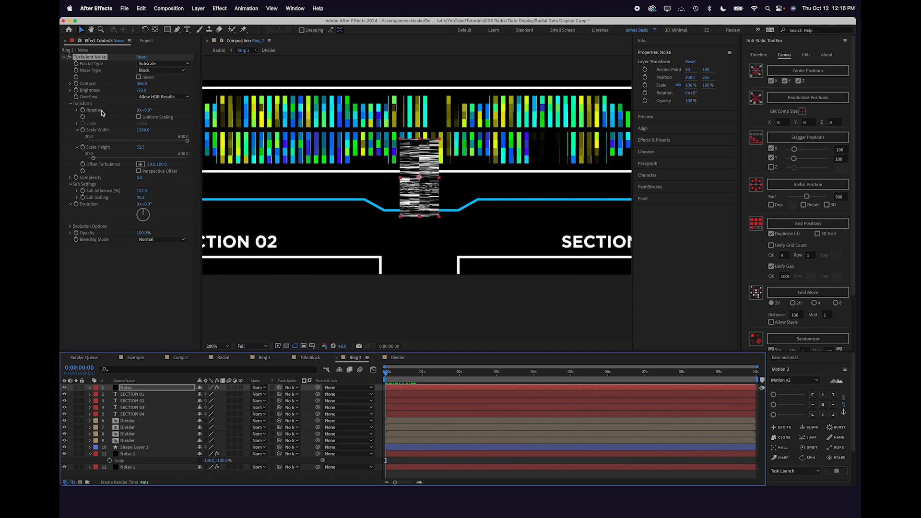
# Add the expression posterizeTime(3); time*300 to the Noise layer's Evolution and collapse the layer's properties
pyautogui.keyDown('alt'); pyautogui.click(77, 205); pyautogui.keyUp('alt')
pyautogui.write('pos')
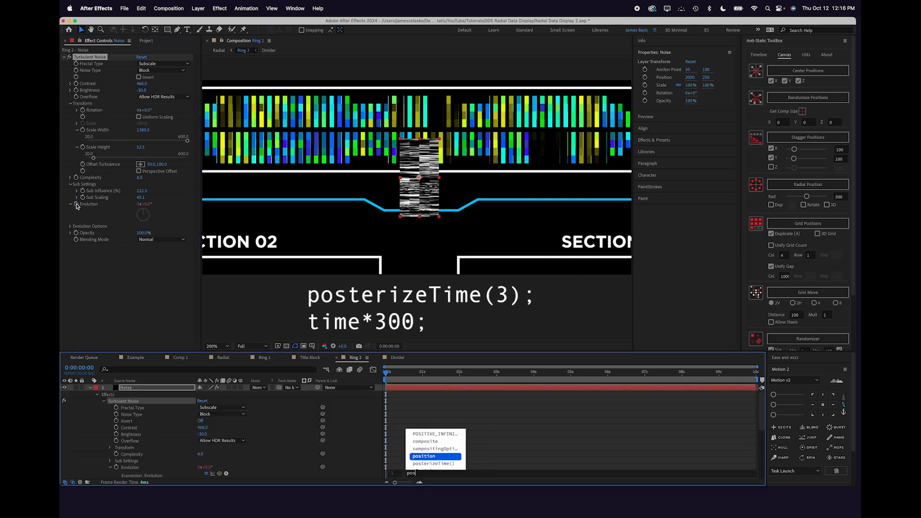
pyautogui.write('t')
pyautogui.press('Return')
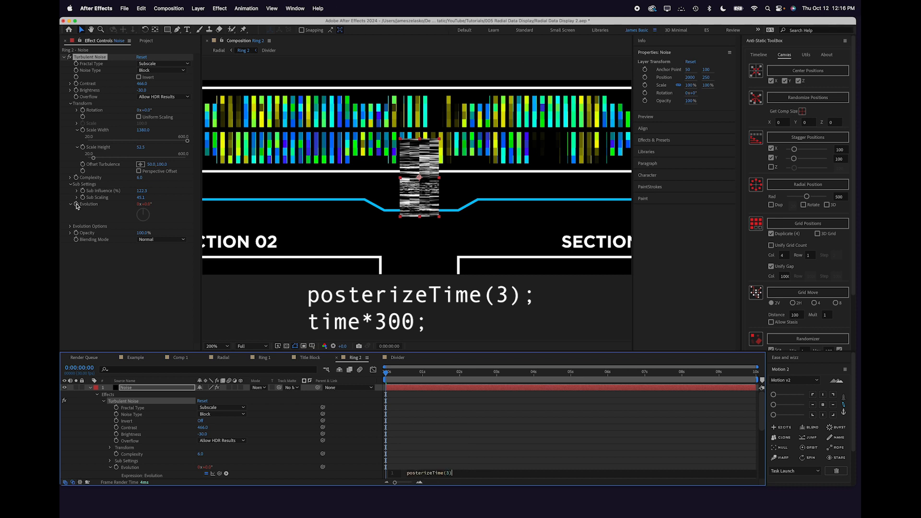
pyautogui.write('3);')
pyautogui.press('Return')
pyautogui.write('time')
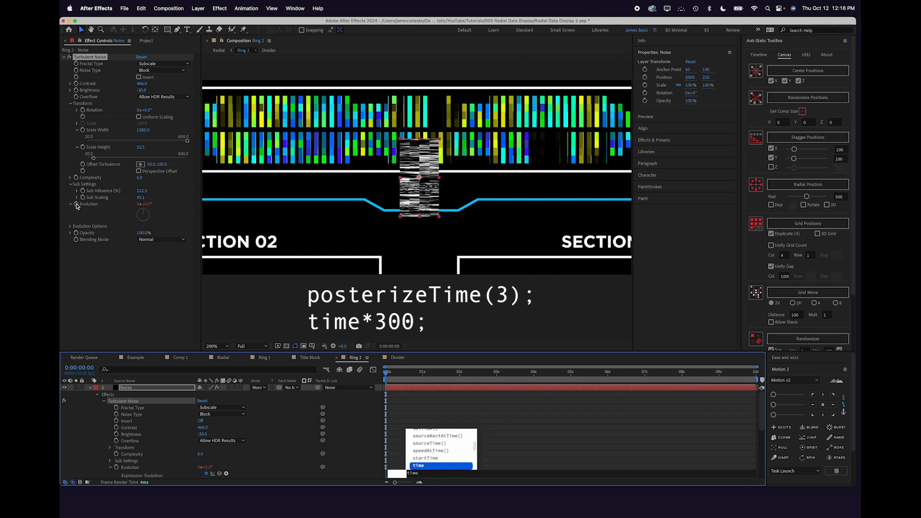
pyautogui.write('*')
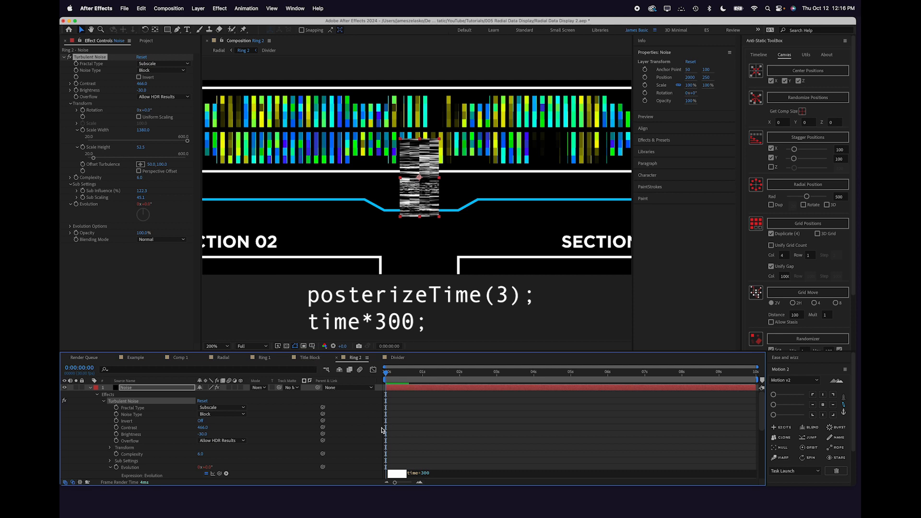
pyautogui.click(382, 431)
pyautogui.moveTo(392, 374)
pyautogui.mouseDown()
pyautogui.moveTo(442, 374)
pyautogui.moveTo(397, 373)
pyautogui.mouseUp()
pyautogui.click(396, 390)
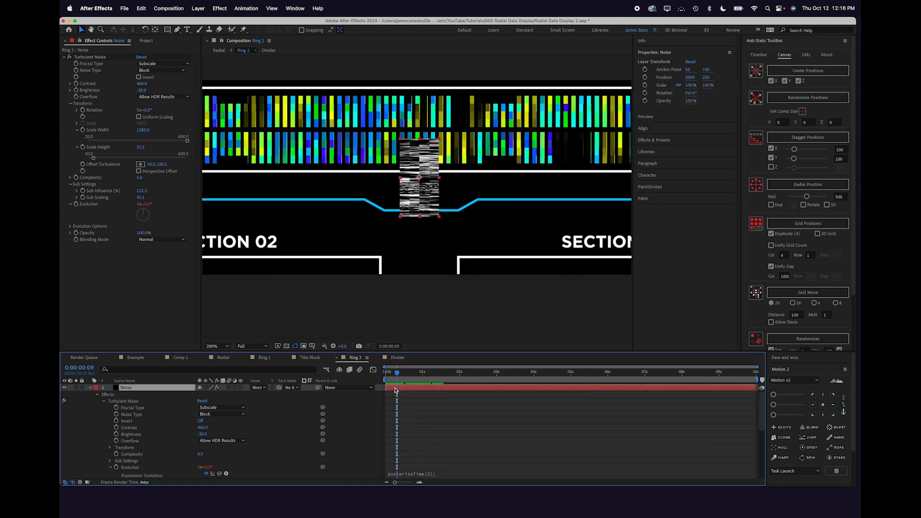
pyautogui.click(91, 388)
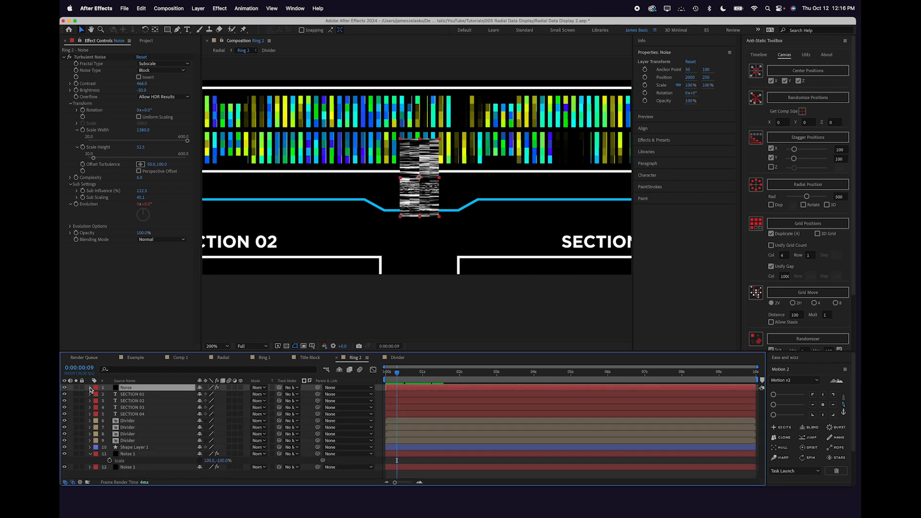
# Copy the Colorama effect from the Noise 1 layer onto the Noise layer and return to the first frame
pyautogui.click(130, 455)
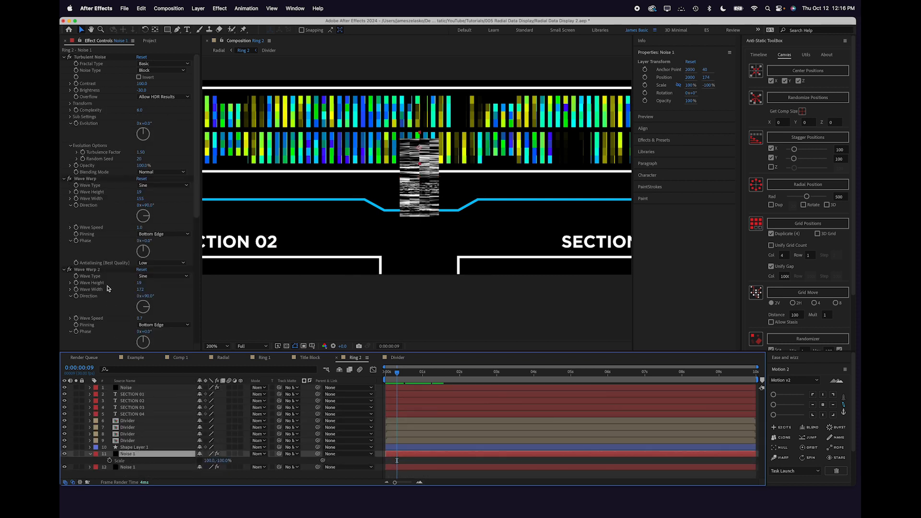
pyautogui.scroll(-10, 108, 288)
pyautogui.click(84, 300)
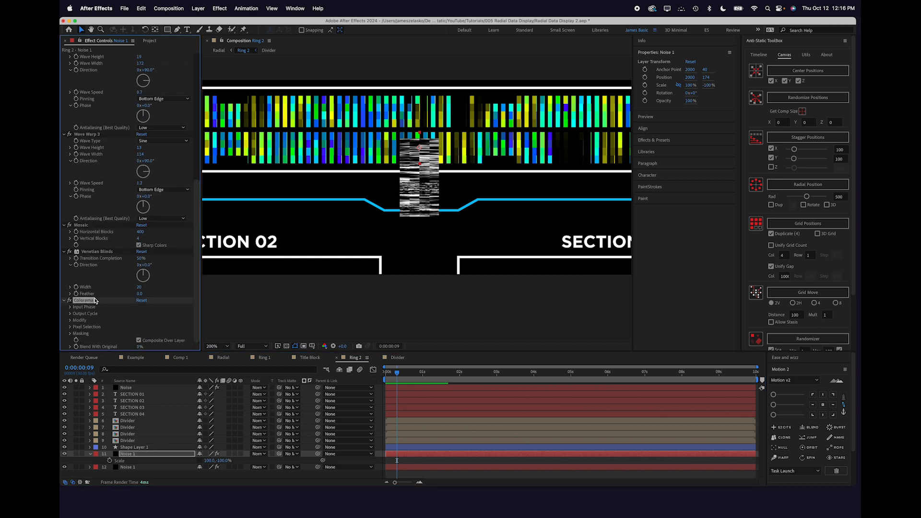
pyautogui.click(144, 389)
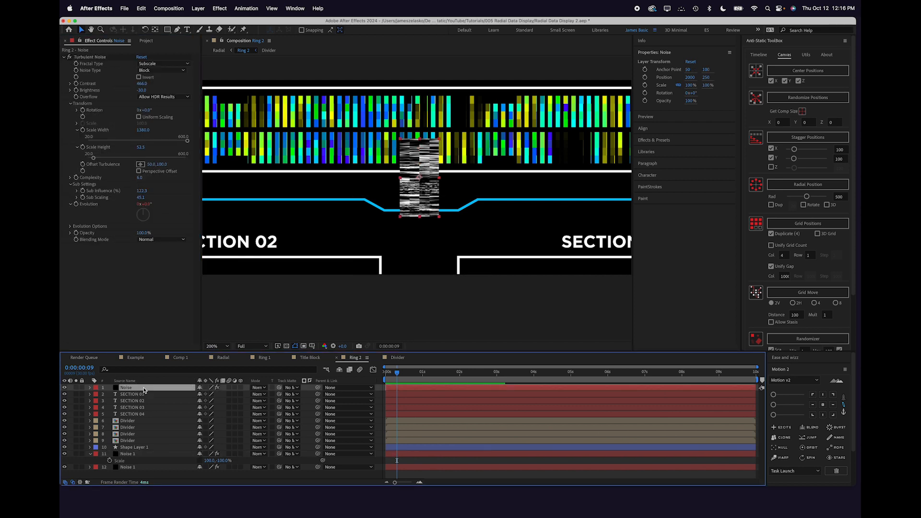
pyautogui.press('super+v')
pyautogui.press('Home')
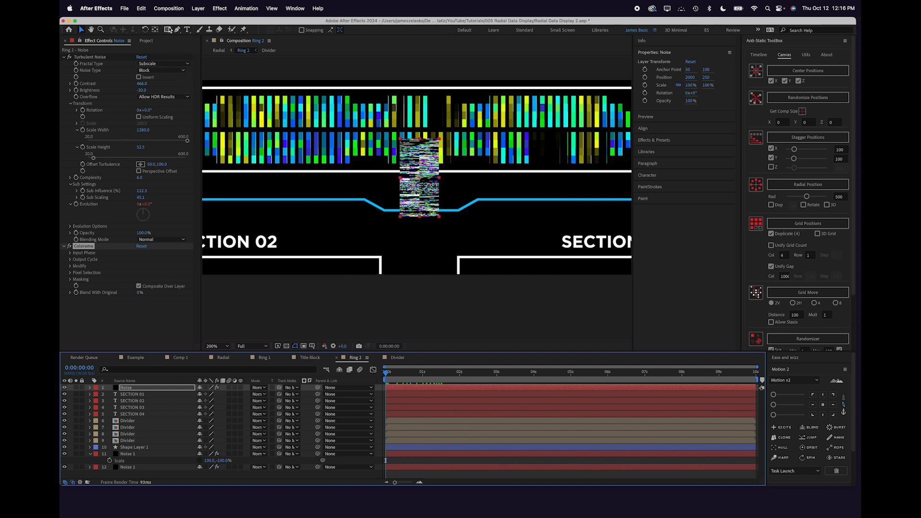
# Add a full-size rectangular mask to the Noise layer and outline it in white using Stroke with a brush size of about 4.1
pyautogui.doubleClick(167, 32)
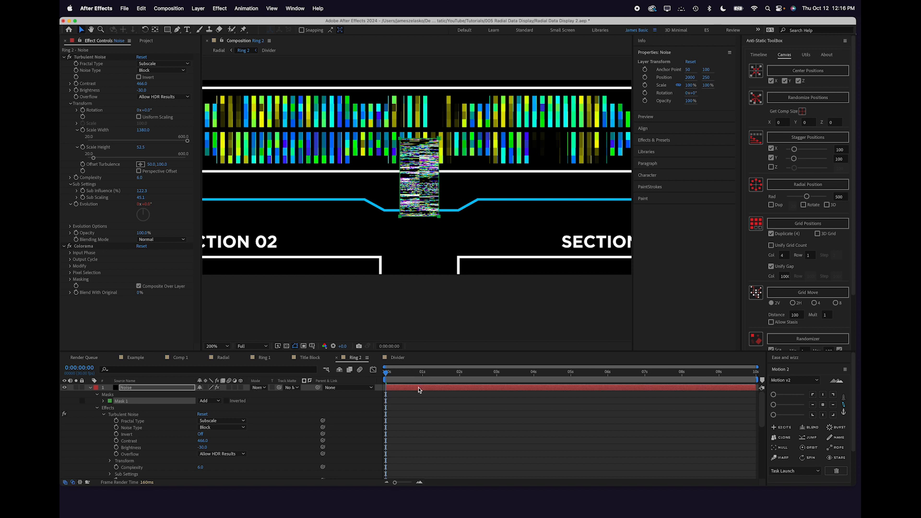
pyautogui.hotkey('ctrl', 'space')
pyautogui.write('stro')
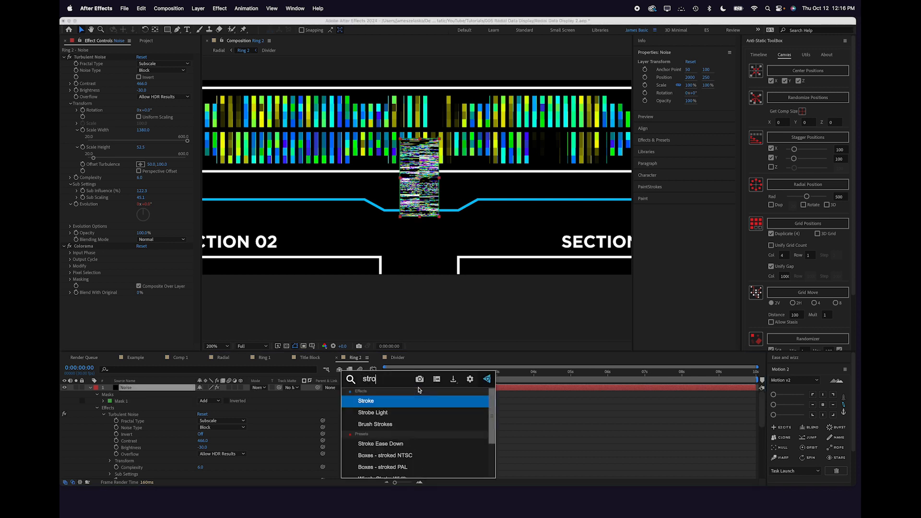
pyautogui.press('Return')
pyautogui.moveTo(139, 307); pyautogui.dragTo(148, 306)
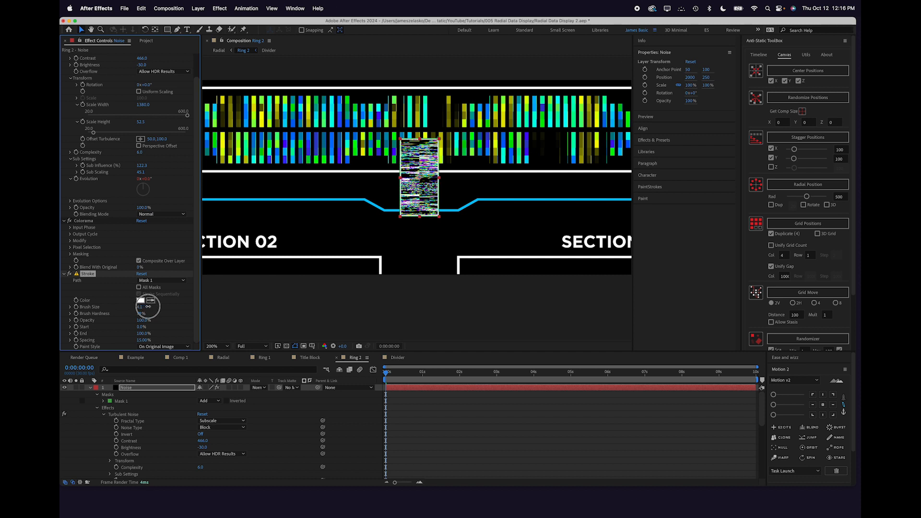
pyautogui.click(367, 426)
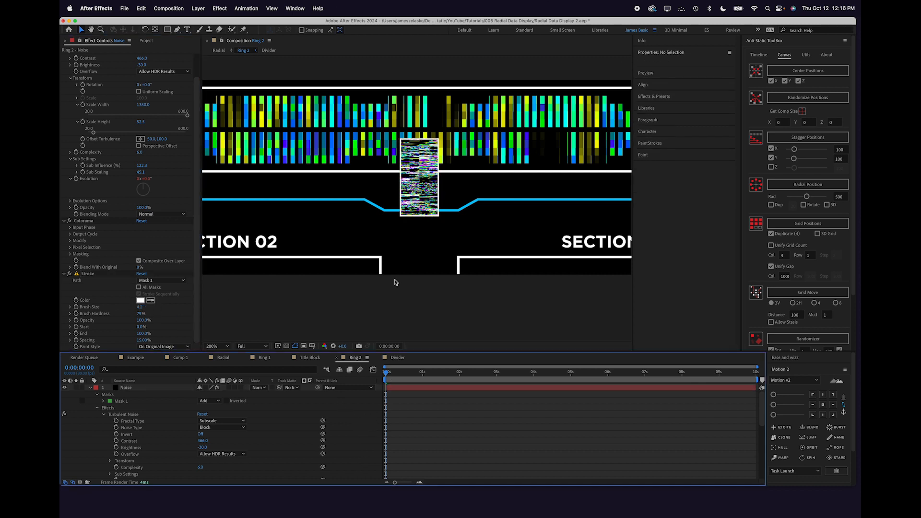
# Duplicate the Noise layer with Grid Positions into one row of 5 columns and select all five copies
pyautogui.hotkey('shift', '/')
pyautogui.moveTo(418, 219); pyautogui.dragTo(420, 221)
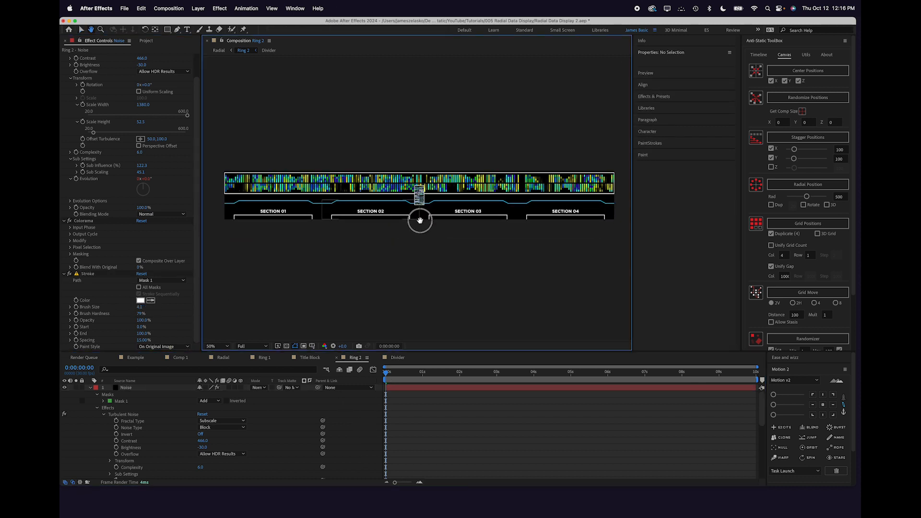
pyautogui.click(404, 388)
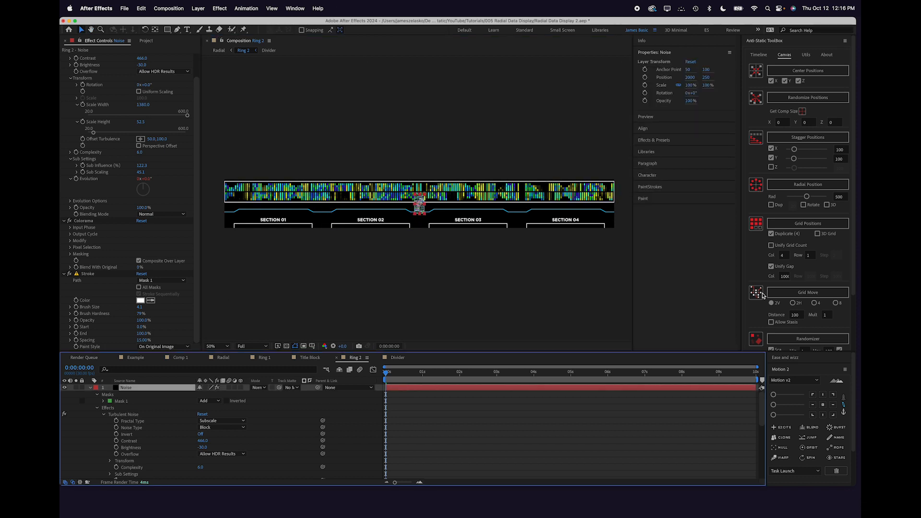
pyautogui.click(786, 255)
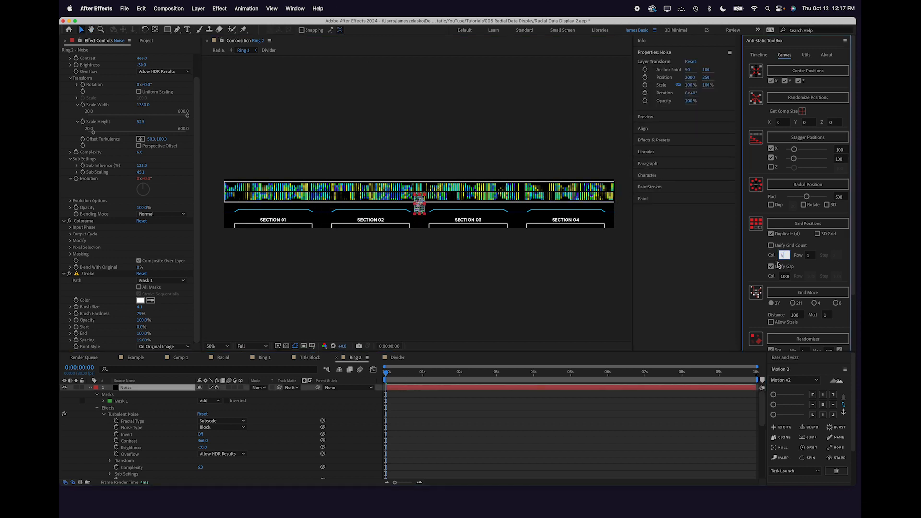
pyautogui.press('Return')
pyautogui.click(773, 225)
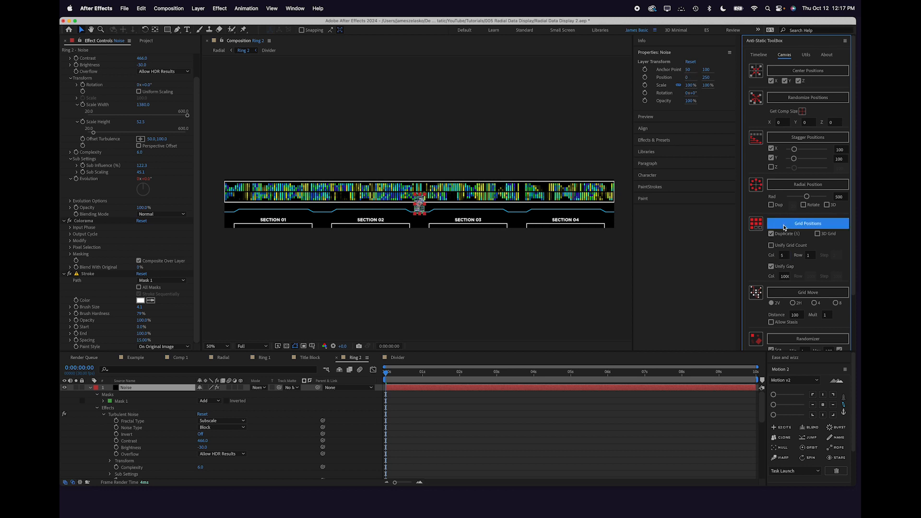
pyautogui.click(90, 388)
pyautogui.keyDown('shift'); pyautogui.click(128, 413); pyautogui.keyUp('shift')
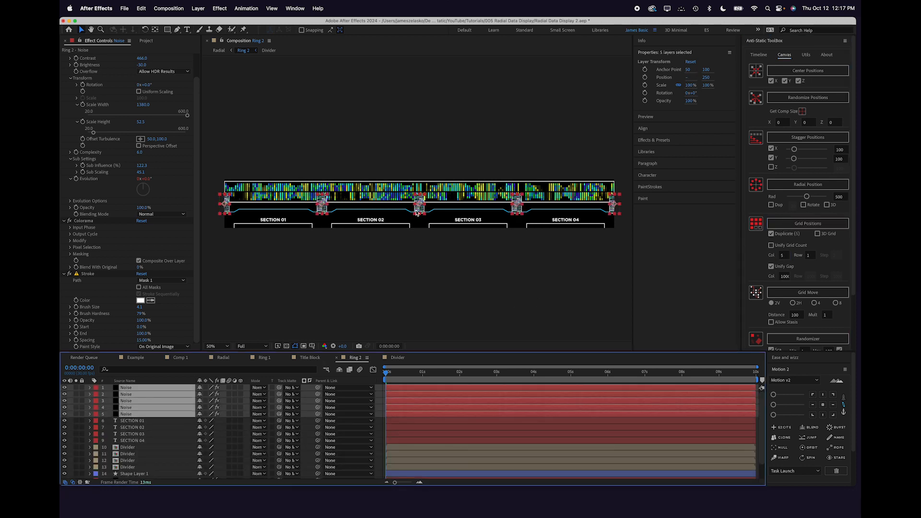
# Try moving the five Noise layers down between the section brackets, and undo both the move and the grid duplication
pyautogui.moveTo(419, 211); pyautogui.dragTo(479, 170)
pyautogui.press('.')
pyautogui.press('.')
pyautogui.press(',')
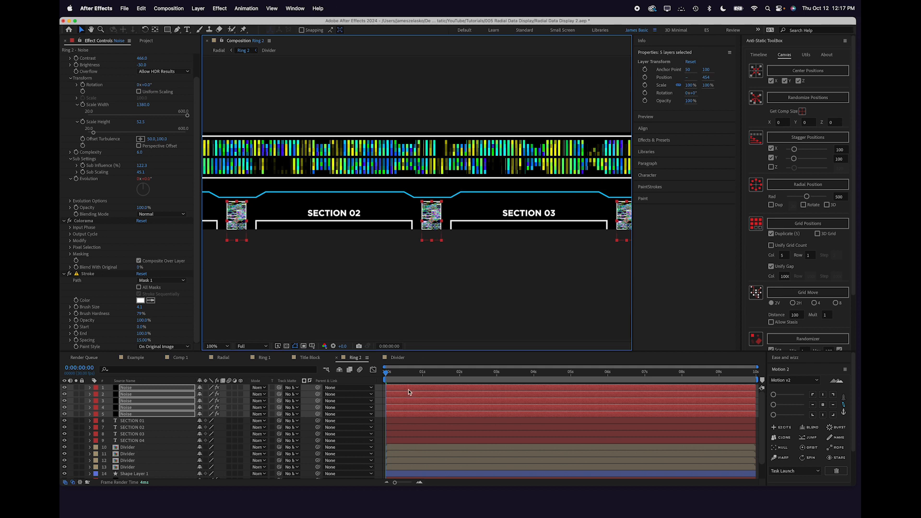
pyautogui.press('super+z')
pyautogui.press('super+z')
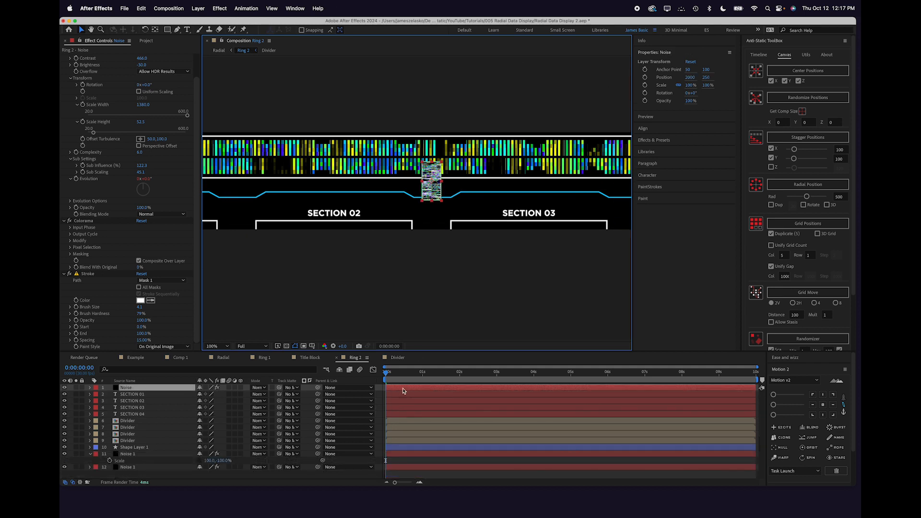
# Drive the Random Seed of the Noise layer's Turbulent Noise effect with the expression index
pyautogui.click(398, 388)
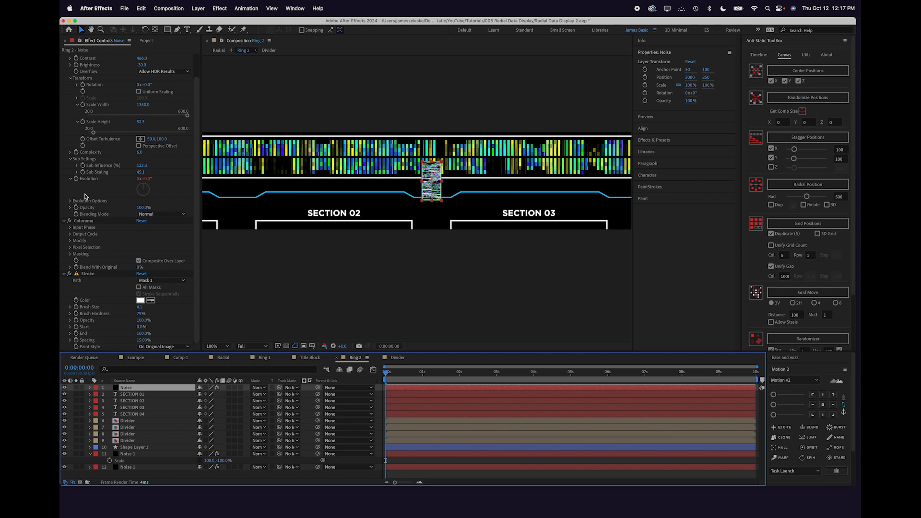
pyautogui.click(70, 200)
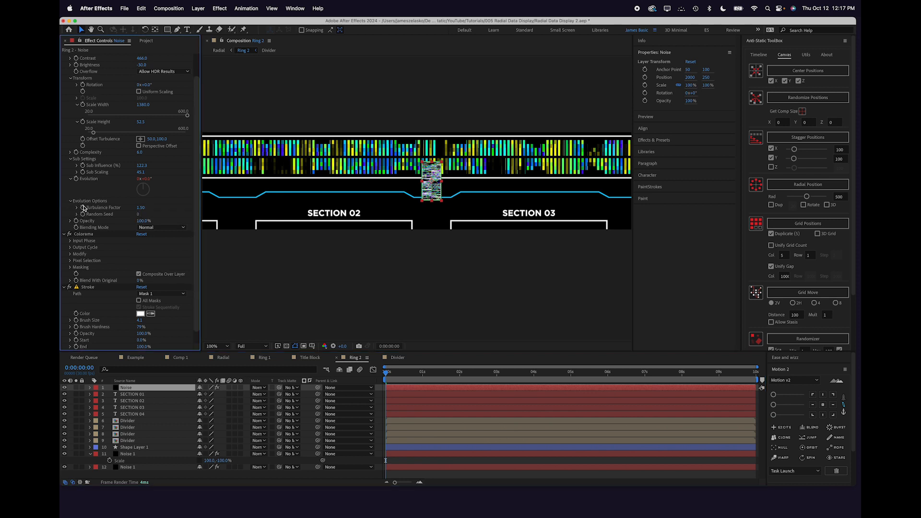
pyautogui.keyDown('alt'); pyautogui.click(82, 214); pyautogui.keyUp('alt')
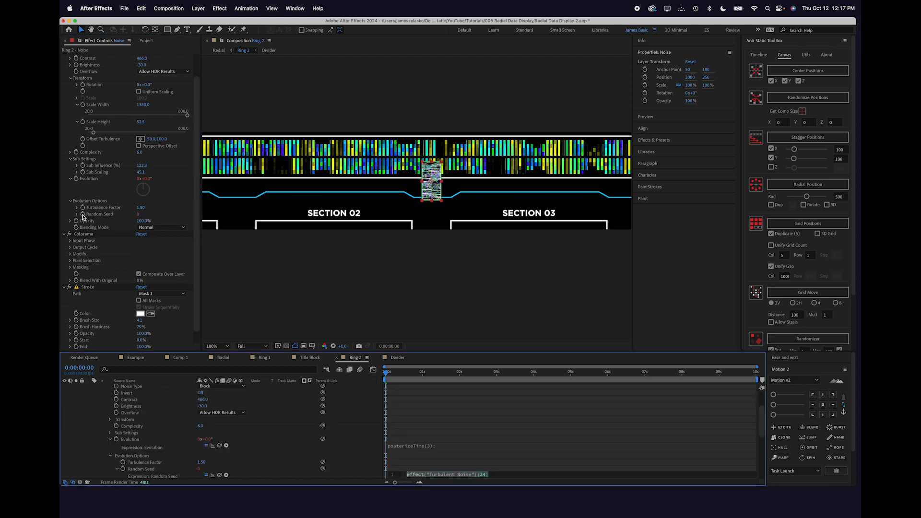
pyautogui.write('index')
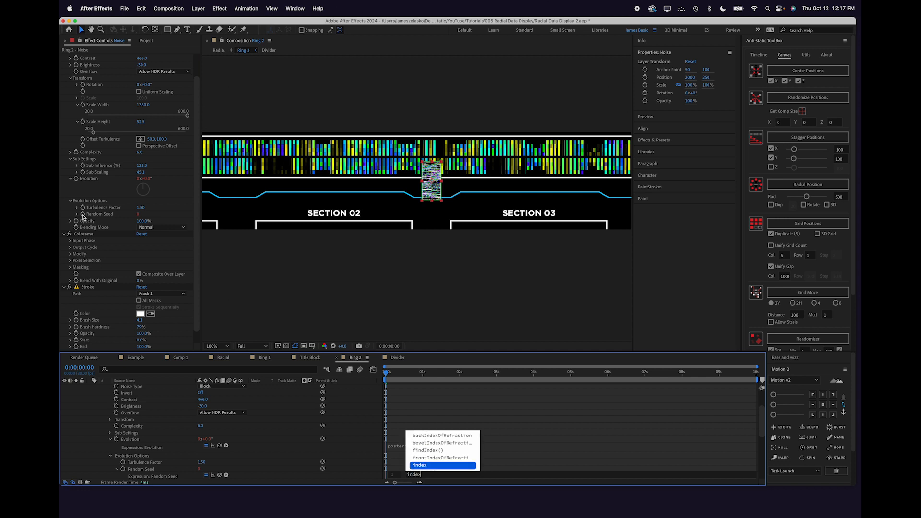
pyautogui.click(411, 401)
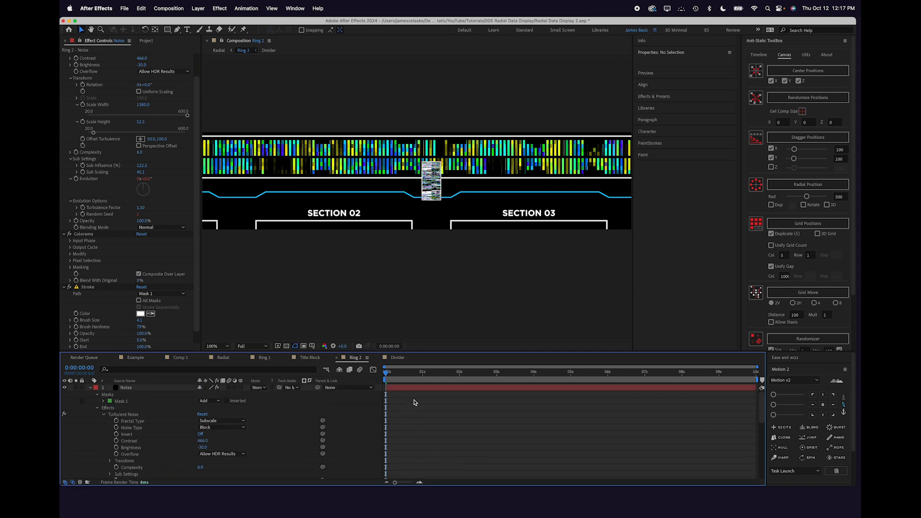
pyautogui.click(91, 390)
# Duplicate the Noise layer with Grid Positions into one row of 5 columns and move the copies down between the section brackets
pyautogui.click(125, 388)
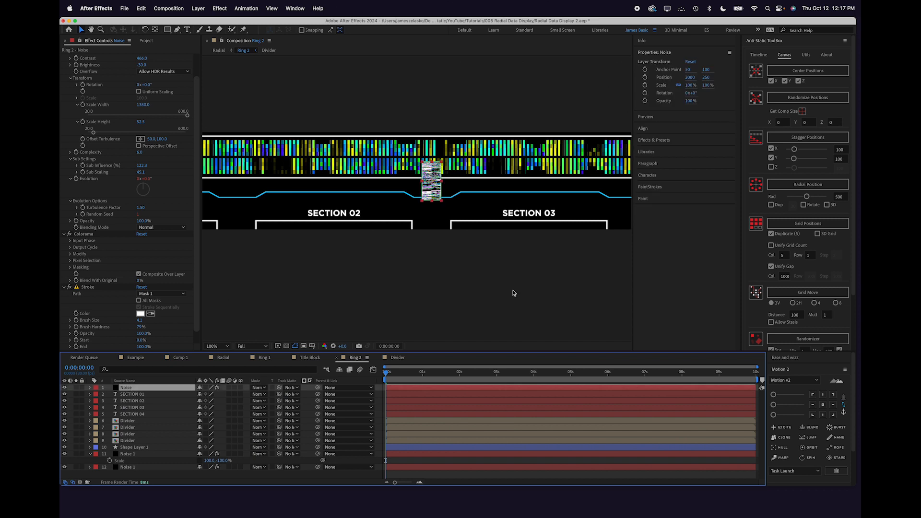
pyautogui.click(796, 223)
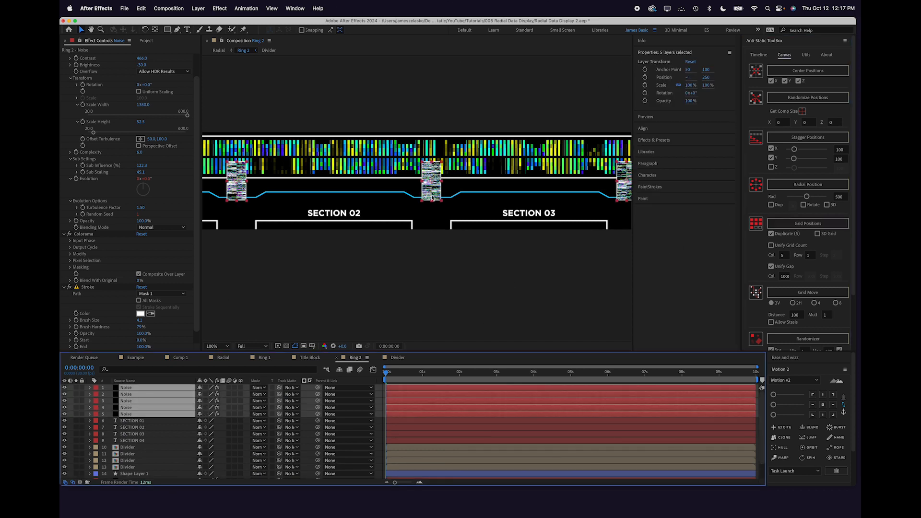
pyautogui.moveTo(432, 198); pyautogui.dragTo(435, 215)
pyautogui.click(378, 399)
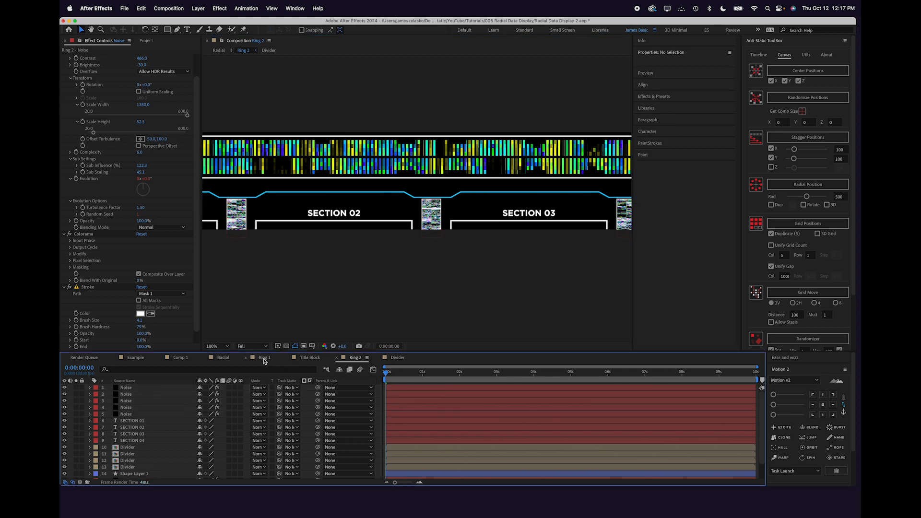
# Preview the Radial composition and examine the Ring 3, Ring 4 and Center Graphic compositions
pyautogui.click(223, 357)
pyautogui.press('space')
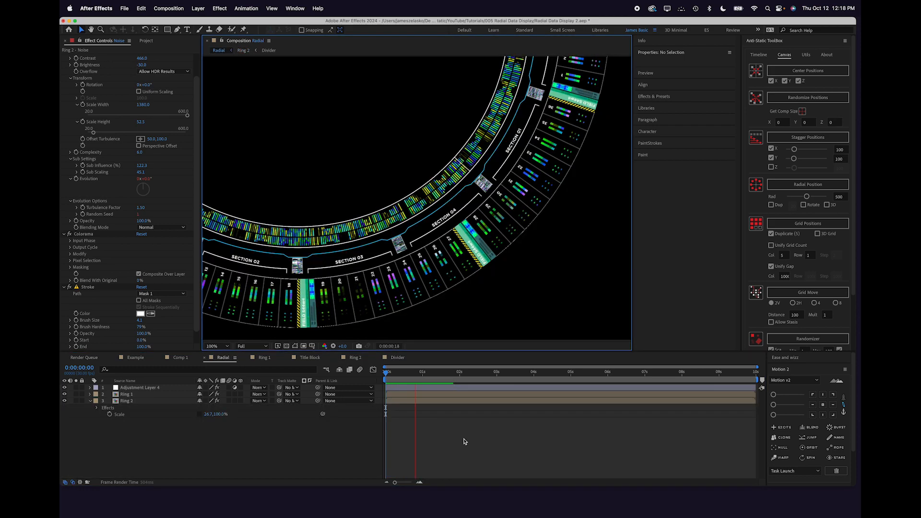
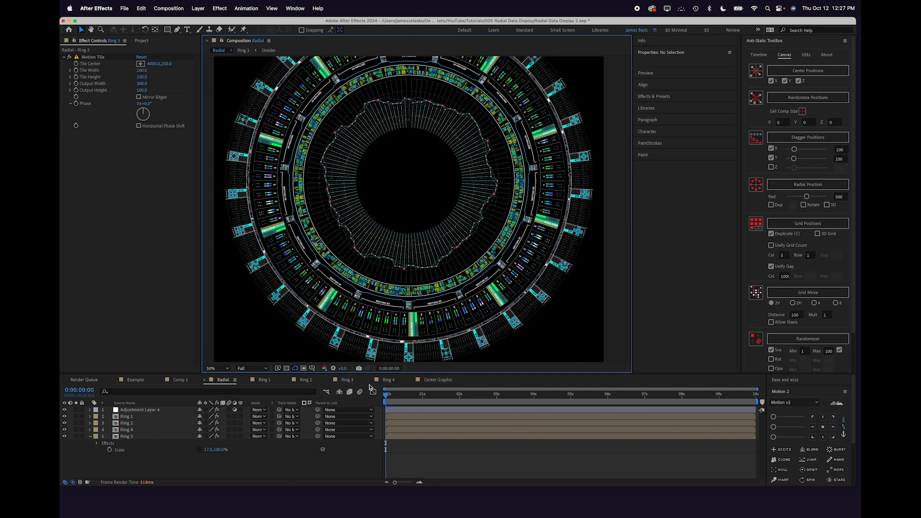
pyautogui.click(349, 381)
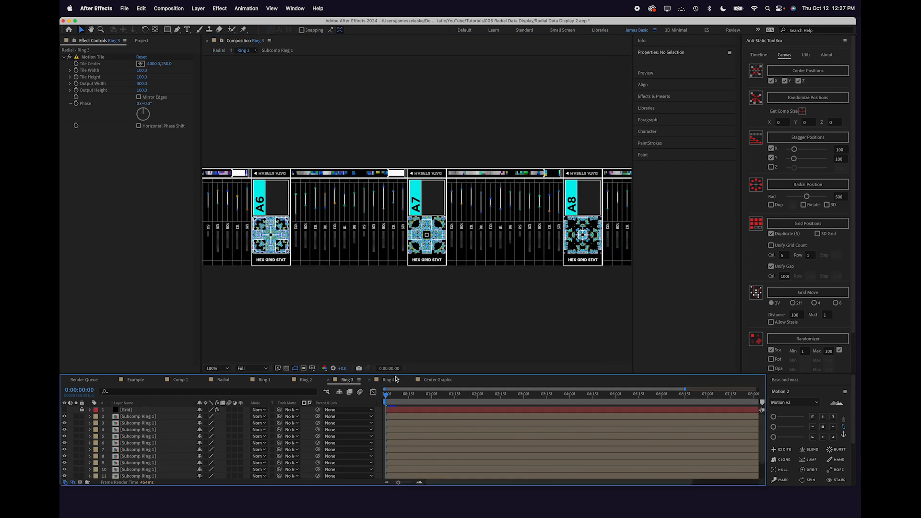
pyautogui.moveTo(389, 394)
pyautogui.mouseDown()
pyautogui.moveTo(422, 393)
pyautogui.moveTo(406, 394)
pyautogui.mouseUp()
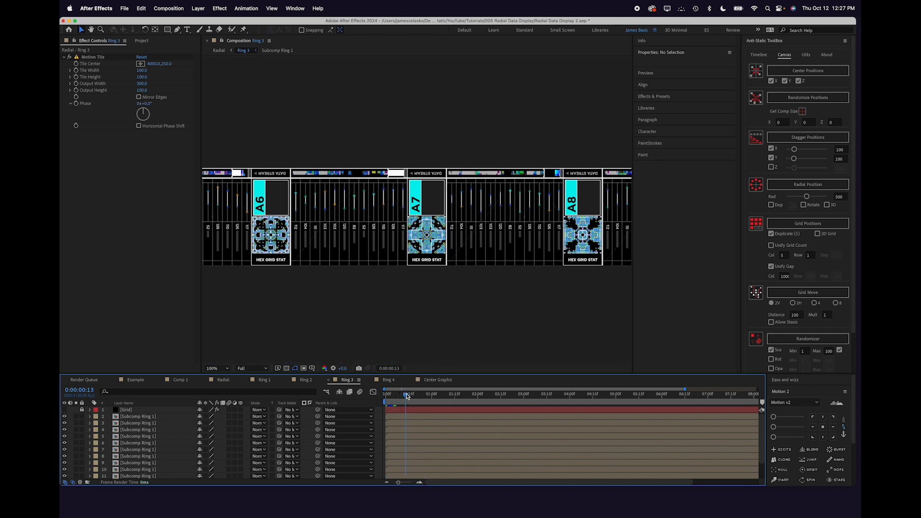
pyautogui.click(389, 395)
pyautogui.scroll(-2, 410, 243)
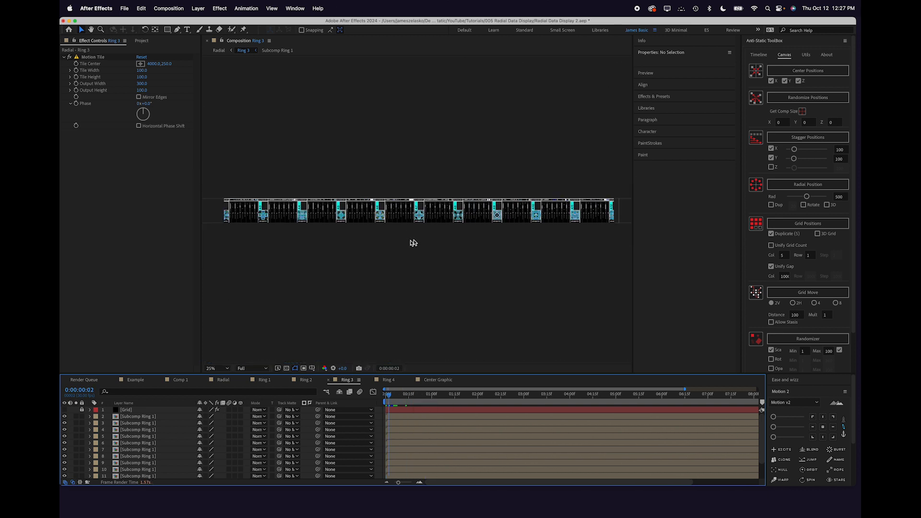
pyautogui.scroll(2, 424, 235)
pyautogui.click(388, 380)
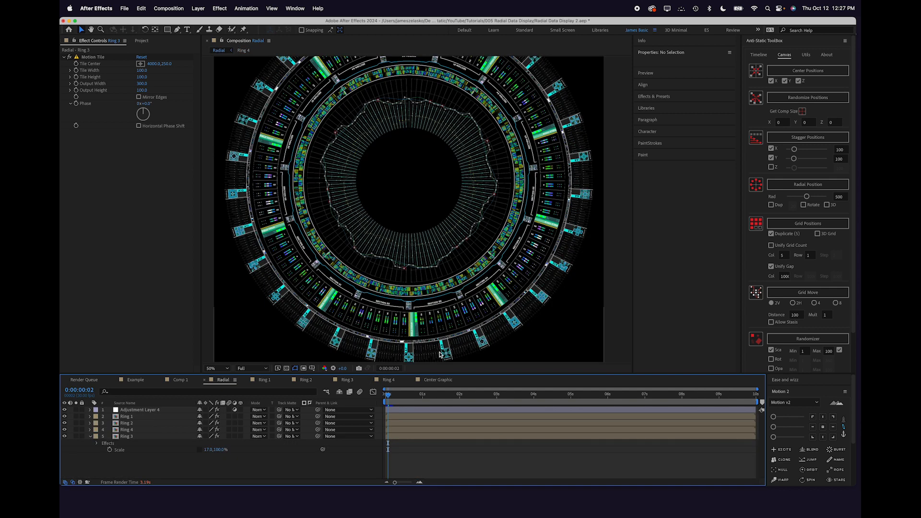
pyautogui.click(431, 382)
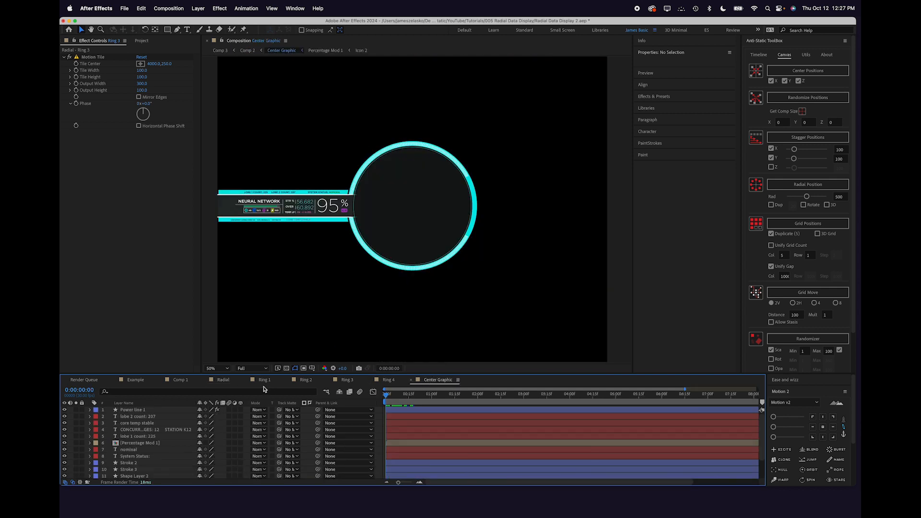
# Add the Center Graphic composition as the topmost layer of the Radial composition
pyautogui.click(219, 383)
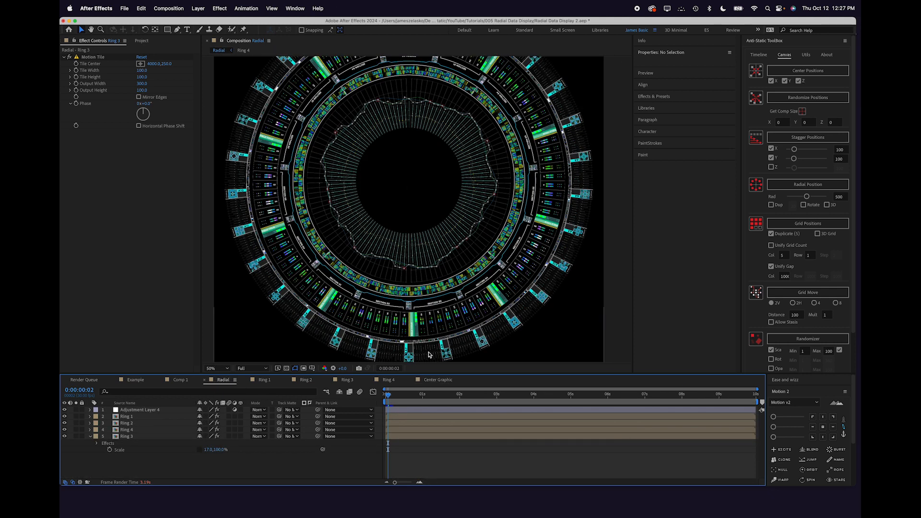
pyautogui.click(142, 41)
pyautogui.moveTo(109, 111); pyautogui.dragTo(159, 411)
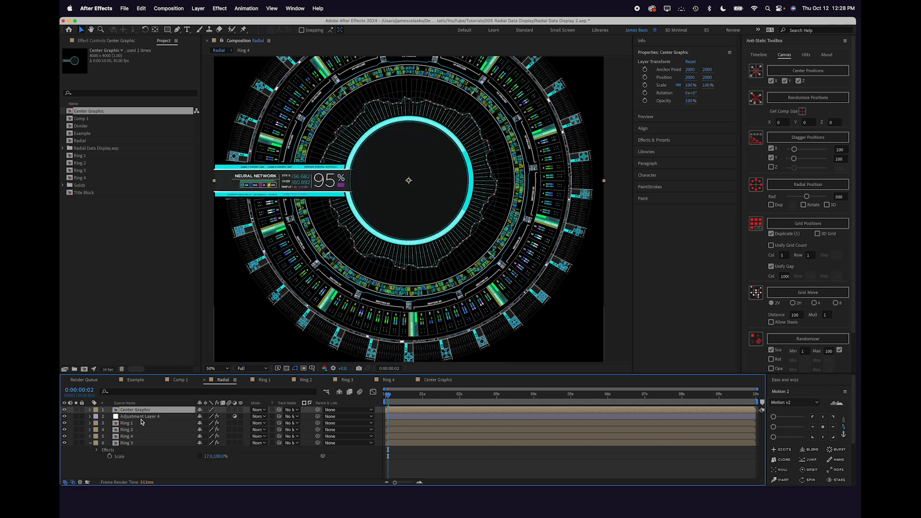
# Open the Center Graphic composition and examine its percentage readout and circular meter through the first second
pyautogui.click(437, 380)
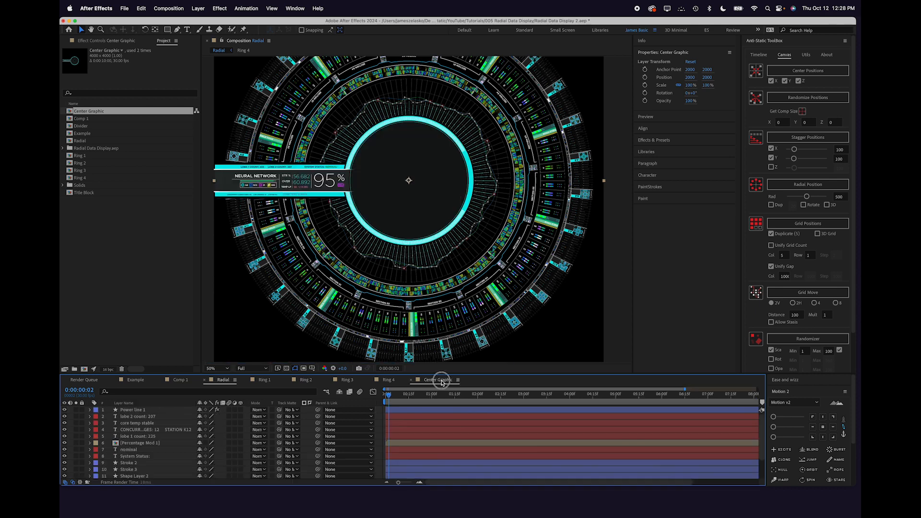
pyautogui.moveTo(388, 394); pyautogui.dragTo(421, 394)
pyautogui.press('.')
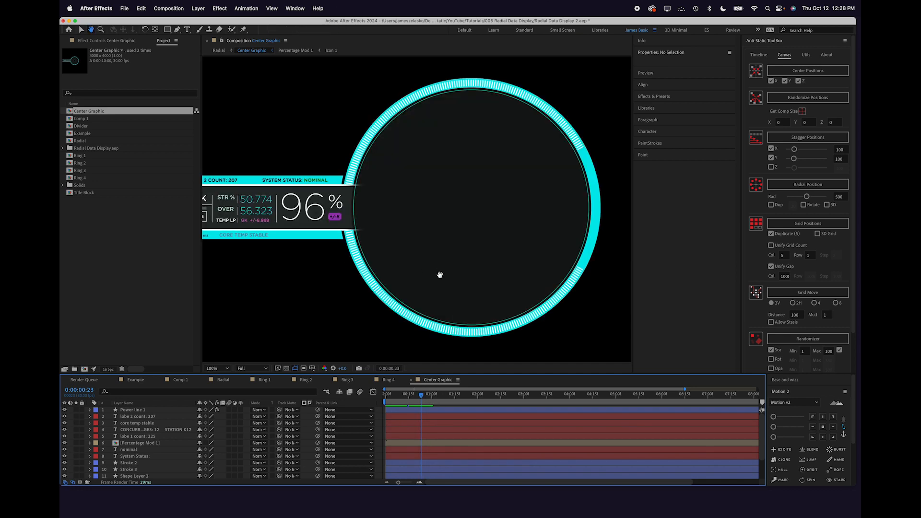
pyautogui.moveTo(479, 277); pyautogui.dragTo(604, 305)
pyautogui.moveTo(421, 395)
pyautogui.mouseDown()
pyautogui.moveTo(387, 394)
pyautogui.moveTo(432, 397)
pyautogui.mouseUp()
pyautogui.moveTo(465, 308); pyautogui.dragTo(332, 284)
pyautogui.moveTo(399, 289); pyautogui.dragTo(377, 287)
pyautogui.press('.')
pyautogui.moveTo(428, 210); pyautogui.dragTo(421, 210)
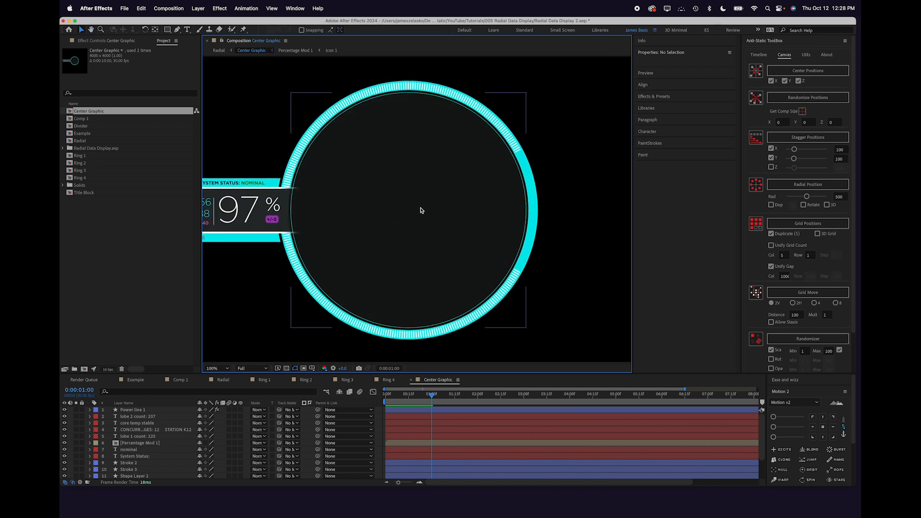
# Create a 1200 × 1200 px black solid named Center Noise 1 and apply the Turbulent Noise effect to it
pyautogui.press('super+y')
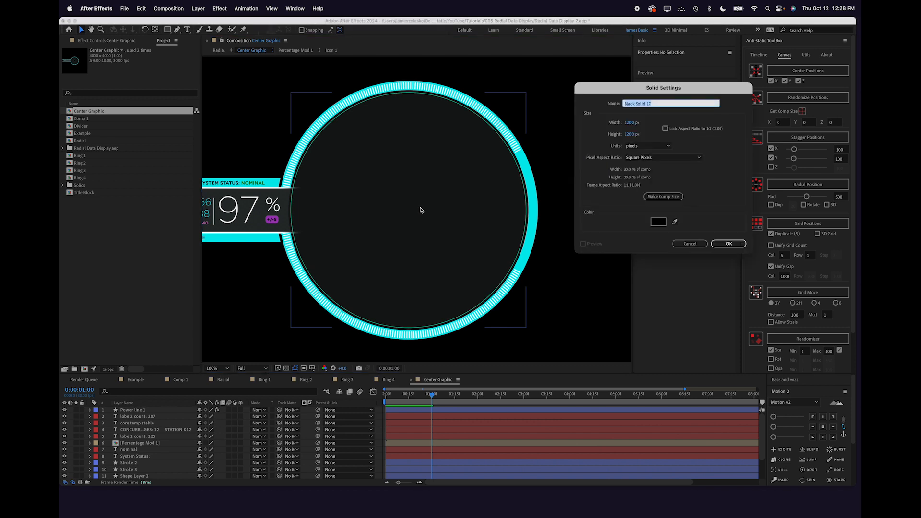
pyautogui.write('Center Noise 1')
pyautogui.click(719, 244)
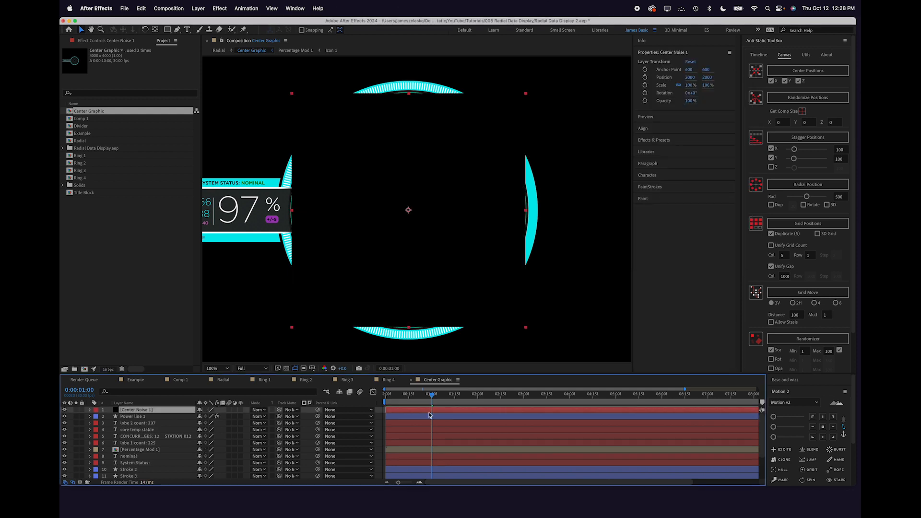
pyautogui.hotkey('ctrl', 'space')
pyautogui.write('turb')
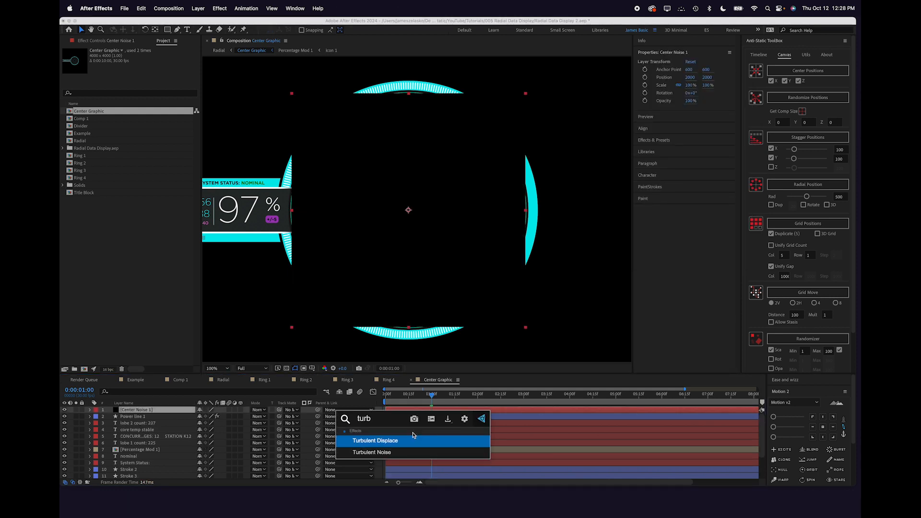
pyautogui.press('Down')
pyautogui.press('Return')
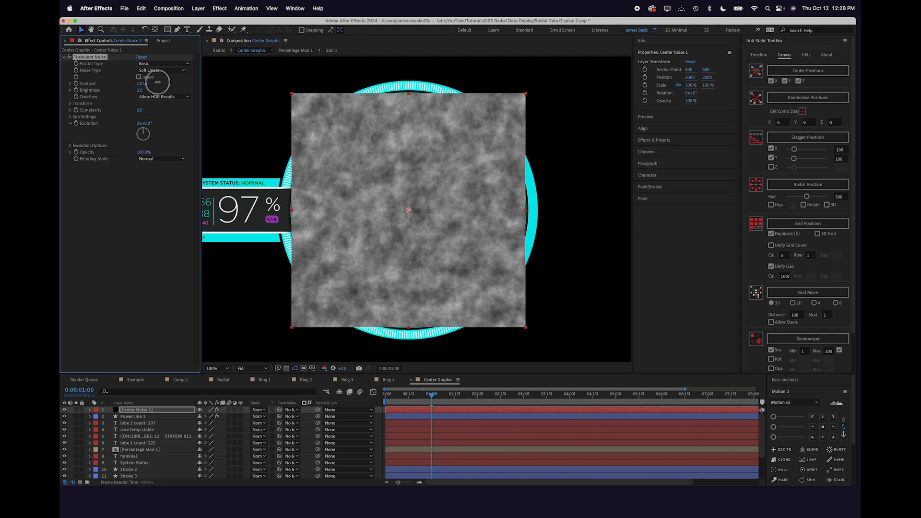
# Set the Turbulent Noise contrast to about 286, brightness to -31, scale width to 78 and scale height to 2400
pyautogui.moveTo(182, 82); pyautogui.dragTo(209, 86)
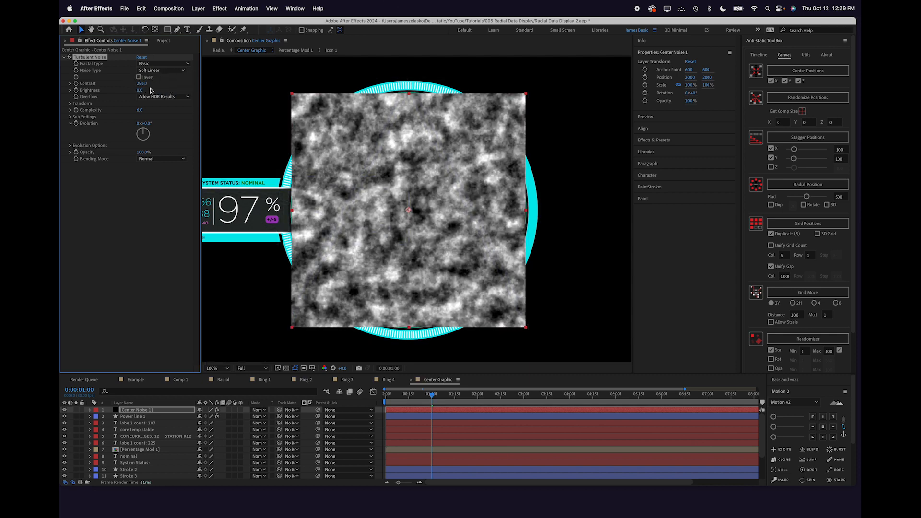
pyautogui.moveTo(140, 91); pyautogui.dragTo(129, 93)
pyautogui.click(70, 104)
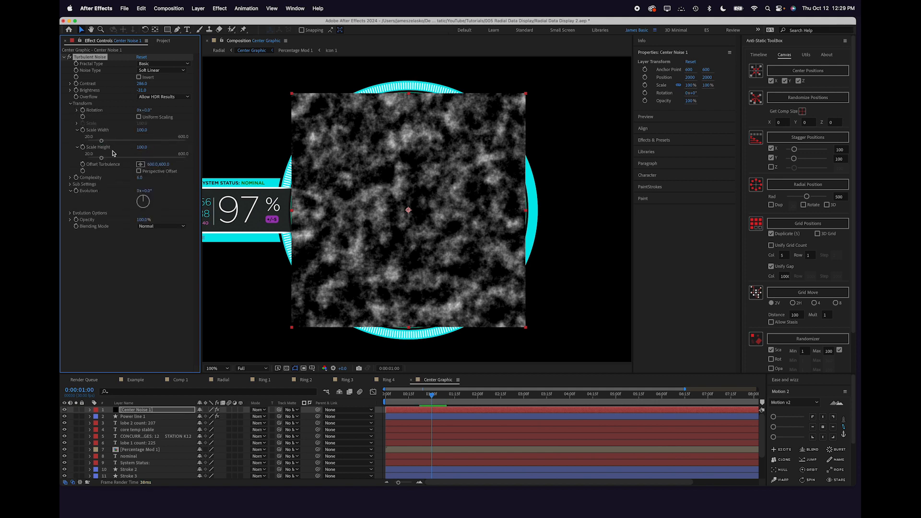
pyautogui.moveTo(101, 142); pyautogui.dragTo(191, 161)
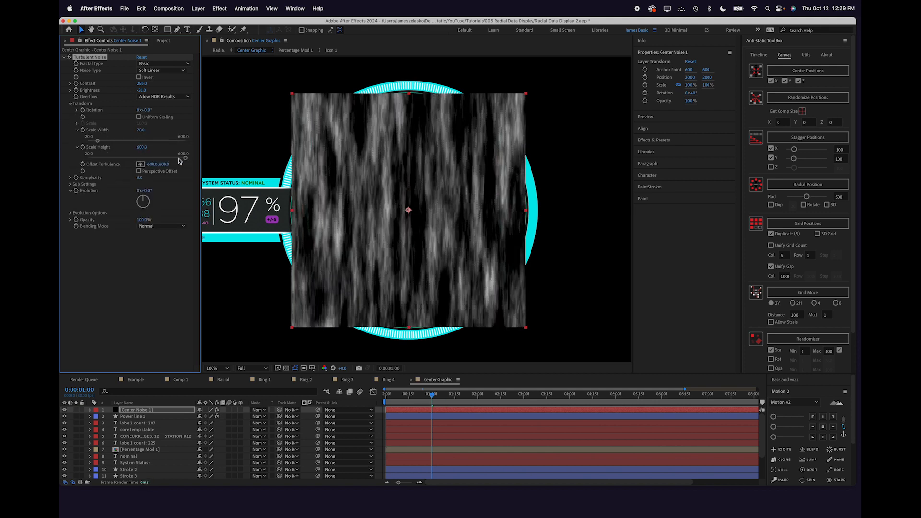
pyautogui.click(143, 148)
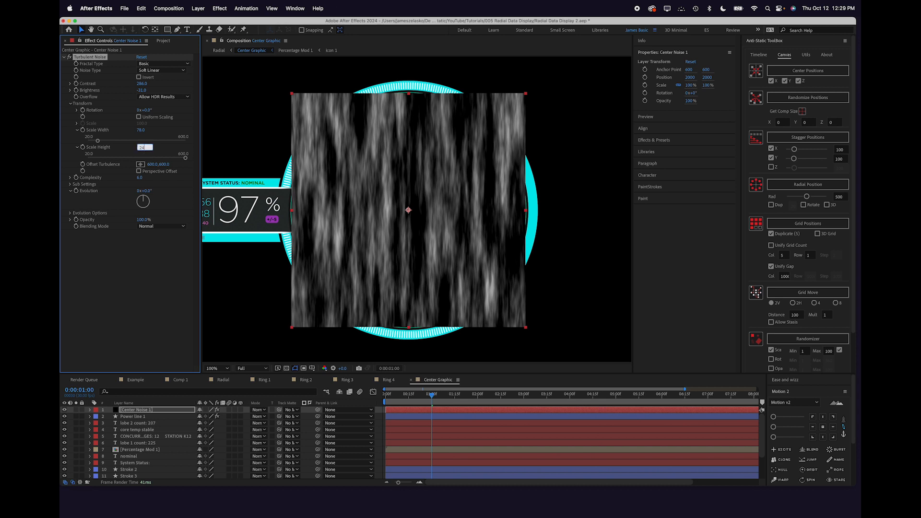
pyautogui.write('2400')
pyautogui.press('Return')
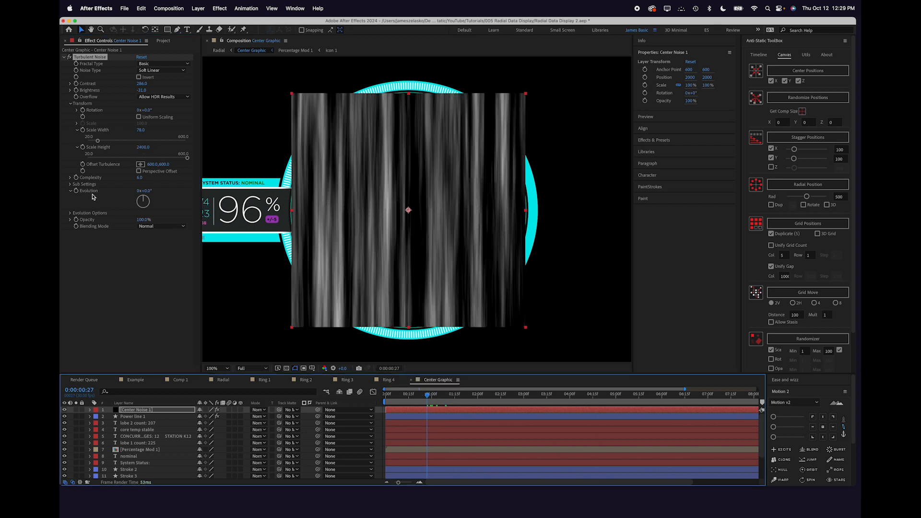
# Animate the Turbulent Noise evolution on Center Noise 1 with the expression time*200
pyautogui.keyDown('alt'); pyautogui.click(77, 193); pyautogui.keyUp('alt')
pyautogui.write('time')
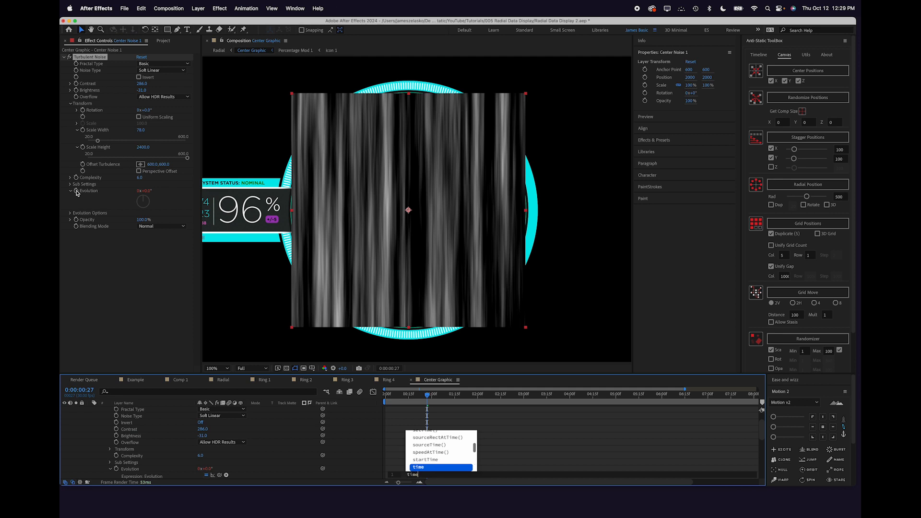
pyautogui.write('*200')
pyautogui.click(393, 462)
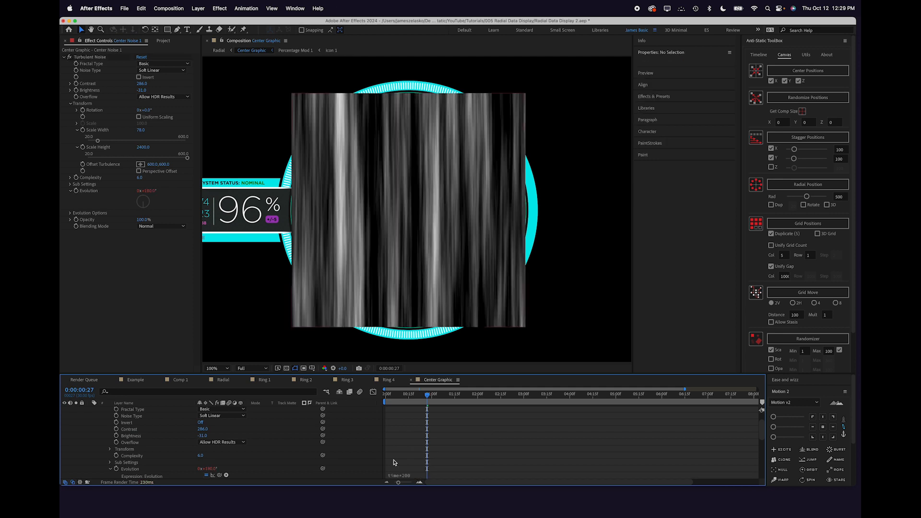
pyautogui.scroll(2, 392, 455)
# Apply Polar Coordinates to the Center Noise 1 layer and set its type of conversion to Rect to Polar
pyautogui.click(397, 411)
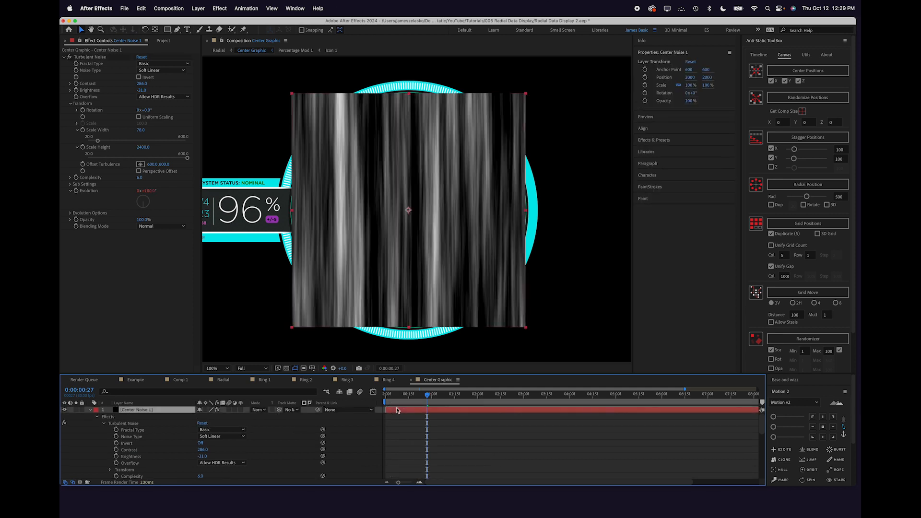
pyautogui.hotkey('ctrl', 'space')
pyautogui.write('polar')
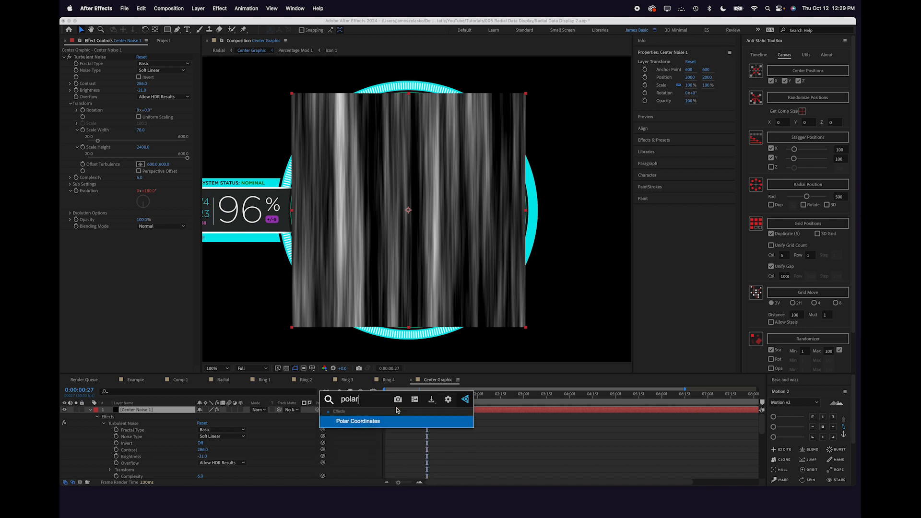
pyautogui.press('Return')
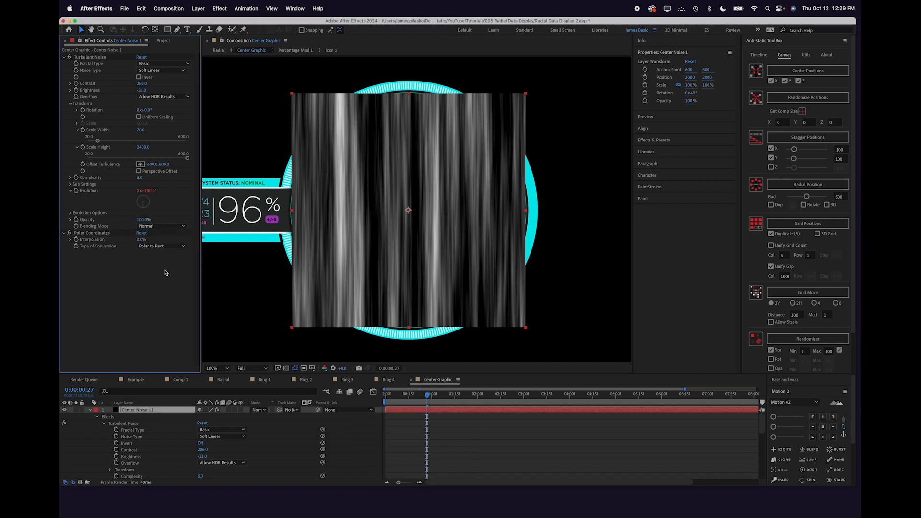
pyautogui.click(164, 247)
pyautogui.click(164, 255)
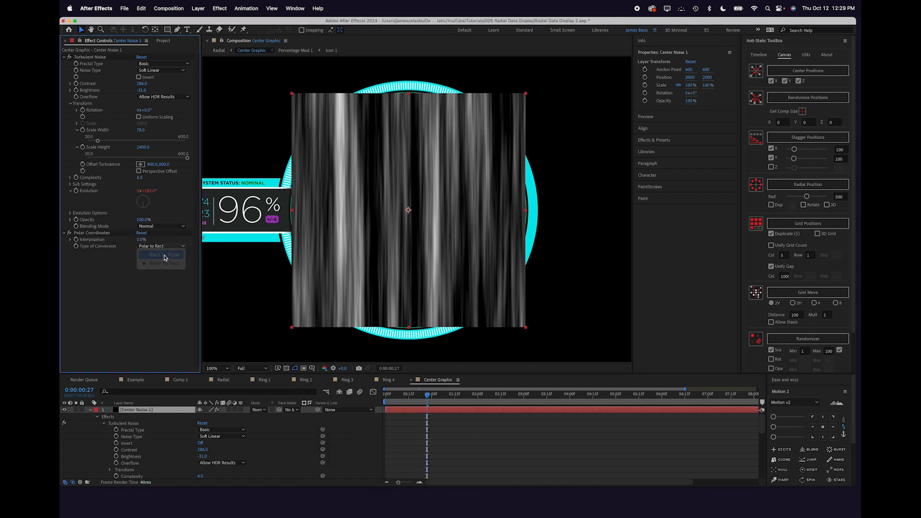
# Set the Polar Coordinates interpolation to 100% on the Center Noise 1 layer
pyautogui.click(142, 240)
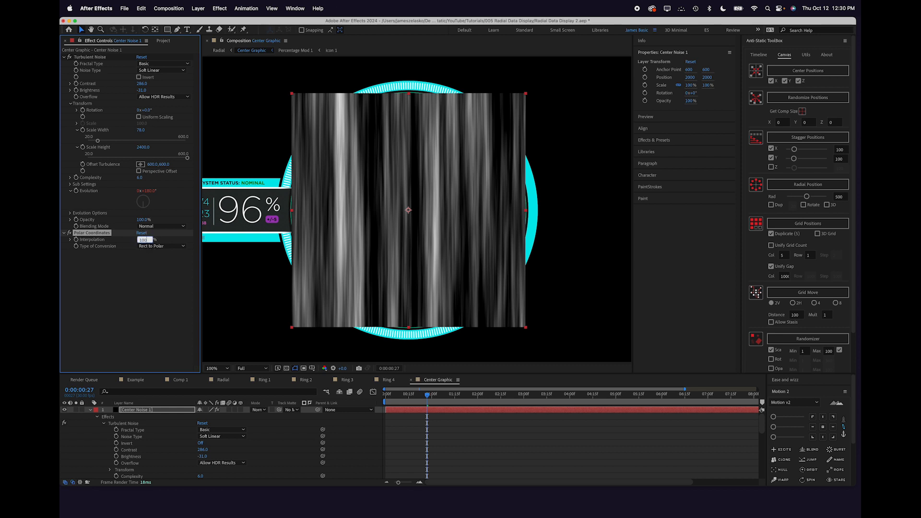
pyautogui.write('100')
pyautogui.press('Return')
# Apply CC Ball Action to Center Noise 1 and set its grid spacing to 6 and ball size to 42
pyautogui.hotkey('ctrl', 'space')
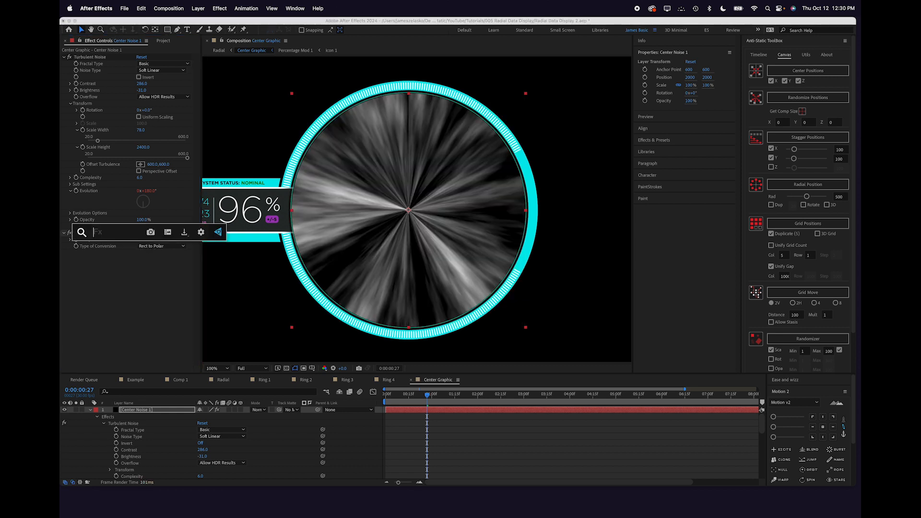
pyautogui.write('ball')
pyautogui.press('Return')
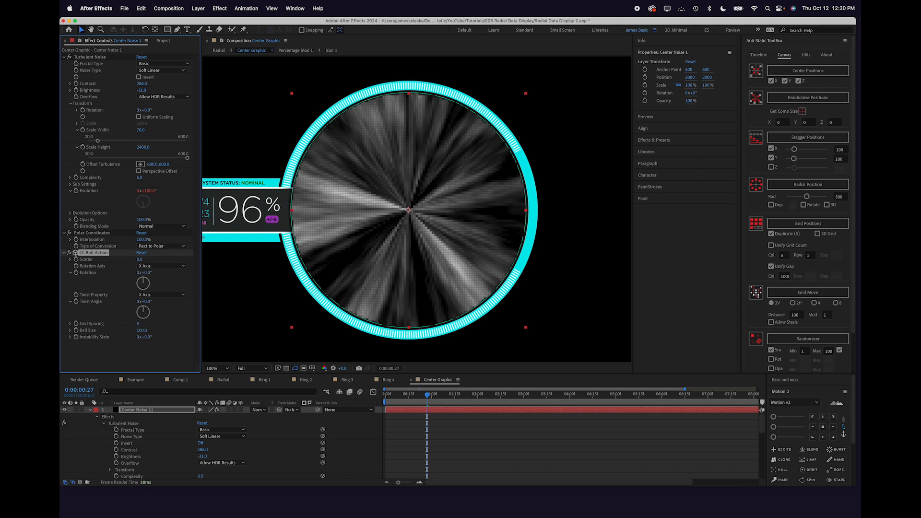
pyautogui.click(139, 325)
pyautogui.click(126, 330)
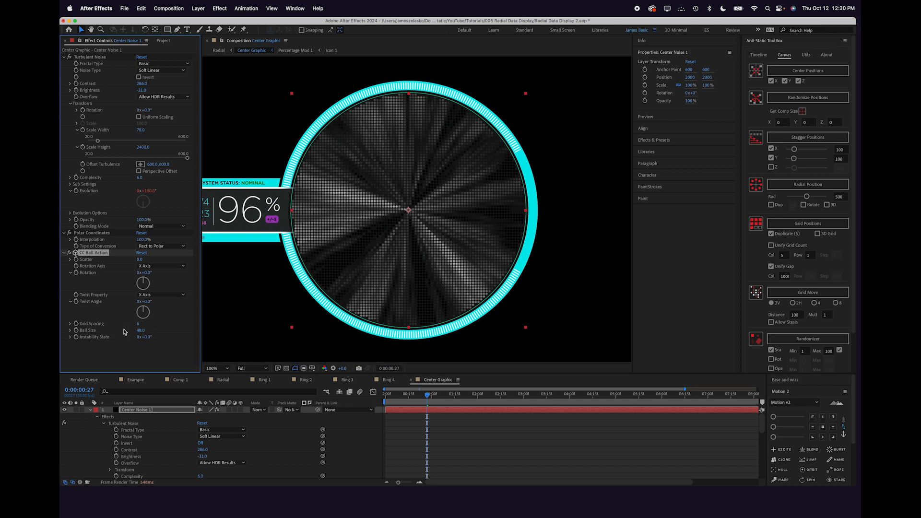
pyautogui.click(139, 331)
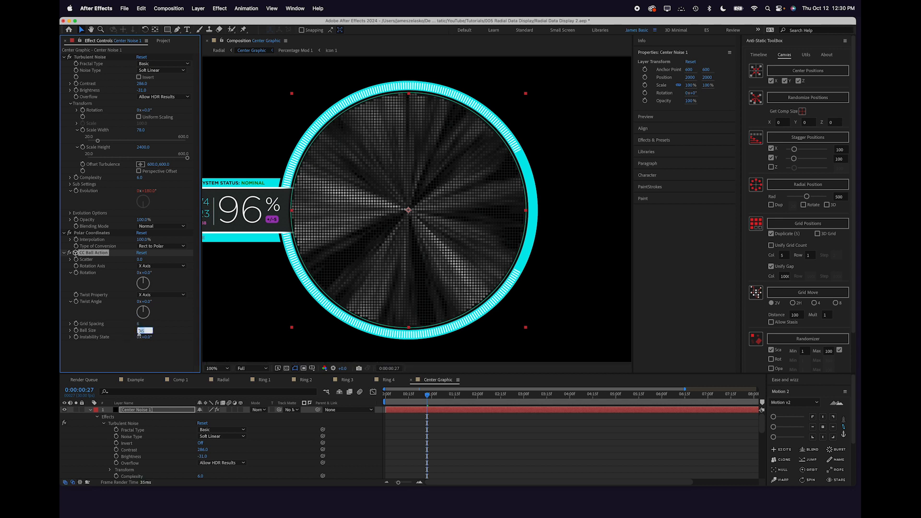
# Scale the Center Noise 1 layer to 95%
pyautogui.click(153, 410)
pyautogui.press('s')
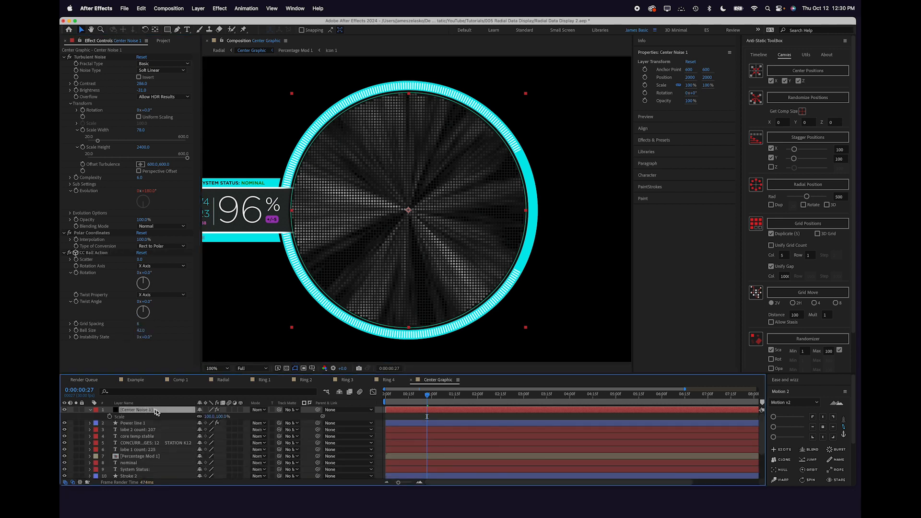
pyautogui.click(208, 416)
pyautogui.write('95')
pyautogui.press('Return')
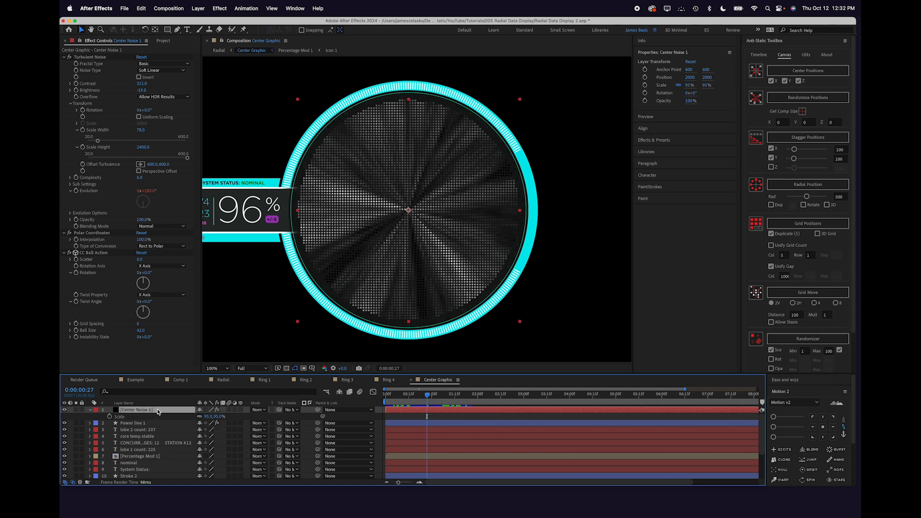
# Set the Turbulent Noise to noise type Block and fractal type Subscale, with sub influence about 104.6 and sub scaling about 53.9
pyautogui.click(70, 185)
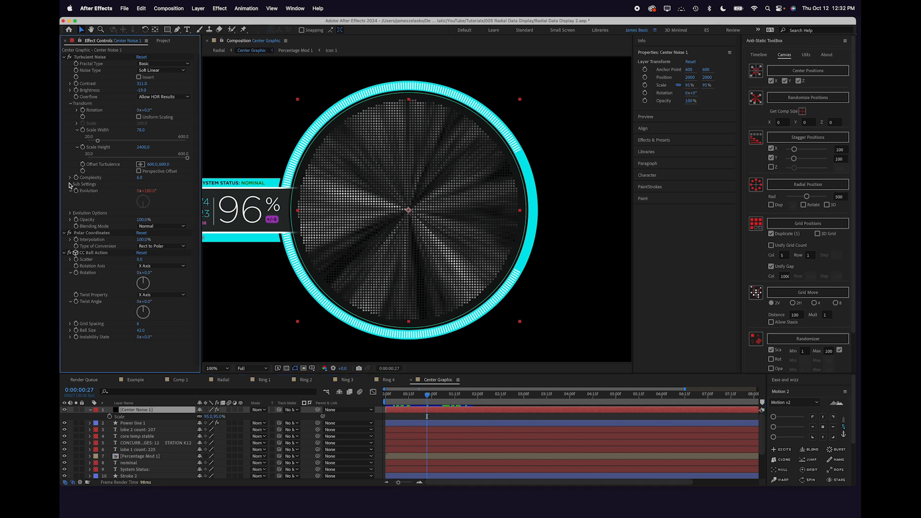
pyautogui.click(175, 70)
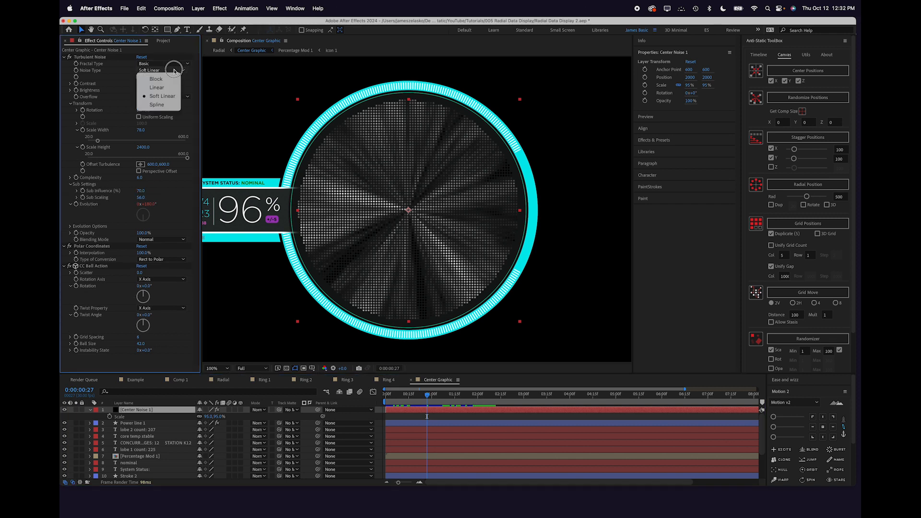
pyautogui.click(156, 78)
pyautogui.click(173, 64)
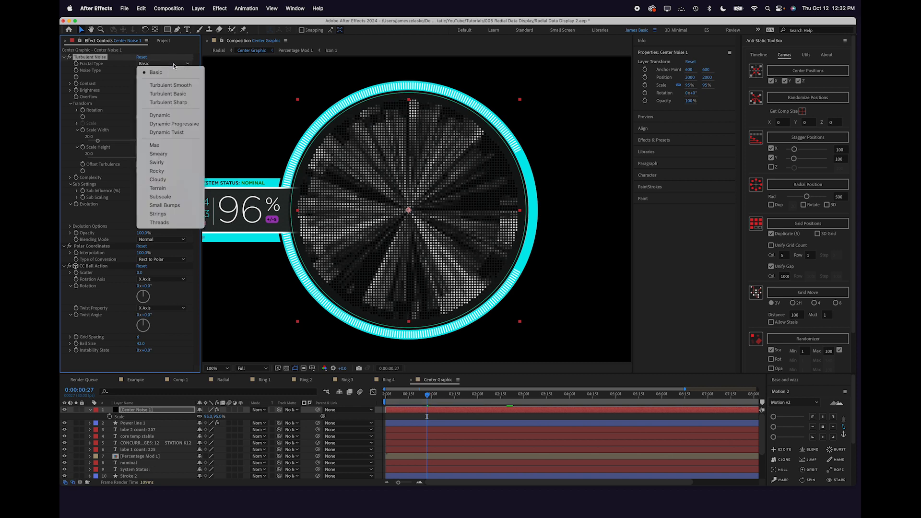
pyautogui.click(169, 197)
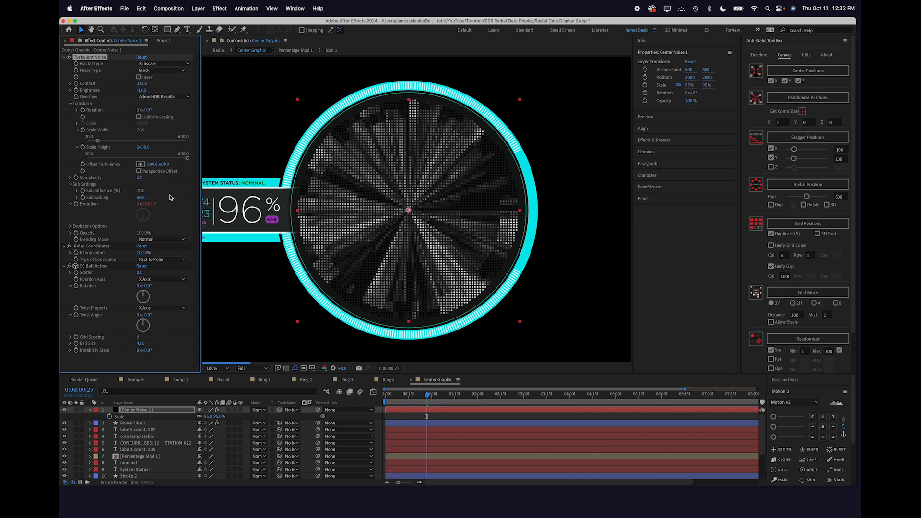
pyautogui.moveTo(140, 191); pyautogui.dragTo(208, 192)
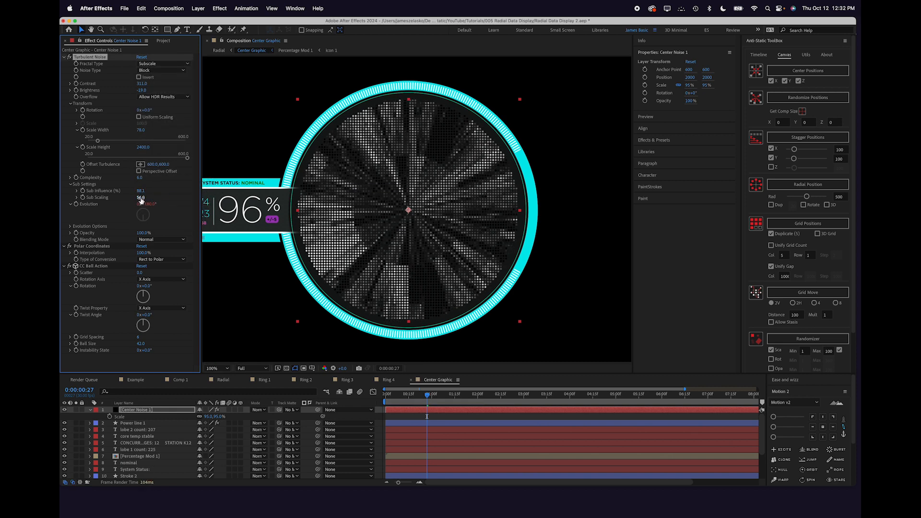
pyautogui.moveTo(141, 199); pyautogui.dragTo(176, 191)
# Remove the Turbulent Noise evolution expression, then solo Center Noise 1 with its Polar Coordinates and CC Ball Action effects turned off
pyautogui.click(419, 398)
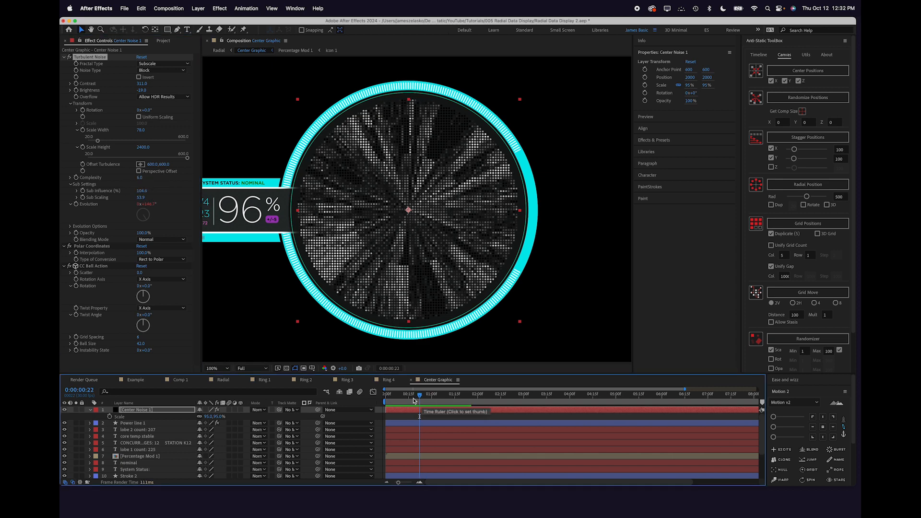
pyautogui.keyDown('alt'); pyautogui.click(76, 205); pyautogui.keyUp('alt')
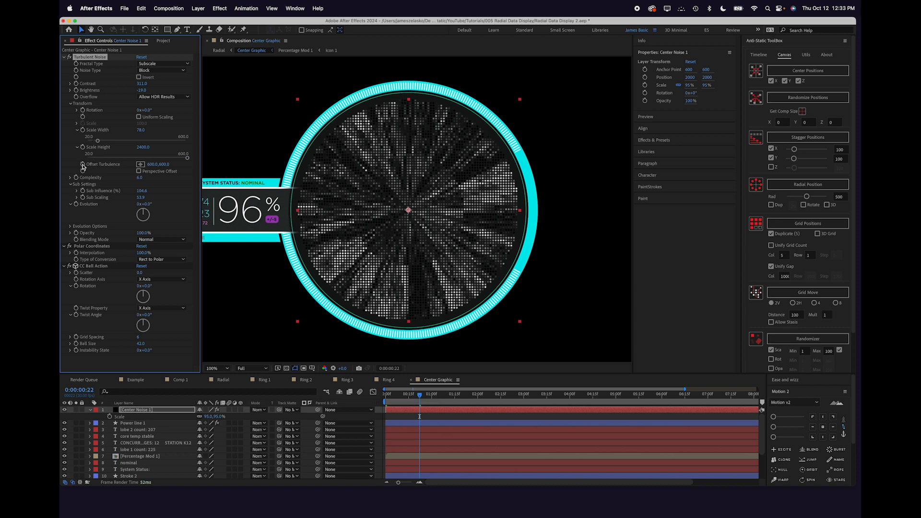
pyautogui.click(76, 409)
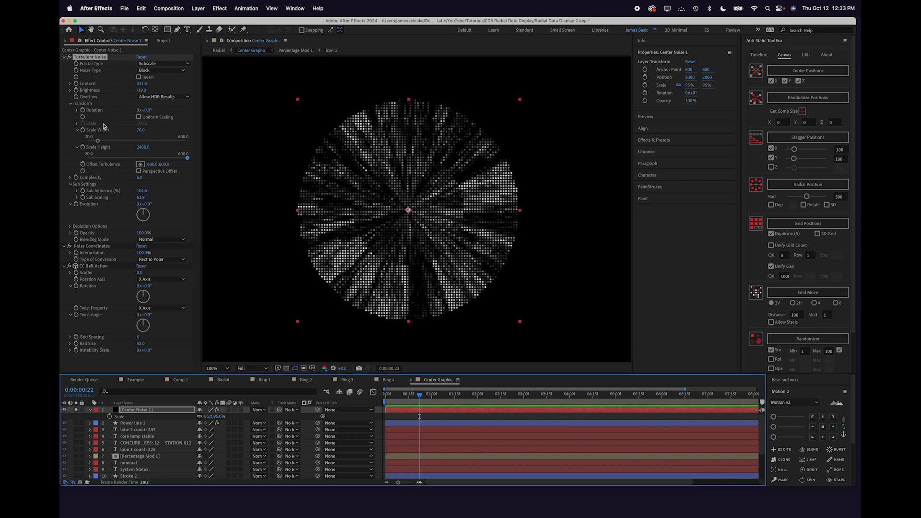
pyautogui.click(69, 246)
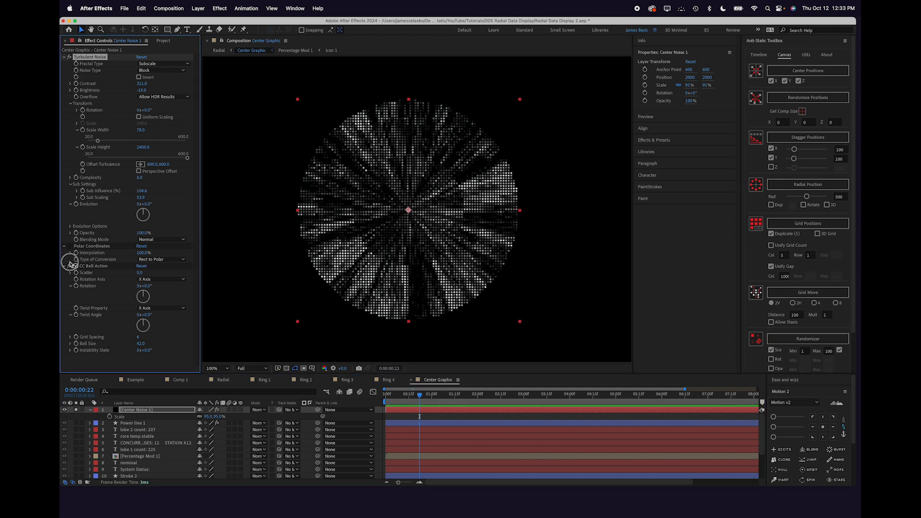
pyautogui.click(69, 265)
# Animate Offset Turbulence with the expression [value[0], value[1]+time*200] and turn Polar Coordinates and CC Ball Action back on
pyautogui.keyDown('alt'); pyautogui.click(83, 165); pyautogui.keyUp('alt')
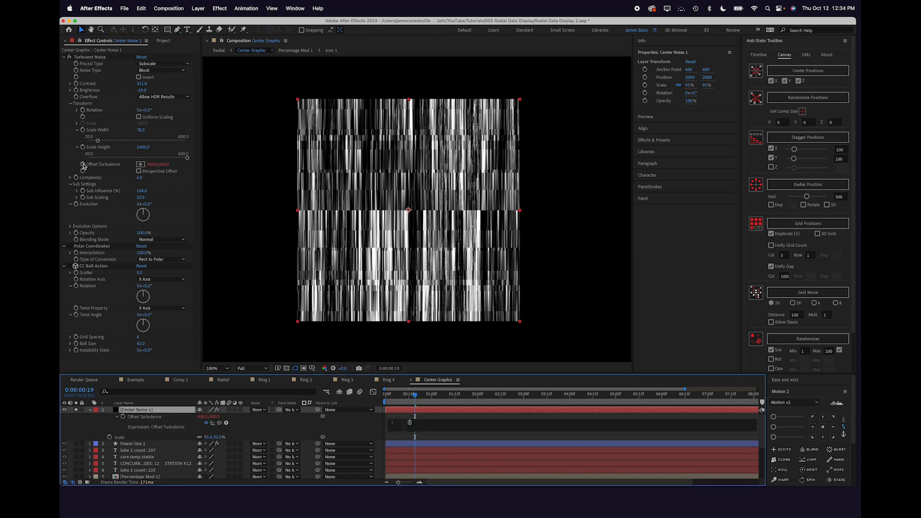
pyautogui.write('[value[0], value[1]+')
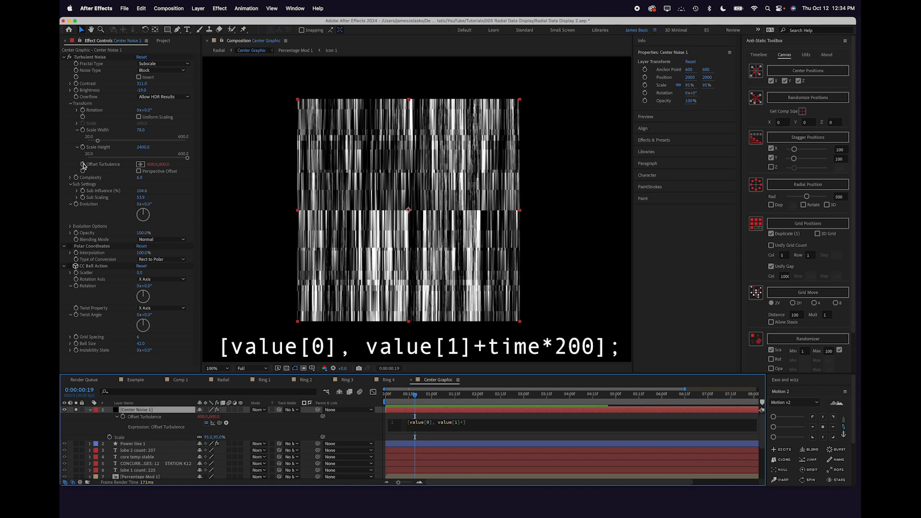
pyautogui.write('time*200')
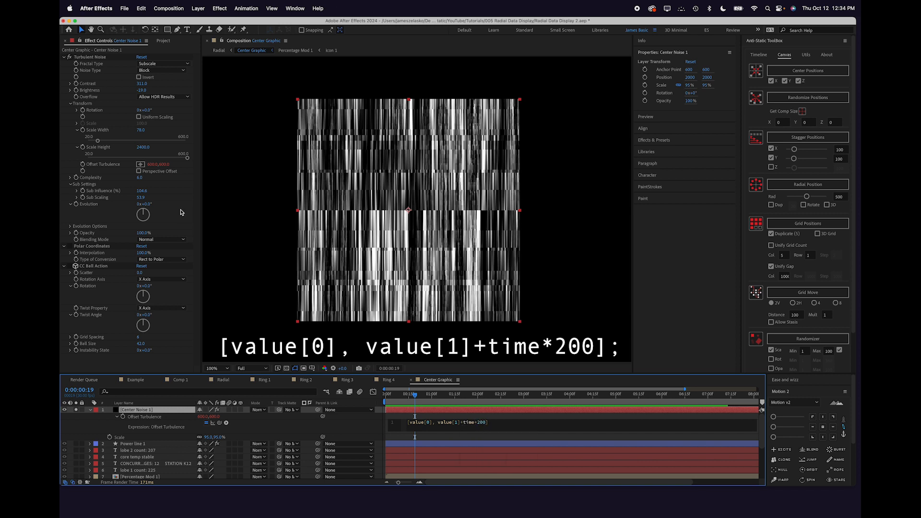
pyautogui.click(369, 424)
pyautogui.click(430, 394)
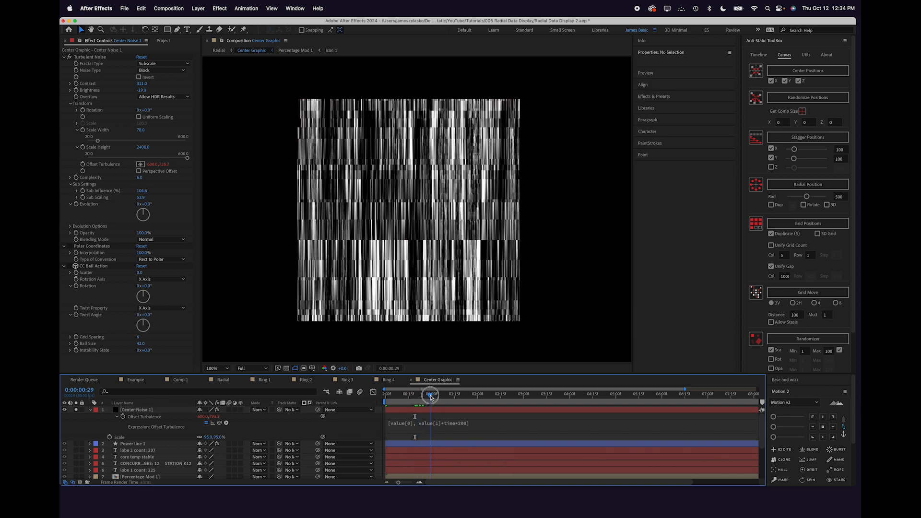
pyautogui.moveTo(430, 397)
pyautogui.mouseDown()
pyautogui.moveTo(440, 397)
pyautogui.moveTo(432, 397)
pyautogui.mouseUp()
pyautogui.moveTo(68, 246); pyautogui.dragTo(70, 266)
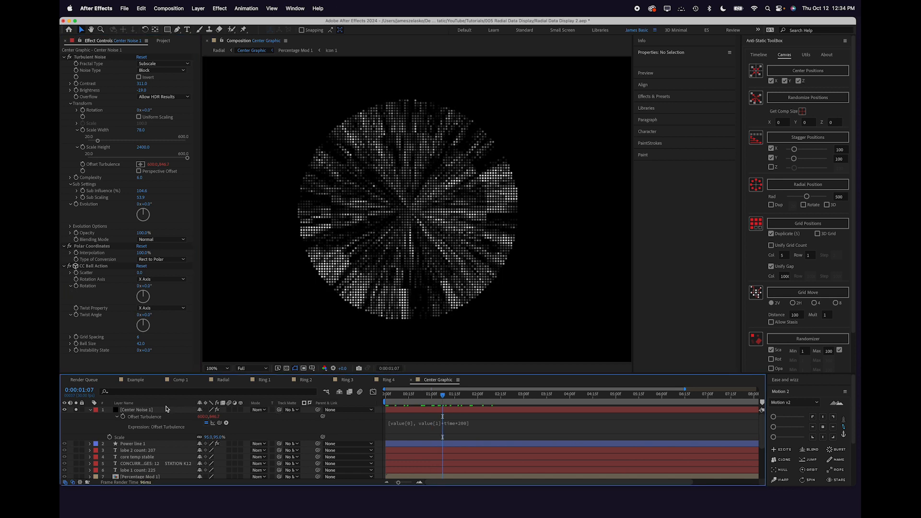
# Duplicate the Center Noise 1 layer and set the copy's Turbulent Noise contrast to about 1647 and brightness to about -560
pyautogui.click(152, 411)
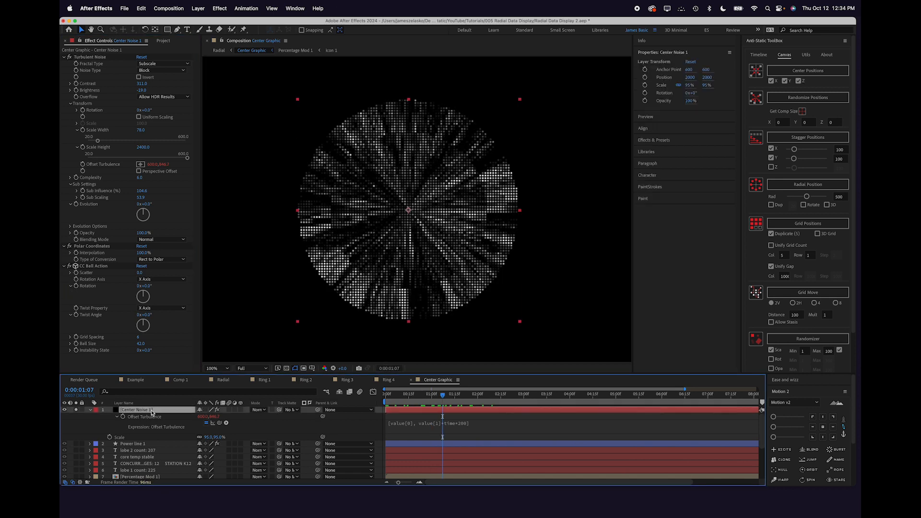
pyautogui.press('super+d')
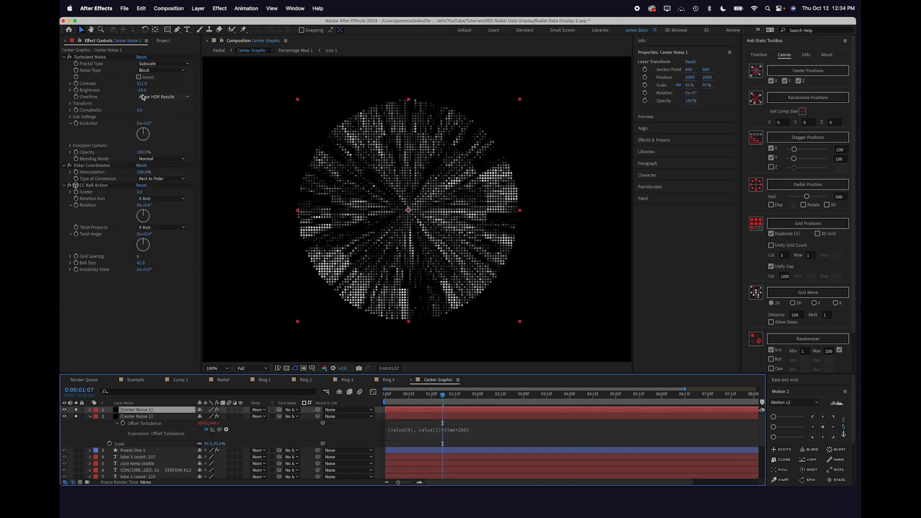
pyautogui.moveTo(140, 84); pyautogui.dragTo(205, 80)
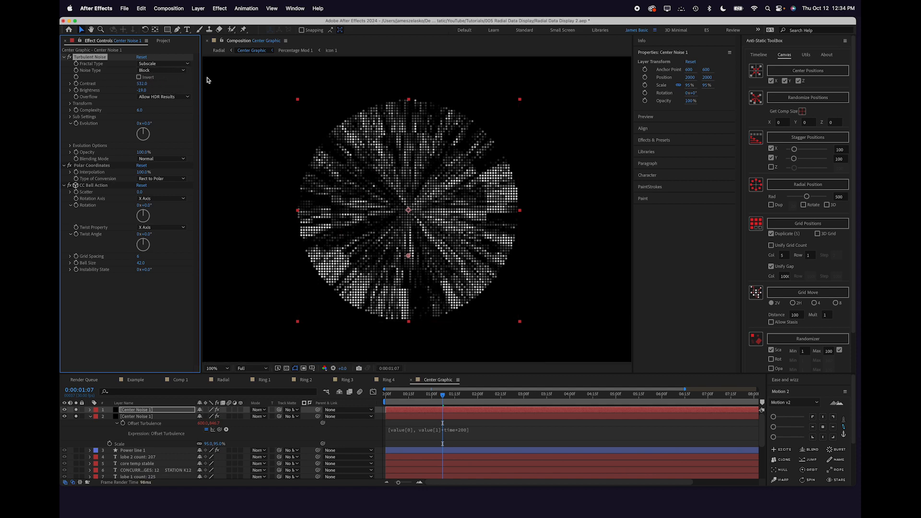
pyautogui.moveTo(144, 91); pyautogui.dragTo(78, 90)
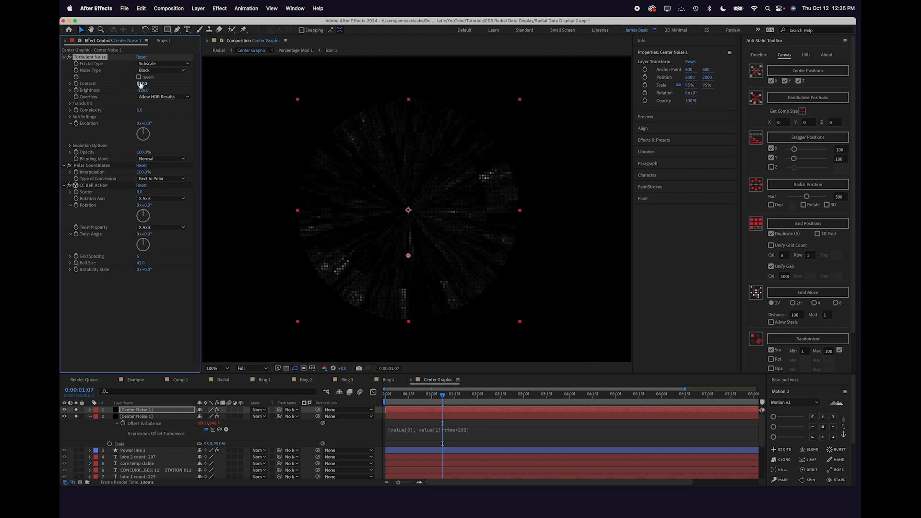
pyautogui.moveTo(146, 83); pyautogui.dragTo(101, 91)
pyautogui.moveTo(100, 91); pyautogui.dragTo(98, 91)
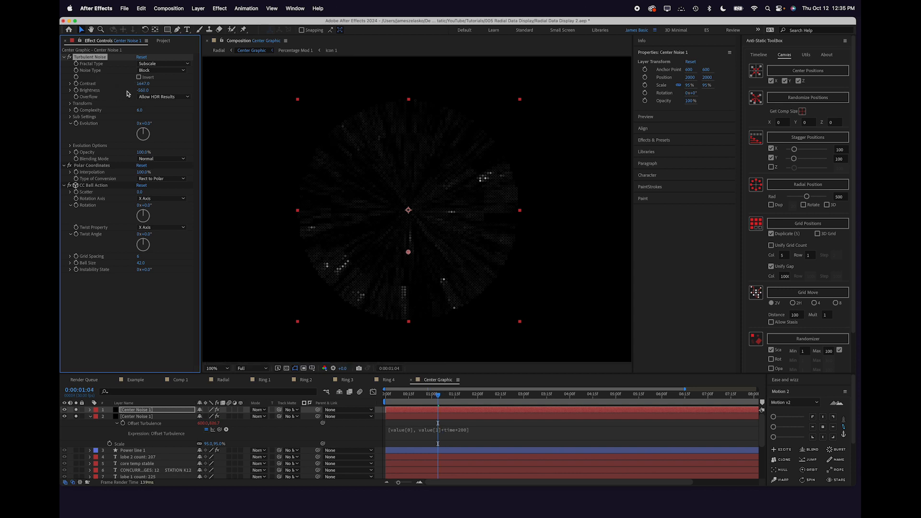
# Apply the Colorama effect to the duplicated Center Noise 1 layer
pyautogui.hotkey('ctrl', 'space')
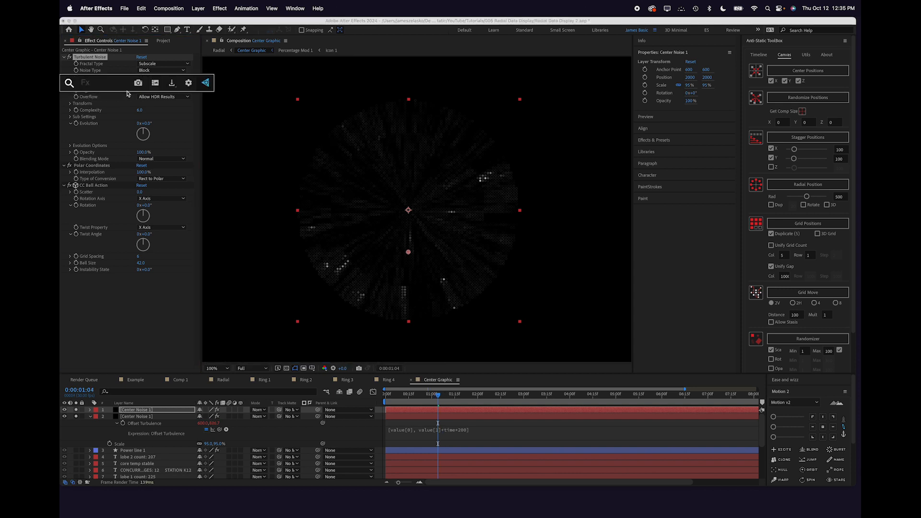
pyautogui.write('color')
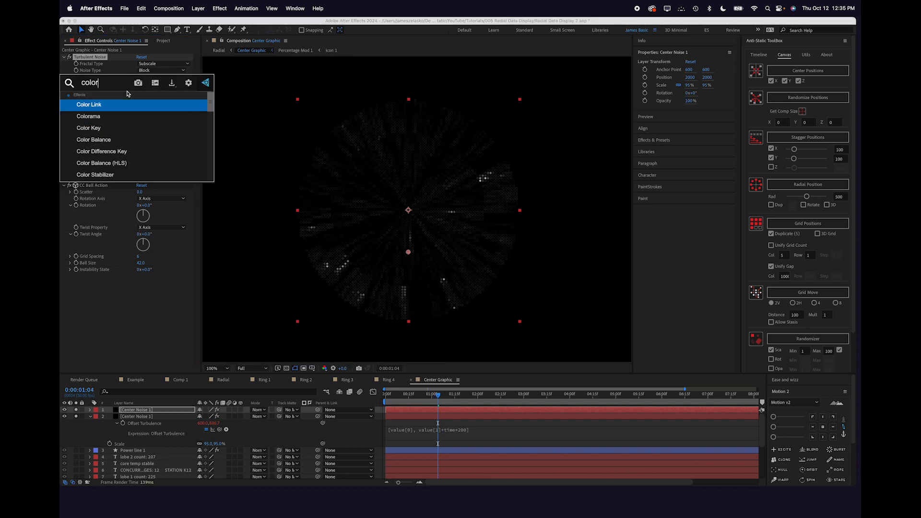
pyautogui.write('a')
pyautogui.press('BackSpace')
pyautogui.write('a')
pyautogui.press('Return')
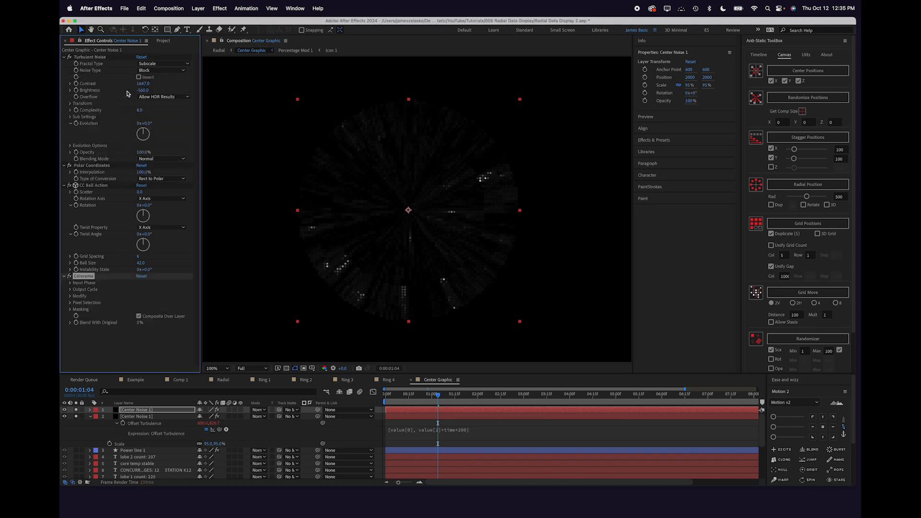
# Change the red starting color of the Colorama output cycle to black (000000)
pyautogui.click(70, 283)
pyautogui.click(70, 283)
pyautogui.click(70, 289)
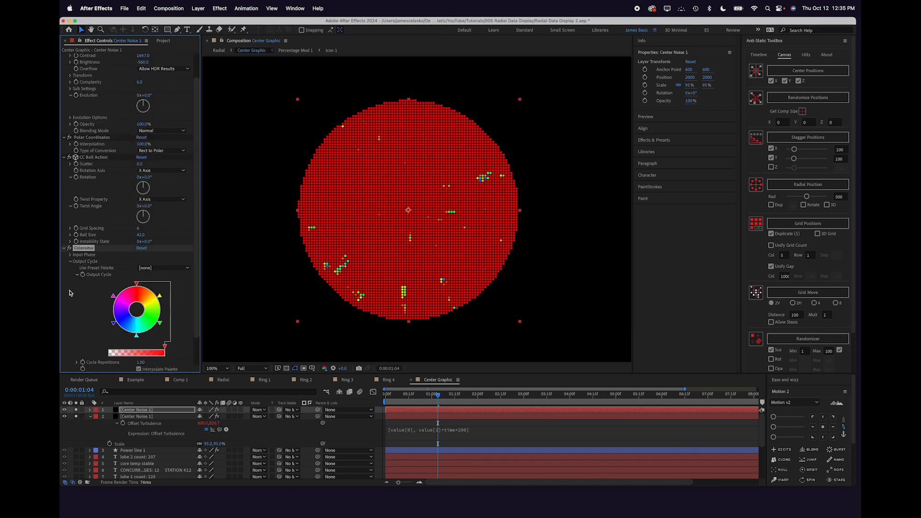
pyautogui.doubleClick(137, 284)
pyautogui.moveTo(388, 368); pyautogui.dragTo(363, 421)
pyautogui.press('Return')
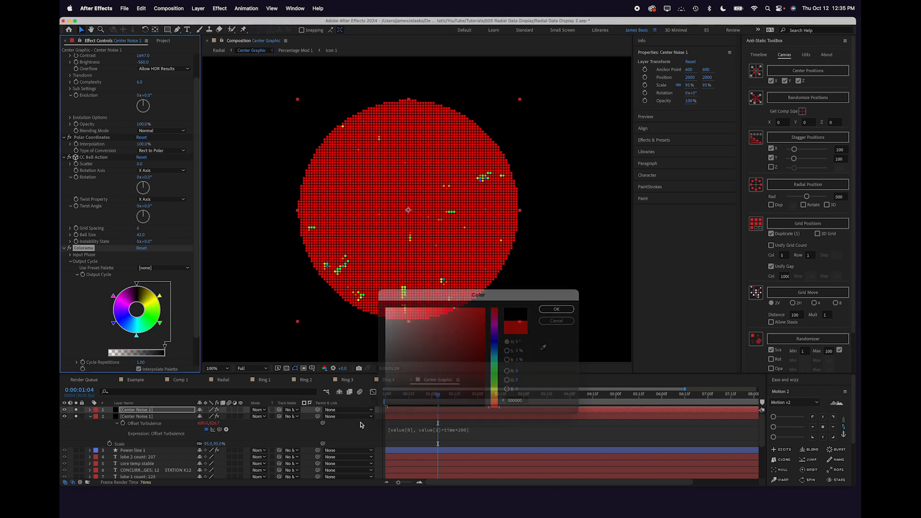
# Unsolo both Center Noise 1 layers and set the upper copy's blending mode to Screen
pyautogui.moveTo(76, 410); pyautogui.dragTo(76, 417)
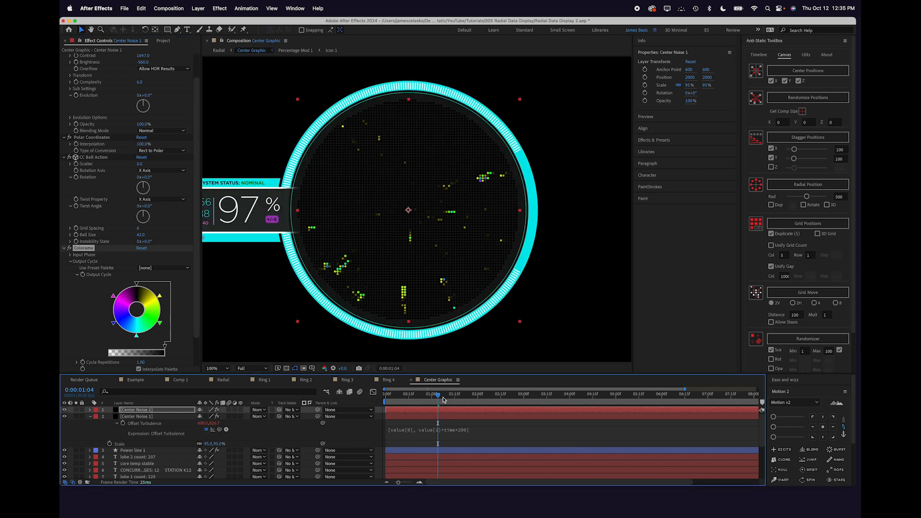
pyautogui.click(265, 411)
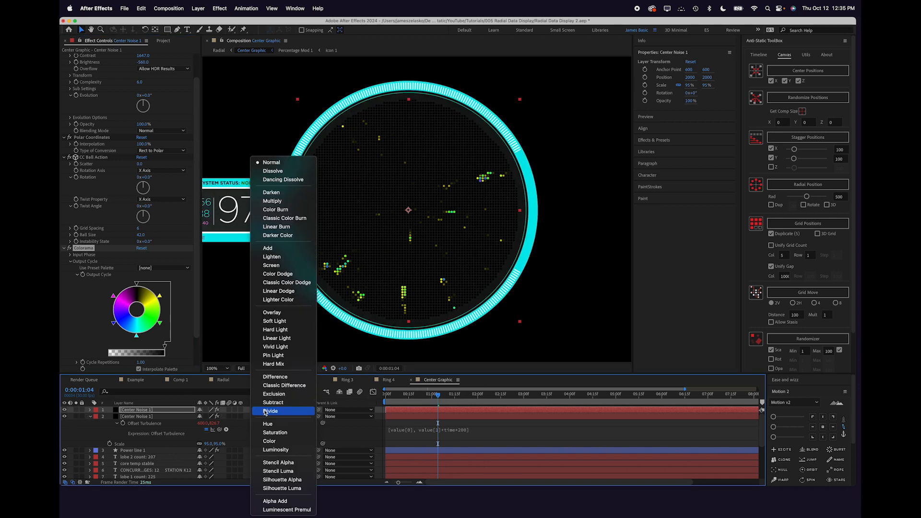
pyautogui.click(274, 265)
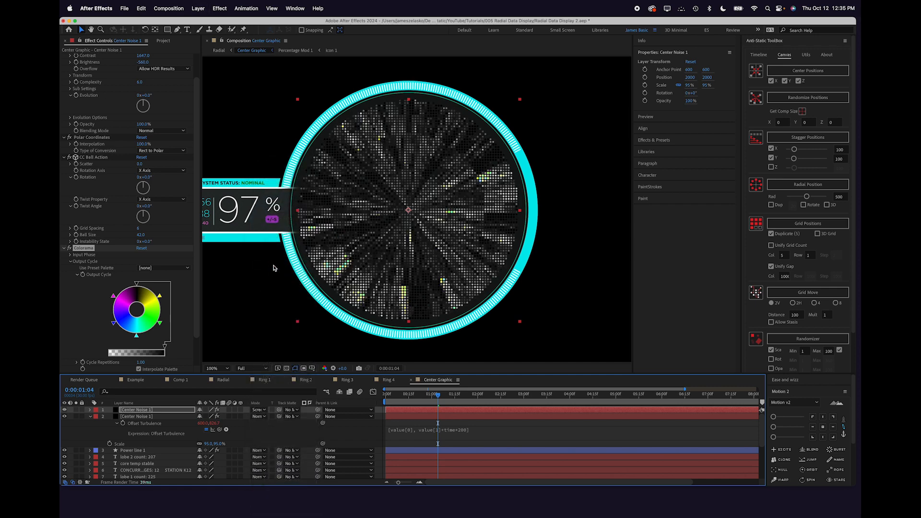
pyautogui.moveTo(437, 395)
pyautogui.mouseDown()
pyautogui.moveTo(415, 398)
pyautogui.moveTo(437, 398)
pyautogui.mouseUp()
pyautogui.click(409, 416)
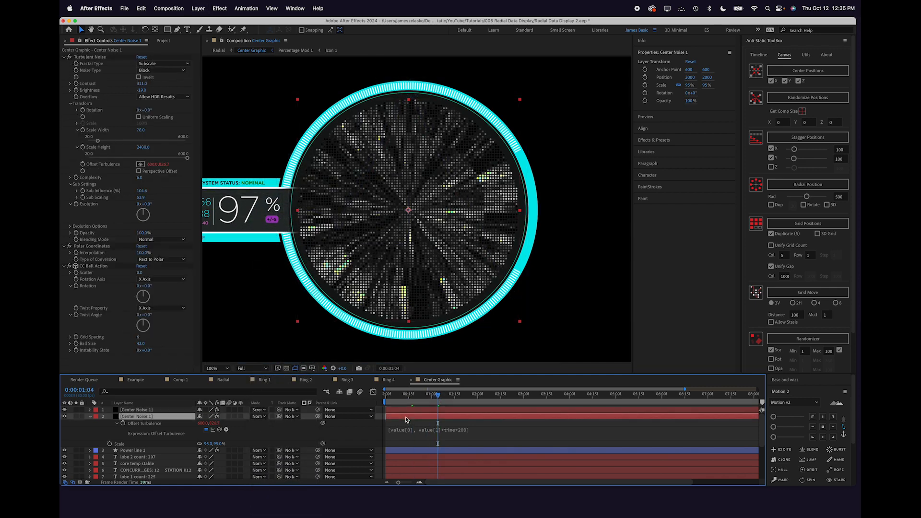
# Set the opacity of the lower Center Noise 1 layer to 40% and check the result over several seconds of the timeline
pyautogui.press('t')
pyautogui.click(204, 424)
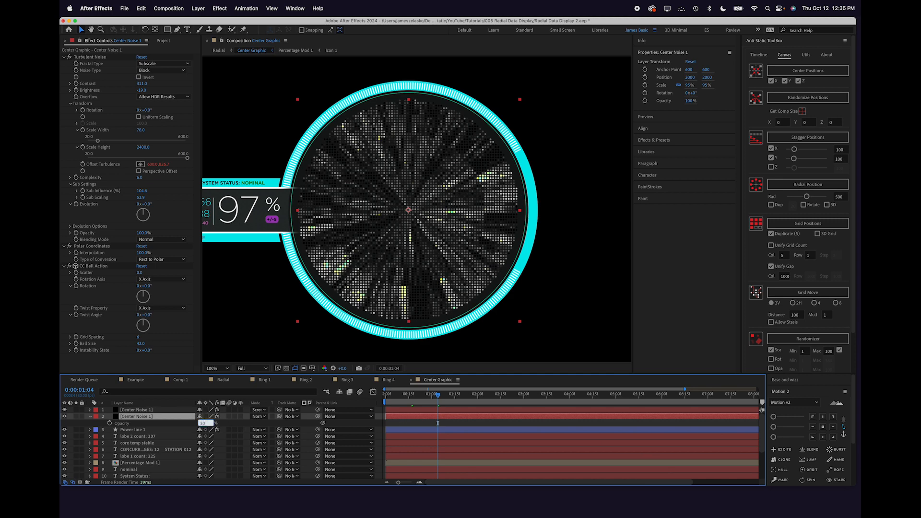
pyautogui.press('Return')
pyautogui.click(200, 423)
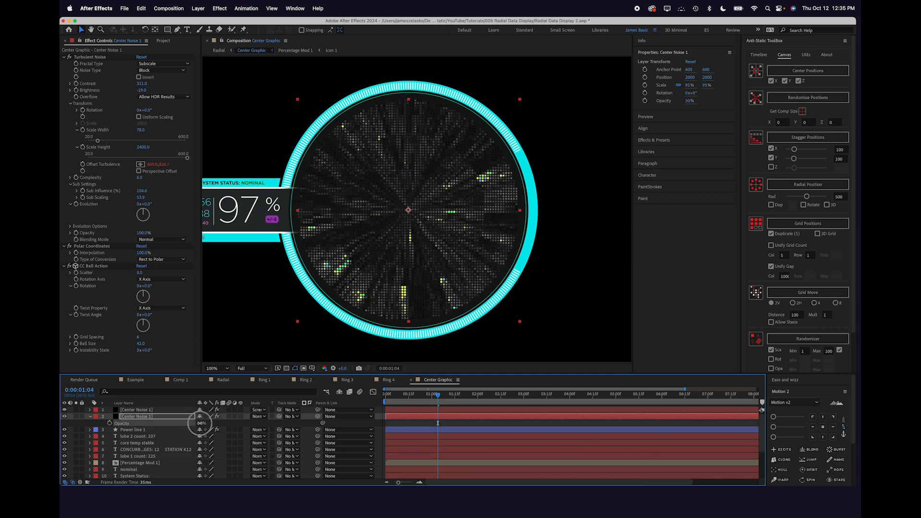
pyautogui.write('40')
pyautogui.press('Return')
pyautogui.click(437, 423)
pyautogui.moveTo(422, 398); pyautogui.dragTo(533, 395)
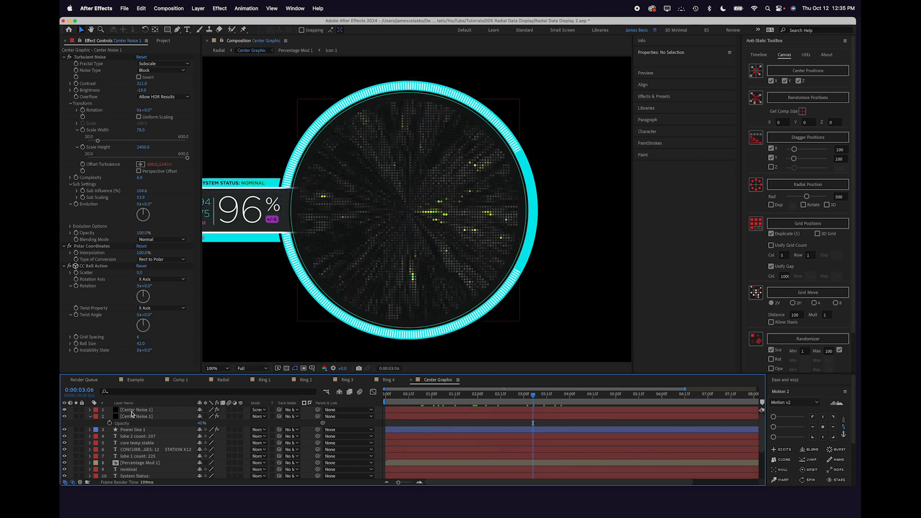
# Rearrange the upper Center Noise 1 layer's Colorama output cycle so cyan follows black and blue fills most of the wheel
pyautogui.click(132, 411)
pyautogui.click(160, 334)
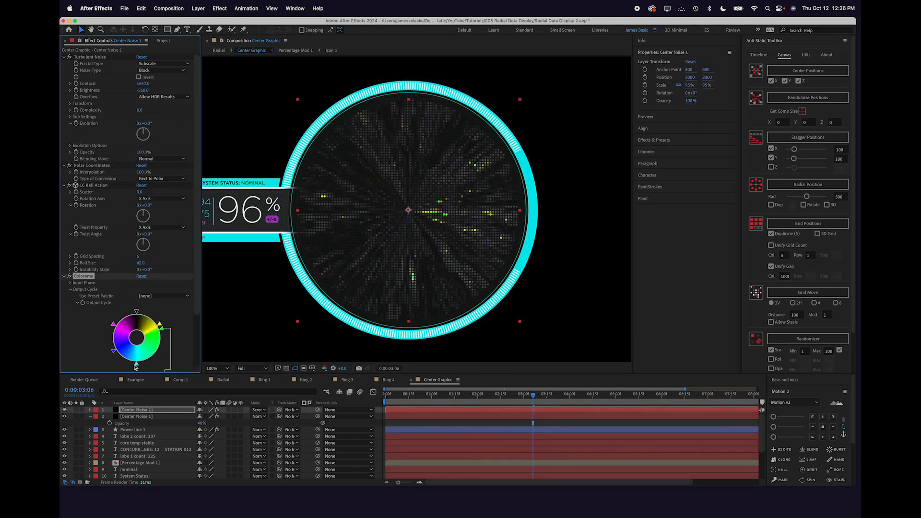
pyautogui.moveTo(136, 368); pyautogui.dragTo(166, 332)
pyautogui.moveTo(114, 353); pyautogui.dragTo(162, 346)
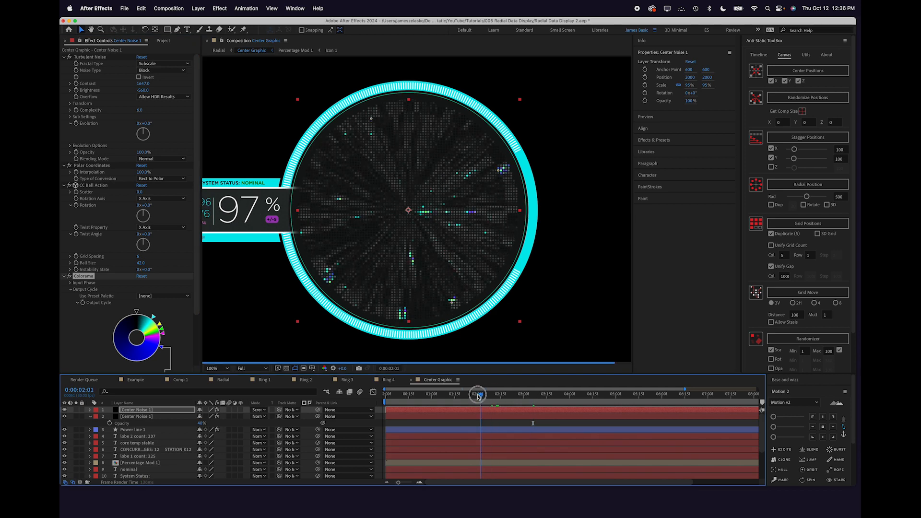
pyautogui.moveTo(478, 394); pyautogui.dragTo(386, 394)
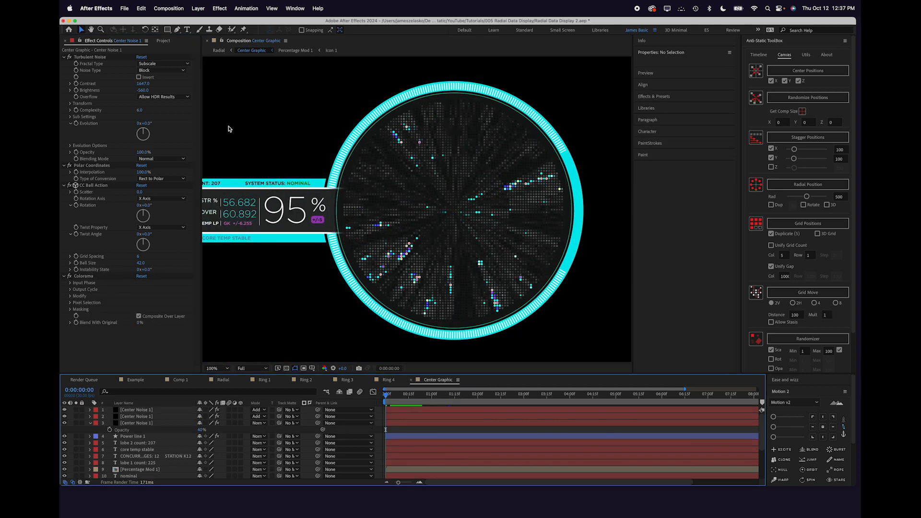
# Create a new centered ellipse shape layer in Center Graphic and set its size to 300 by 300
pyautogui.moveTo(168, 29)
pyautogui.mouseDown()
pyautogui.moveTo(186, 55)
pyautogui.moveTo(187, 46)
pyautogui.mouseUp()
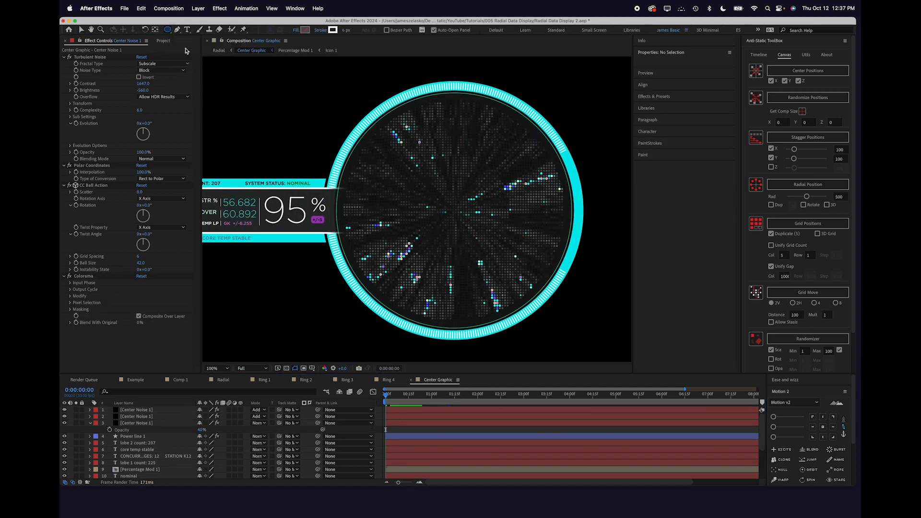
pyautogui.doubleClick(167, 29)
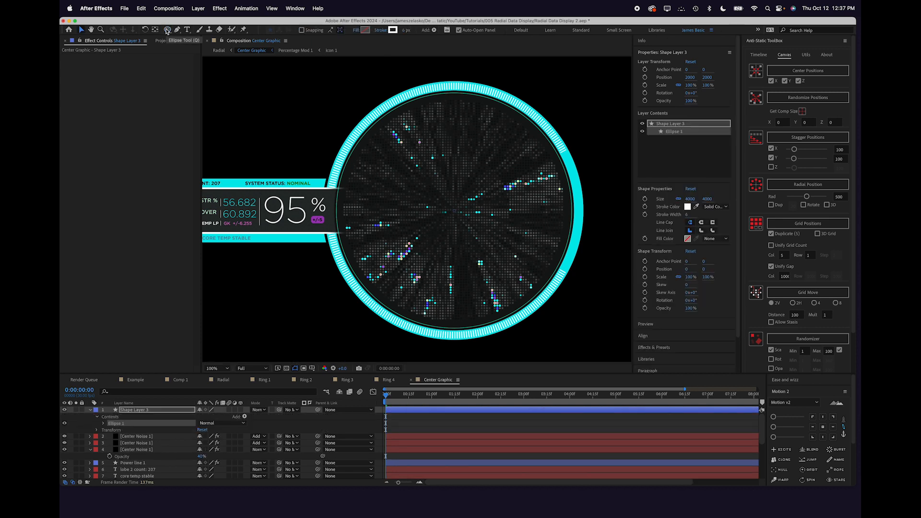
pyautogui.click(691, 199)
pyautogui.write('30')
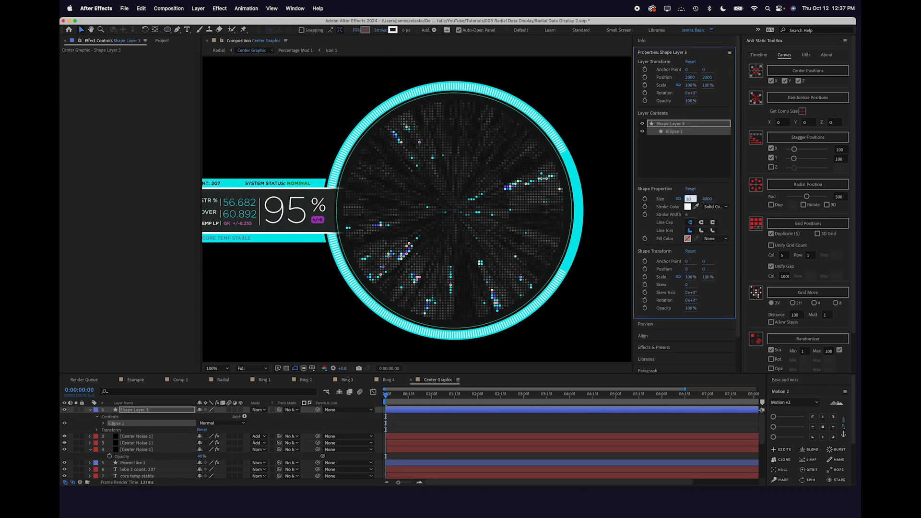
pyautogui.write('0')
pyautogui.press('Return')
# Give the new center ellipse a solid black fill
pyautogui.click(715, 239)
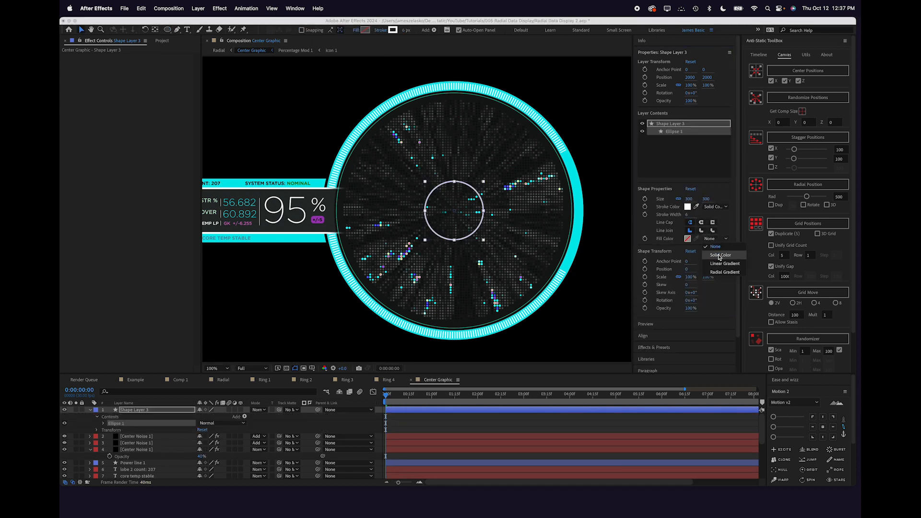
pyautogui.click(712, 256)
pyautogui.click(688, 238)
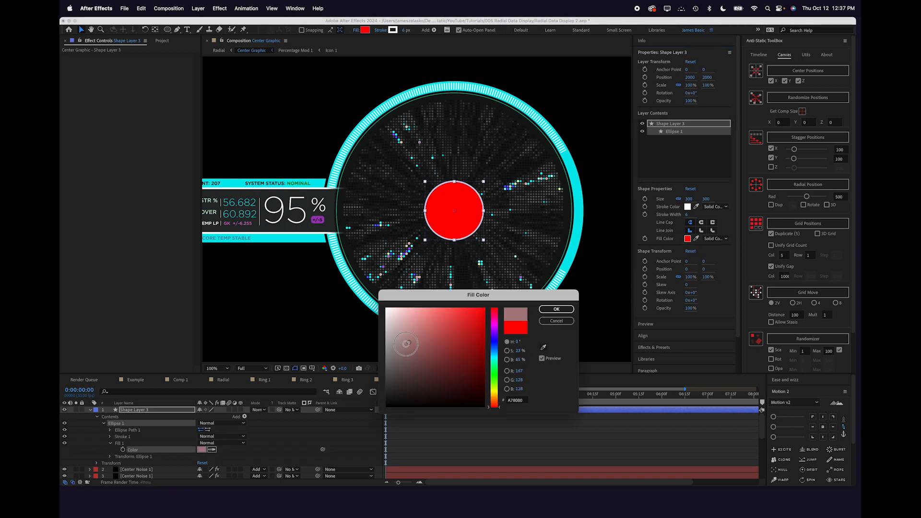
pyautogui.moveTo(446, 340); pyautogui.dragTo(363, 417)
pyautogui.press('Return')
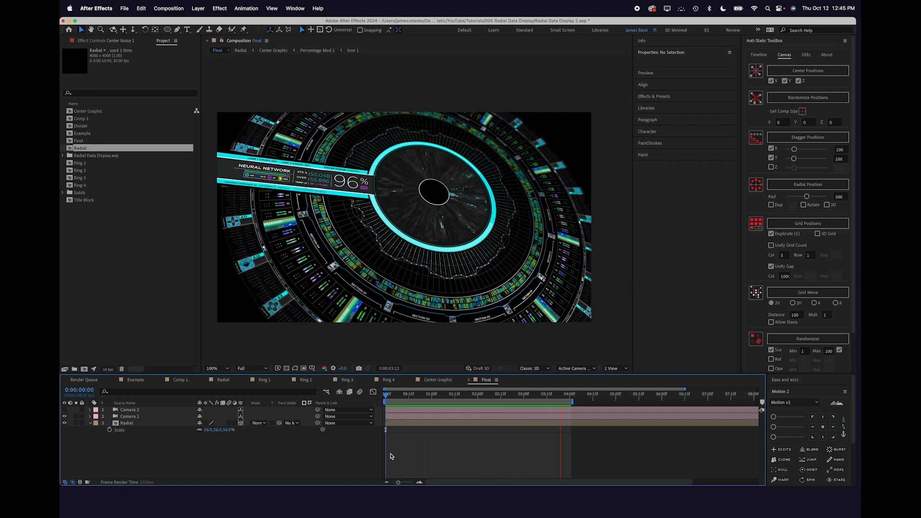
# Stop the preview of the Final composition and open its nested Radial composition
pyautogui.press('space')
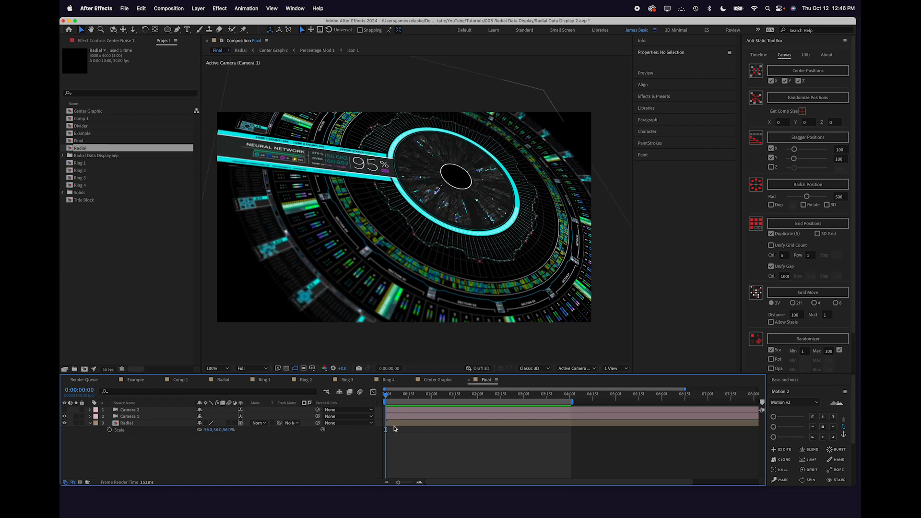
pyautogui.doubleClick(394, 424)
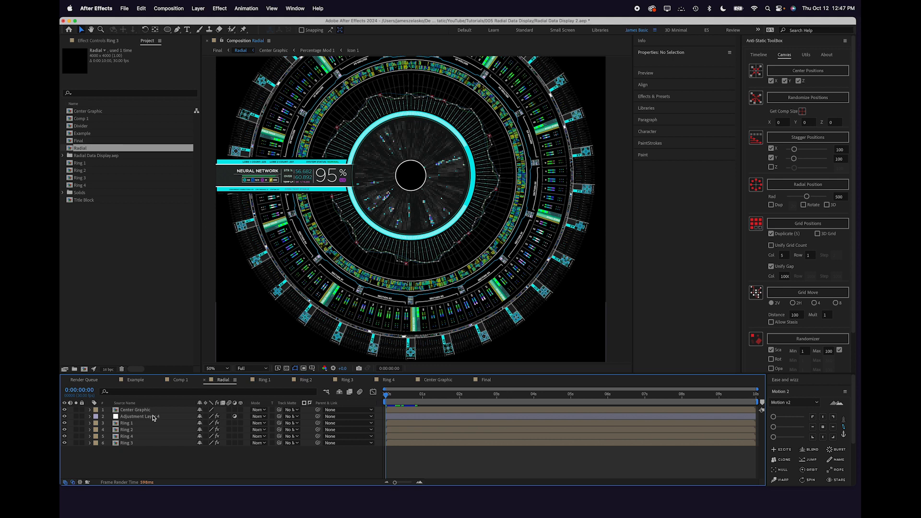
# Try sliding Ring 3 sideways with only it and Adjustment Layer 4 soloed, and undo the moves
pyautogui.click(134, 442)
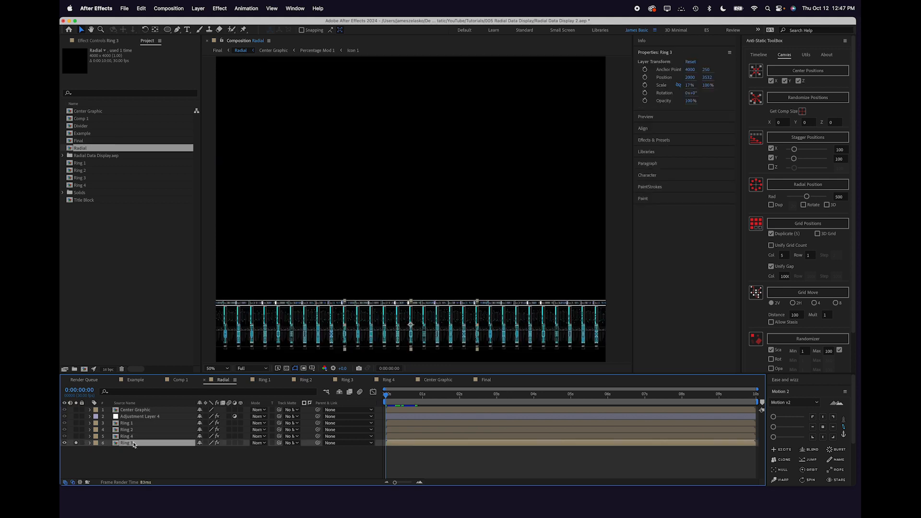
pyautogui.click(76, 416)
pyautogui.moveTo(411, 327); pyautogui.dragTo(396, 325)
pyautogui.press('super+z')
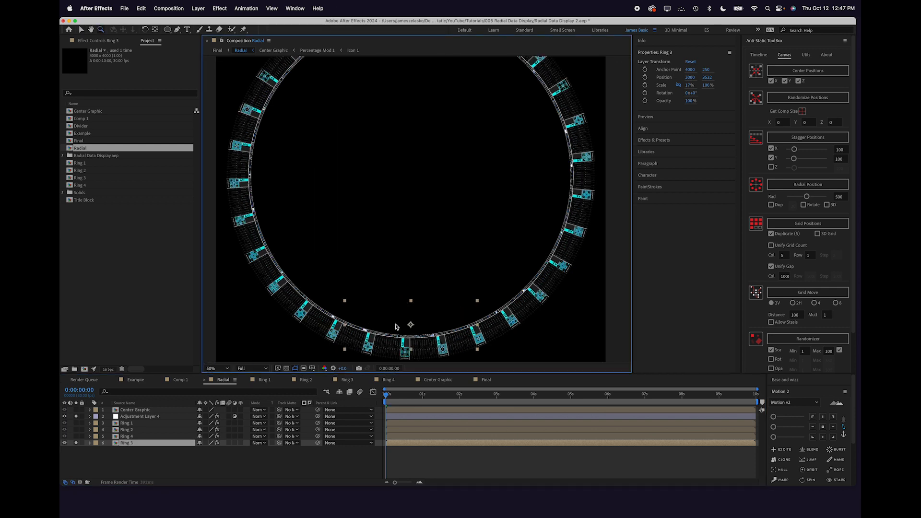
pyautogui.press('v')
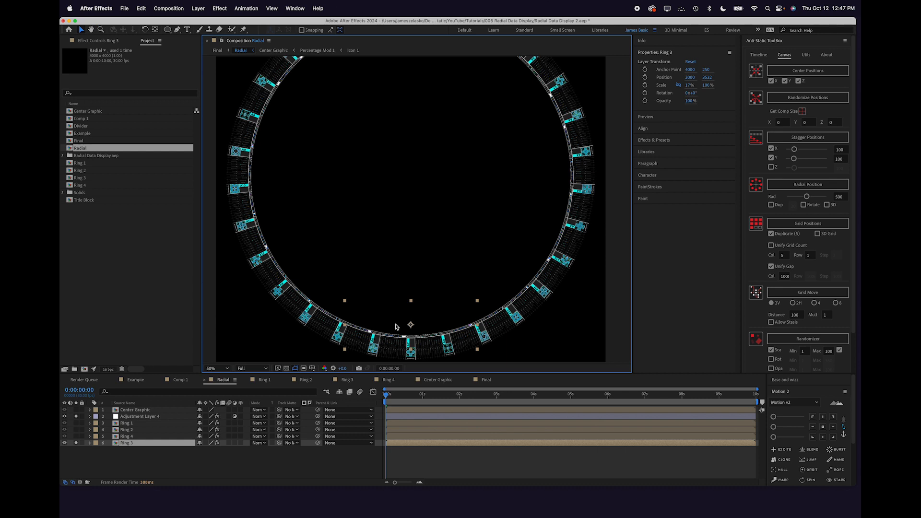
pyautogui.press(',')
pyautogui.moveTo(429, 278); pyautogui.dragTo(361, 263)
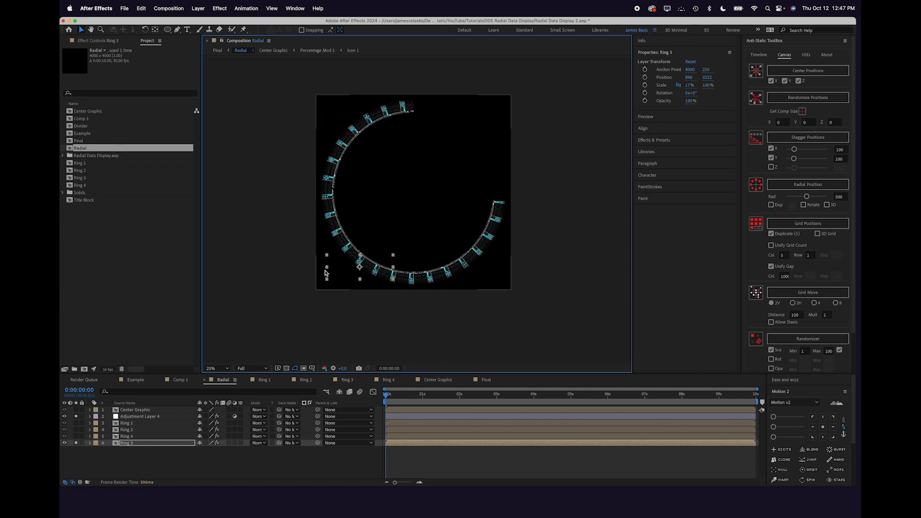
pyautogui.press('super+z')
pyautogui.press('super+z')
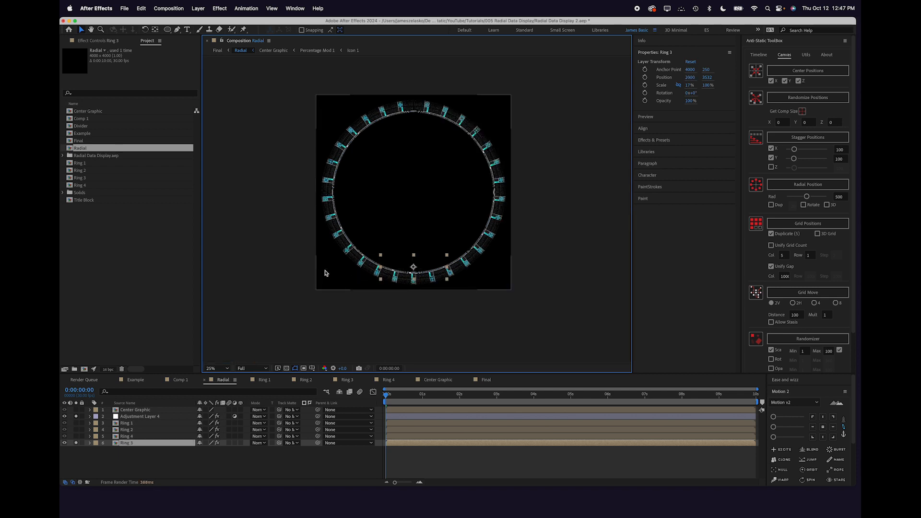
pyautogui.press('super+z')
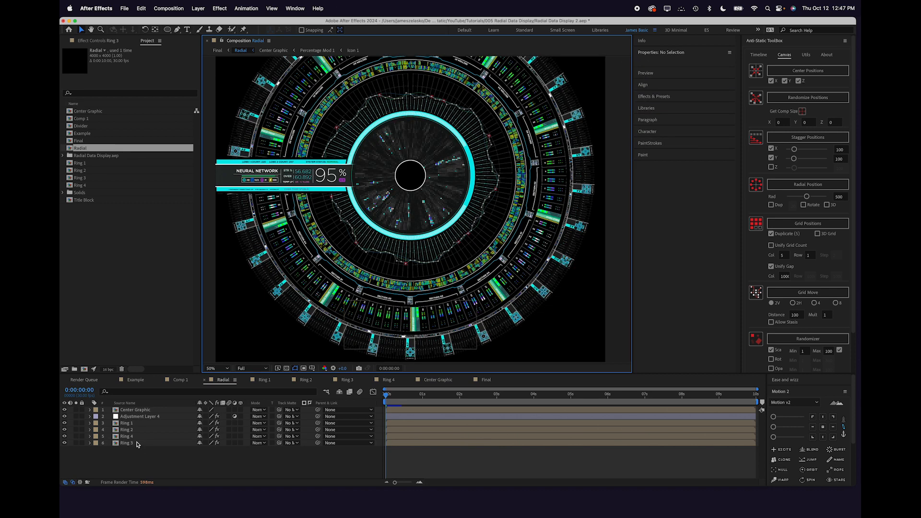
# Add the expression [value[0]+time*100, value[1]] to the Tile Center of Ring 3's Motion Tile effect
pyautogui.click(137, 444)
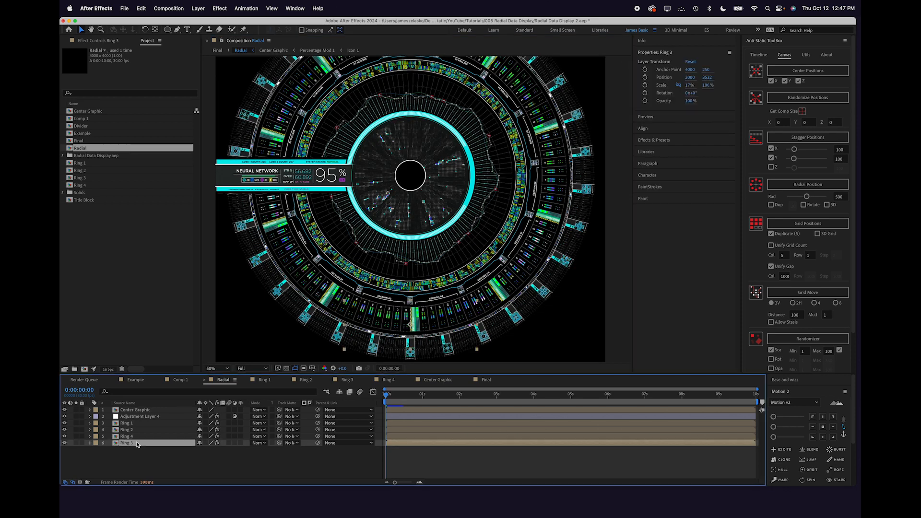
pyautogui.click(112, 41)
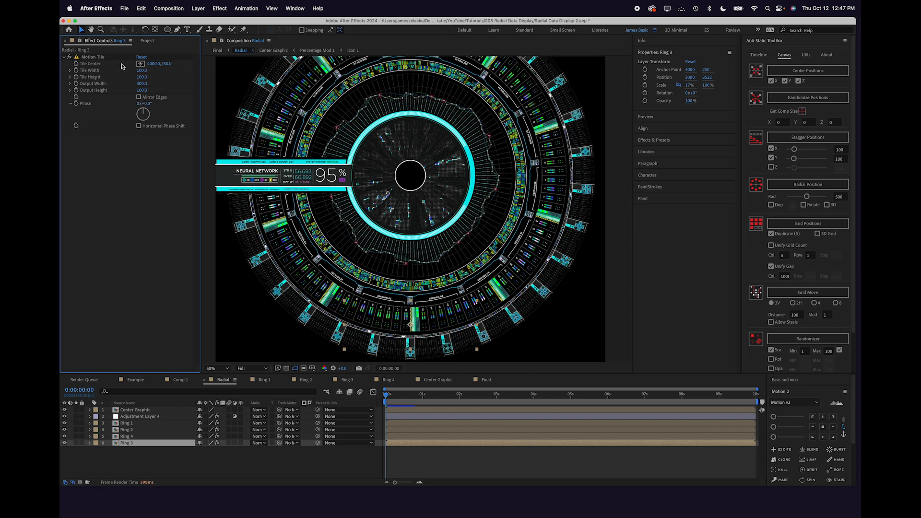
pyautogui.keyDown('alt'); pyautogui.click(76, 64); pyautogui.keyUp('alt')
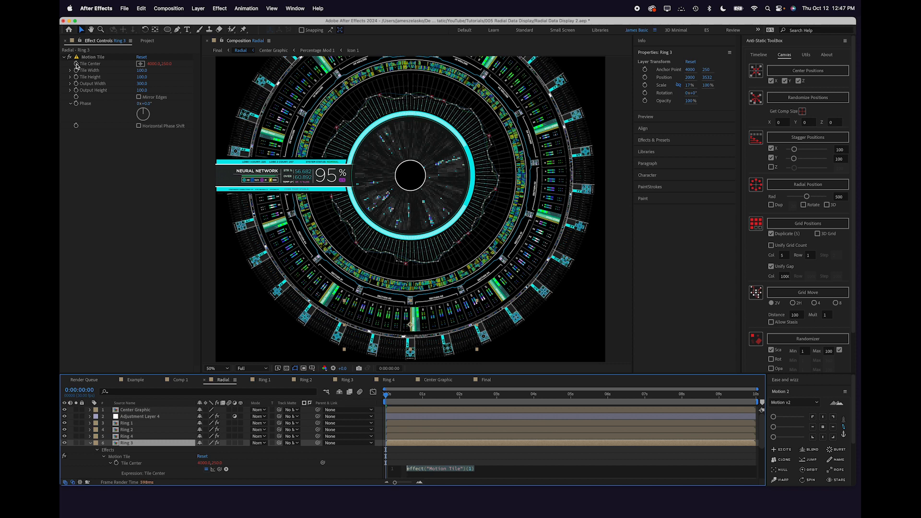
pyautogui.write('[value[0], value[1]')
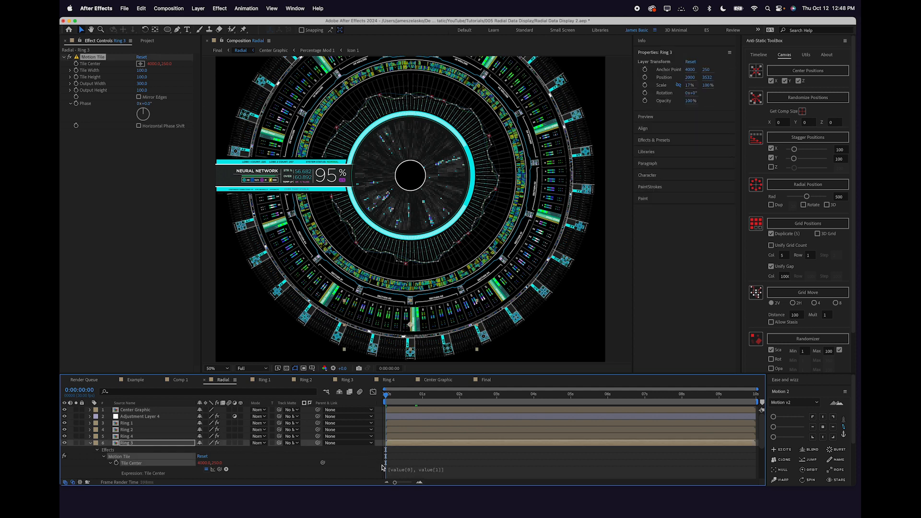
pyautogui.click(408, 472)
pyautogui.click(434, 476)
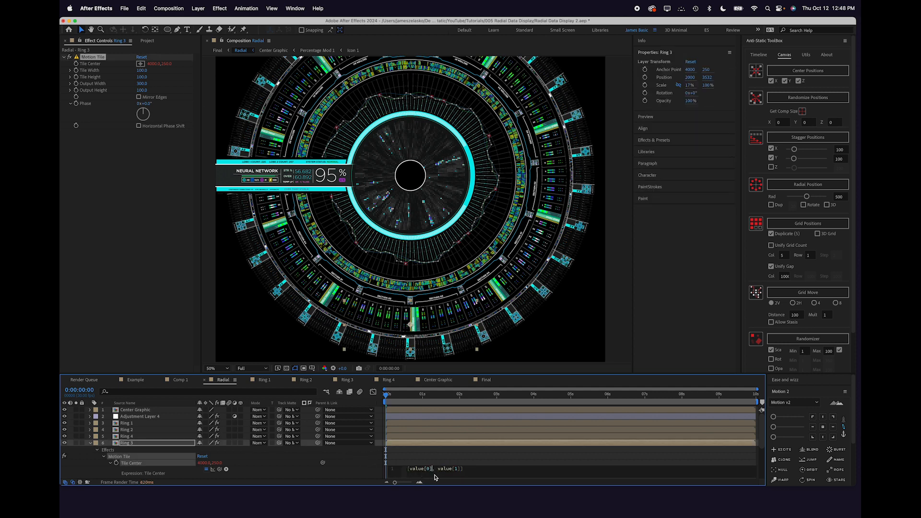
pyautogui.write('+time*')
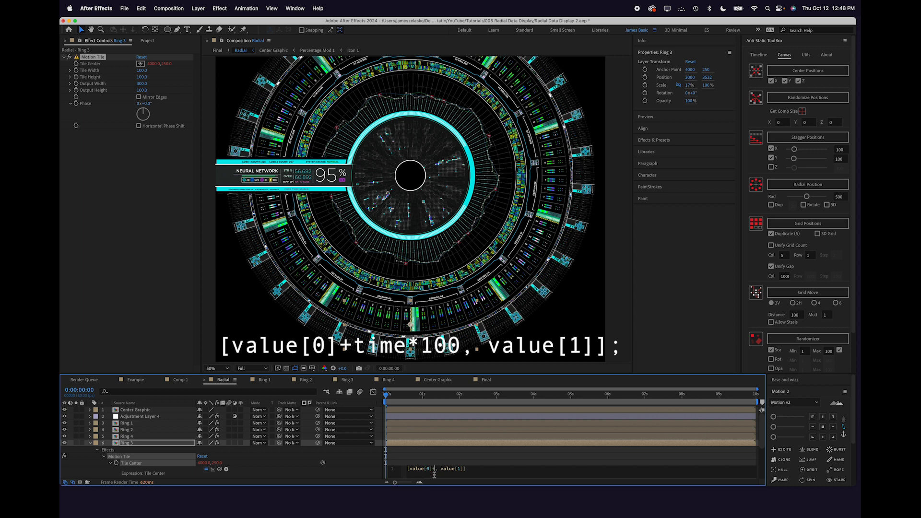
pyautogui.write('100')
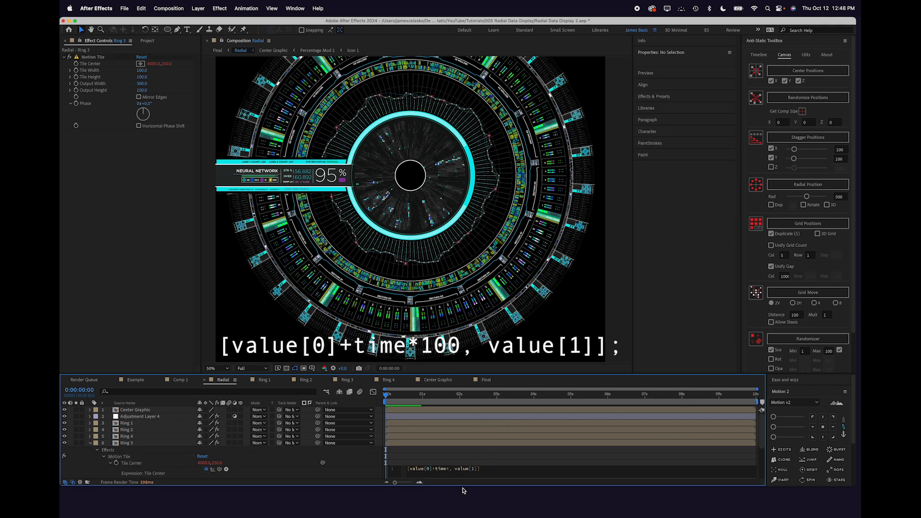
pyautogui.click(370, 471)
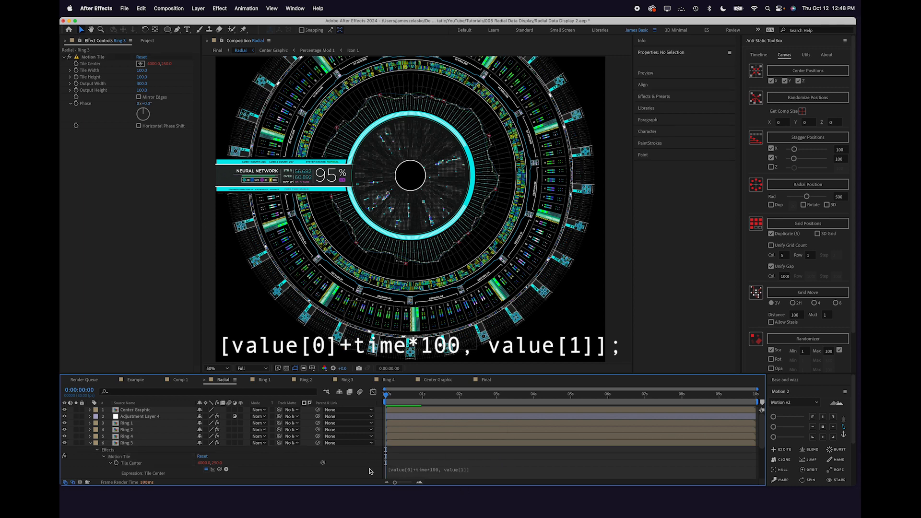
# Copy Ring 3's Tile Center expression into the Tile Center of Ring 1's Motion Tile effect
pyautogui.click(402, 470)
pyautogui.press('super+c')
pyautogui.click(370, 463)
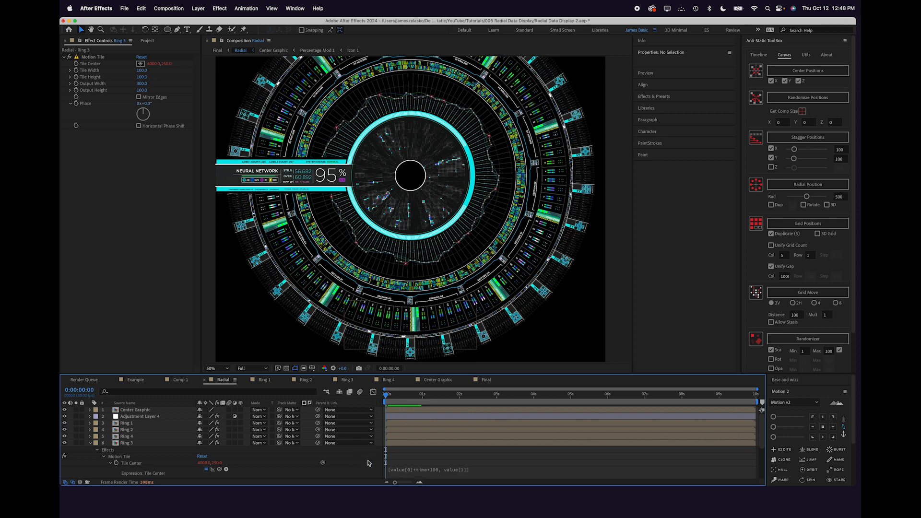
pyautogui.click(137, 437)
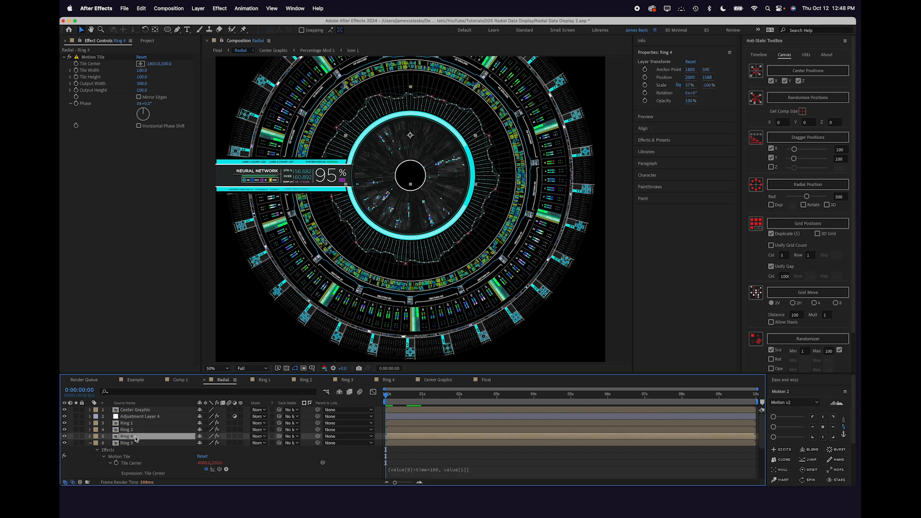
pyautogui.click(136, 424)
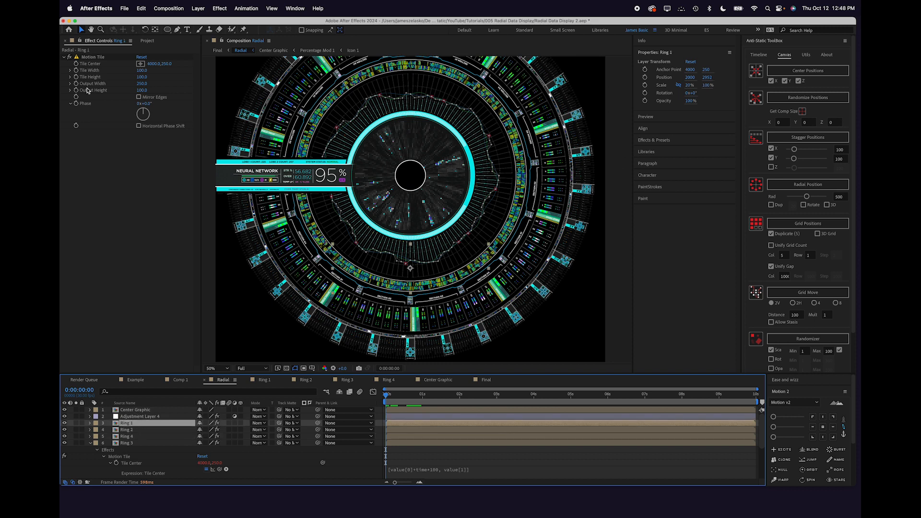
pyautogui.keyDown('alt'); pyautogui.click(75, 66); pyautogui.keyUp('alt')
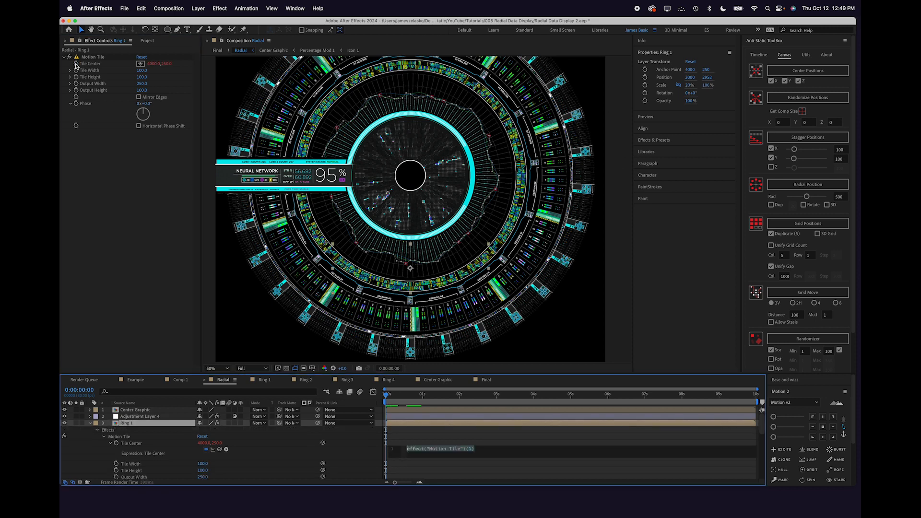
pyautogui.press('super+v')
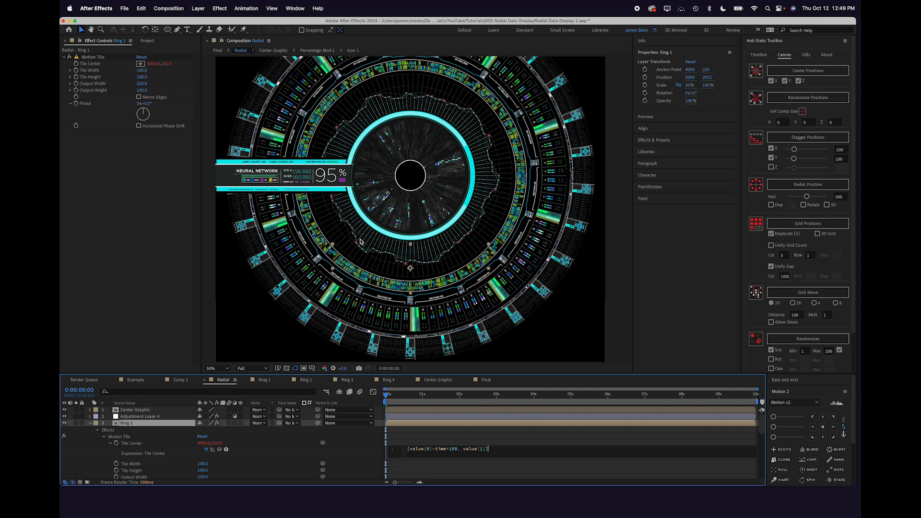
# Change the time multiplier in Ring 1's Tile Center expression to -80
pyautogui.click(453, 450)
pyautogui.press('BackSpace')
pyautogui.press('BackSpace')
pyautogui.write('8')
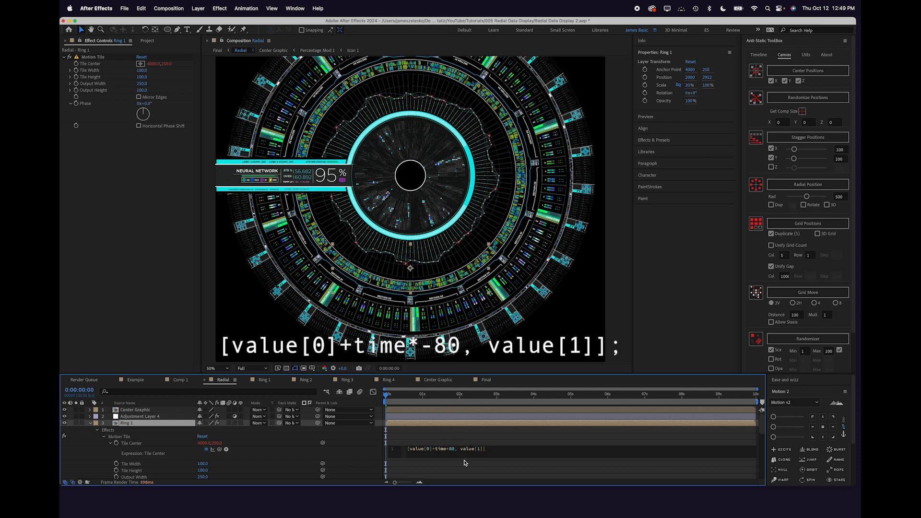
pyautogui.write('-')
pyautogui.click(365, 449)
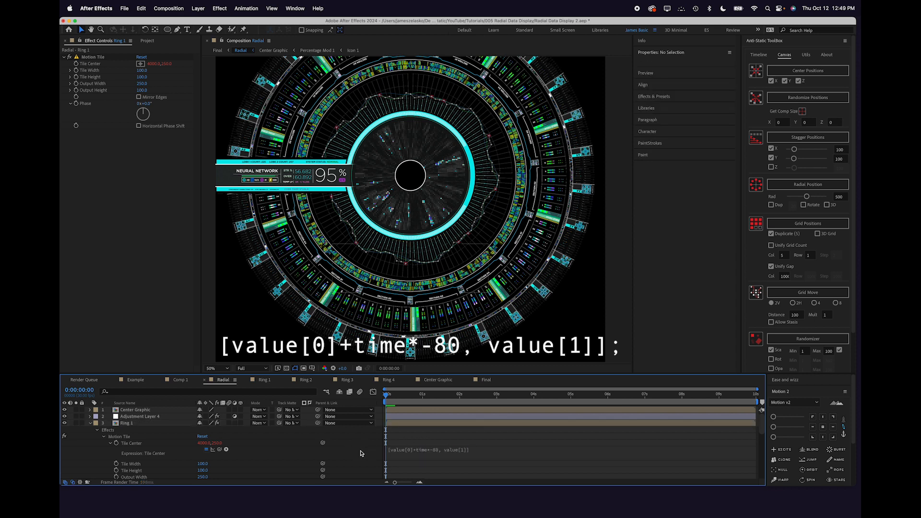
# Add the copied time expression to Ring 2's Motion Tile Tile Center with its time multiplier set to 120
pyautogui.click(90, 423)
pyautogui.click(129, 431)
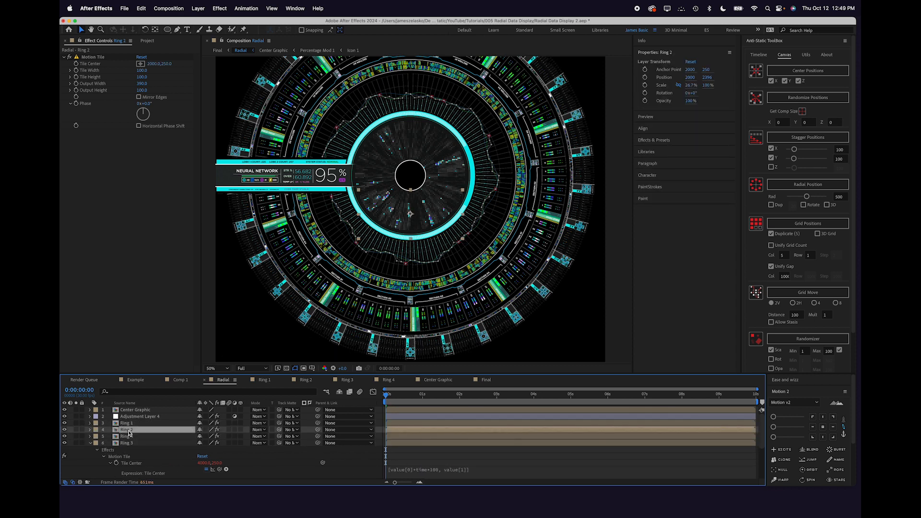
pyautogui.keyDown('alt'); pyautogui.click(75, 64); pyautogui.keyUp('alt')
pyautogui.press('super+v')
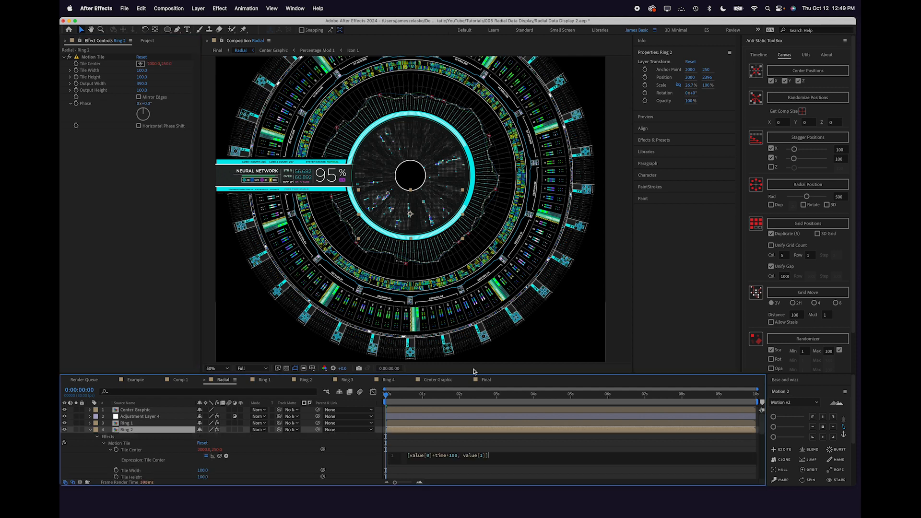
pyautogui.click(452, 456)
pyautogui.press('Delete')
pyautogui.write('2')
pyautogui.click(373, 453)
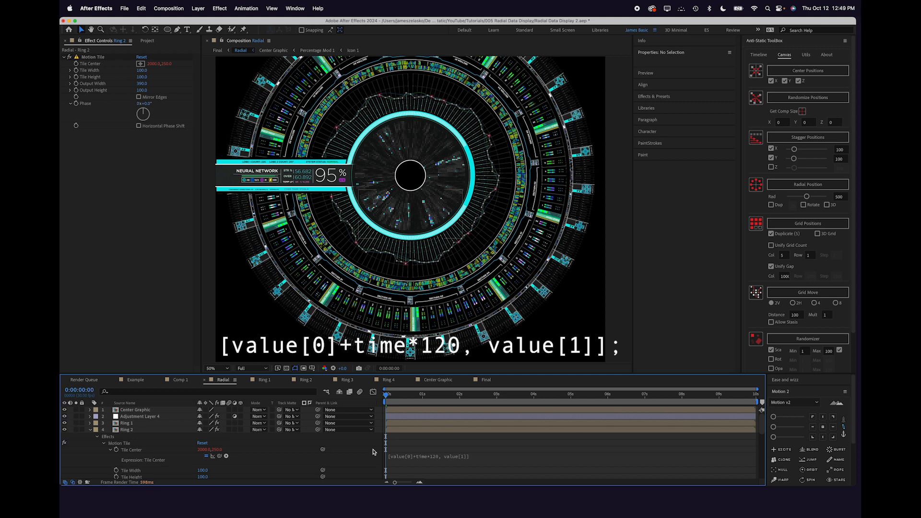
# Add the copied expression to Ring 4's Tile Center with a time multiplier of -50 and preview the ring animation
pyautogui.scroll(-10, 373, 452)
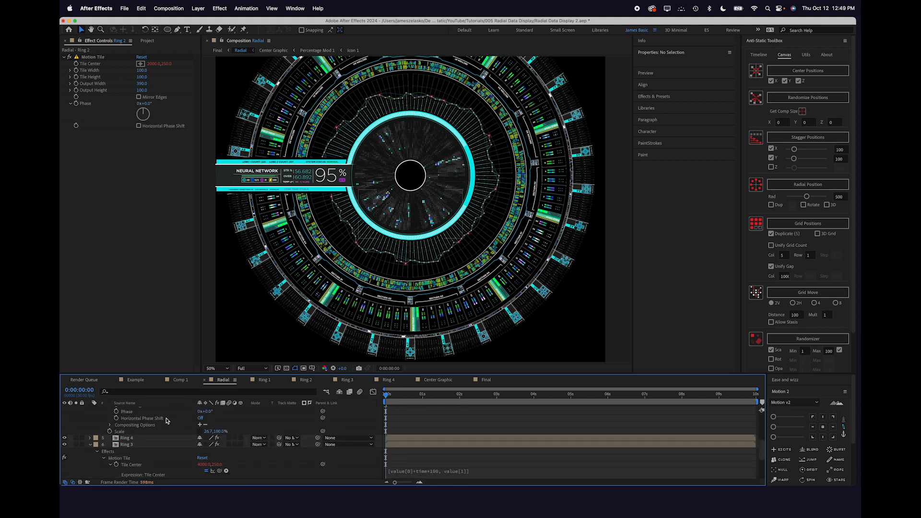
pyautogui.click(135, 439)
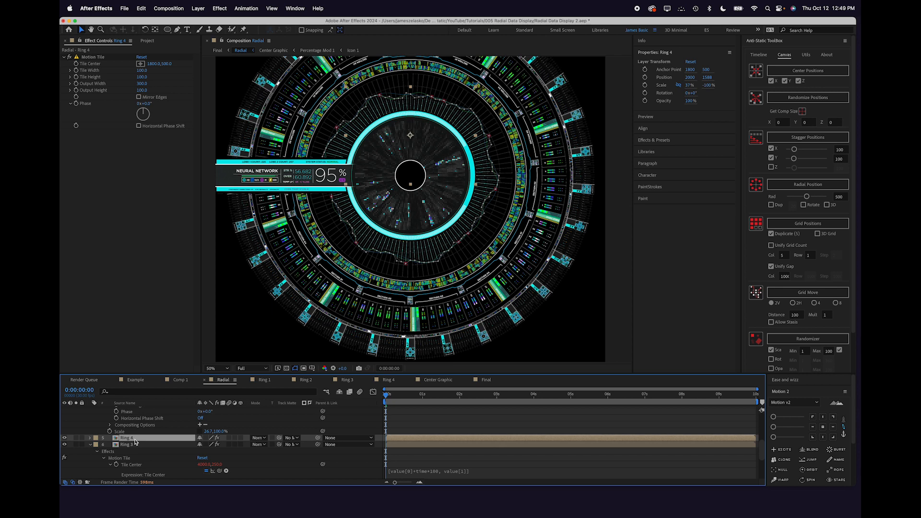
pyautogui.keyDown('alt'); pyautogui.click(76, 65); pyautogui.keyUp('alt')
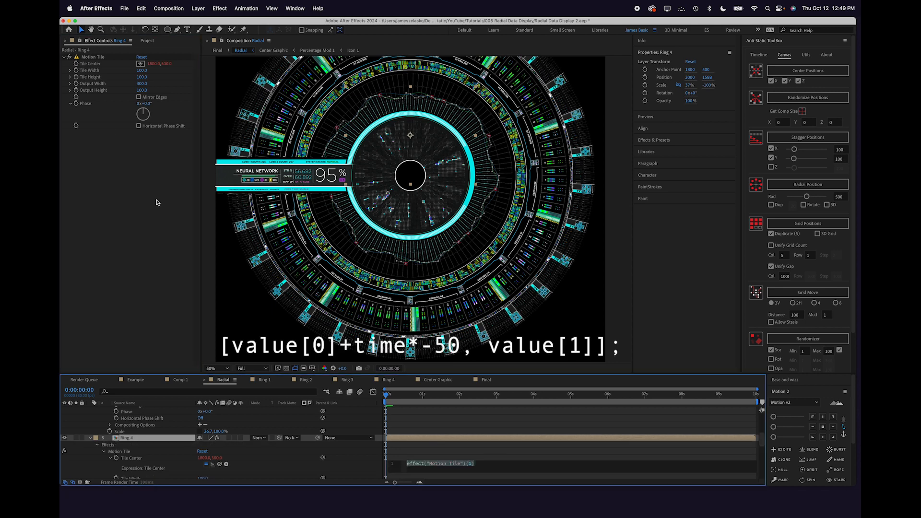
pyautogui.press('super+v')
pyautogui.doubleClick(453, 463)
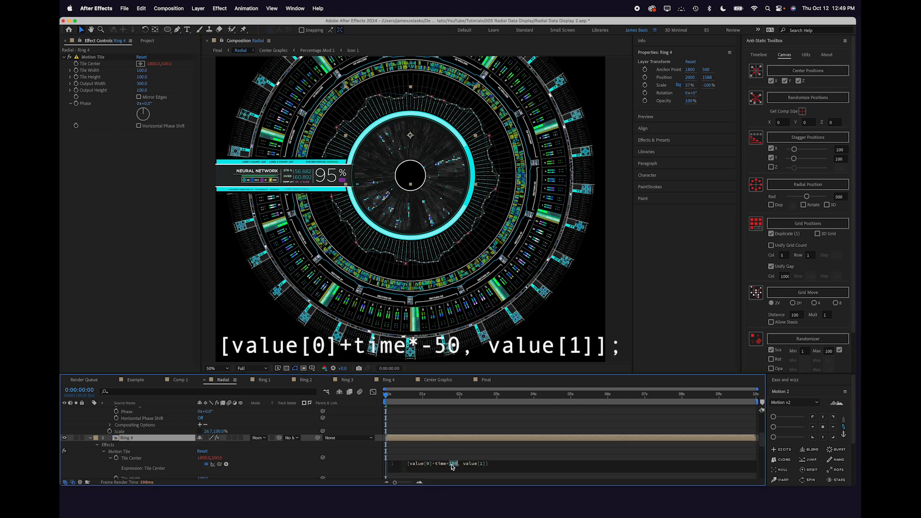
pyautogui.write('-50')
pyautogui.click(370, 464)
pyautogui.press('space')
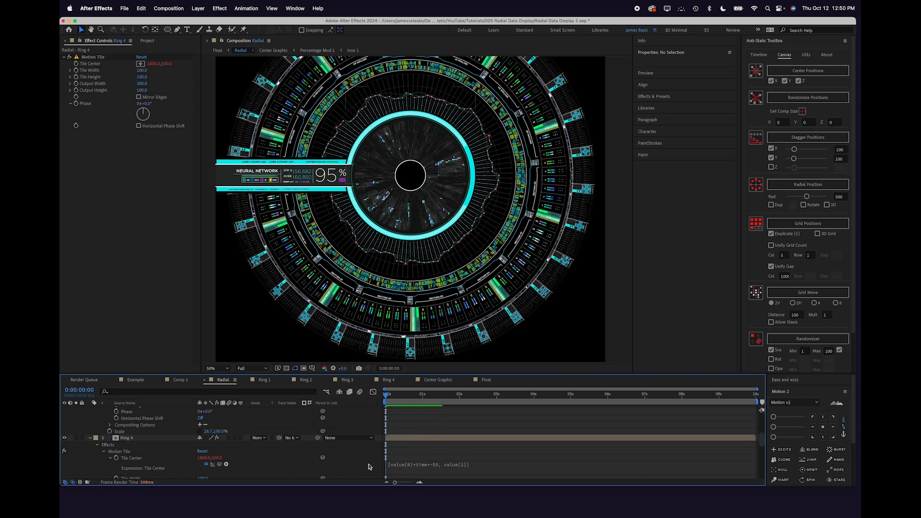
# Add an adjustment layer above Radial in the Final composition and apply Hue/Saturation with a Master Hue of 112°
pyautogui.click(486, 379)
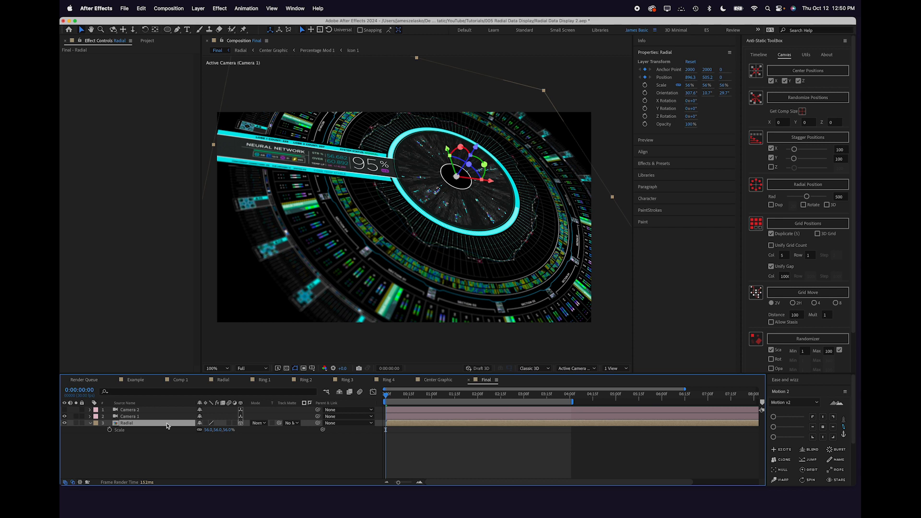
pyautogui.press('super+alt+y')
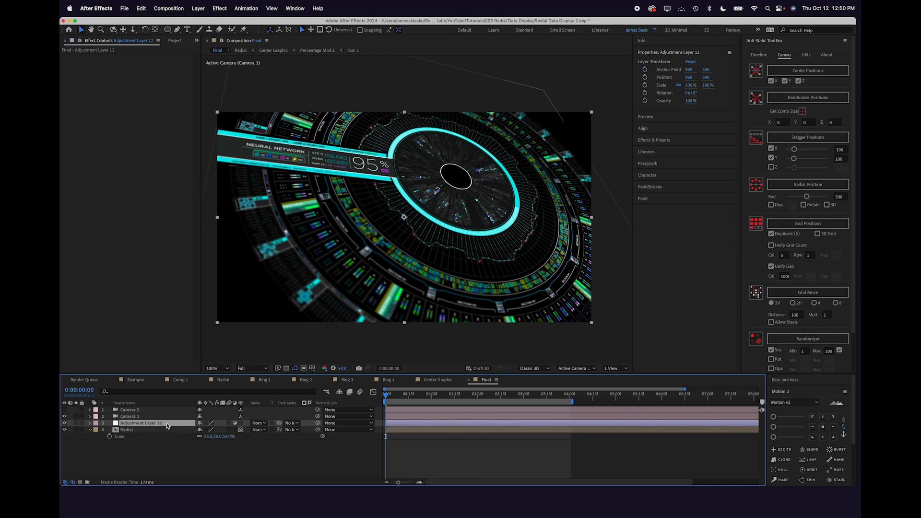
pyautogui.hotkey('ctrl', 'space')
pyautogui.write('hue')
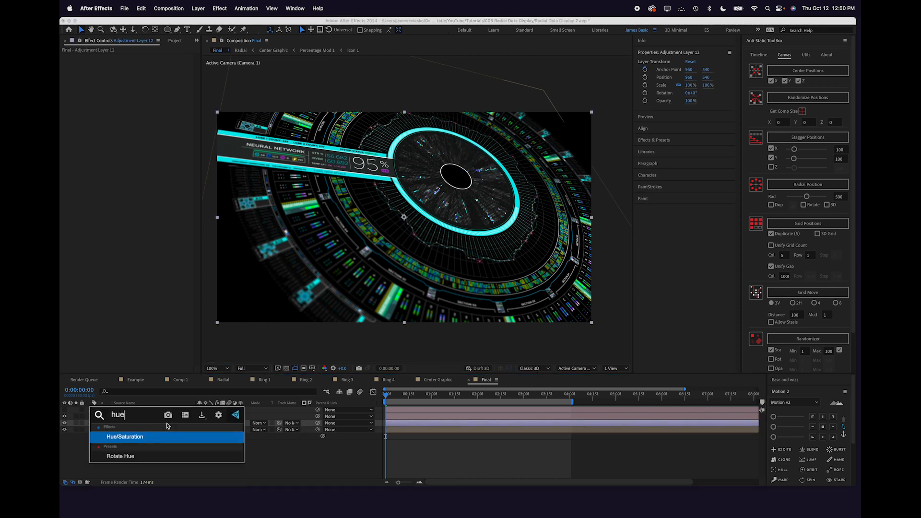
pyautogui.press('Return')
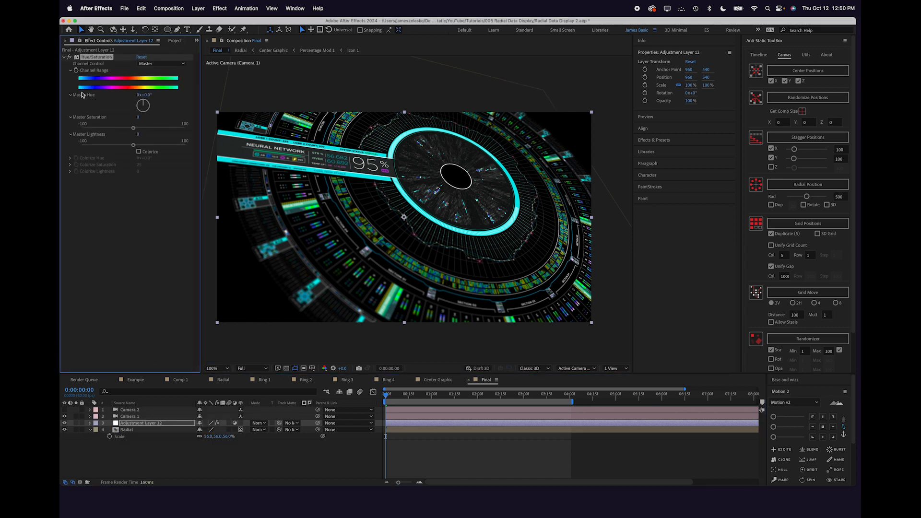
pyautogui.moveTo(142, 99)
pyautogui.mouseDown()
pyautogui.moveTo(167, 88)
pyautogui.moveTo(162, 98)
pyautogui.moveTo(167, 88)
pyautogui.moveTo(162, 97)
pyautogui.moveTo(150, 91)
pyautogui.moveTo(158, 97)
pyautogui.mouseUp()
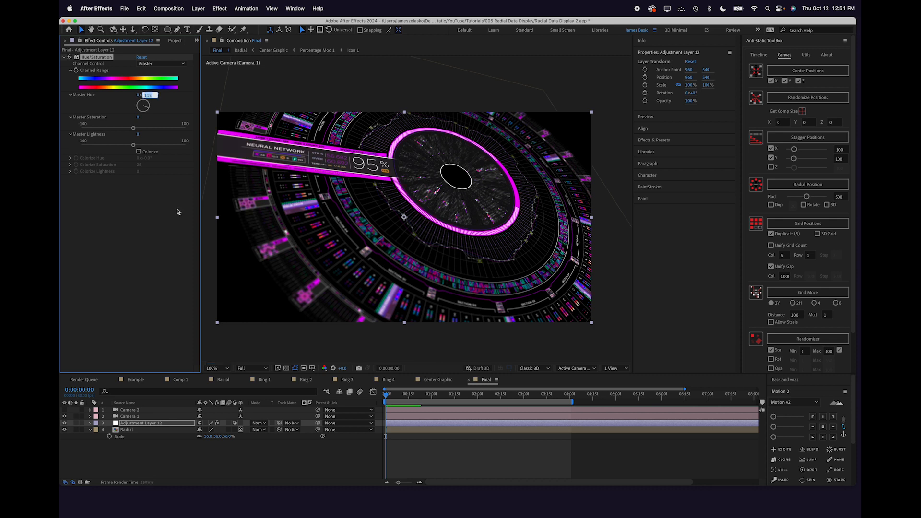
pyautogui.click(179, 213)
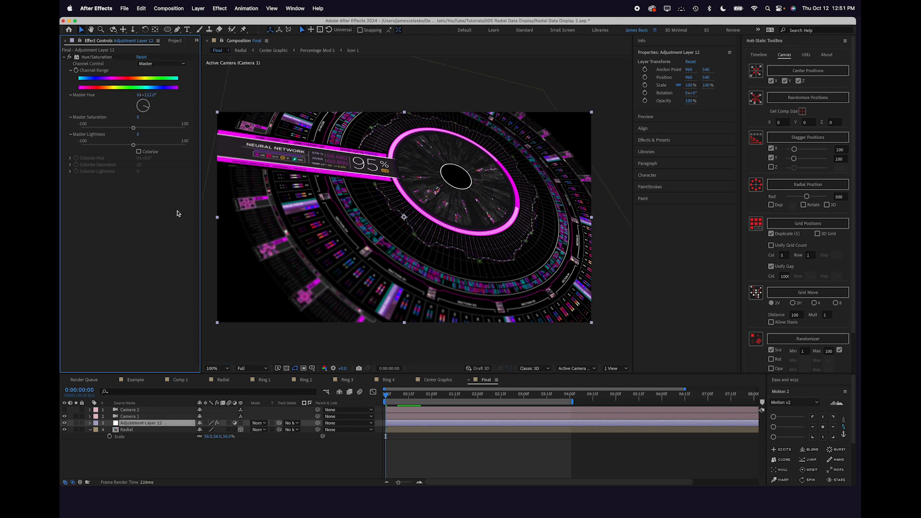
# Add a Glow effect to the adjustment layer, duplicate it, and increase the second glow's radius
pyautogui.hotkey('ctrl', 'space')
pyautogui.write('glow')
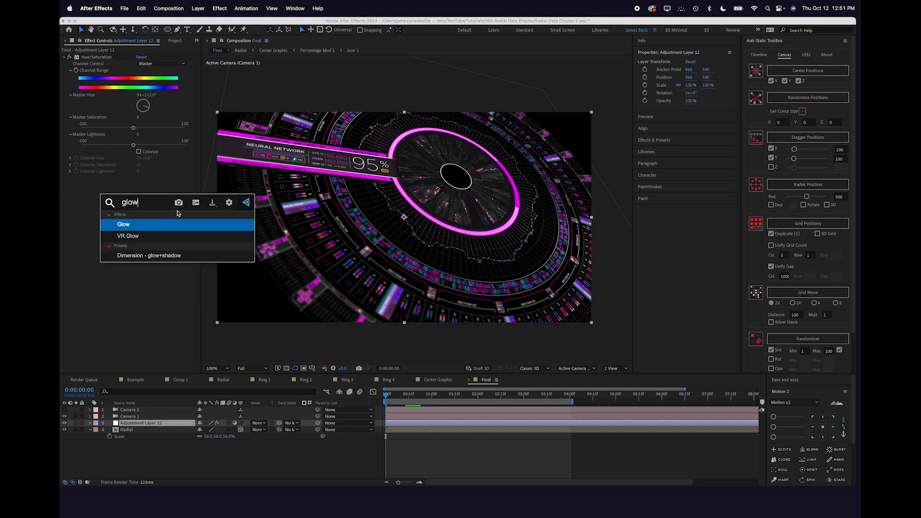
pyautogui.press('Return')
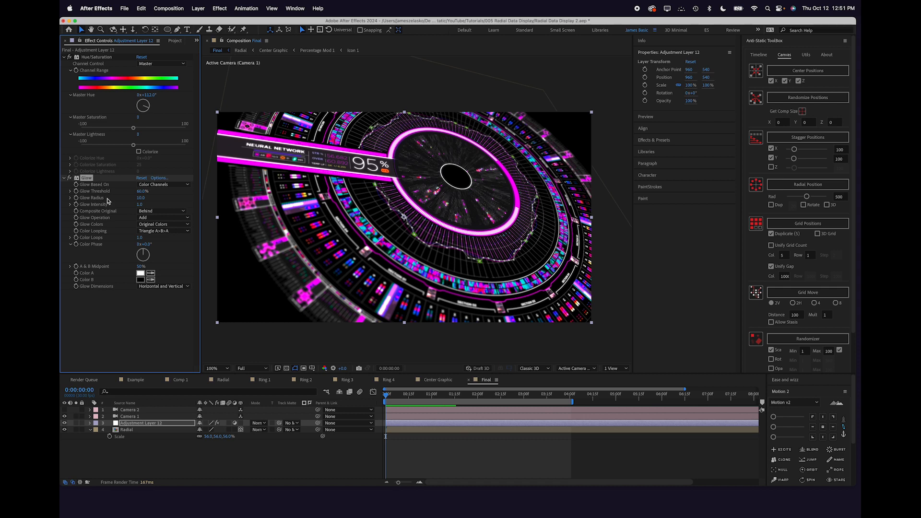
pyautogui.press('super+d')
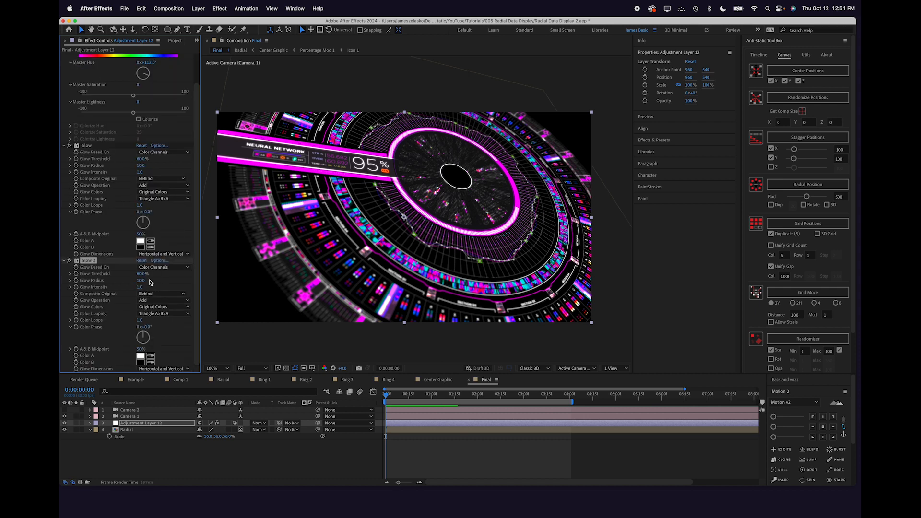
pyautogui.moveTo(140, 281); pyautogui.dragTo(150, 280)
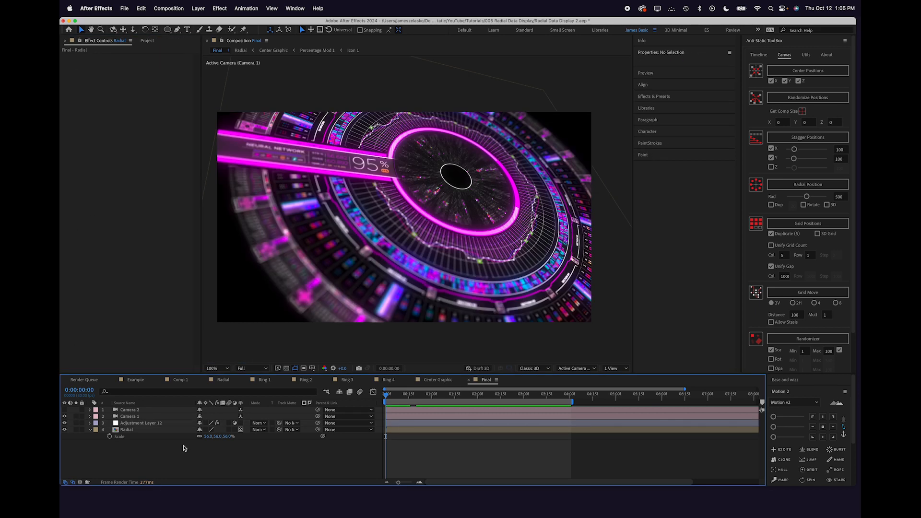
# Duplicate the Radial layer and nudge the copy slightly forward along its own Z axis, to a Z position of about -4
pyautogui.click(142, 430)
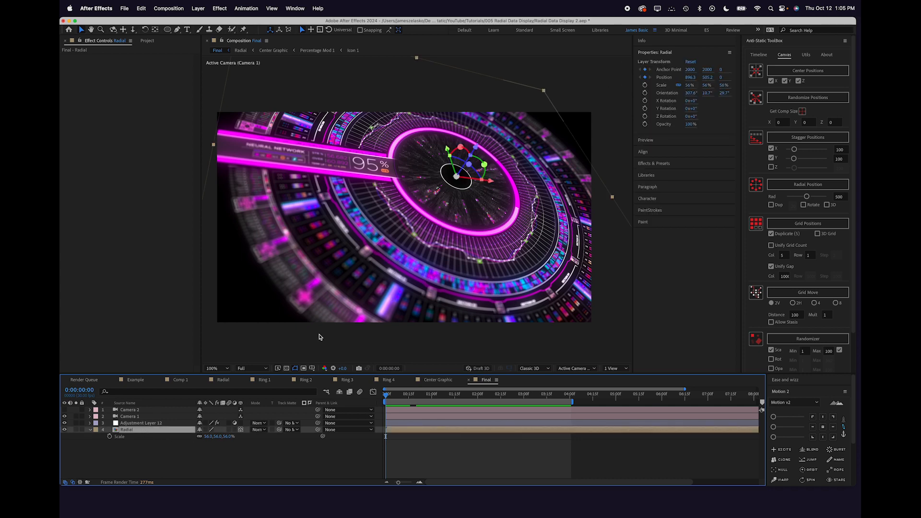
pyautogui.press('super+d')
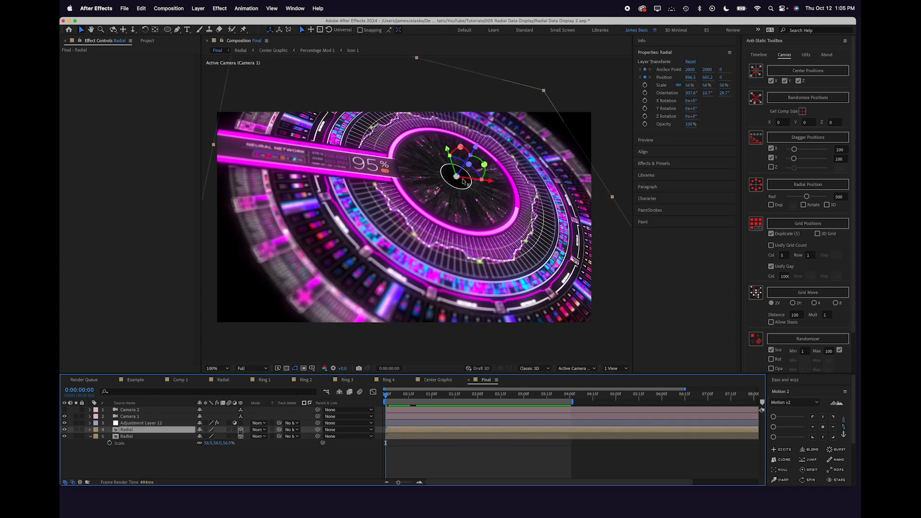
pyautogui.scroll(2, 383, 226)
pyautogui.moveTo(511, 177); pyautogui.dragTo(375, 284)
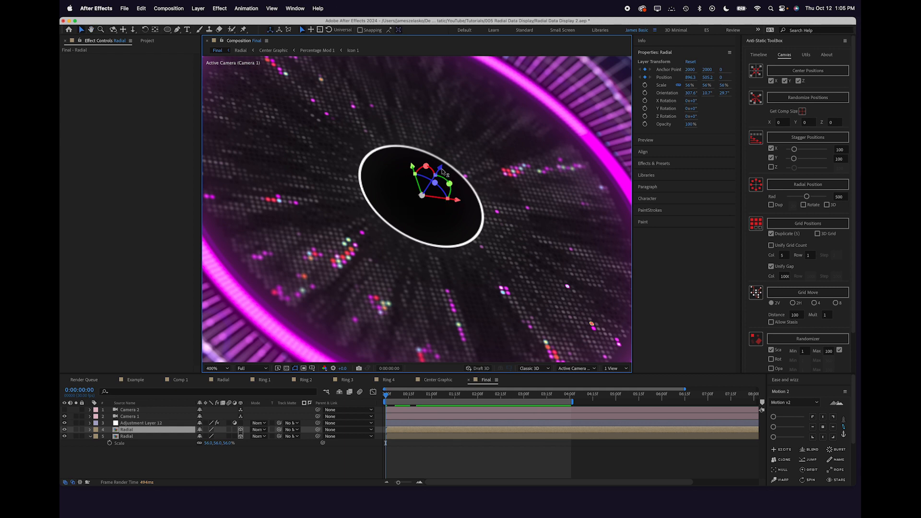
pyautogui.moveTo(440, 169); pyautogui.dragTo(446, 166)
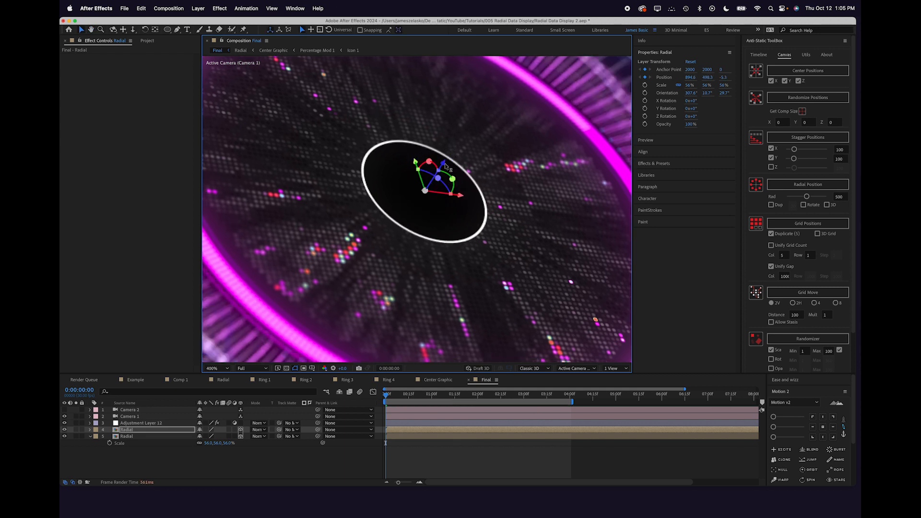
# Duplicate the raised Radial copy, move it back along its Z axis to about 12, and place it beneath the original layer
pyautogui.press('super+d')
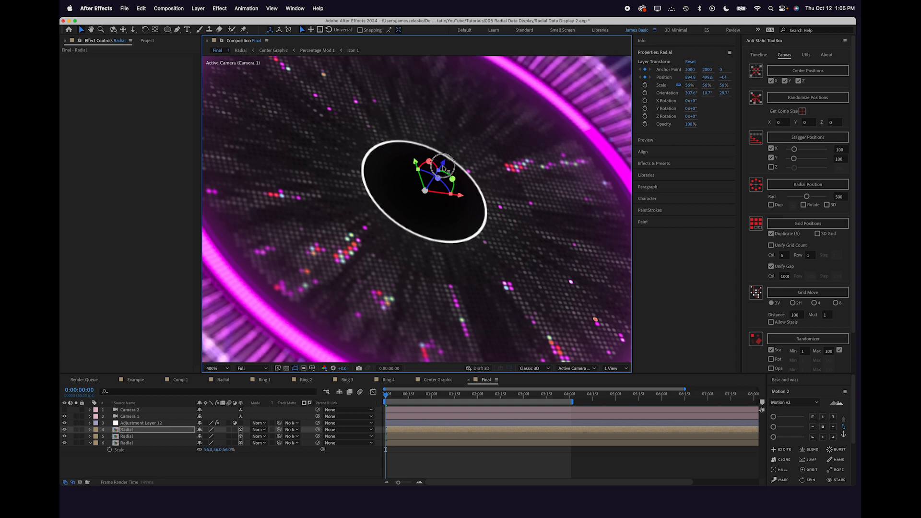
pyautogui.moveTo(445, 166); pyautogui.dragTo(434, 182)
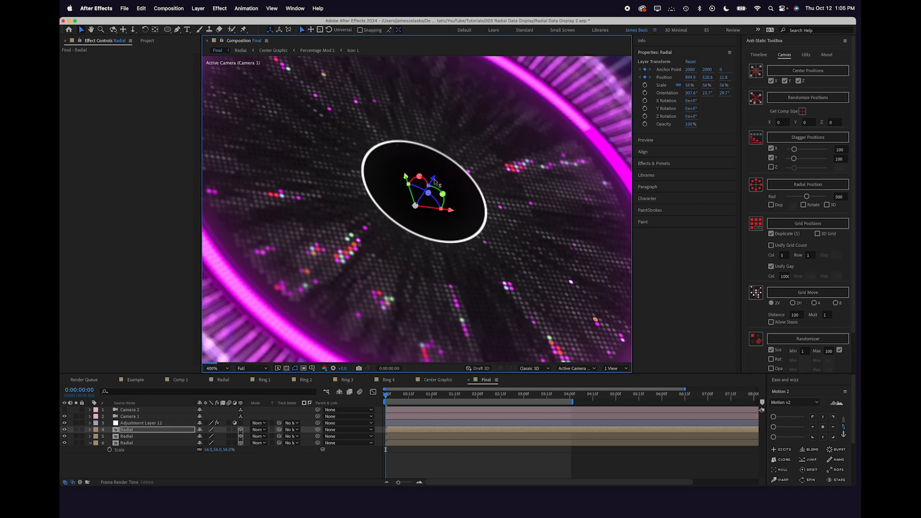
pyautogui.keyDown('shift'); pyautogui.click(140, 437); pyautogui.keyUp('shift')
pyautogui.click(145, 459)
pyautogui.moveTo(139, 429); pyautogui.dragTo(140, 457)
# Set the opacity of the front and back Radial copies to 12% and shift the back copy to a Z position of about 19
pyautogui.keyDown('super'); pyautogui.click(136, 431); pyautogui.keyUp('super')
pyautogui.press('t')
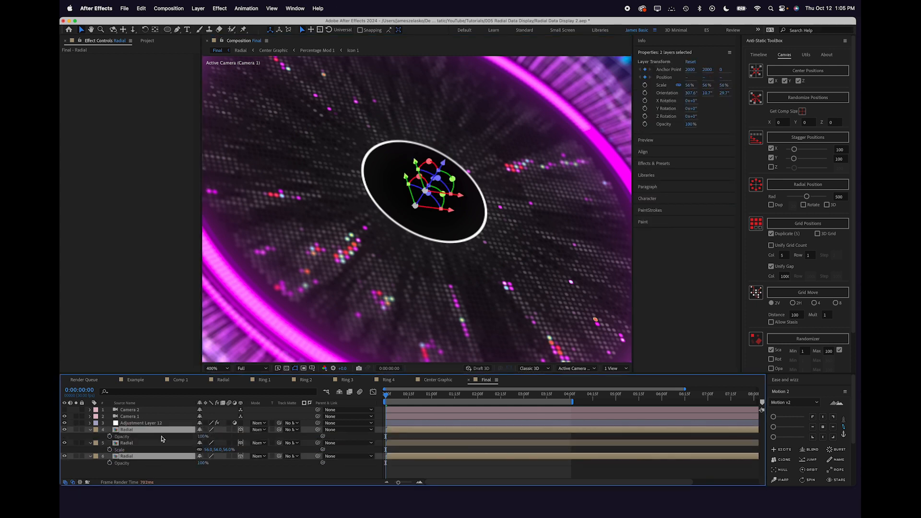
pyautogui.click(202, 436)
pyautogui.write('12')
pyautogui.press('Return')
pyautogui.click(466, 191)
pyautogui.scroll(-2, 466, 191)
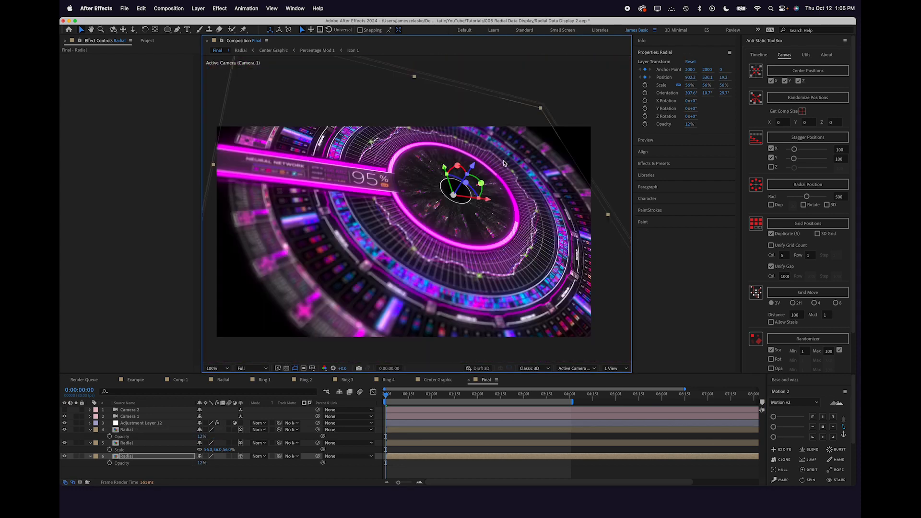